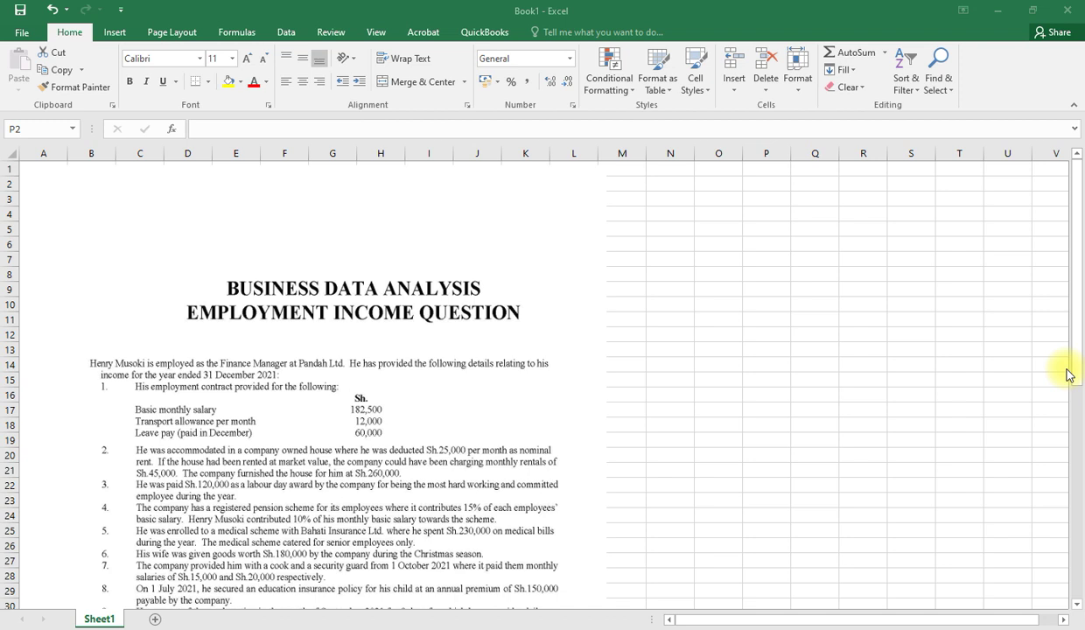
Step: Rename Sheet1 as EMPLOYMENT INCOME
left_click(1079, 340)
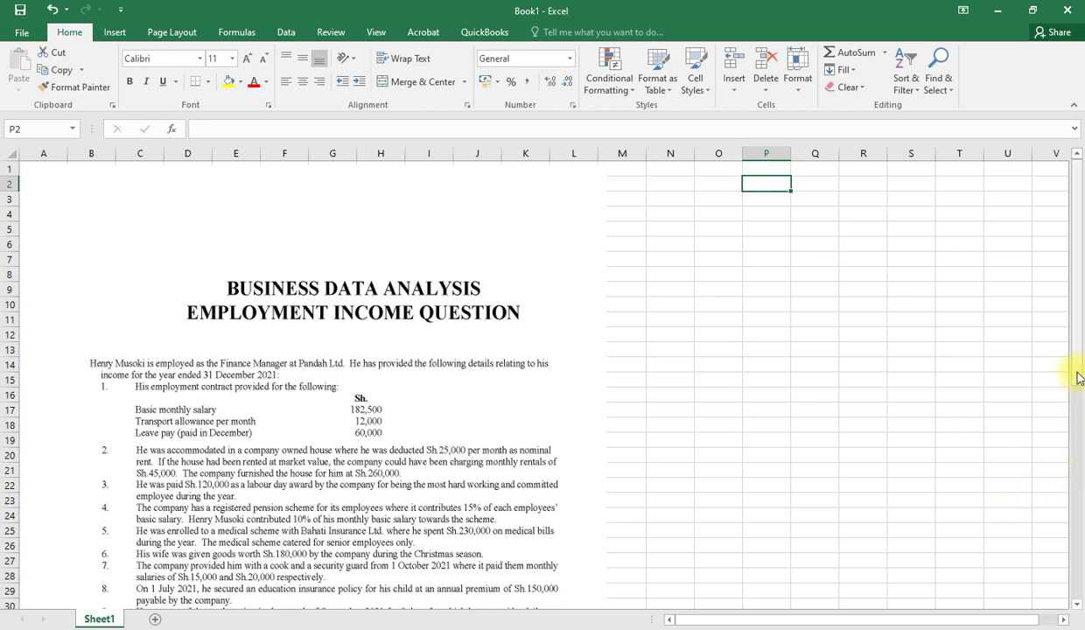
left_click_drag(1078, 375, 1079, 419)
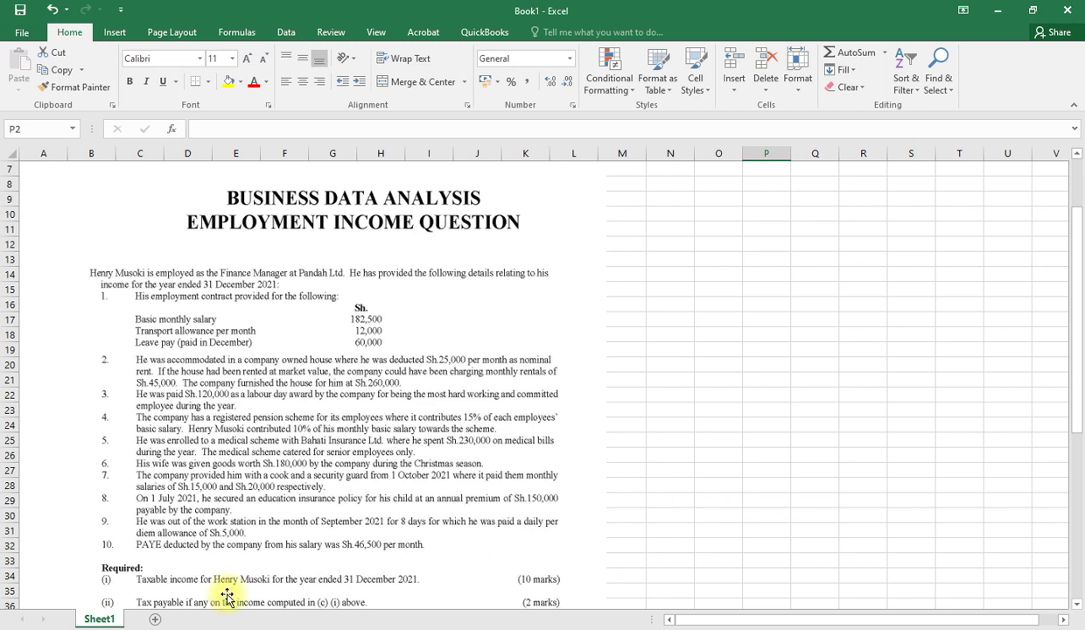
right_click(96, 618)
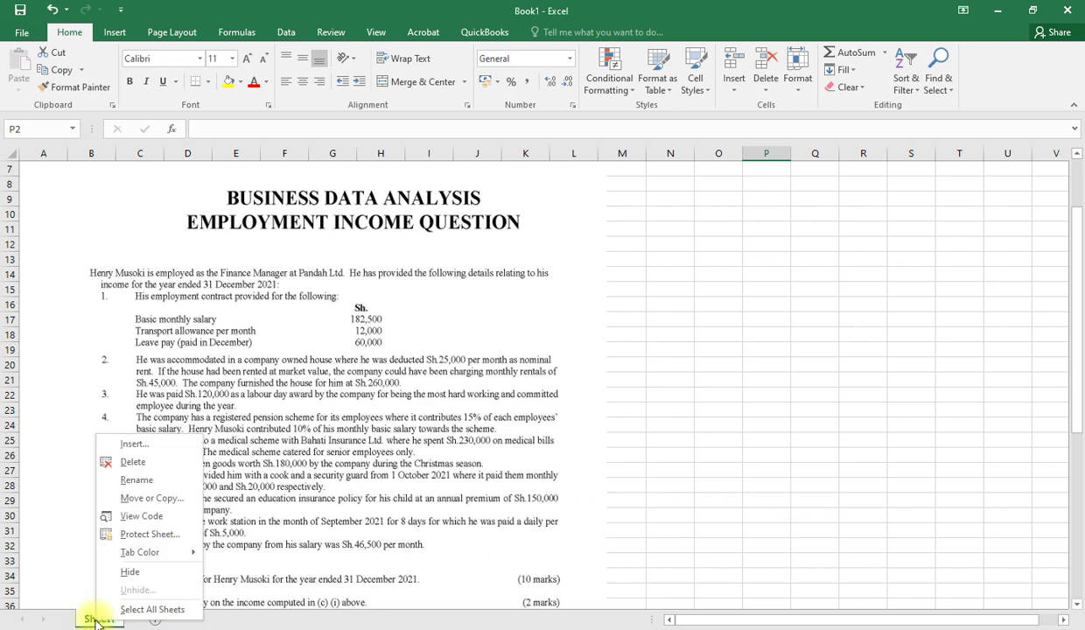
left_click(145, 480)
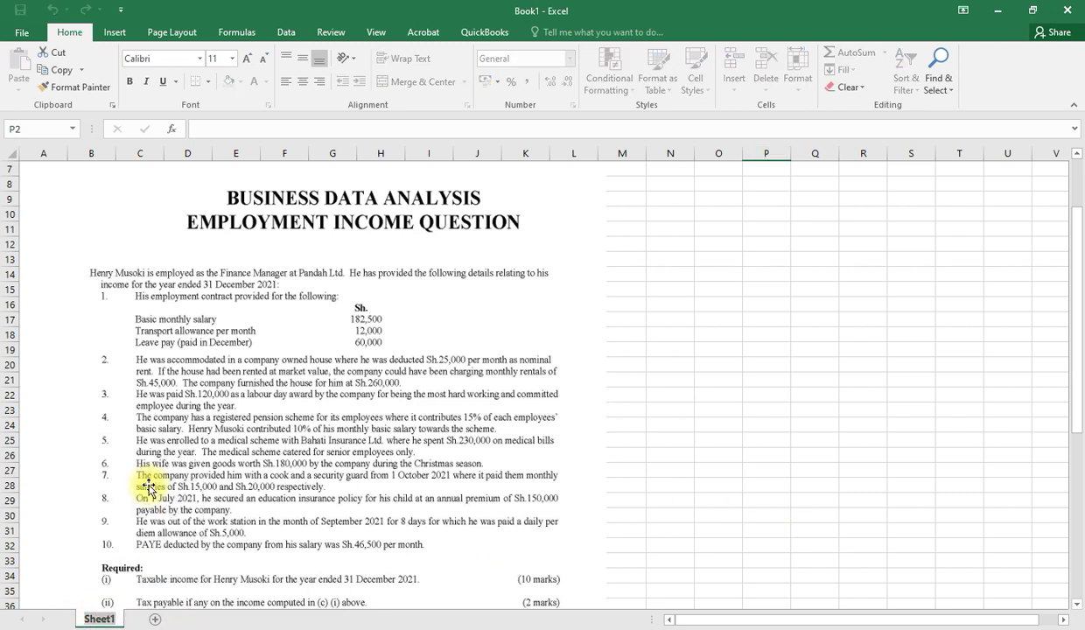
type("EMPLOYMENT ")
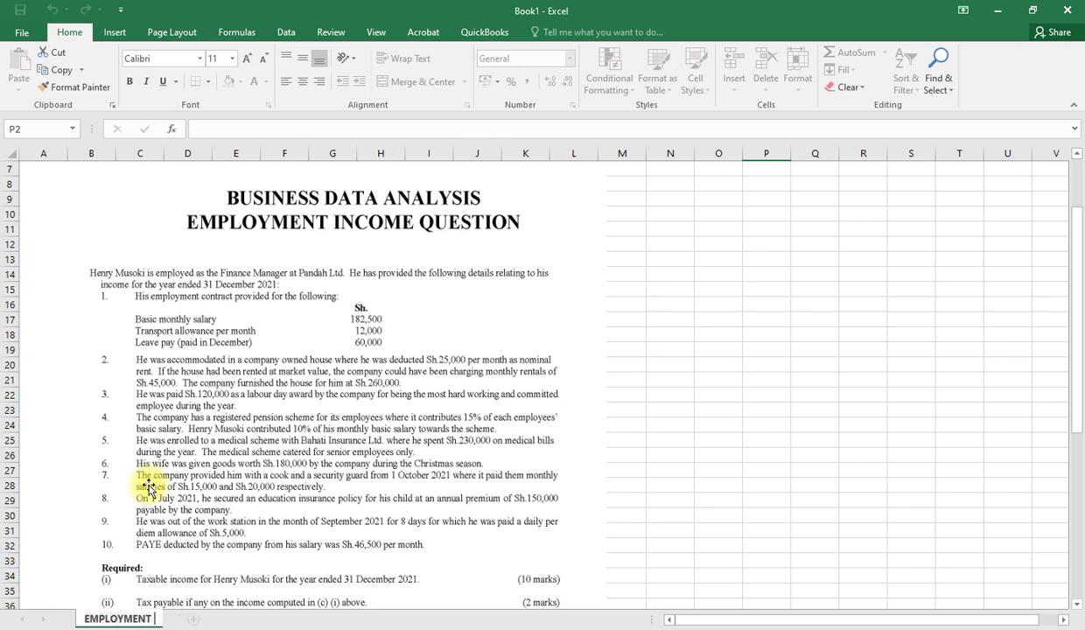
type("INCOIME")
key("BackSpace")
key("BackSpace")
key("BackSpace")
type("ME")
key("Return")
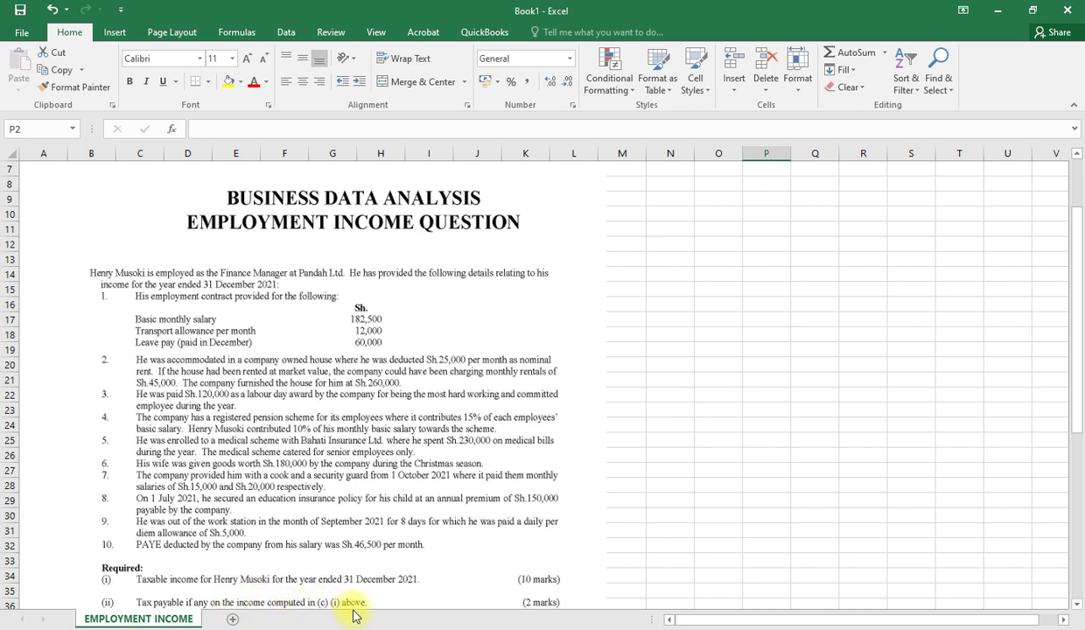
Step: Enter the employee's full name in O9 and the title TAXABLE INCOME FOR THE YEAR ENDED 31 DECEMBER 2021 in O10
left_click(725, 202)
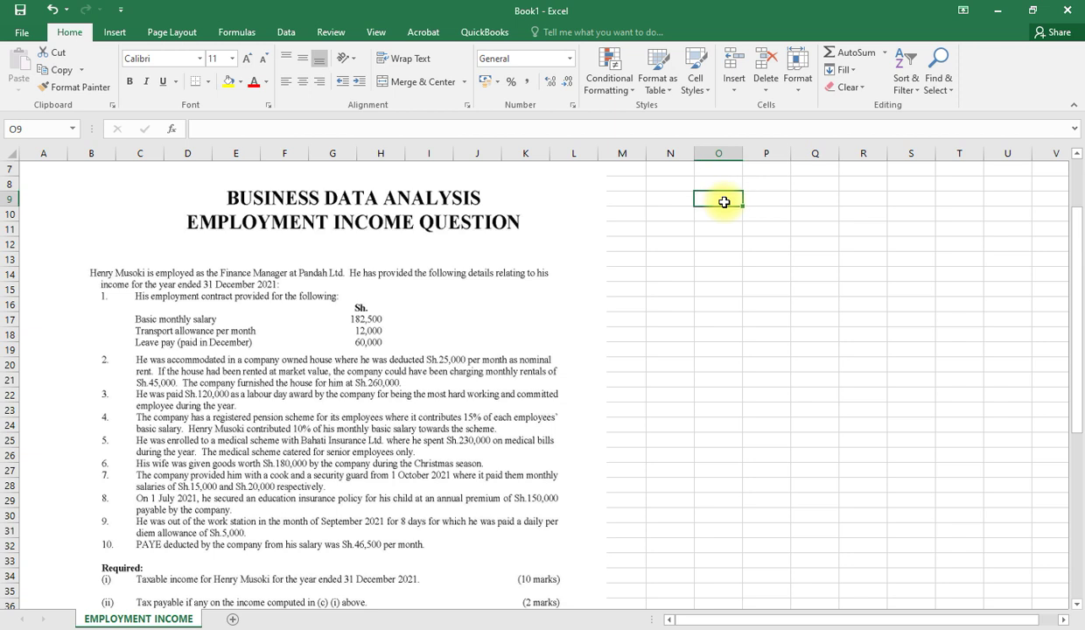
type("HENR")
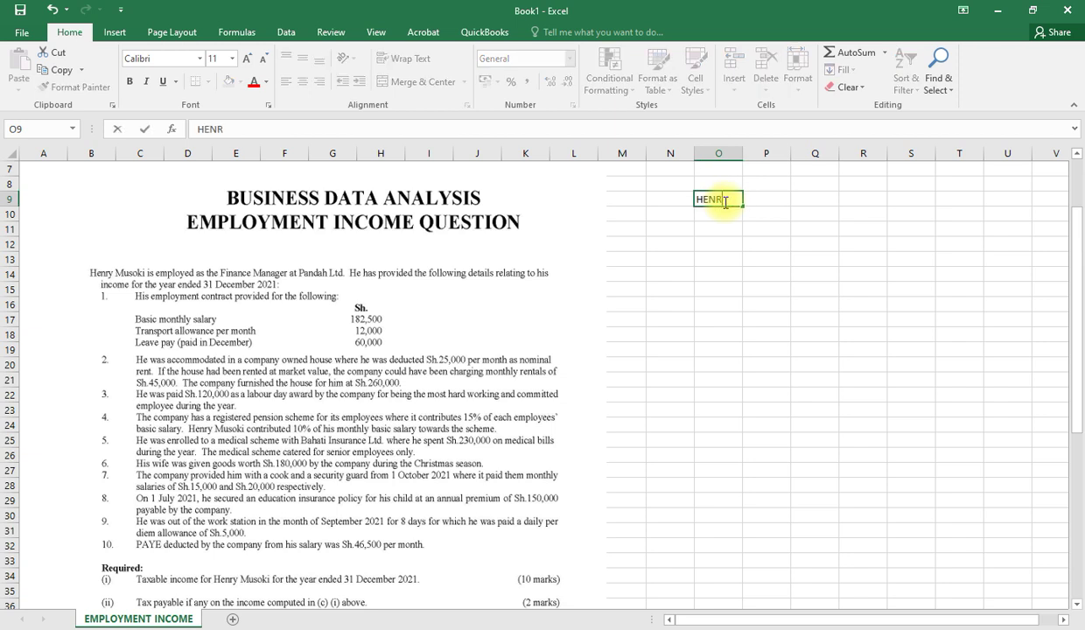
type("Y MUSOKI")
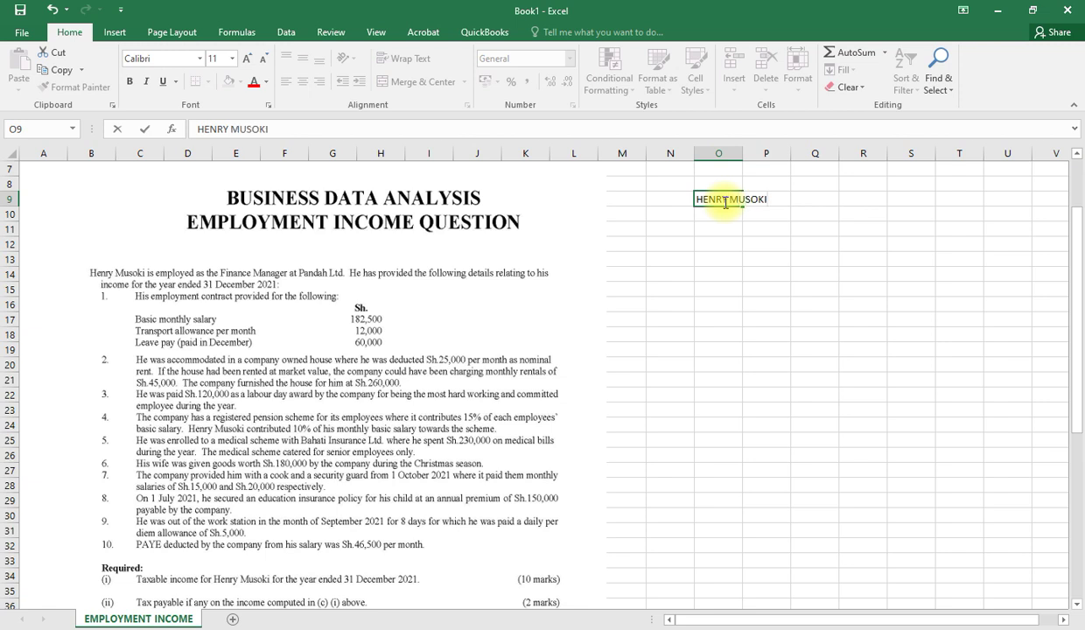
left_click(724, 214)
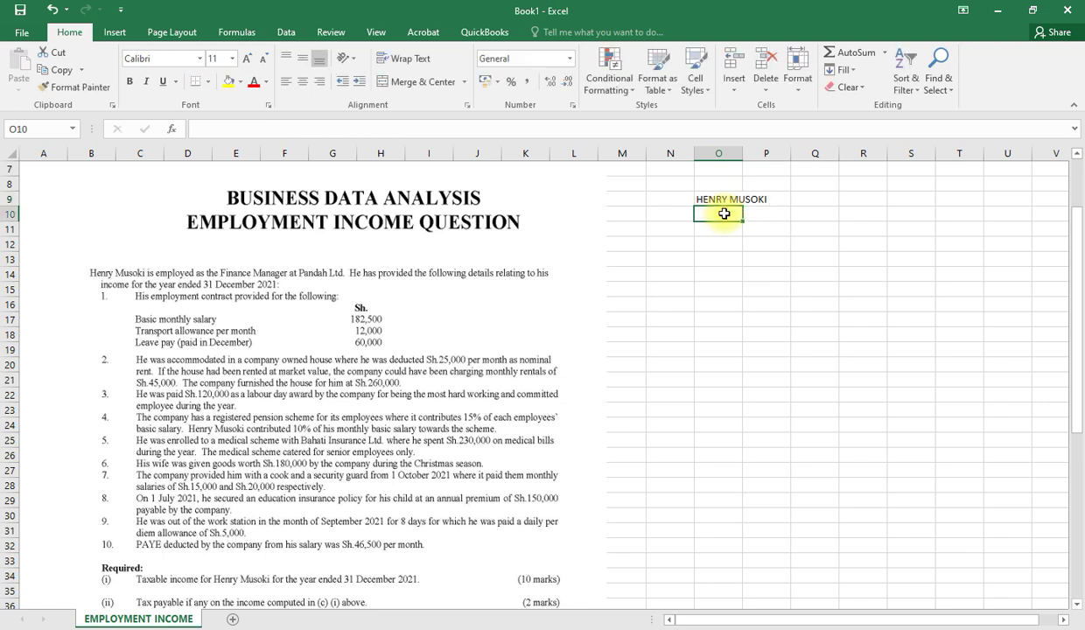
type("TAXABLE IN")
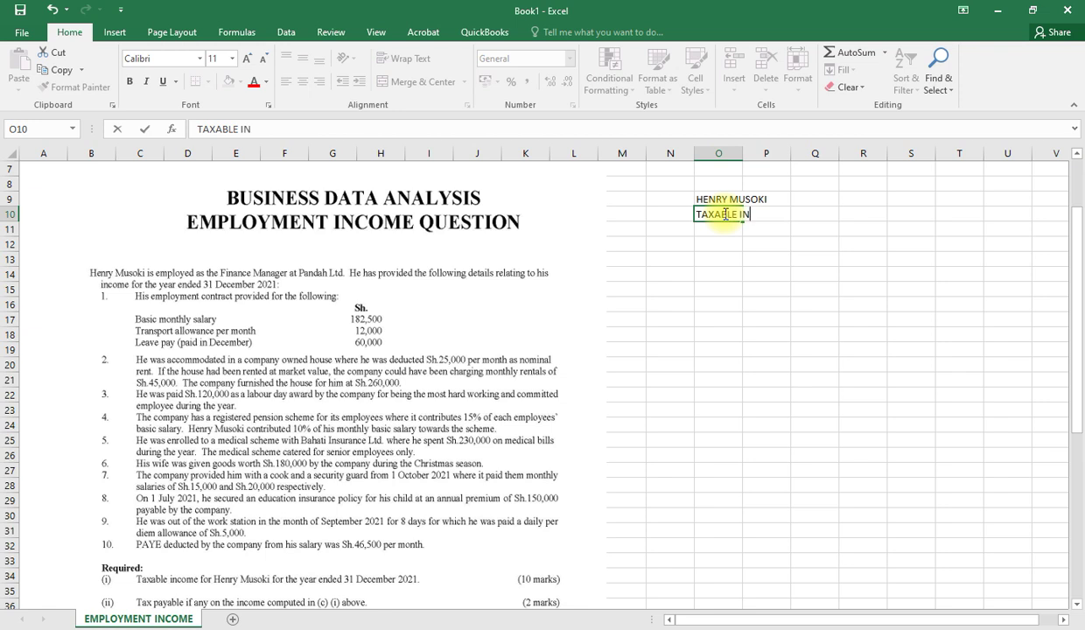
type("COME FOR THE YE")
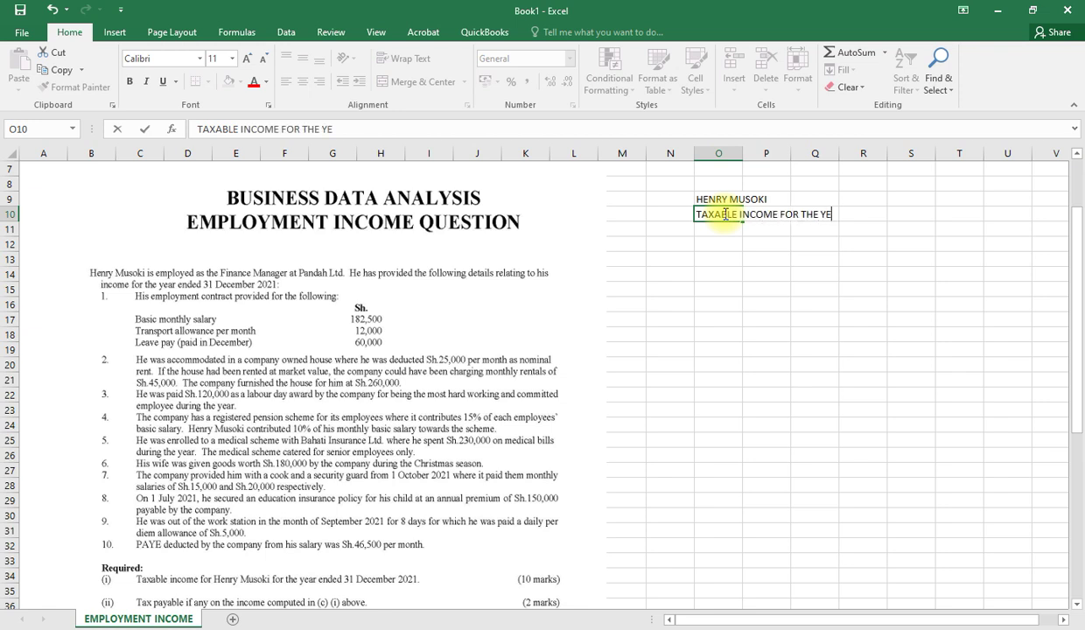
type("AR ENDED 31 DECE")
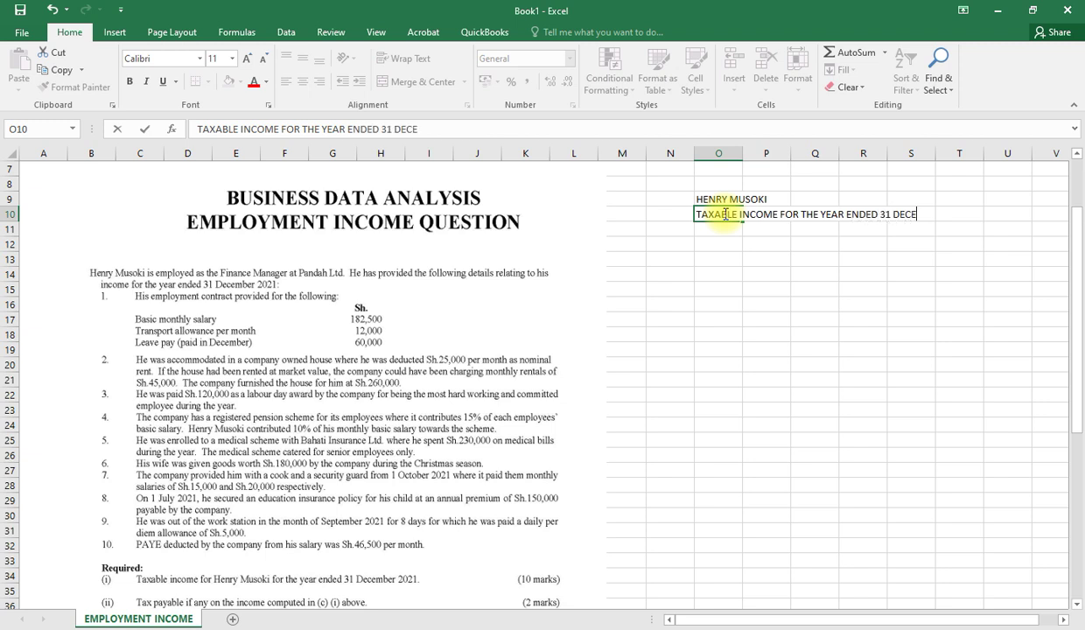
type("MBER 2021")
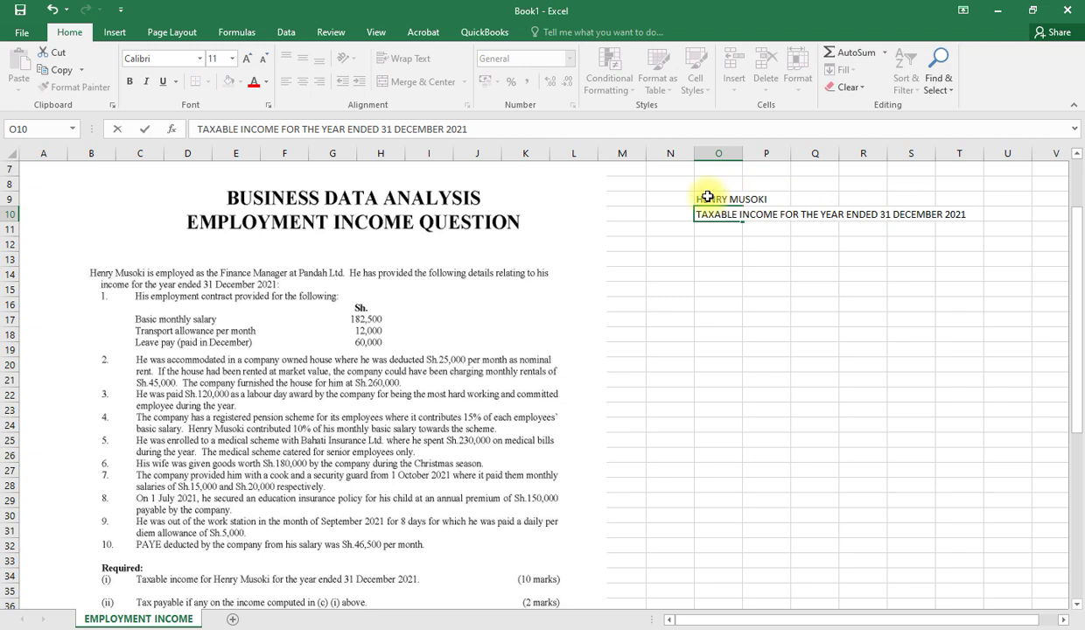
Step: Merge and center the employee's name across O9:T9 and the taxable income title across O10:T10
left_click_drag(706, 199, 949, 200)
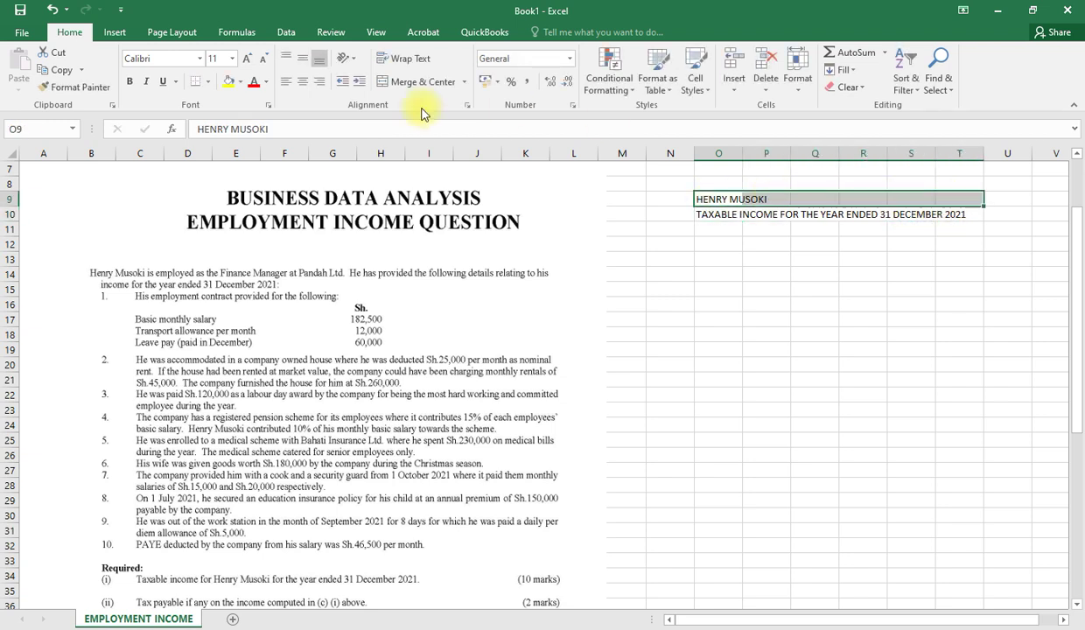
left_click(416, 81)
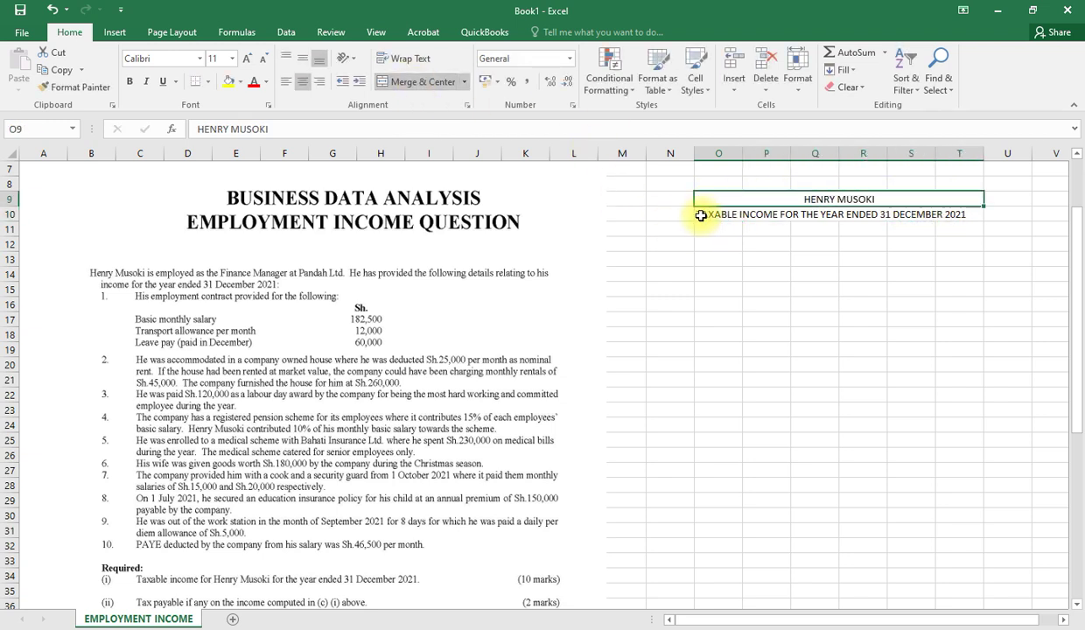
left_click_drag(702, 215, 951, 214)
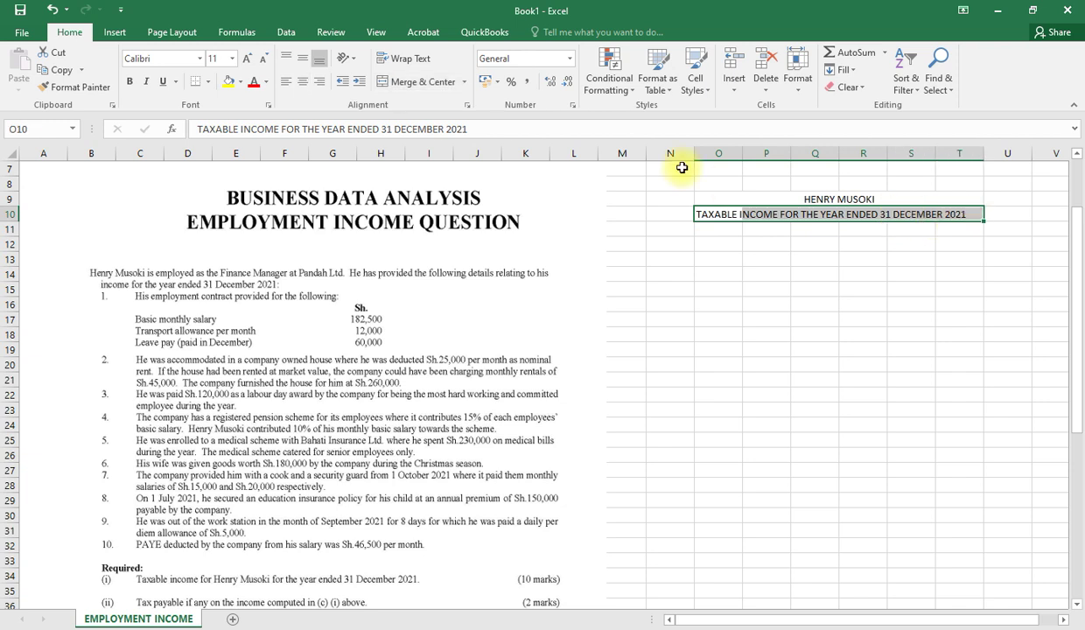
left_click(409, 81)
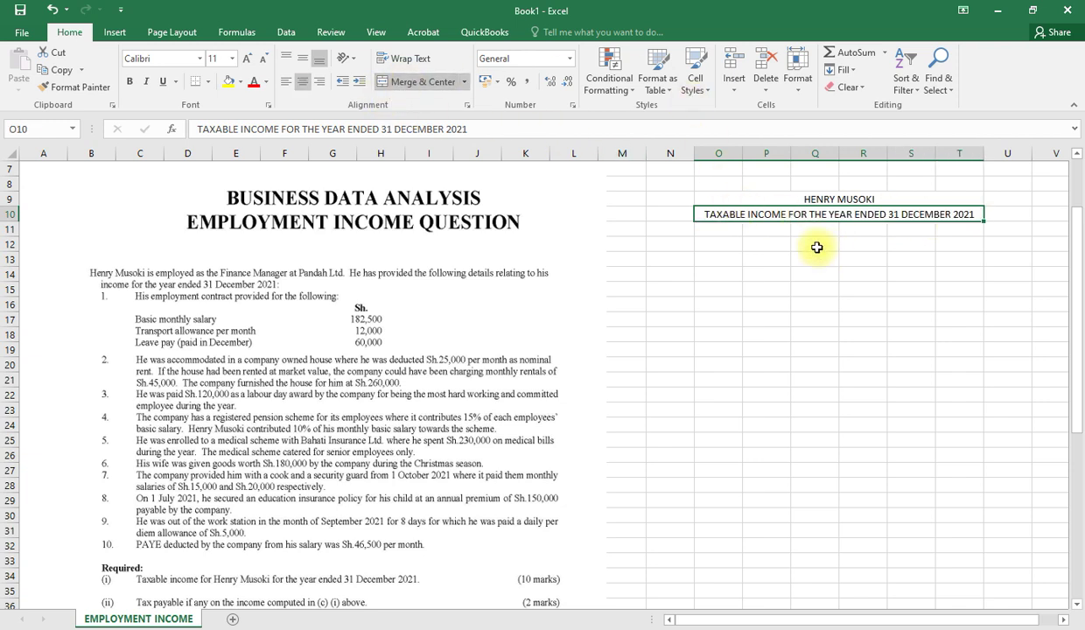
Step: Make both merged heading lines in rows 9 and 10 bold
left_click(830, 199)
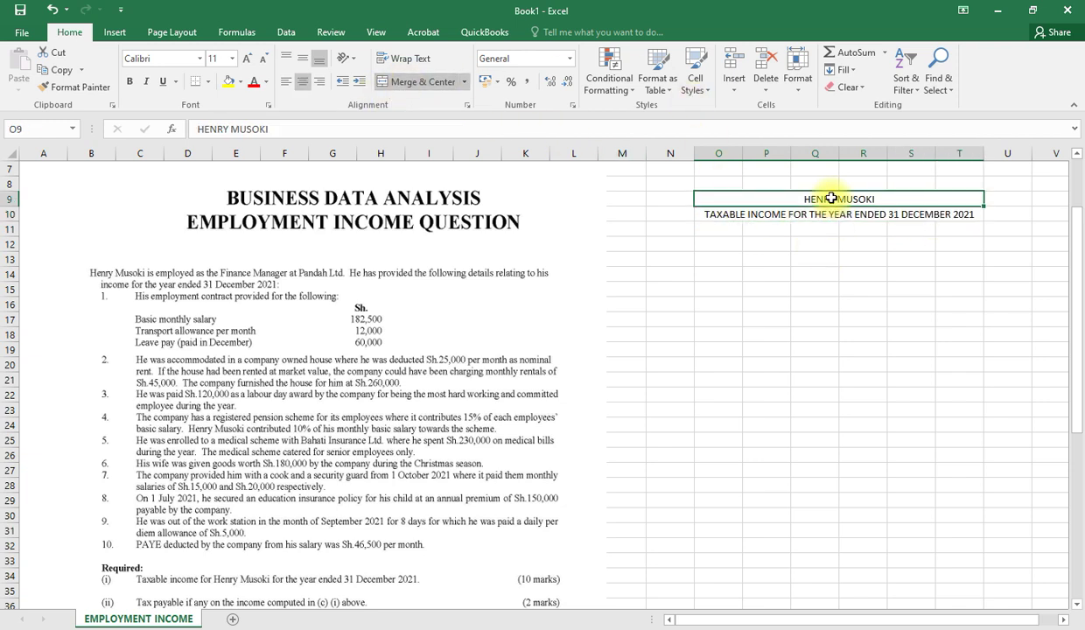
key("ctrl+b")
left_click(849, 213)
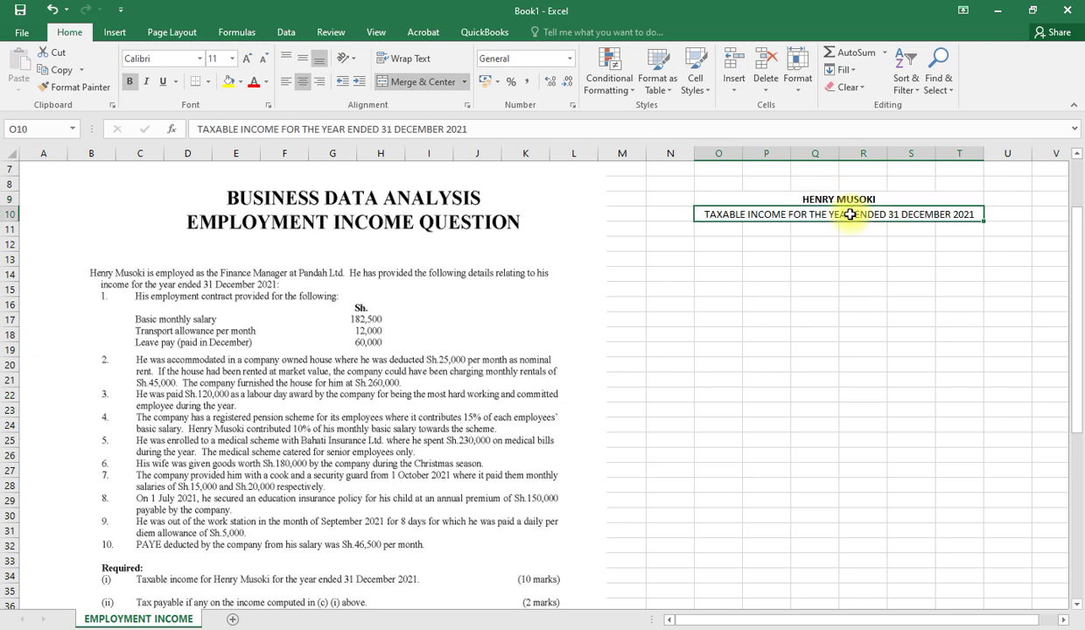
key("ctrl+b")
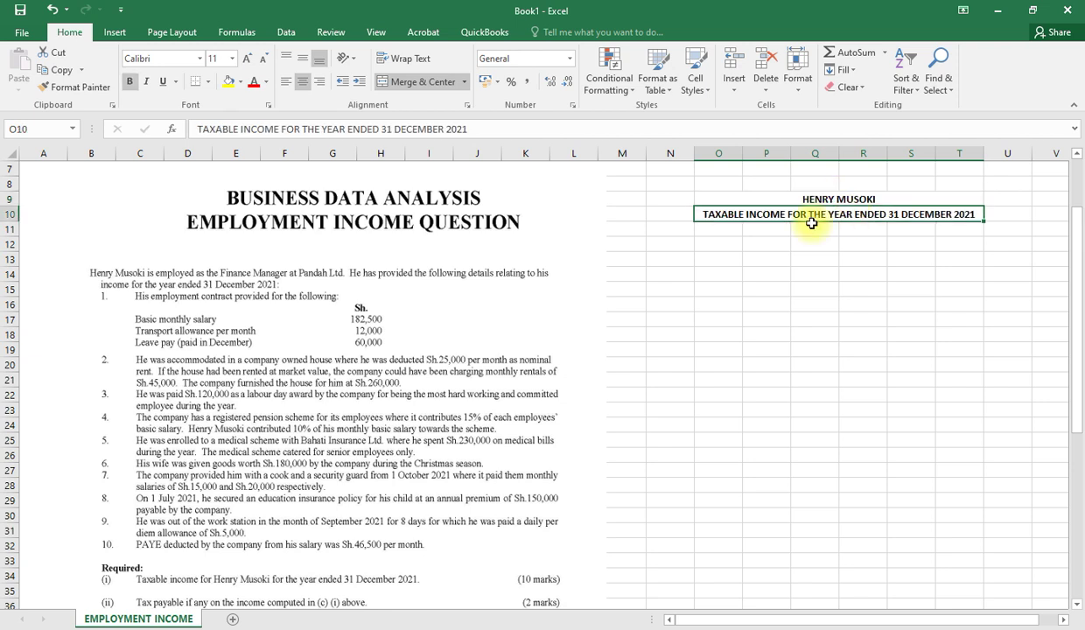
Step: Add a BASIC SALARY label in O12 and calculate the annual amount in S12 with =182500*12
left_click(714, 242)
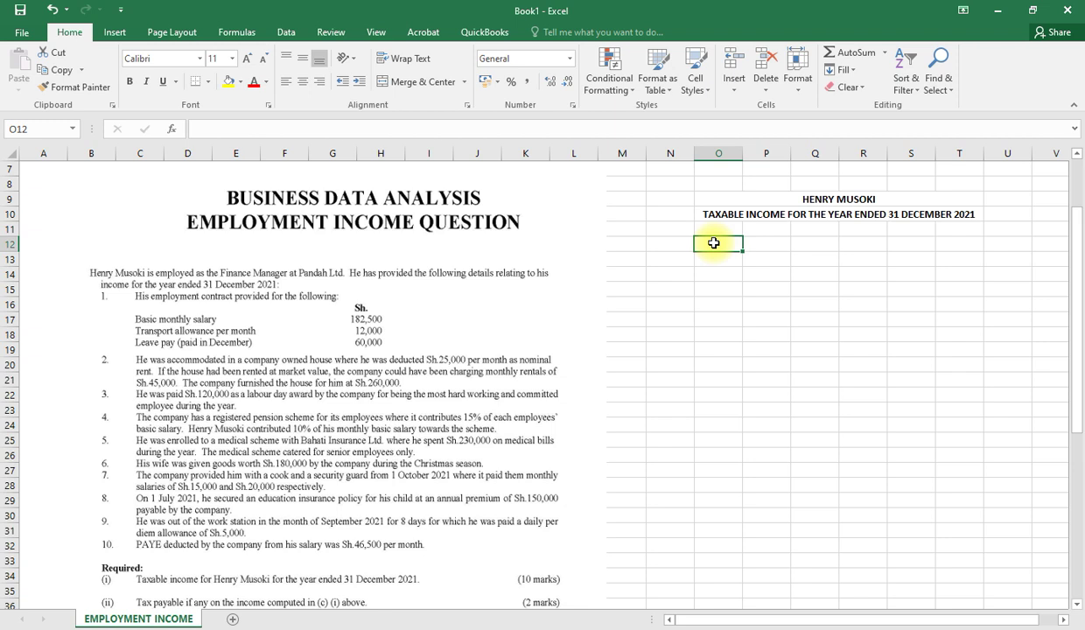
type("BAS")
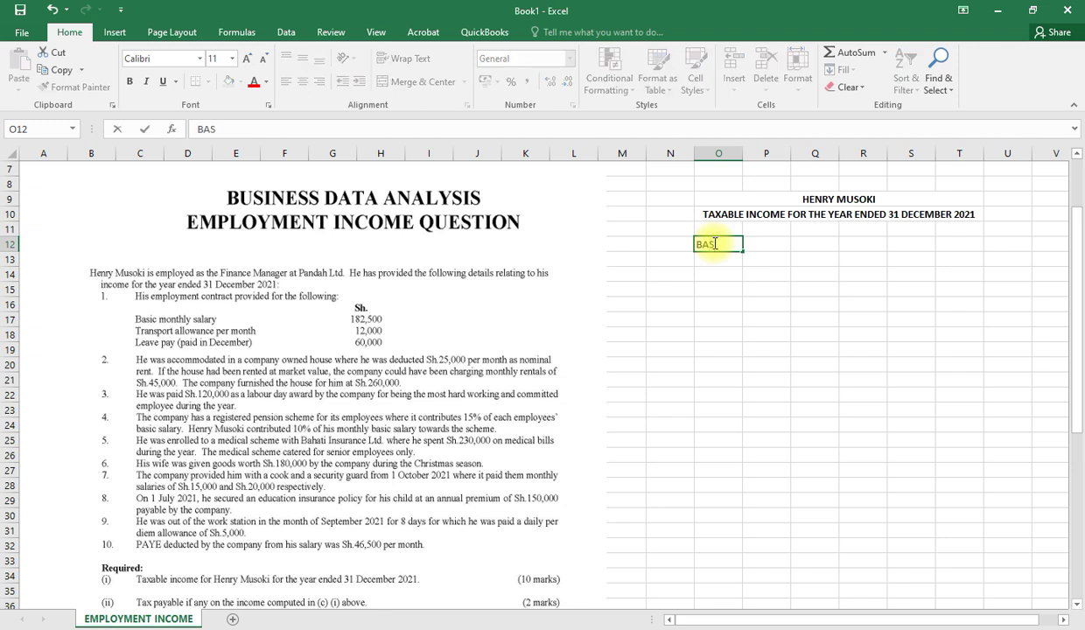
type("IC SALARY")
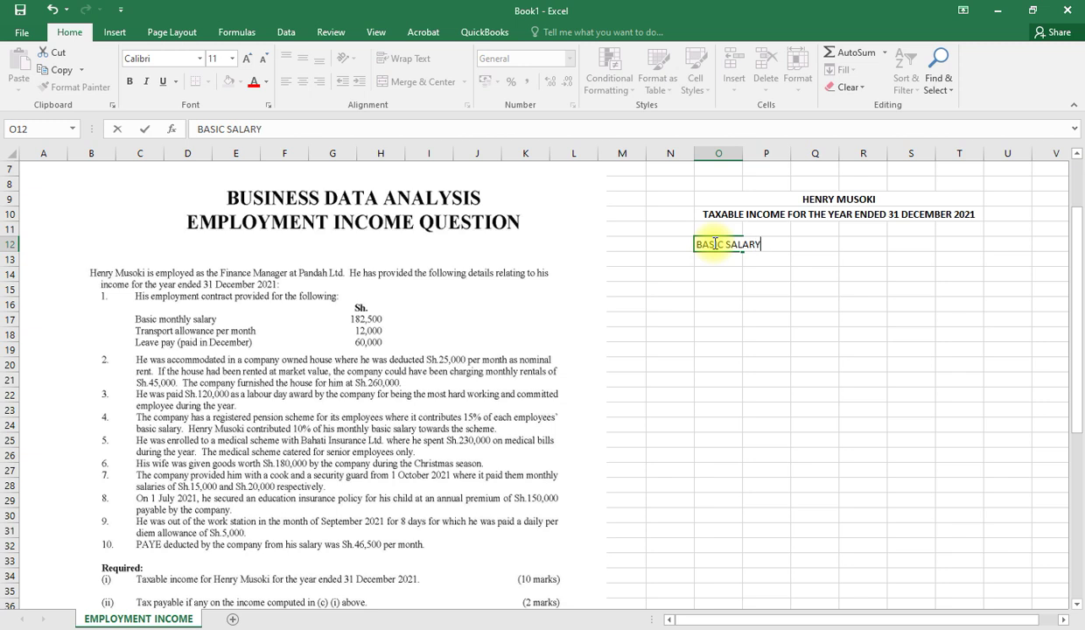
left_click(906, 246)
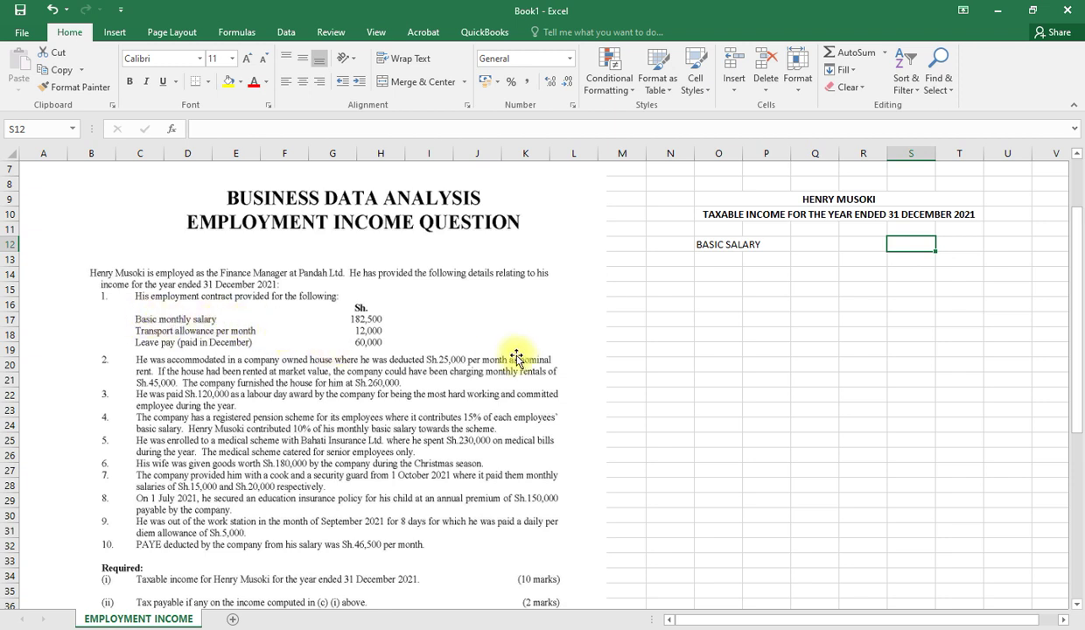
type("=182")
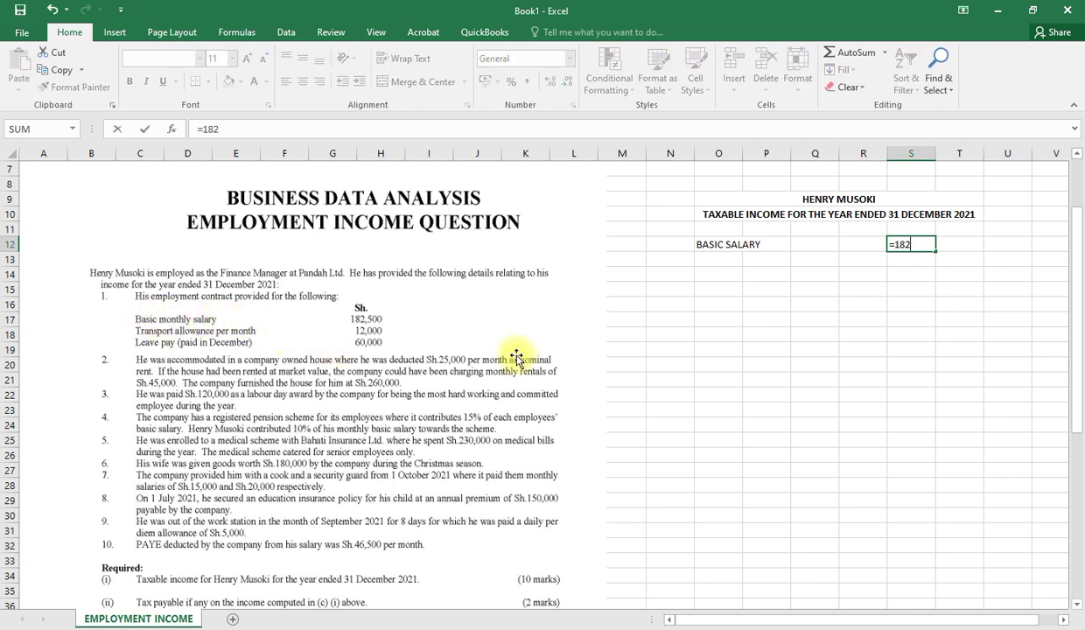
type("500*12")
key("Return")
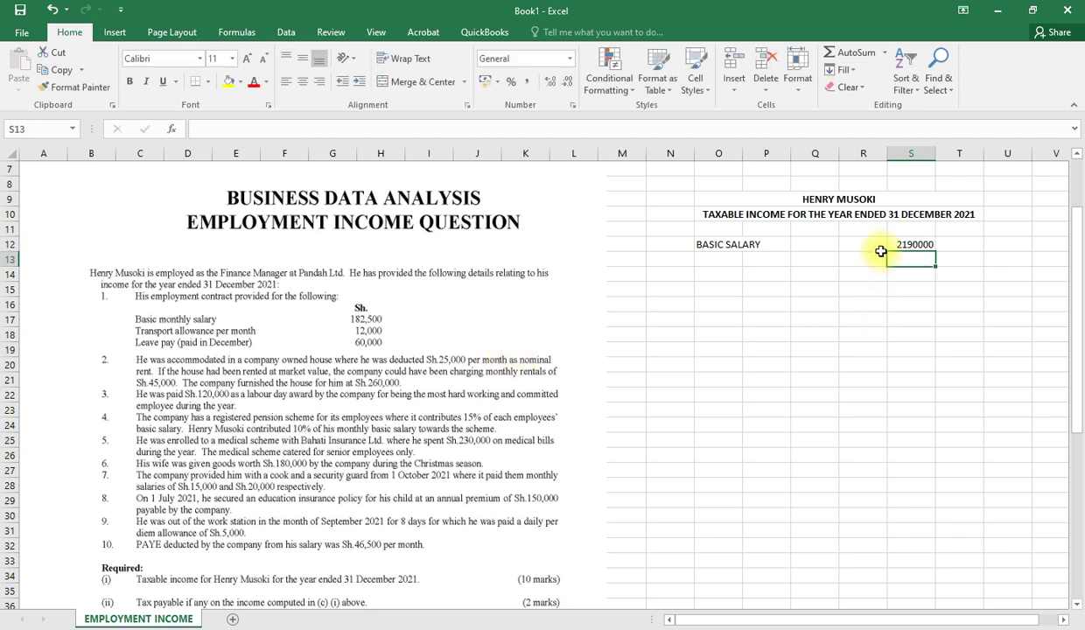
Step: Format the amount cells S11:S35 with a thousands separator and no decimal places
left_click_drag(915, 229, 927, 590)
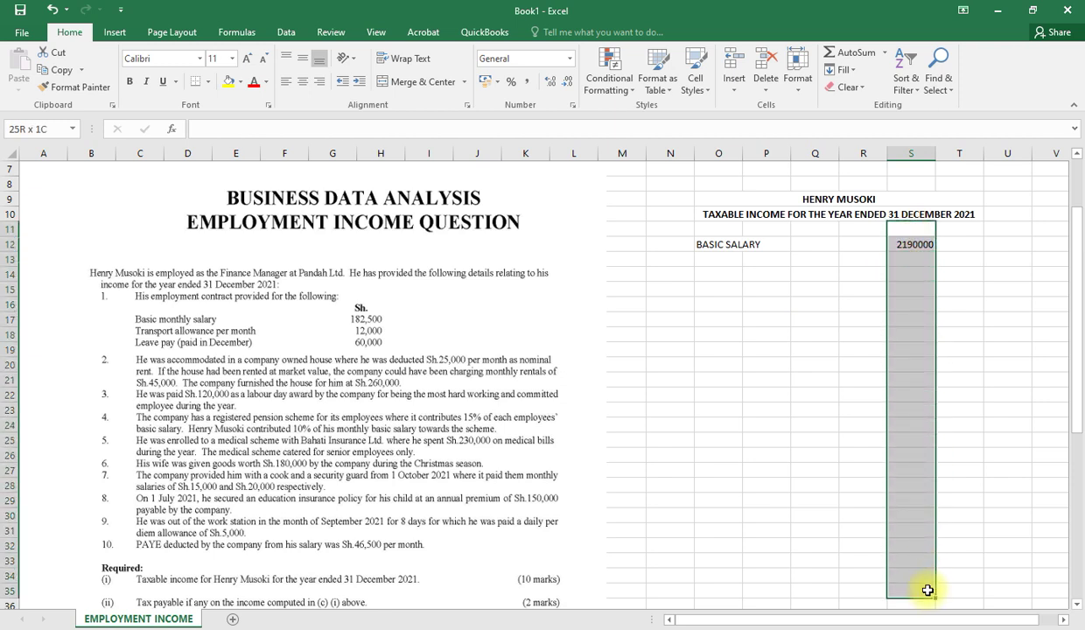
left_click(523, 82)
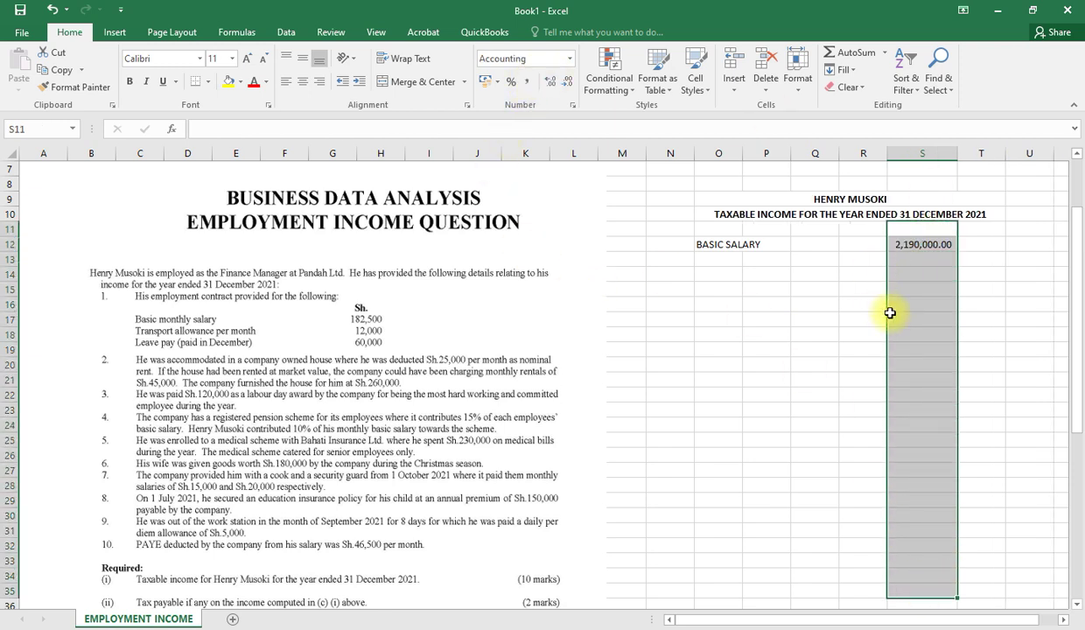
left_click(568, 82)
left_click(568, 83)
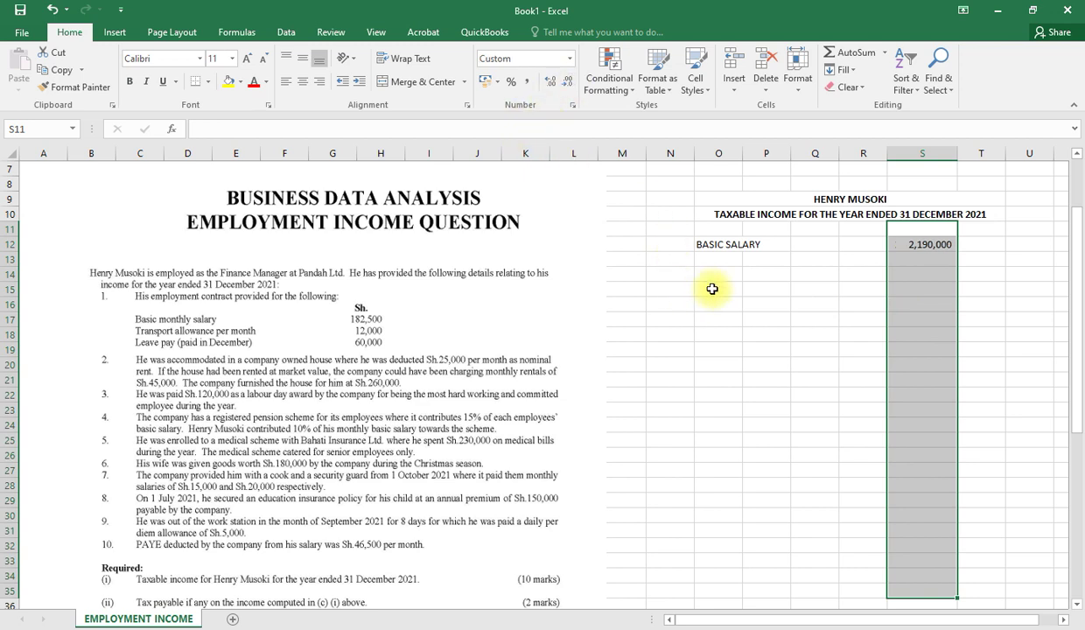
Step: Add a TRANSPORT ALLOWANCE label in O13 and calculate the annual amount in S13 with =12000*12
left_click(722, 263)
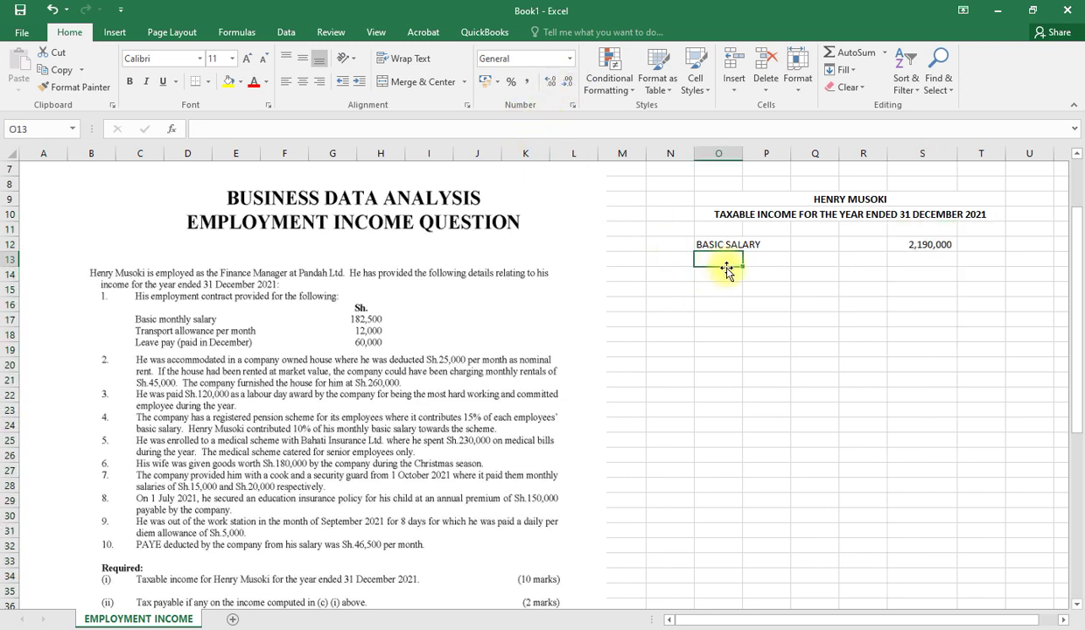
type("TR")
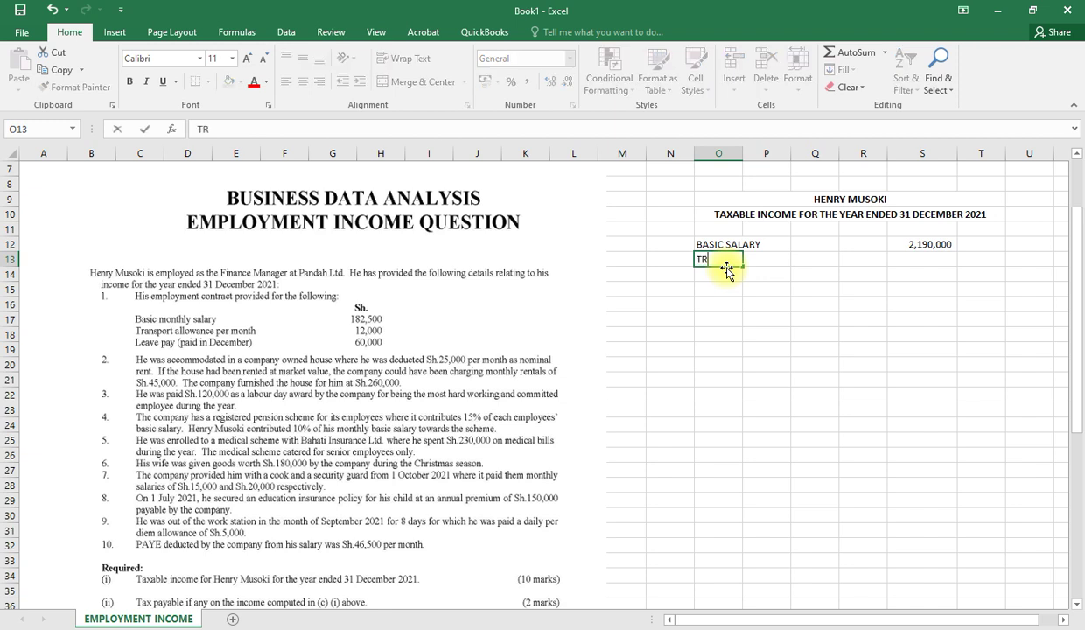
type("ANSPORT ALLOWANCE")
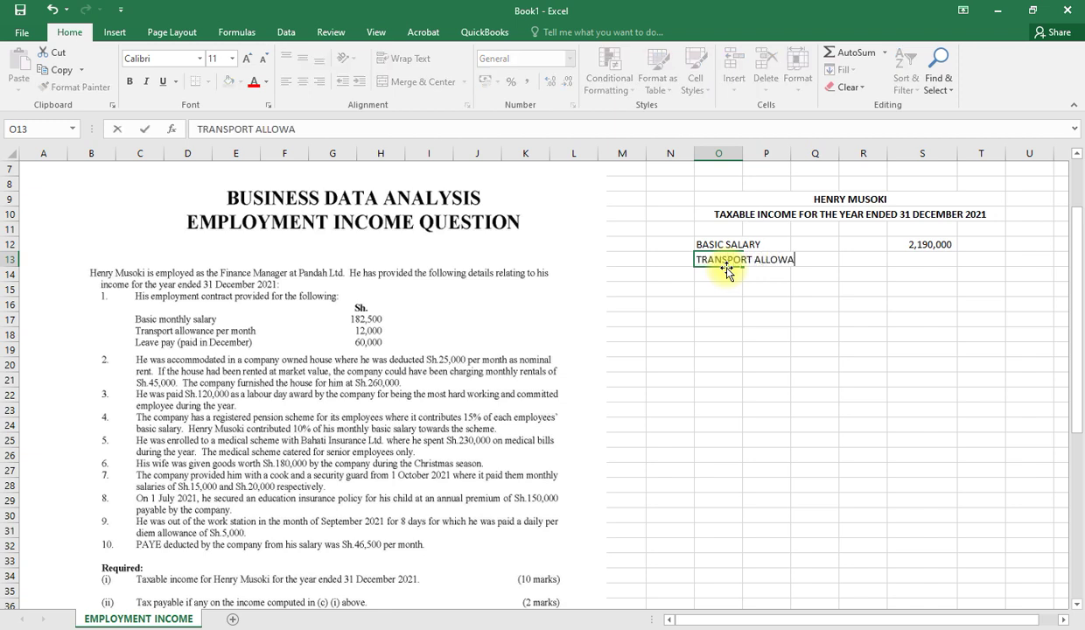
left_click(929, 262)
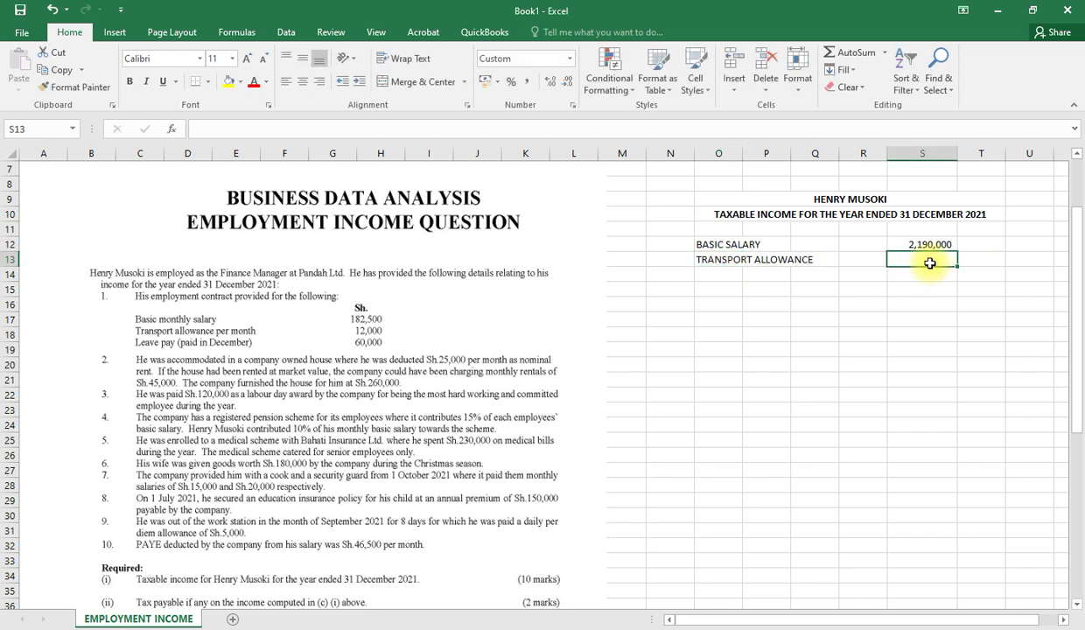
type("=12000")
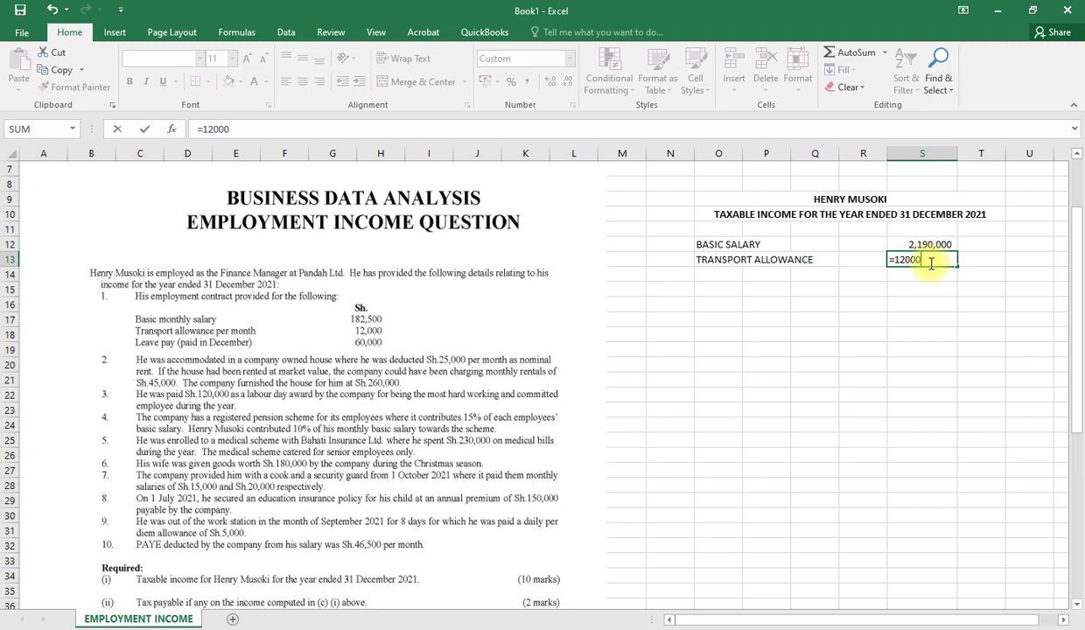
type("*12")
key("Return")
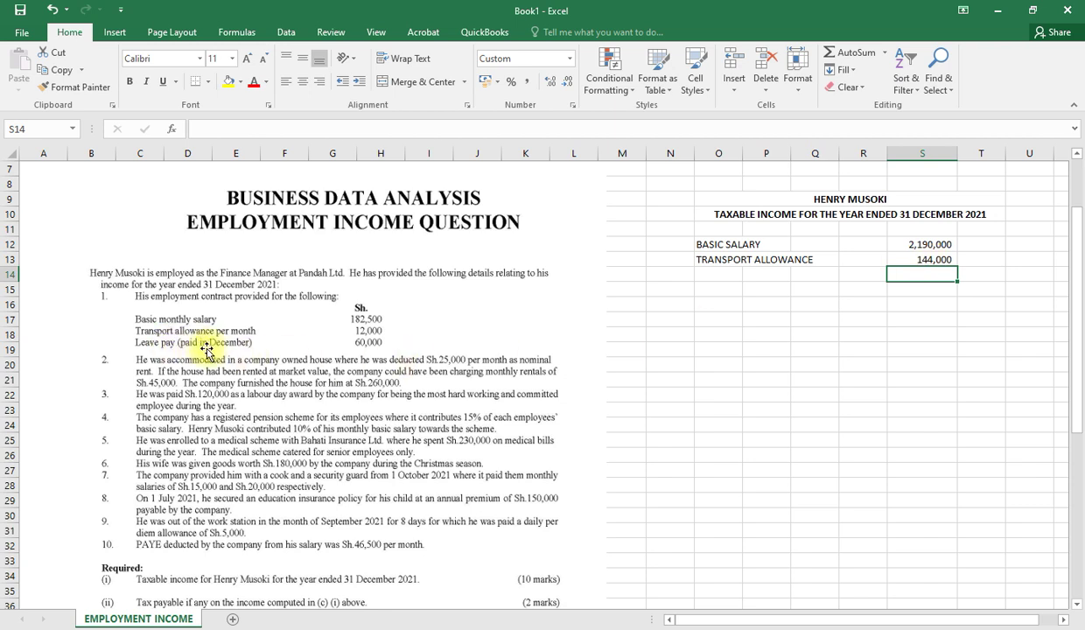
Step: Add a LEAVE PAY label in O14 and enter its amount in S14 as =60000
left_click(724, 275)
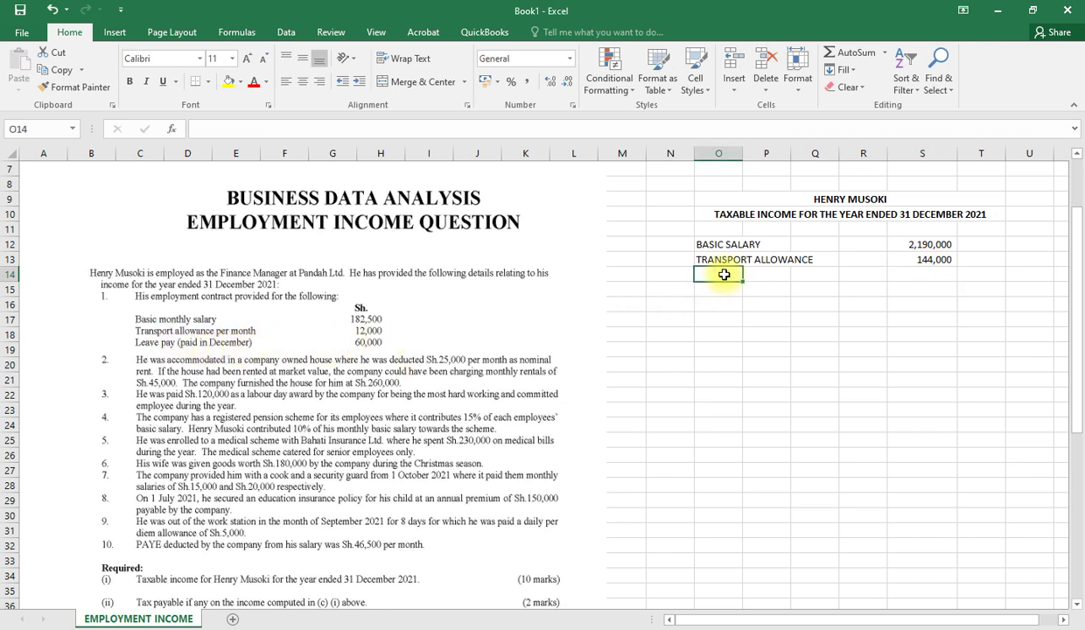
type("LEAVE")
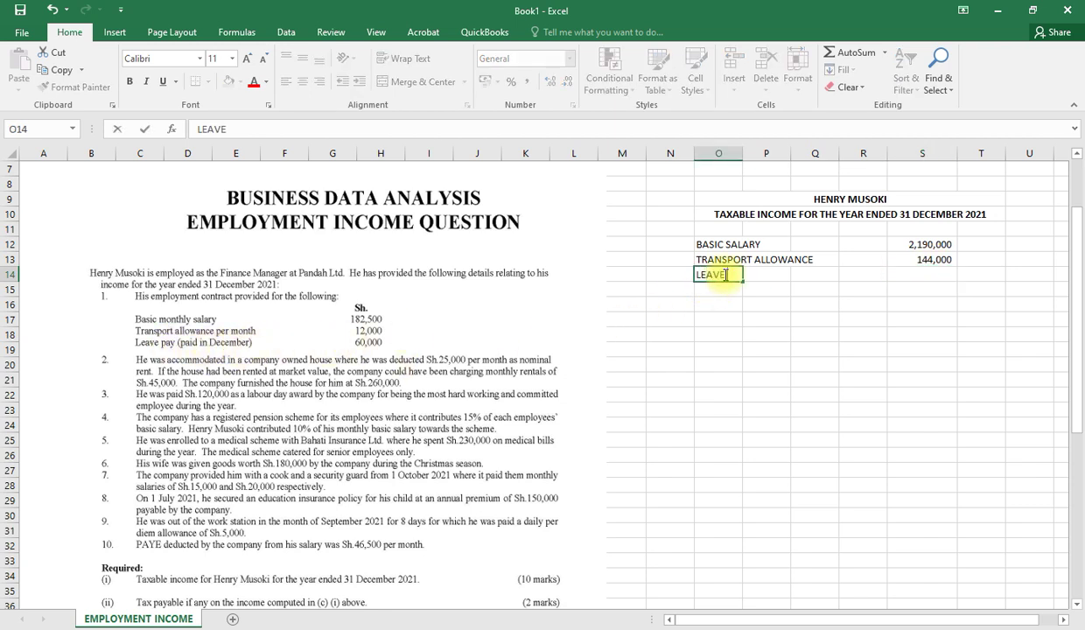
type(" PAY")
key("Tab")
key("Tab")
key("Tab")
key("Tab")
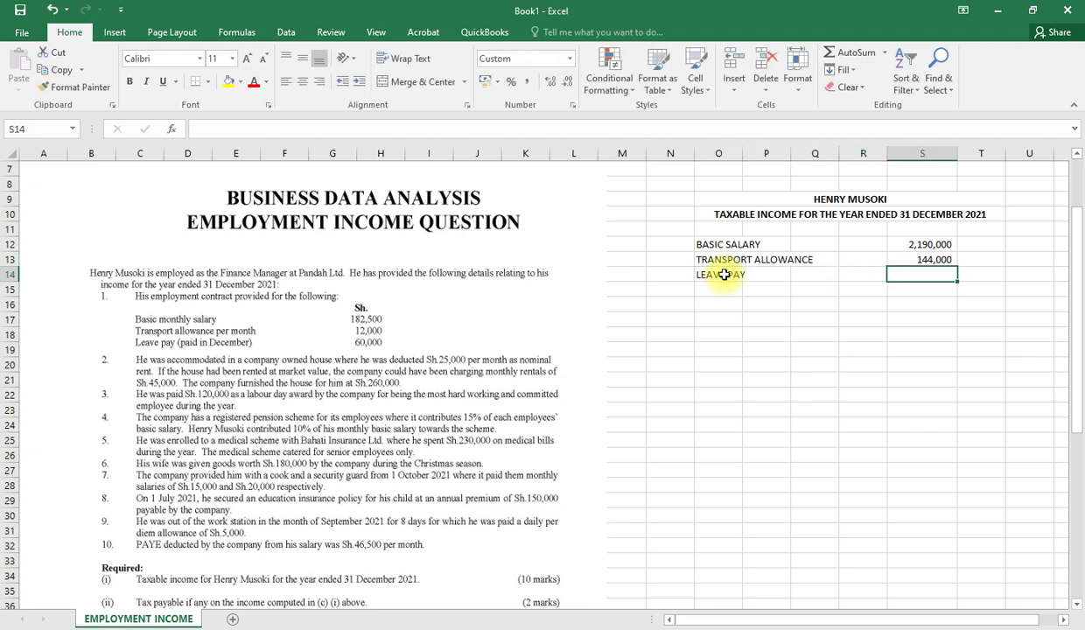
type("=600")
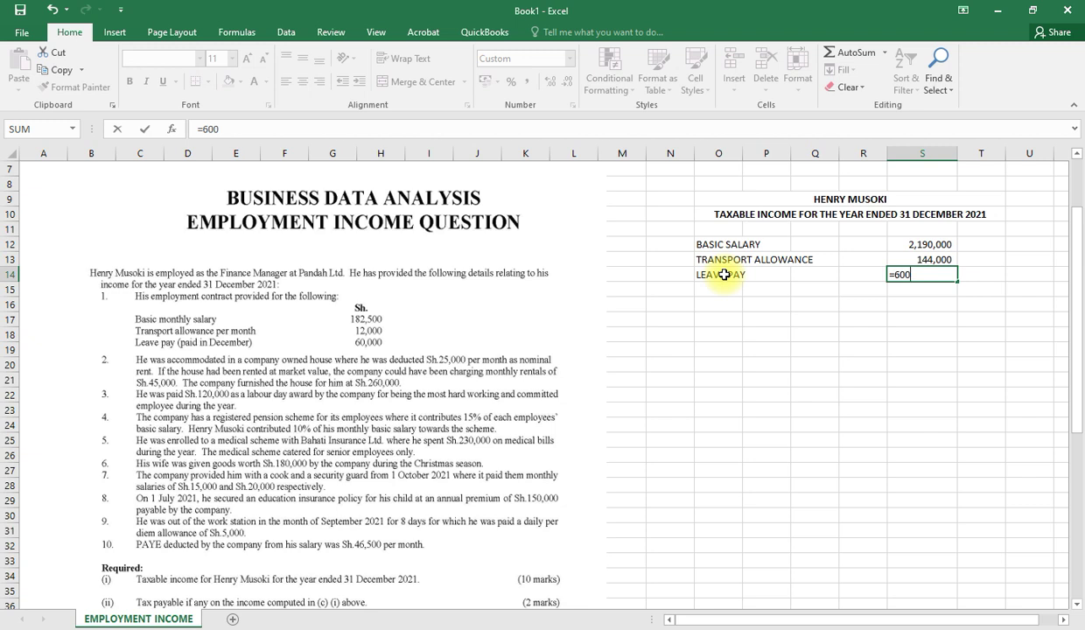
type("00")
key("Return")
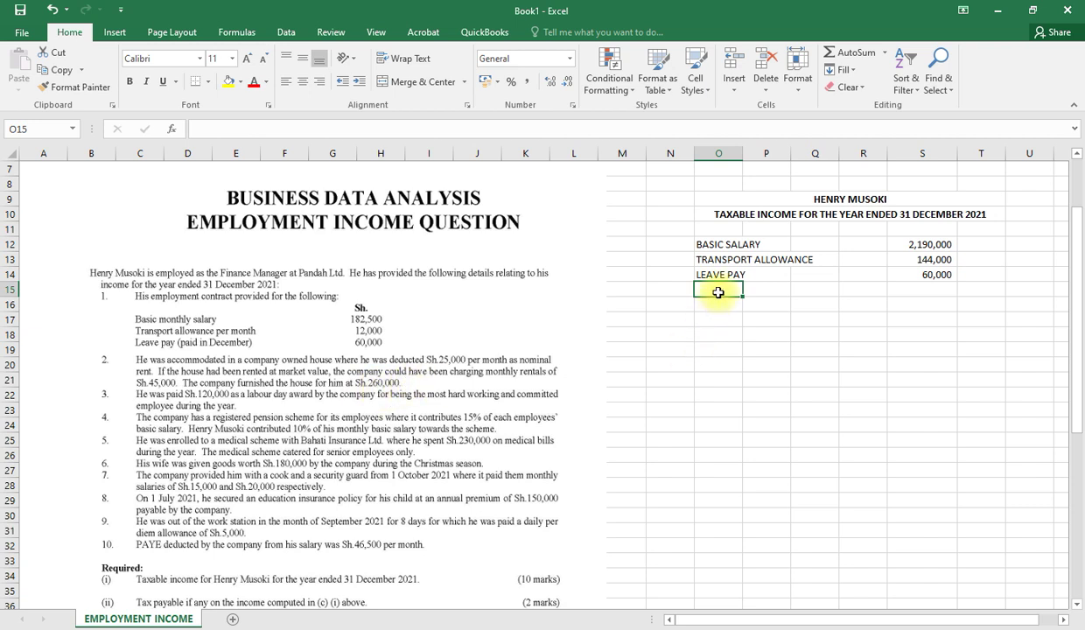
Step: Add a FURNITURE BENEFIT label in O15 and calculate the benefit in S15 with =260000*12%
type("FUR")
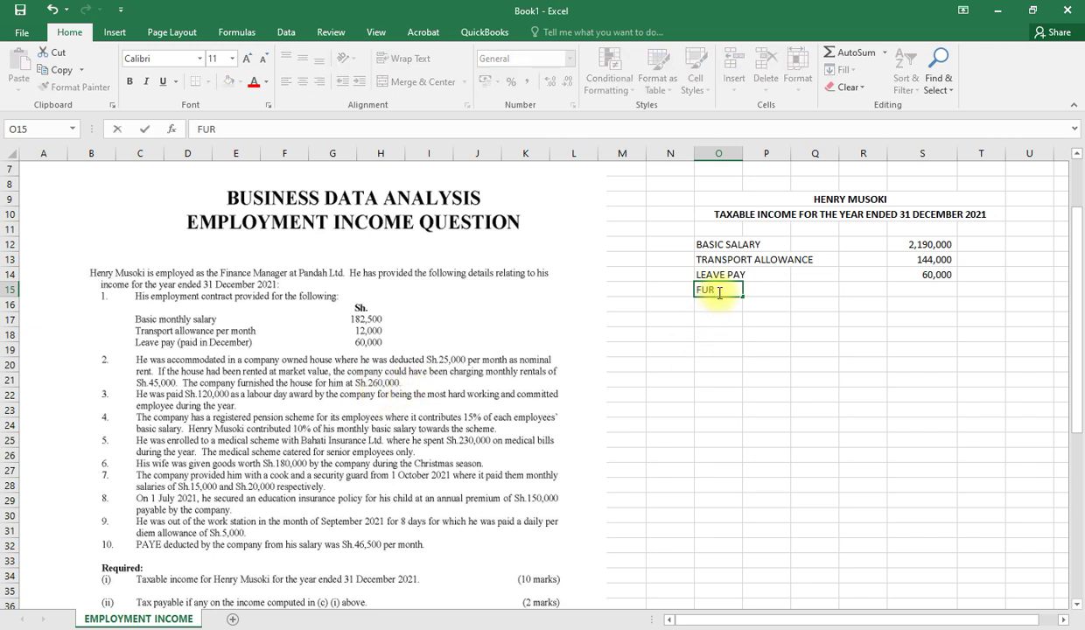
type("NITURE BENEFI")
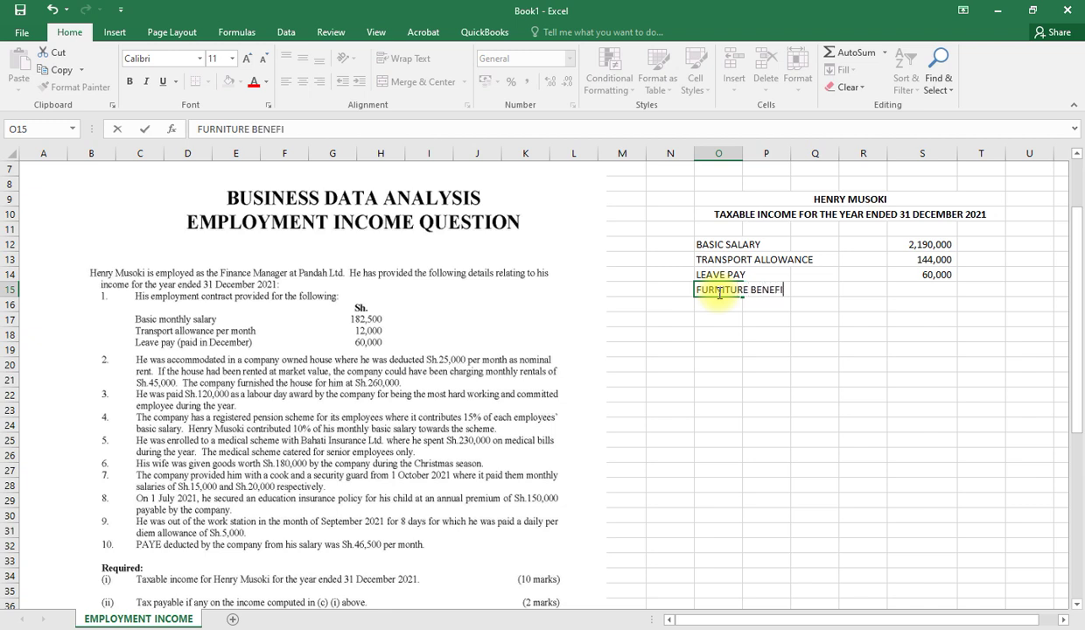
type("T")
key("Tab")
key("Tab")
key("Tab")
key("Tab")
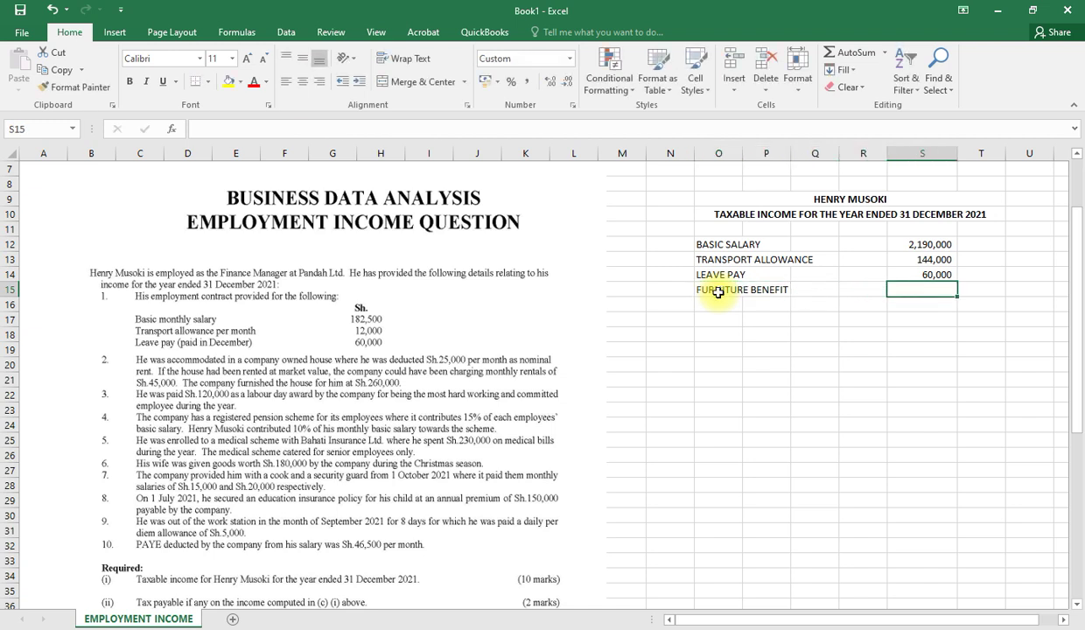
type("=")
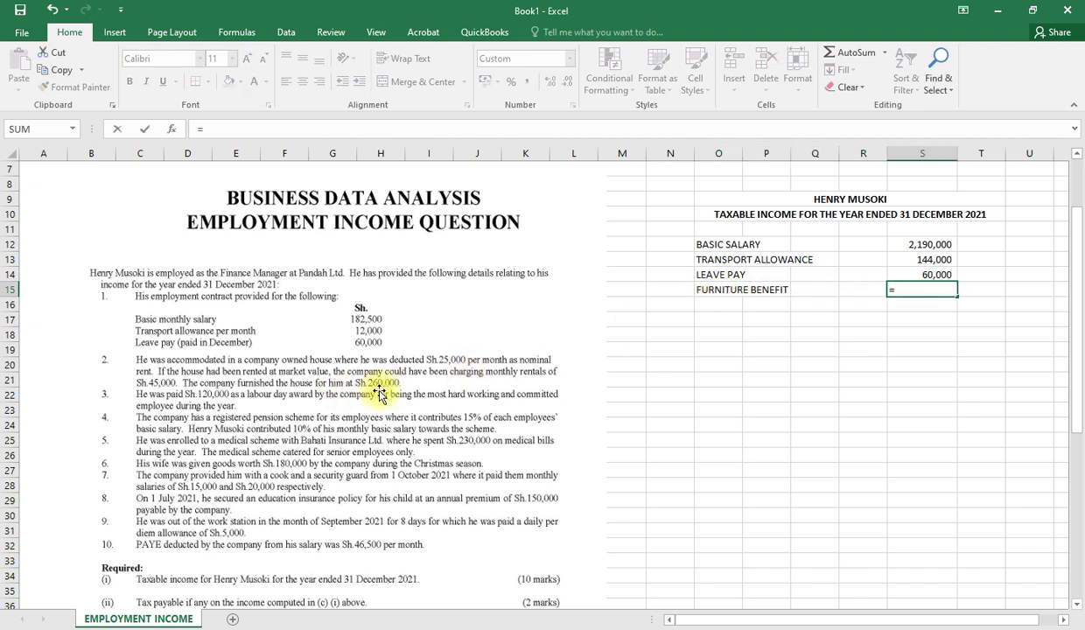
type("2600")
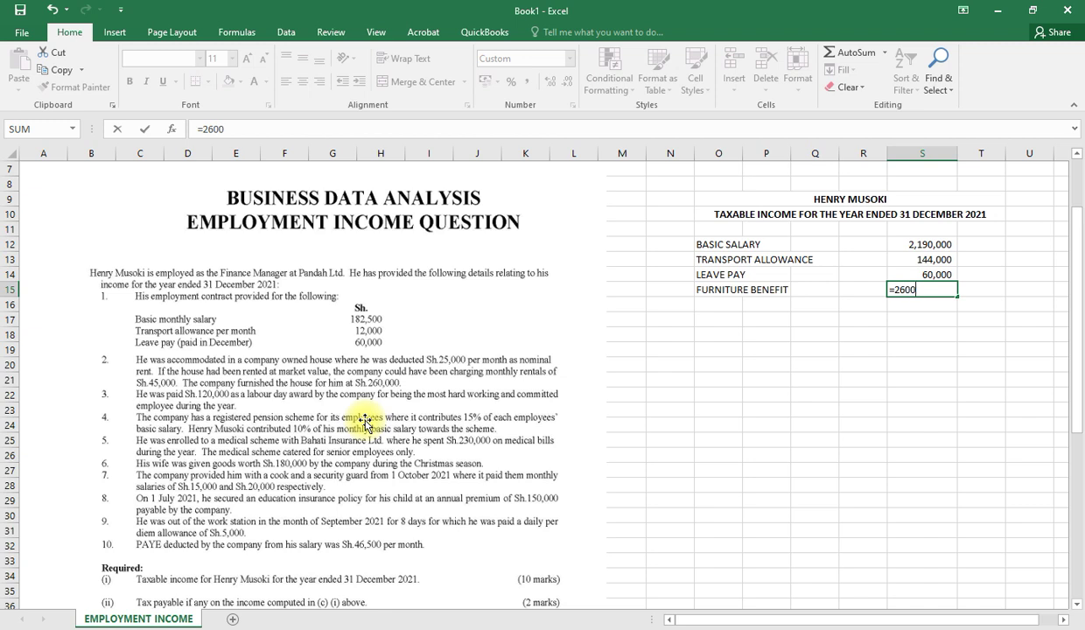
type("00*12%")
key("Return")
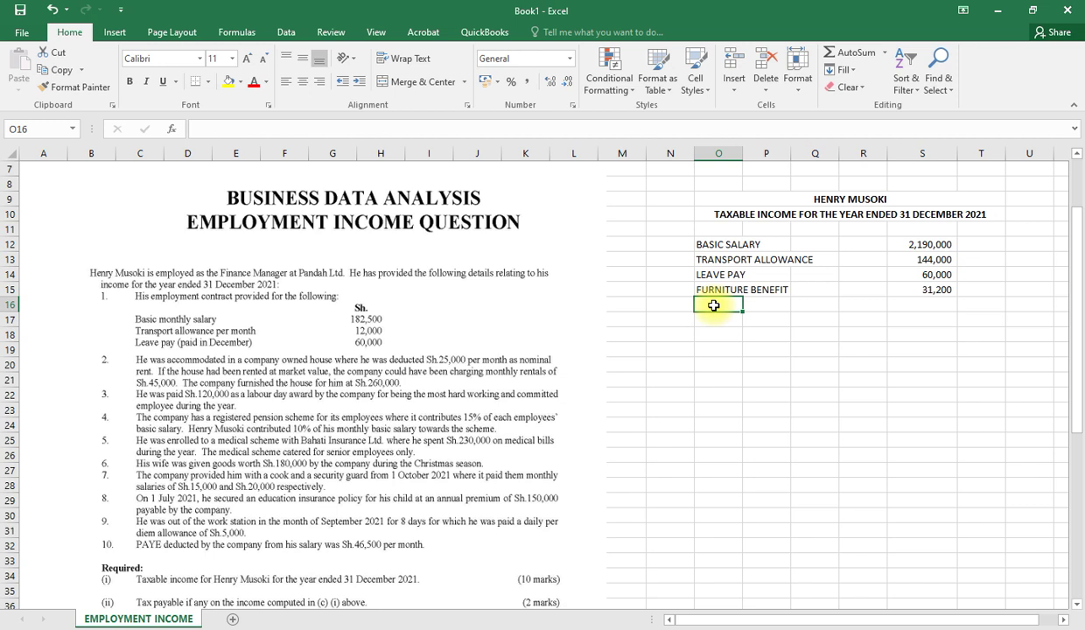
Step: Add a BEST HARDWORKIN AWARD label in O16 and enter 120000 as its amount in S16
type("BS")
key("BackSpace")
type("E")
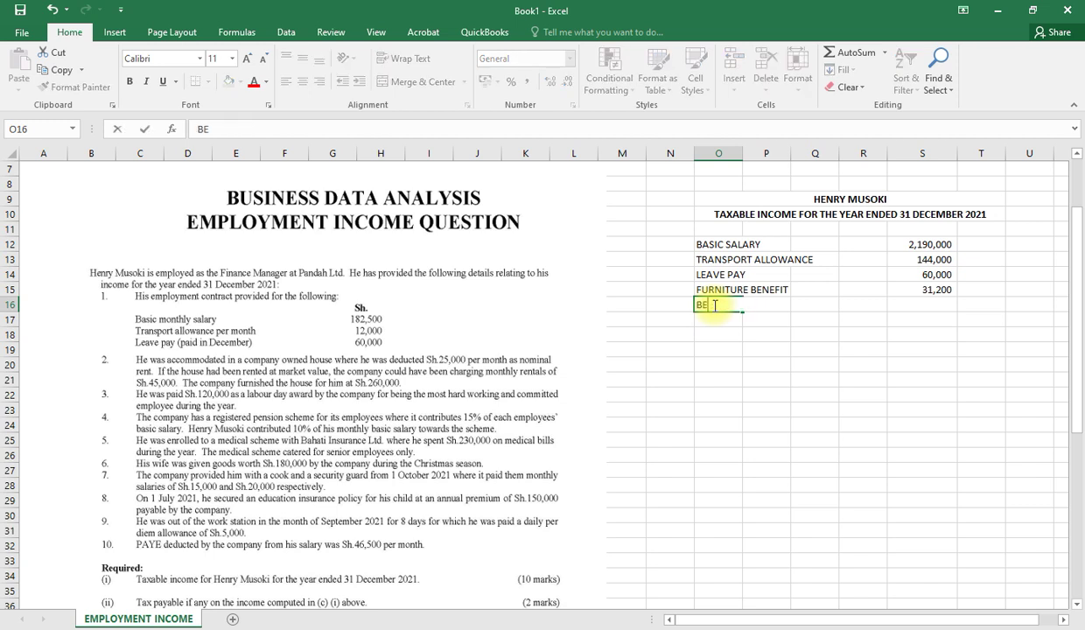
type("ST HARDWO")
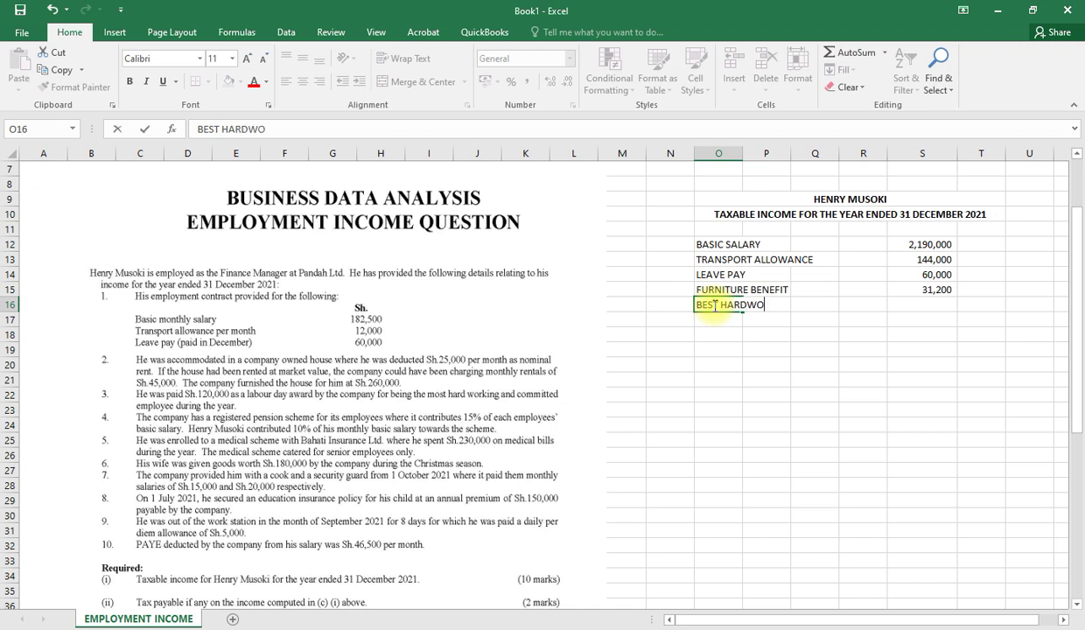
type("RKIN AWARD")
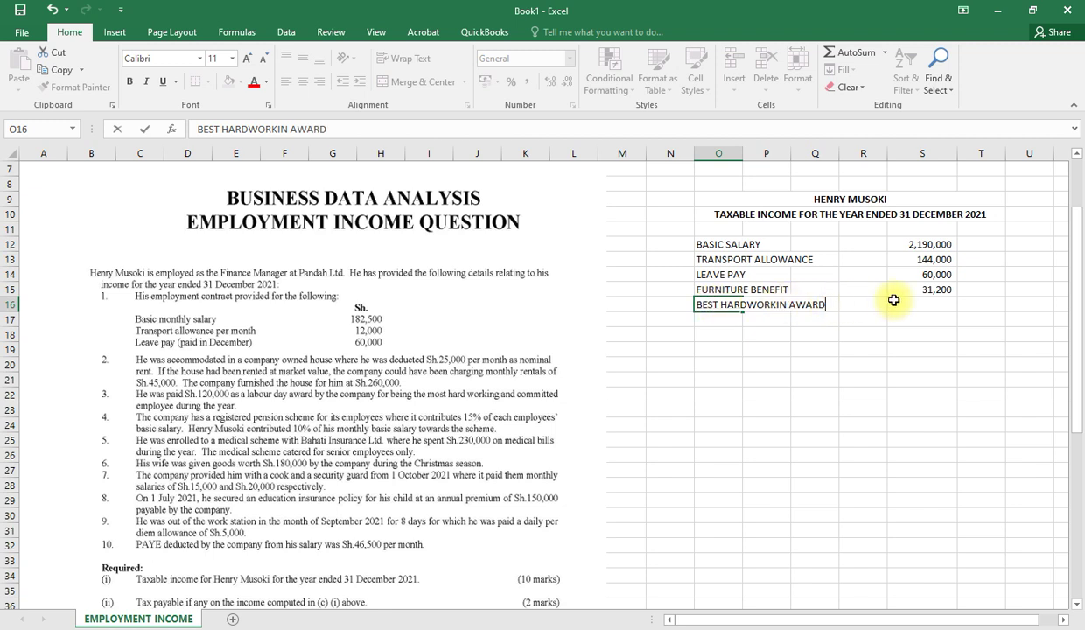
left_click(899, 302)
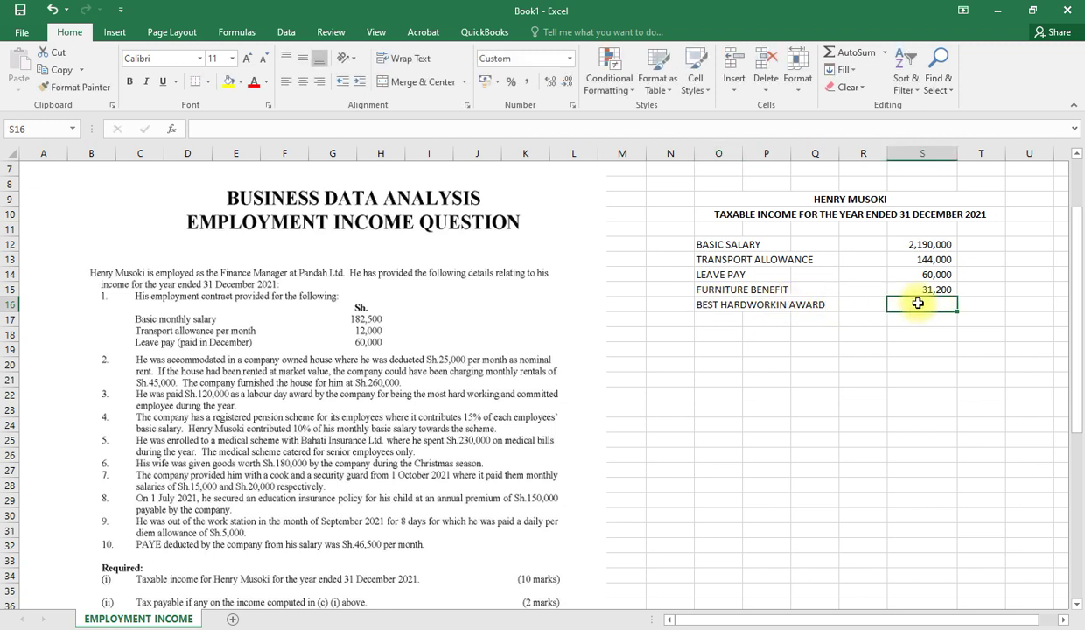
type("12000")
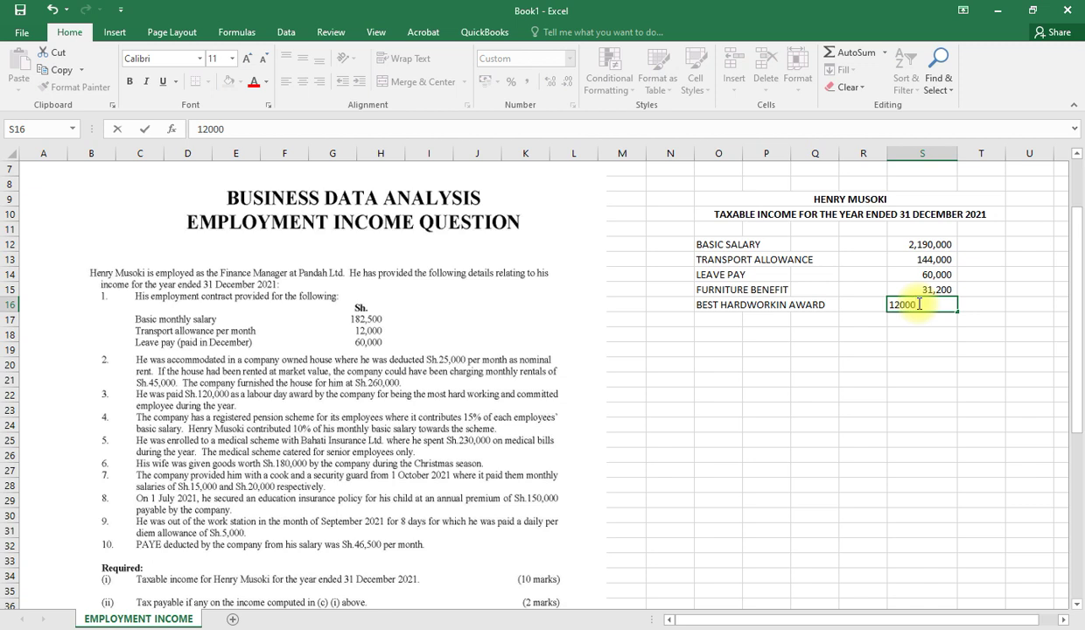
type("0")
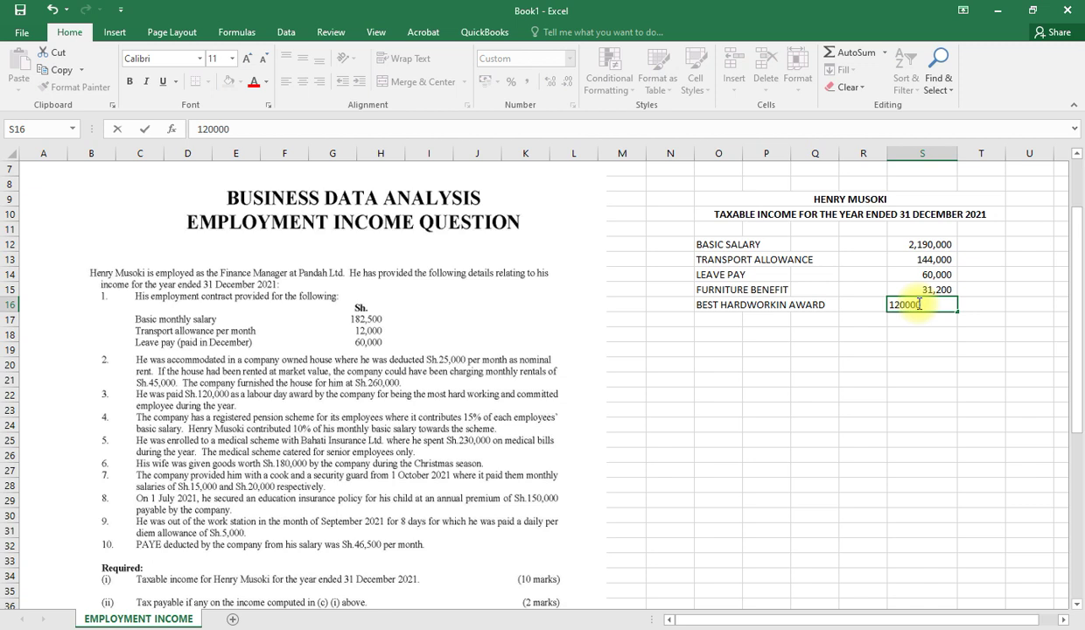
Step: Add an EMPLOYER CONTRIBUTION TO PENSION label in O17, below the award line
left_click(724, 320)
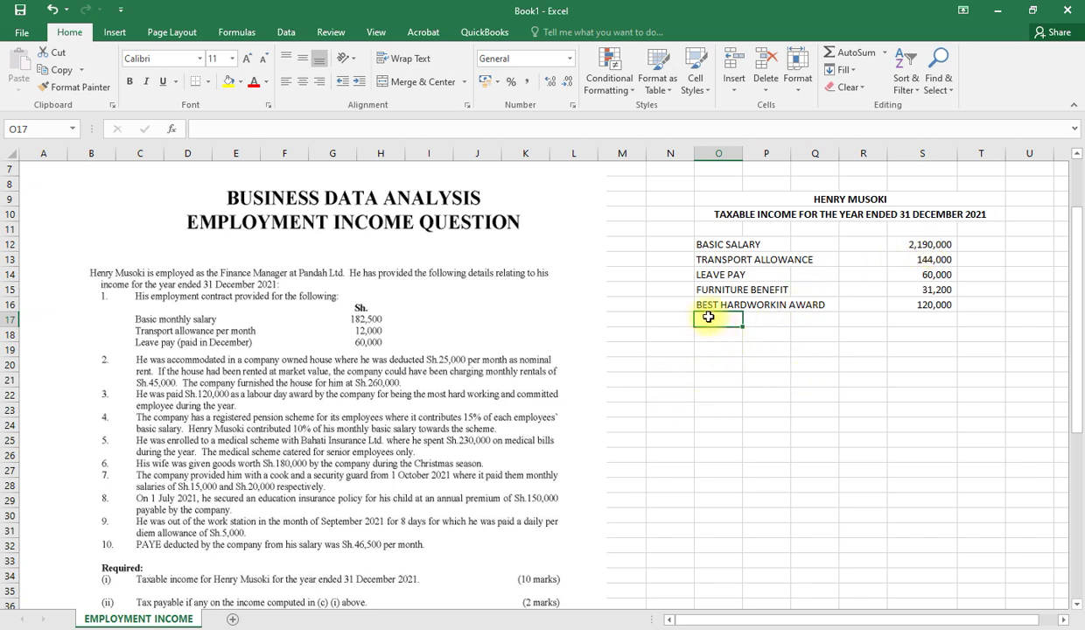
type("EM")
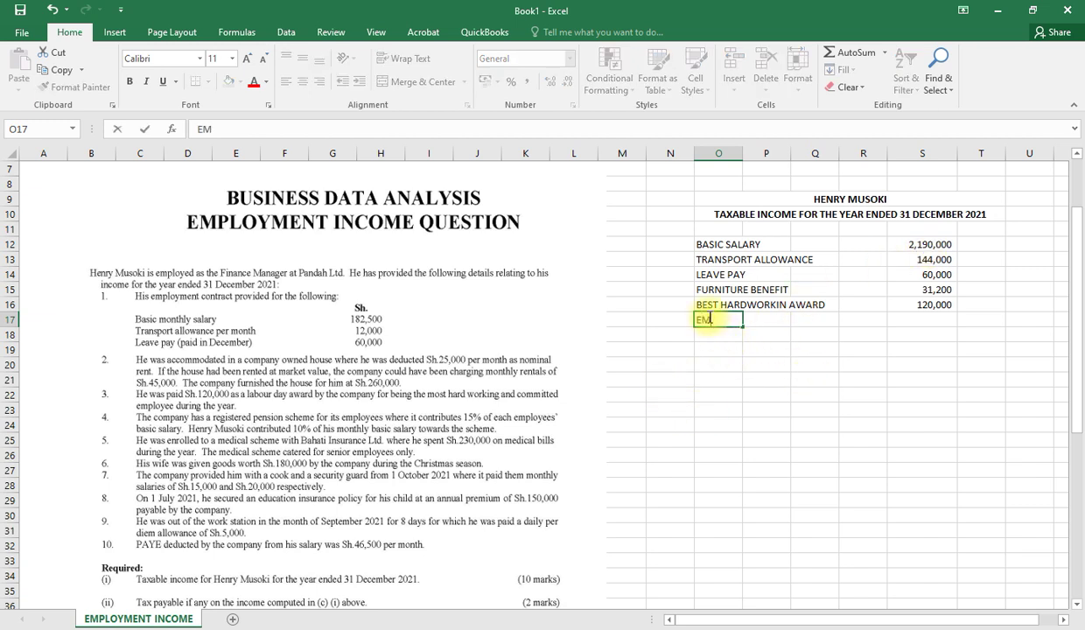
type("PLOYER CONR")
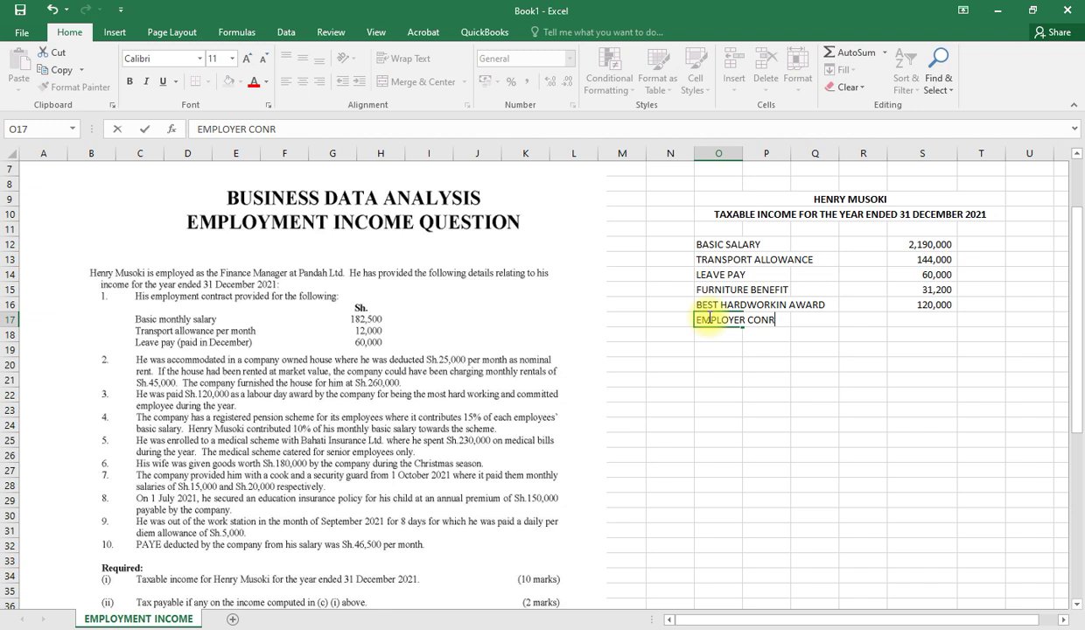
key("BackSpace")
type("TRIBUTION T")
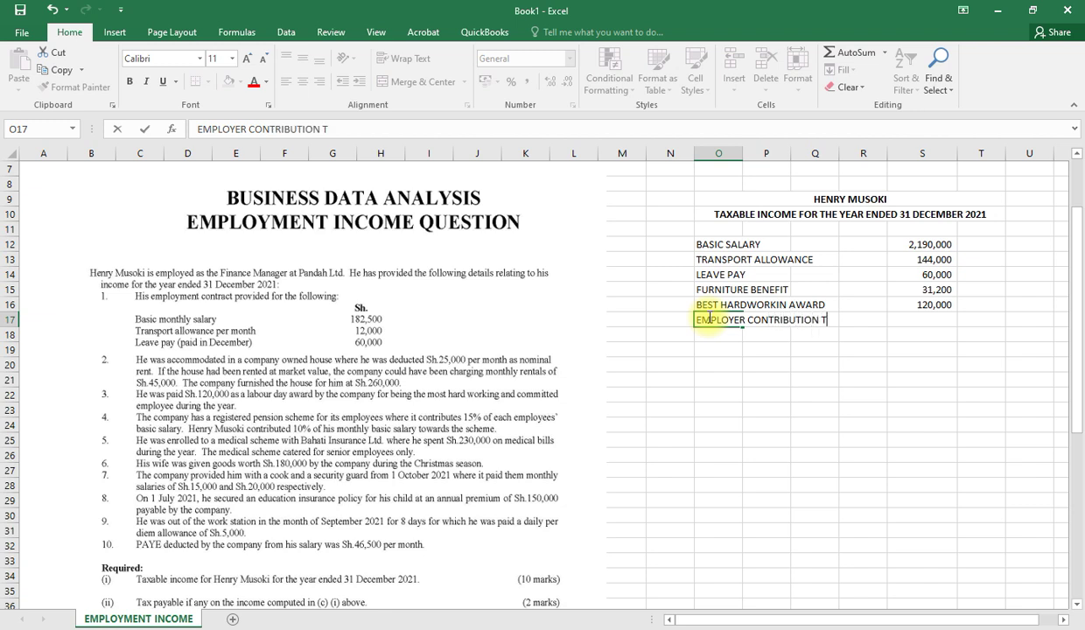
type("O PENSION")
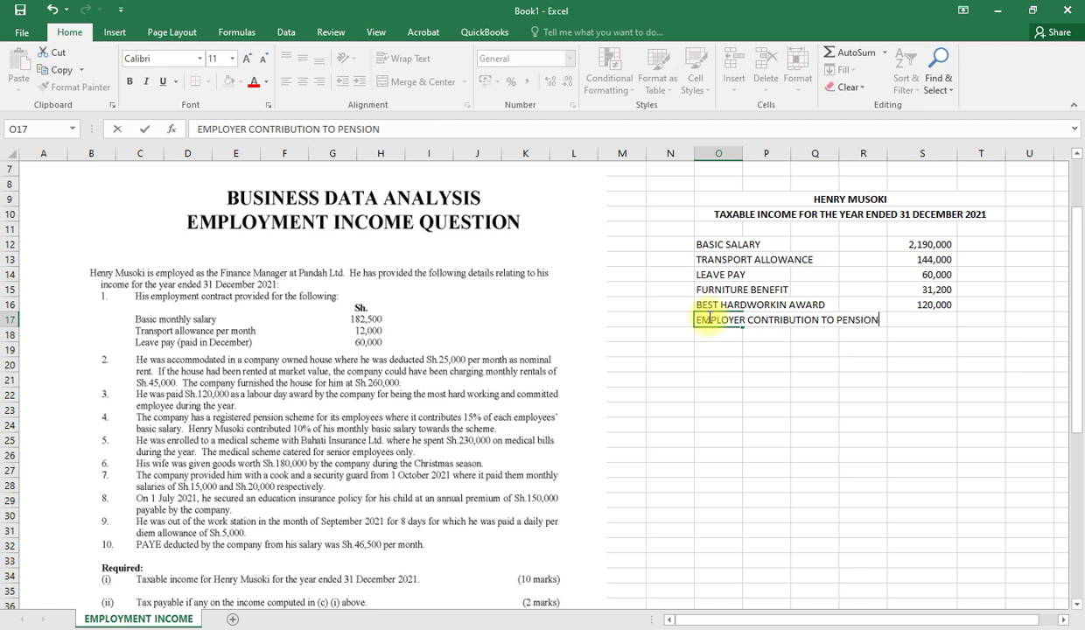
key("Return")
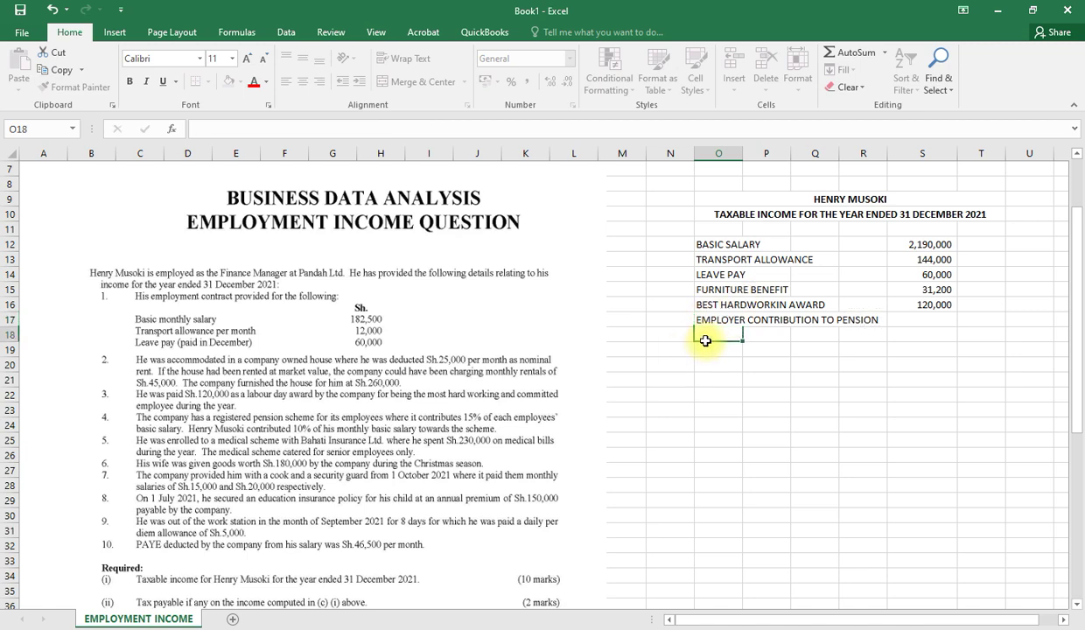
Step: Calculate the employer's pension contribution in R17 as 15% of the basic salary with =S12*15%
left_click(873, 321)
type("=")
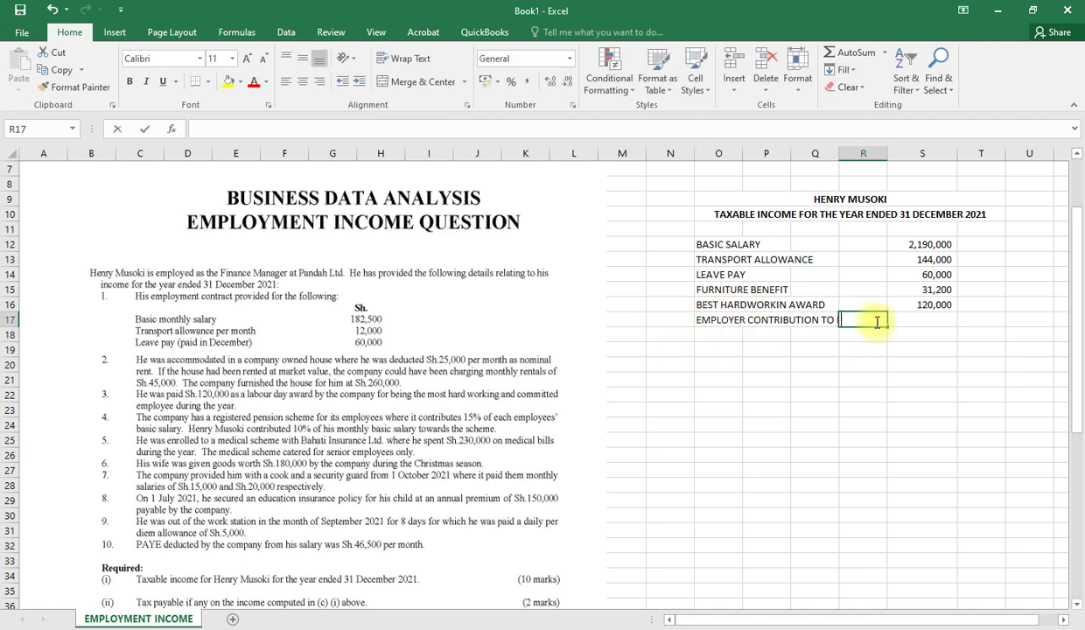
left_click(917, 244)
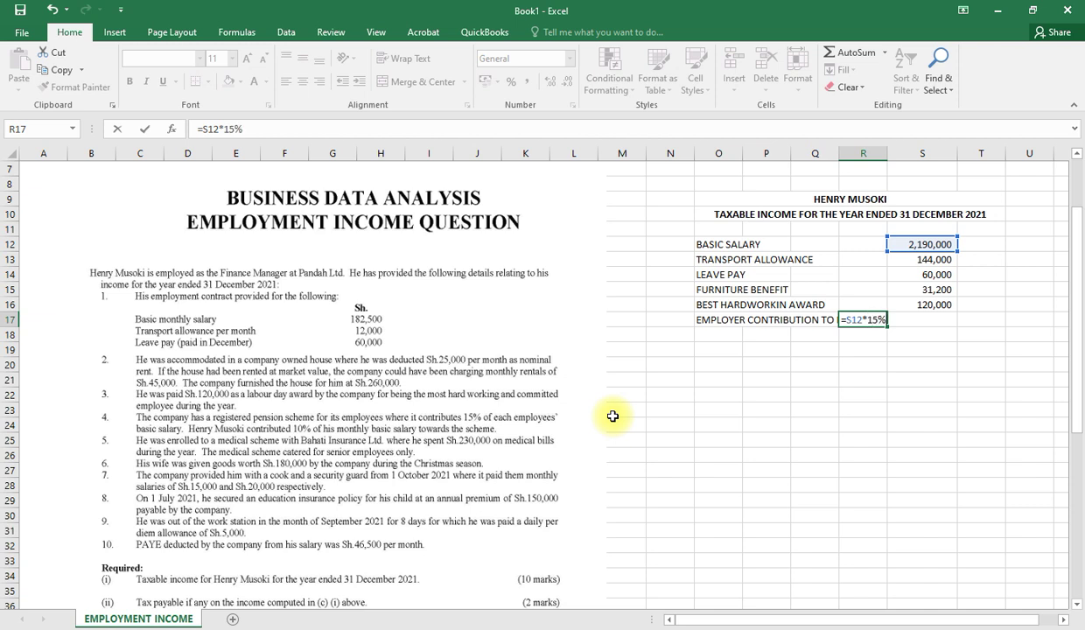
key("Return")
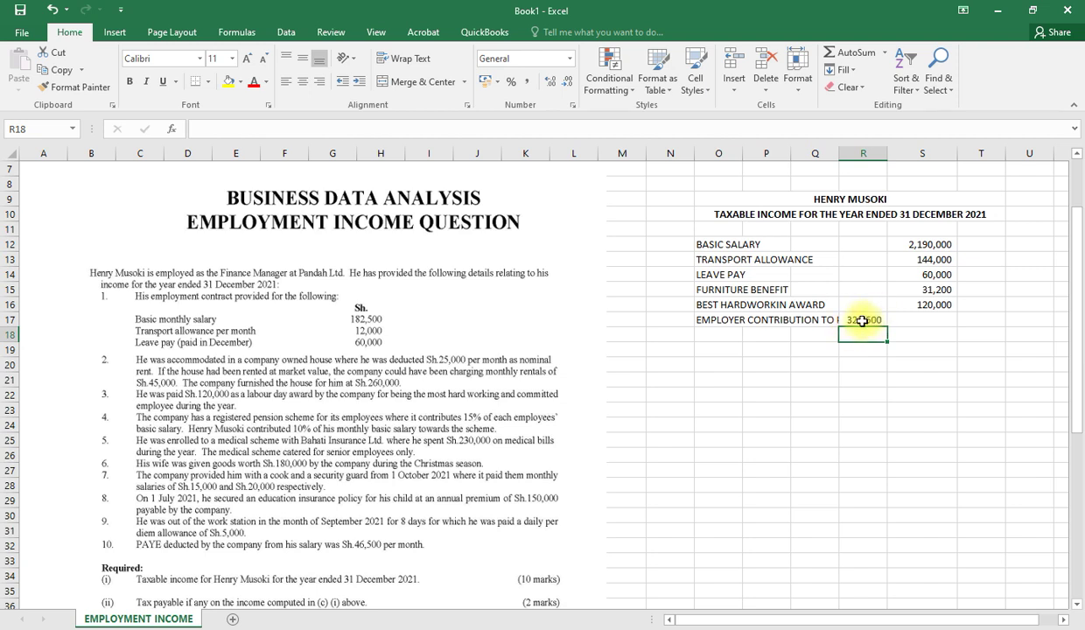
Step: Calculate the taxable part of the employer's pension contribution in S17 with =R17-240000
left_click(920, 318)
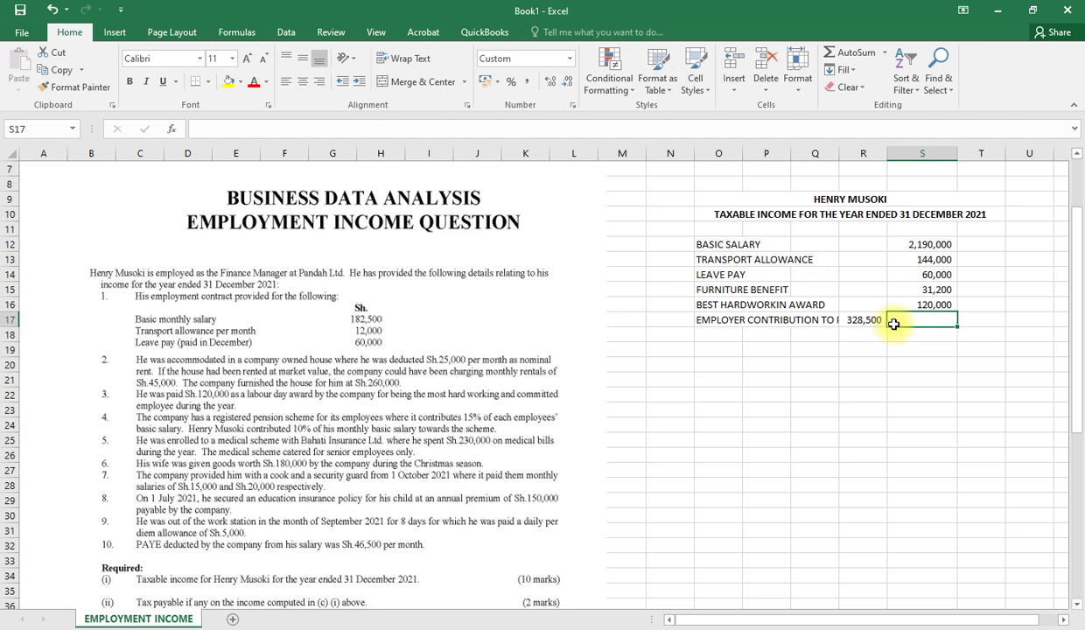
type("=")
left_click(852, 320)
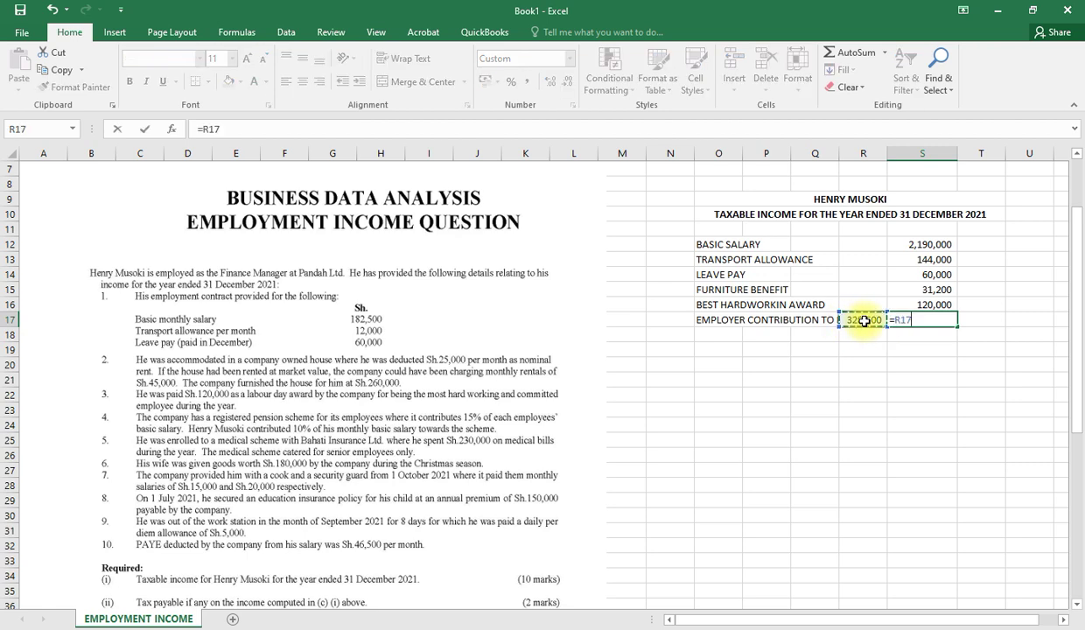
type("-240000")
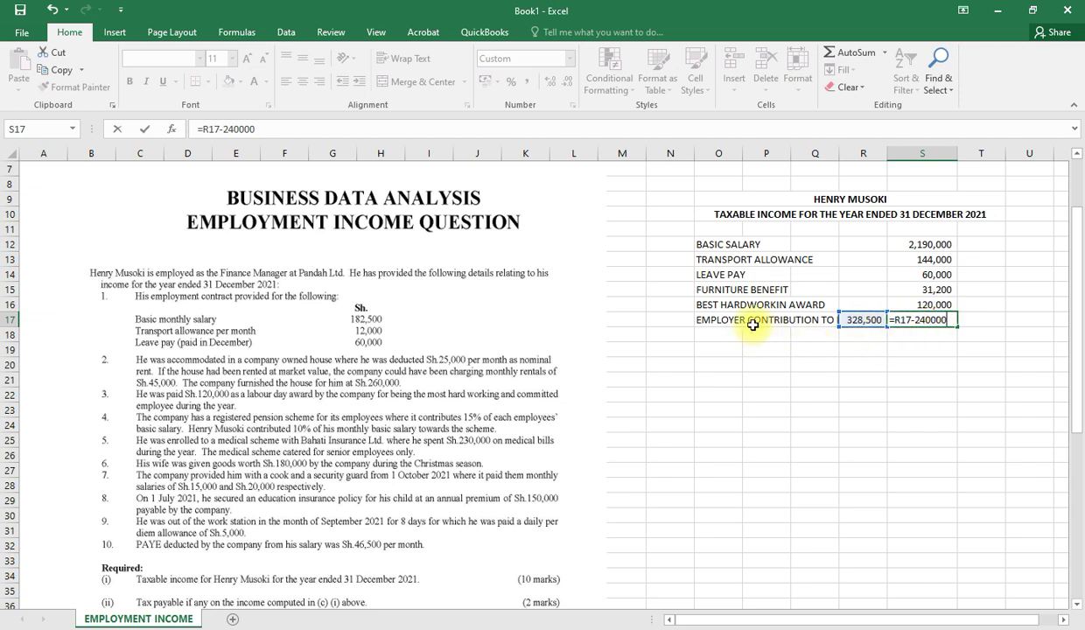
key("Return")
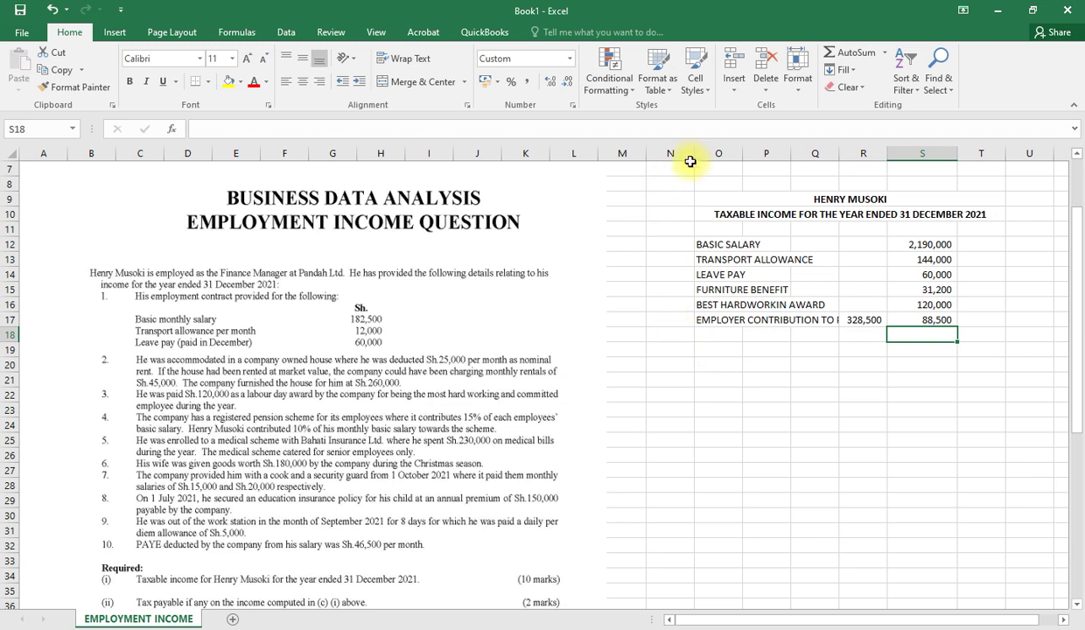
Step: Narrow column N and widen column Q so the employer pension contribution label fits in full
left_click_drag(687, 153, 672, 154)
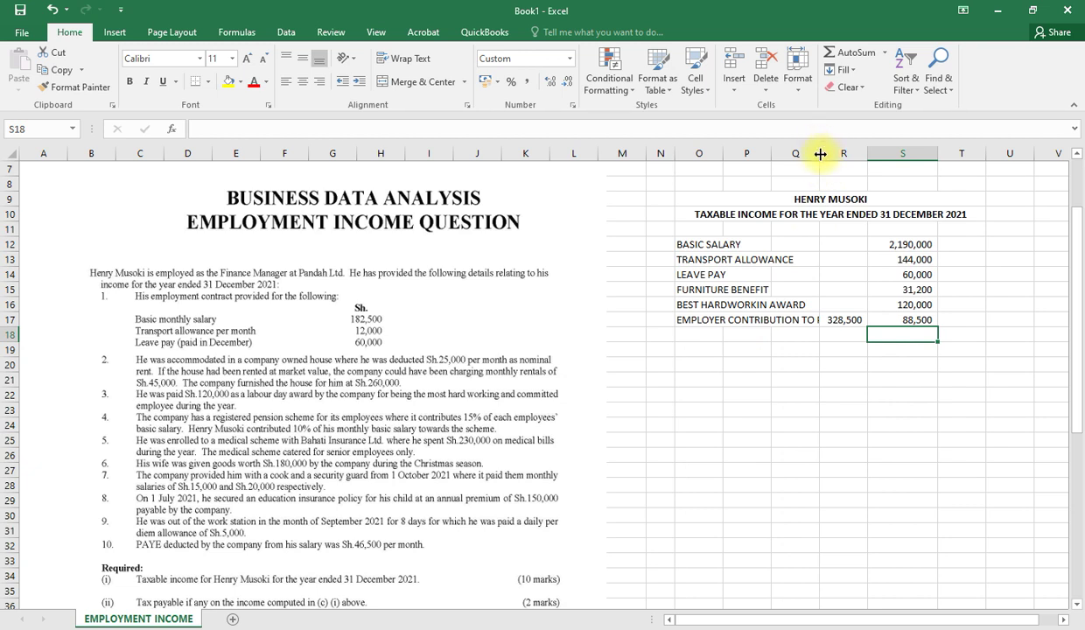
left_click_drag(819, 153, 871, 151)
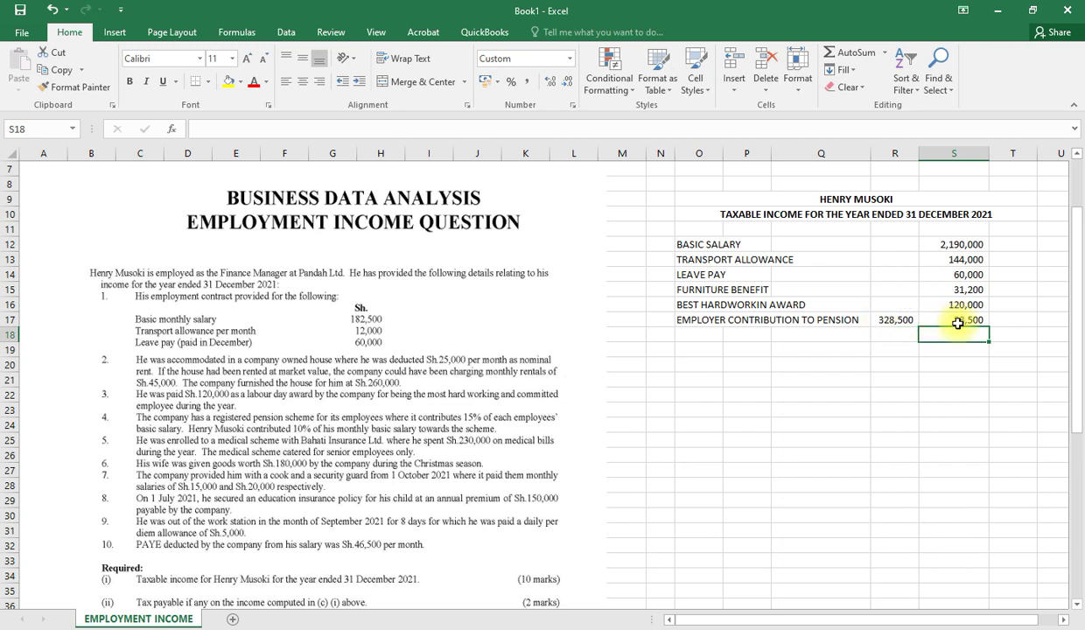
left_click(689, 333)
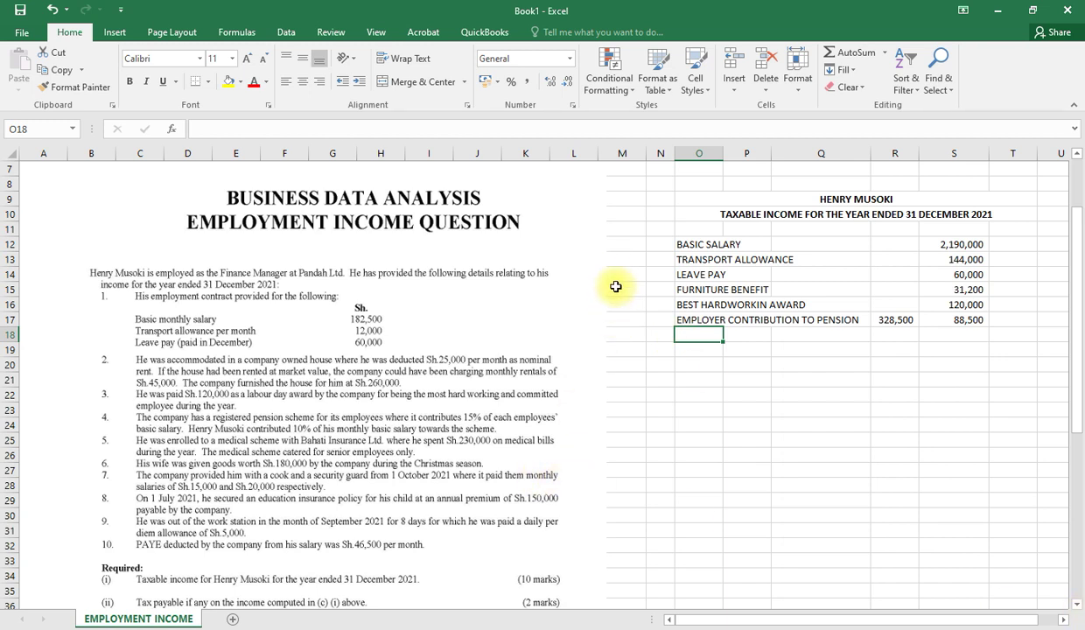
Step: Delete the empty column M between the question text and the income computation
left_click(617, 154)
right_click(619, 156)
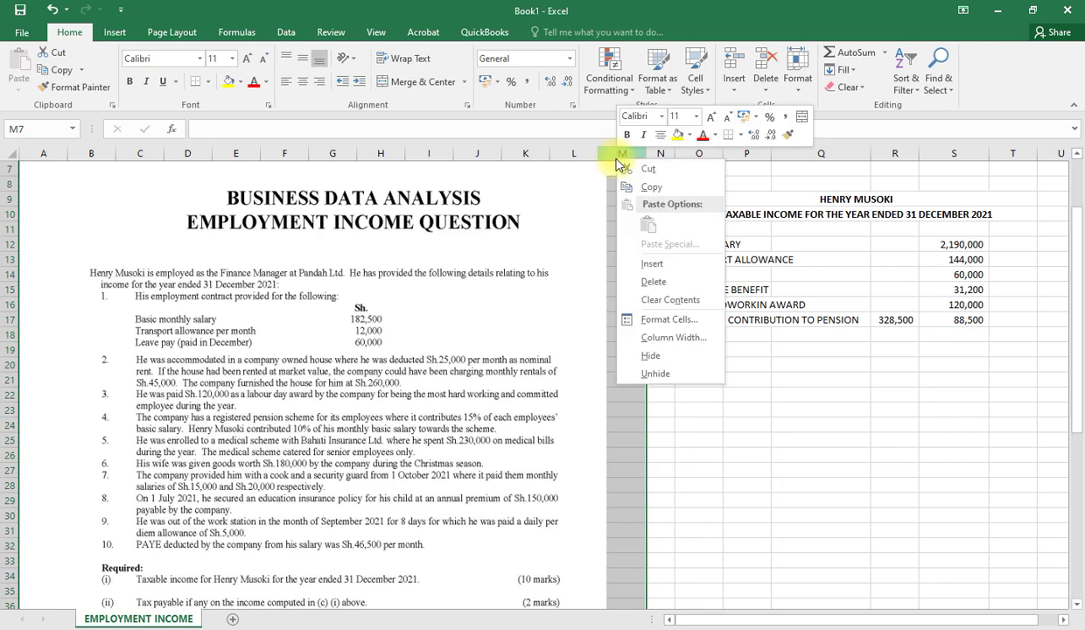
left_click(651, 282)
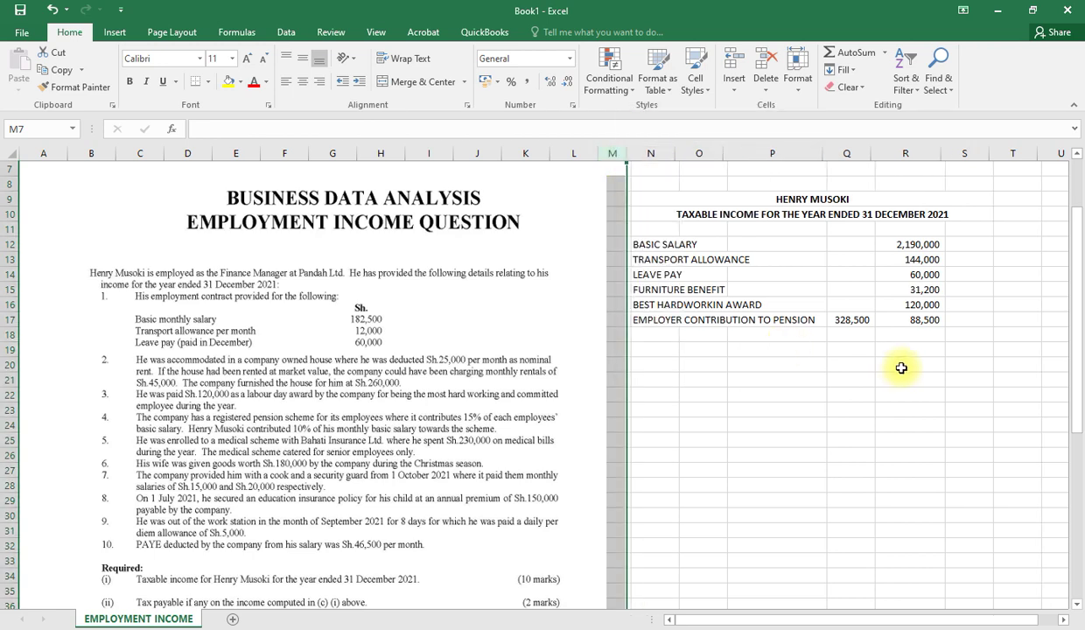
Step: Add a MEDICAL BILLS label in N18 and enter 230000 as its amount in R18
left_click(647, 335)
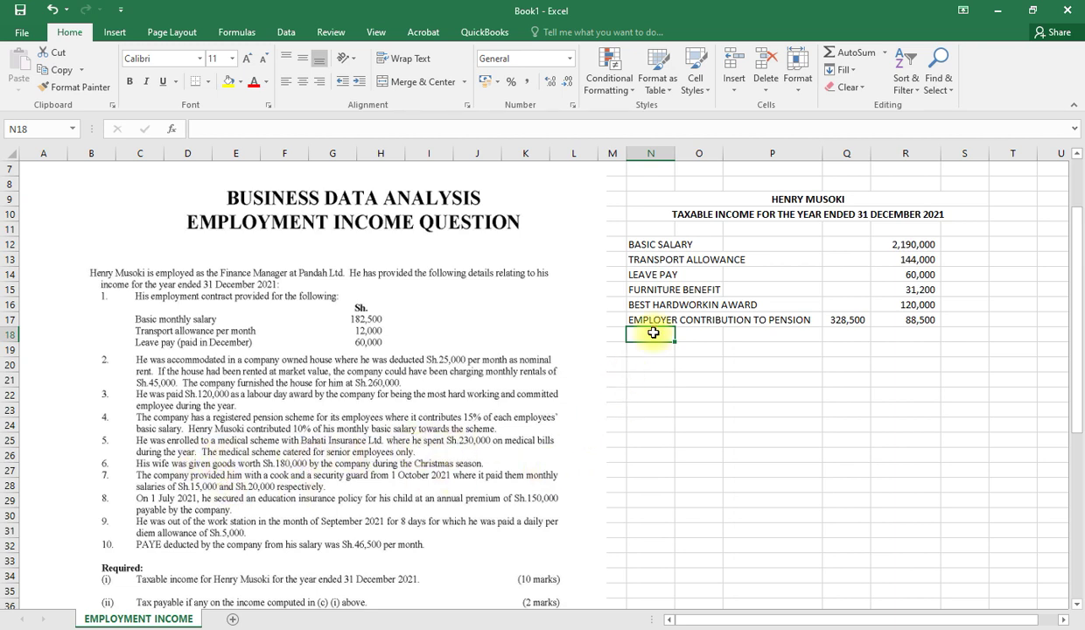
type("MEDI")
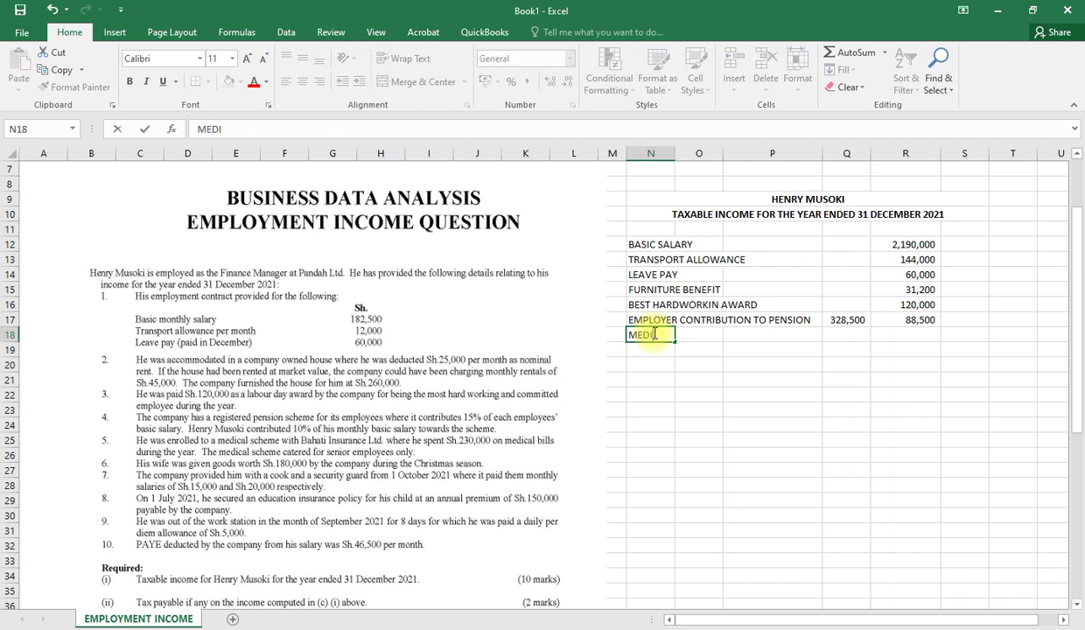
type("CAL BILLS")
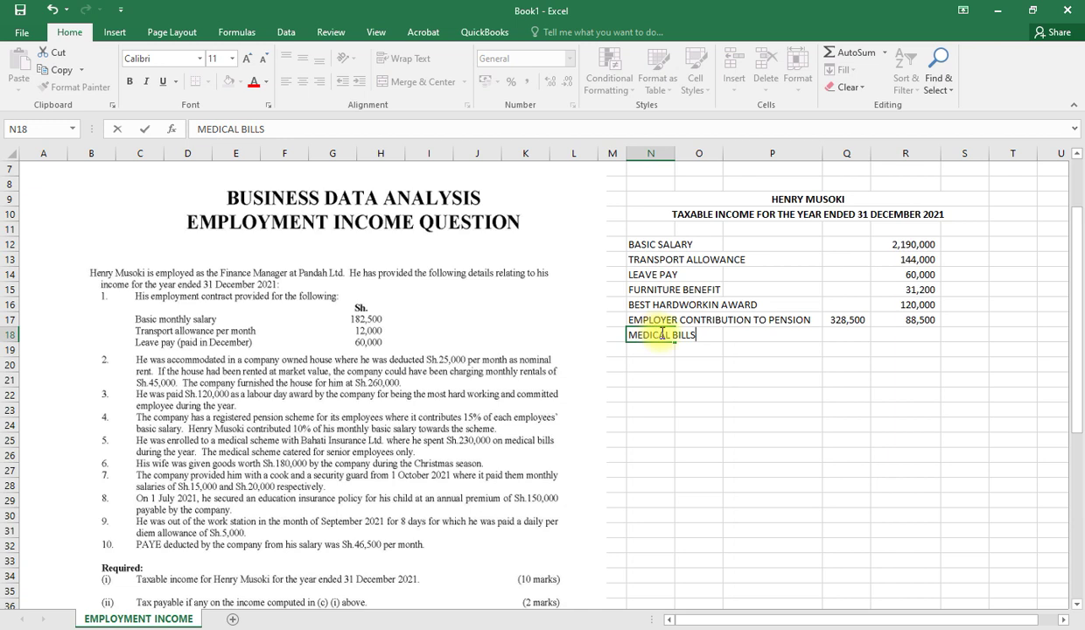
left_click(914, 335)
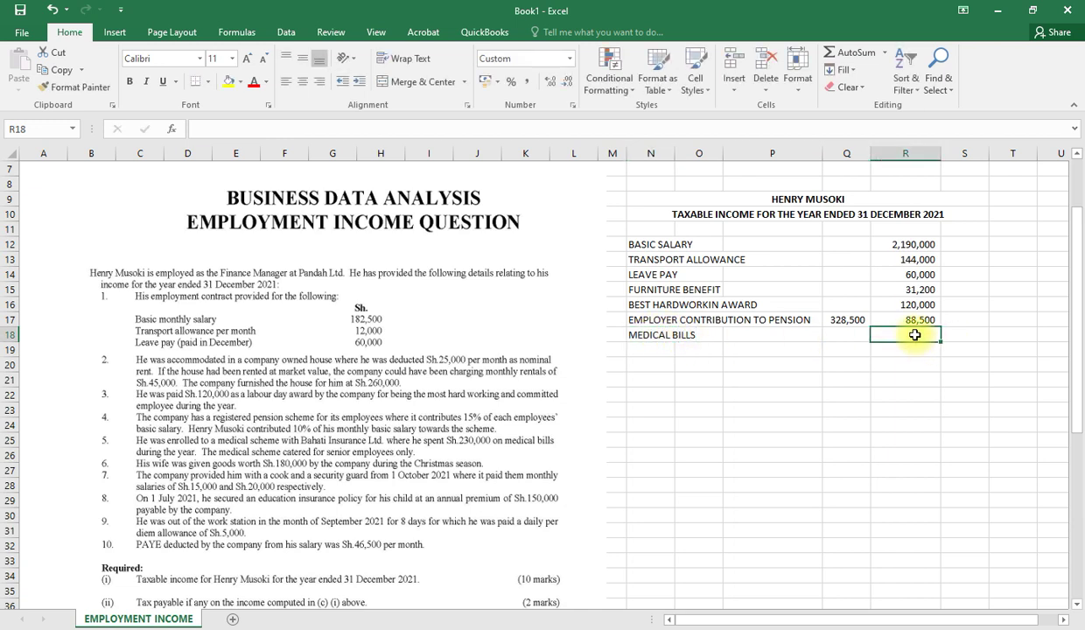
type("230000")
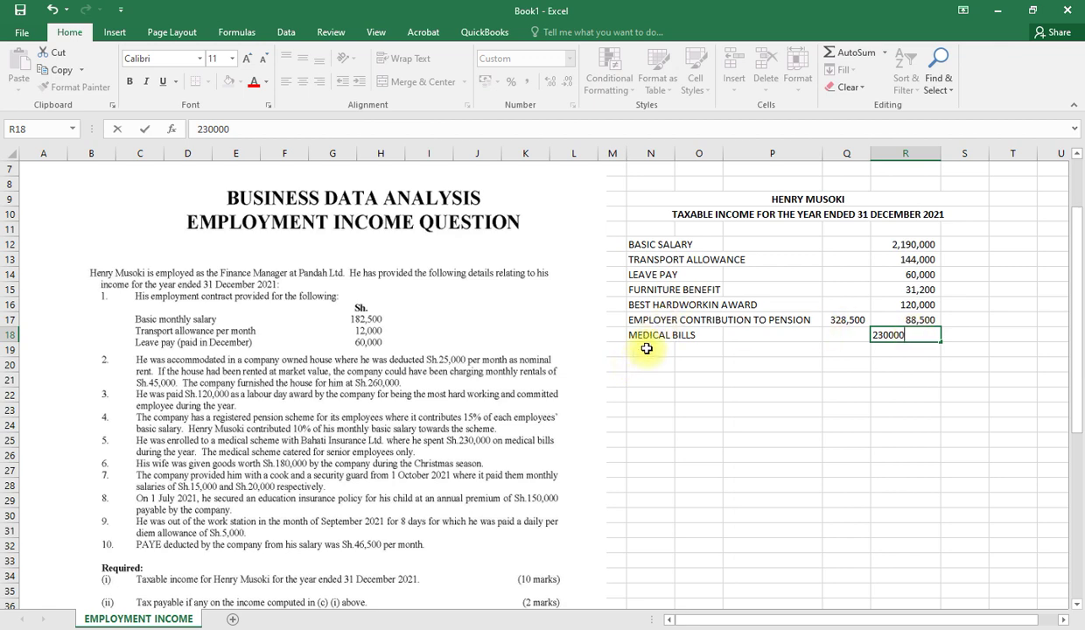
left_click(683, 335)
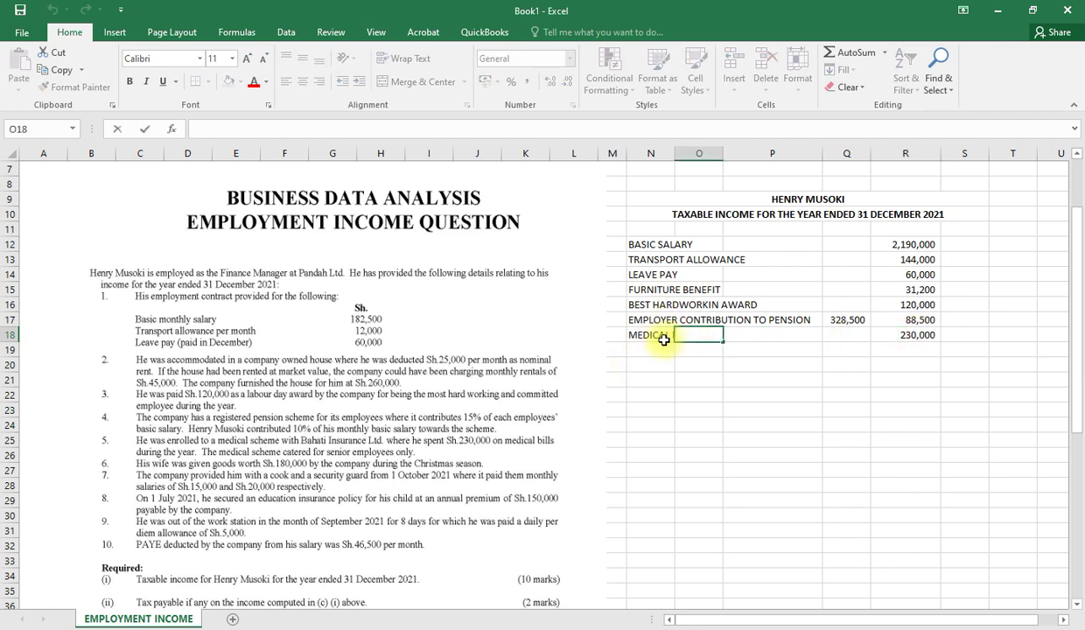
Step: Change the medical label in N18 to read MEDICAL SCHEME
left_click(664, 339)
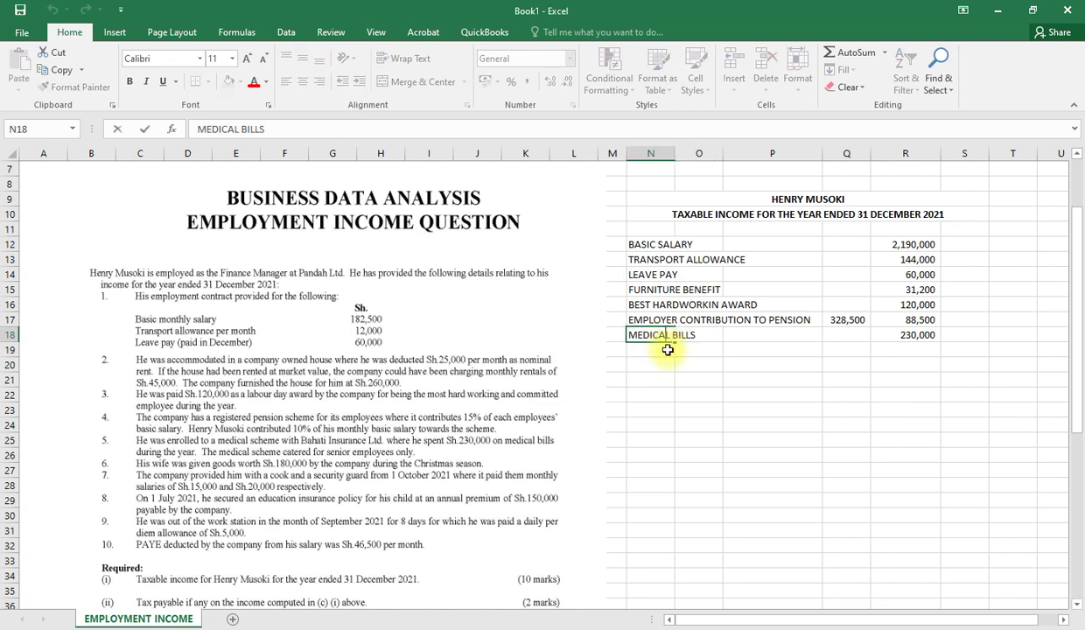
key("BackSpace")
key("BackSpace")
key("BackSpace")
key("BackSpace")
key("BackSpace")
key("BackSpace")
type("SCHEME")
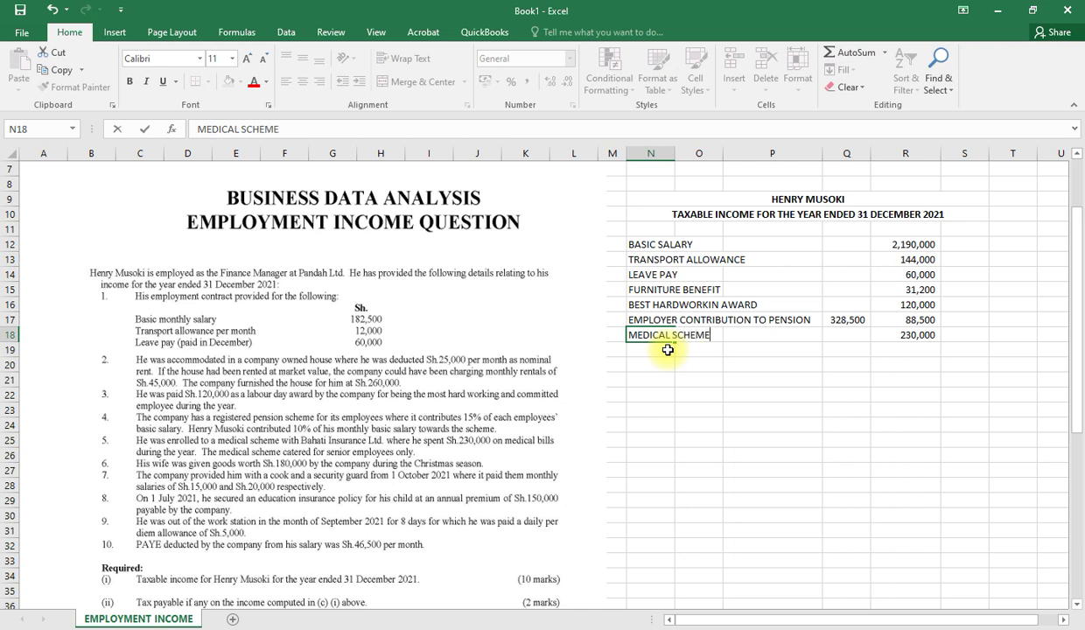
key("Return")
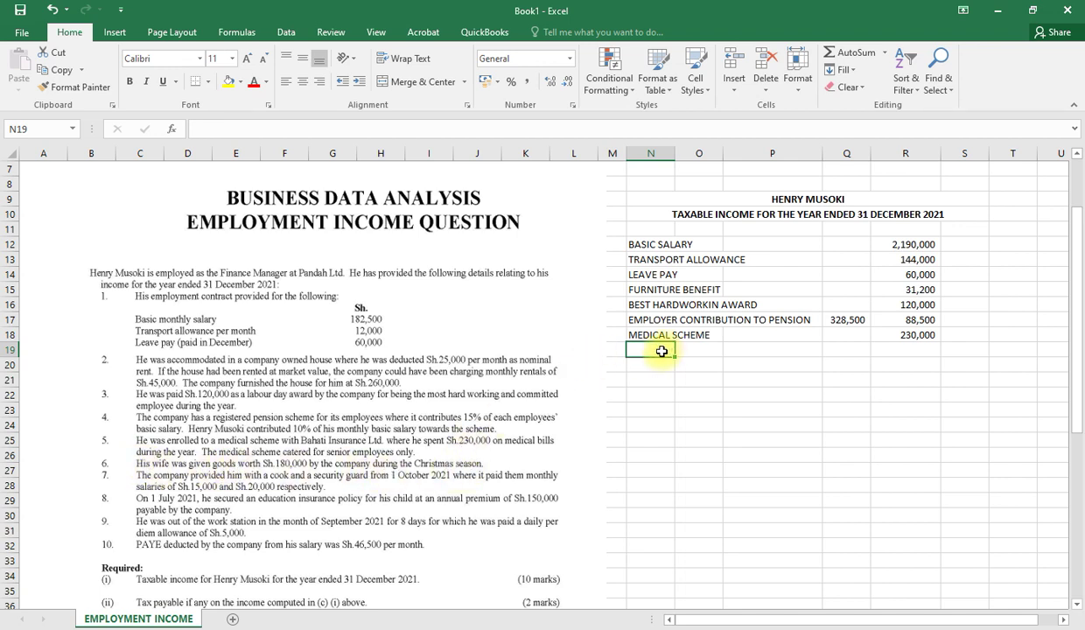
type("FREE")
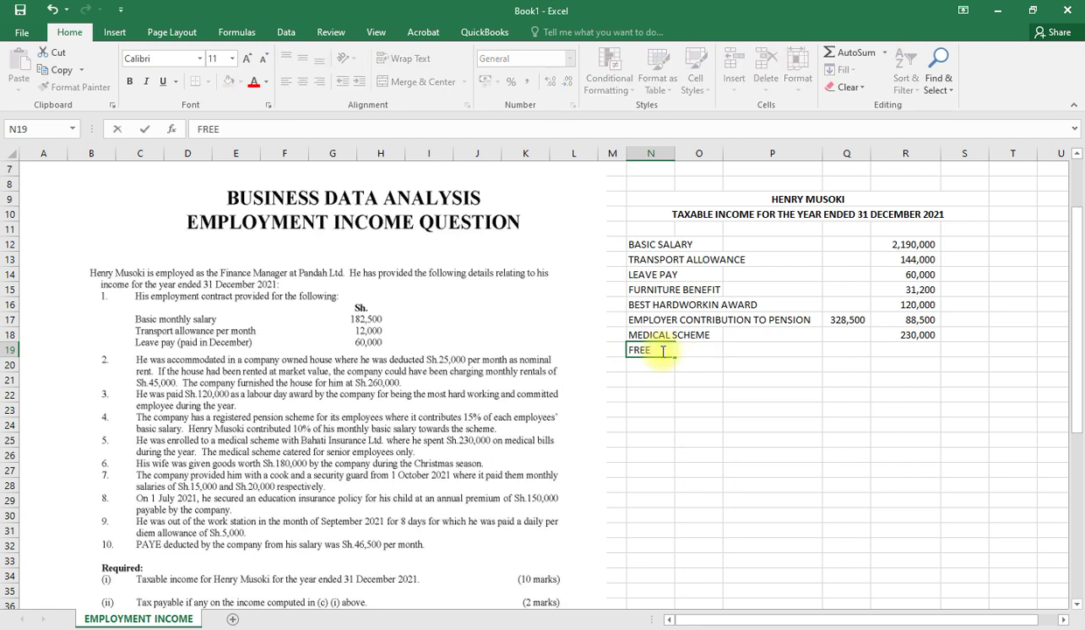
type(" GIFTS TO WIFE")
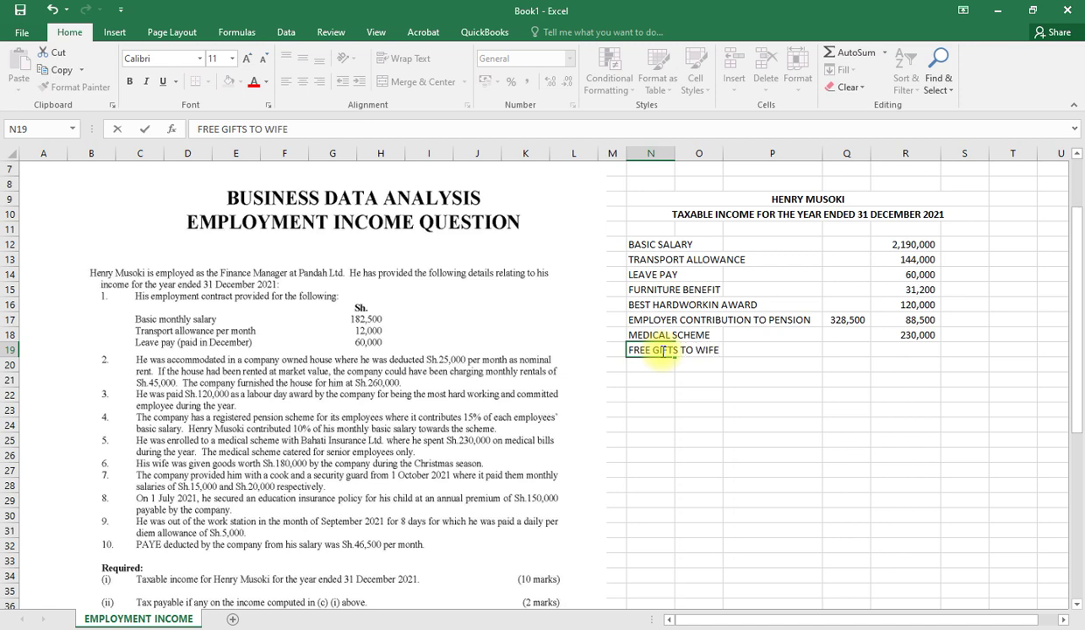
key("Right")
key("Right")
key("Right")
key("Right")
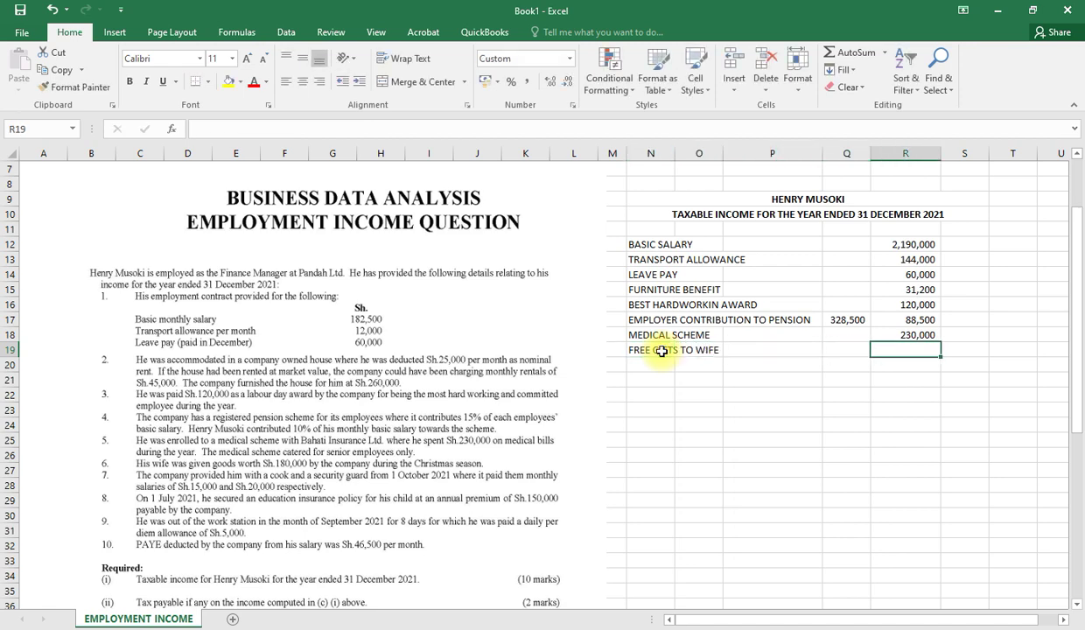
type("=")
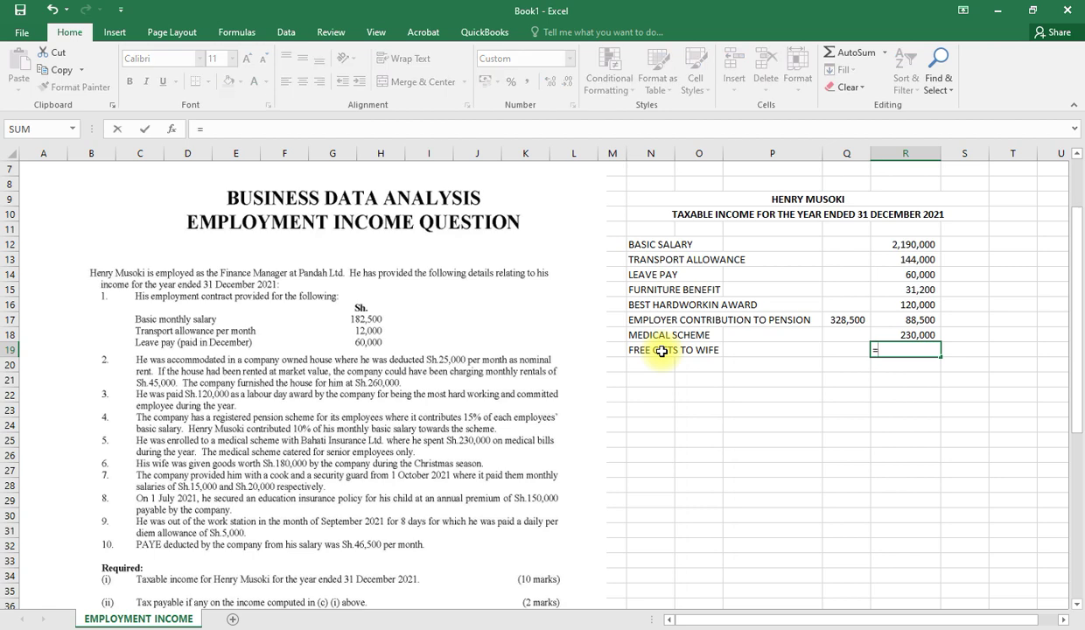
type("180000")
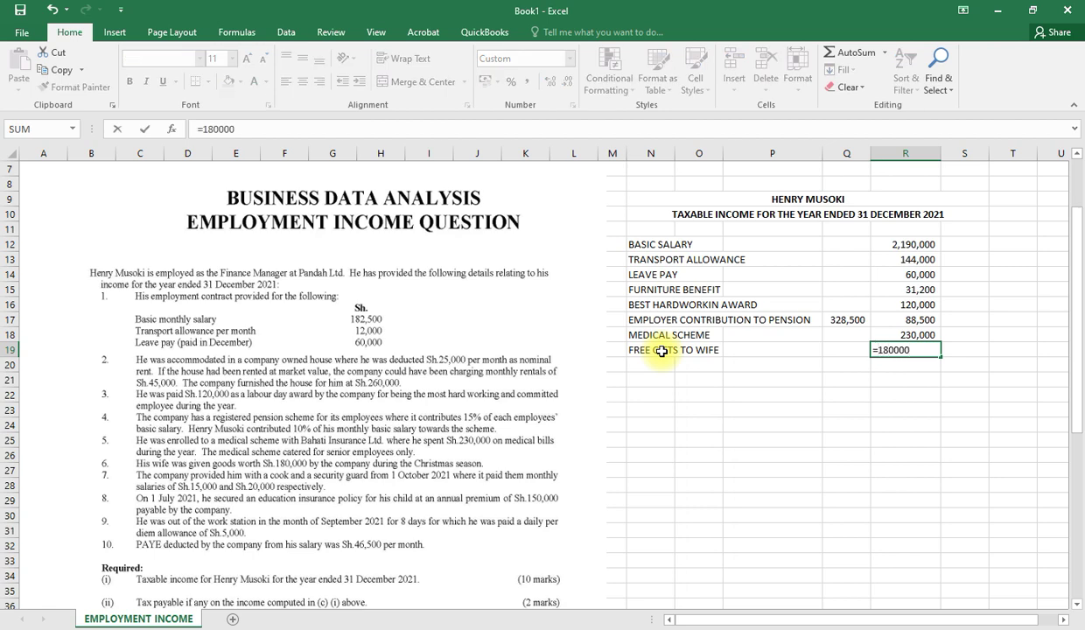
type("-36000")
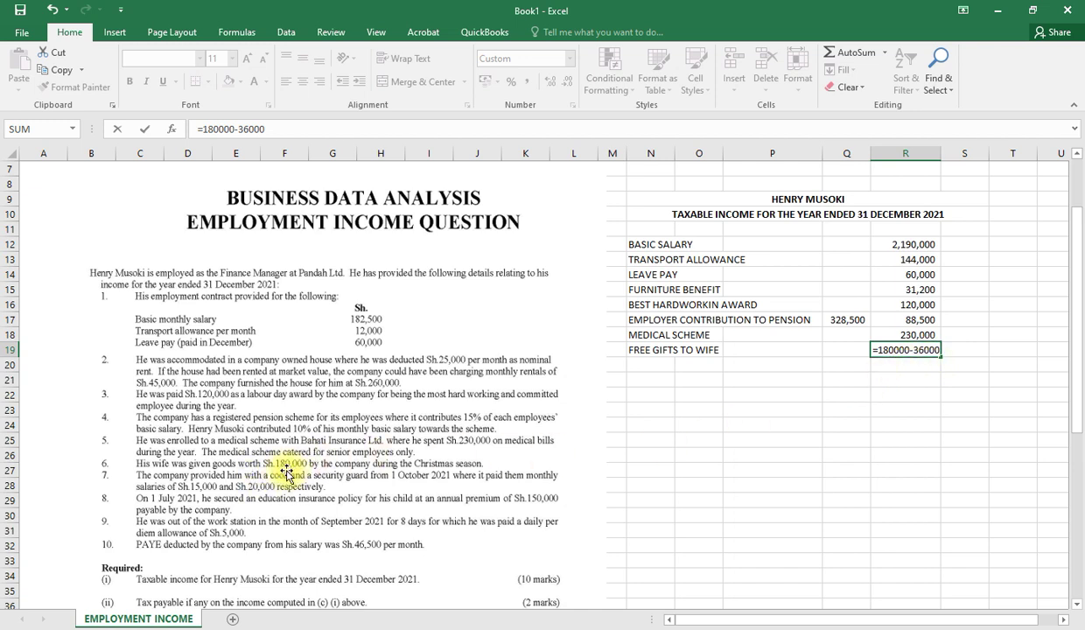
key("Return")
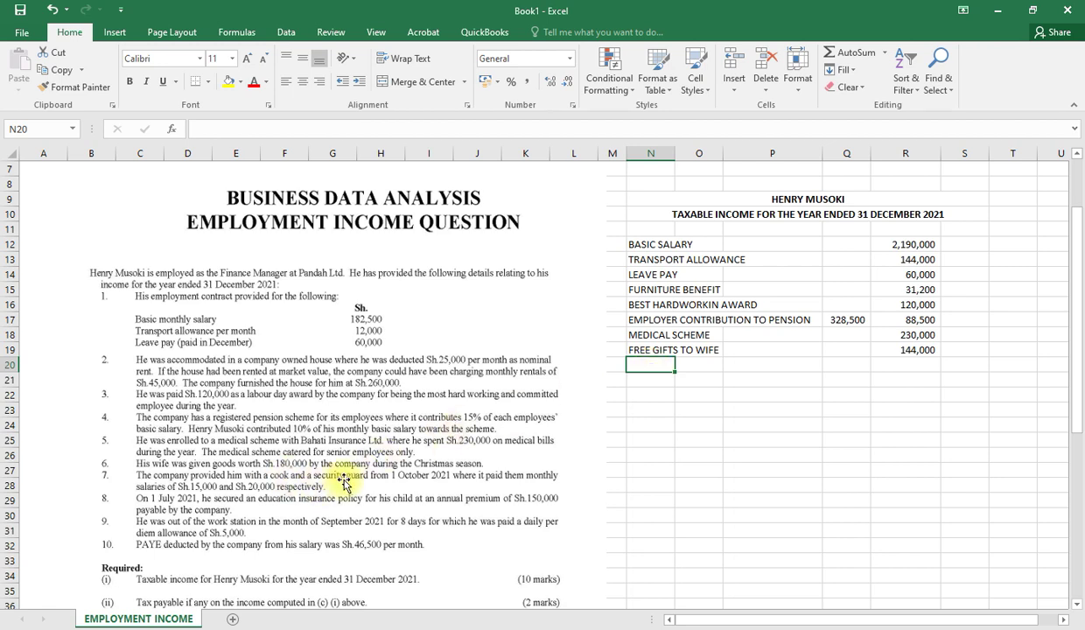
Step: Add a COOK label in N20 and a SECURITY GUARD label in N21
type("COOK")
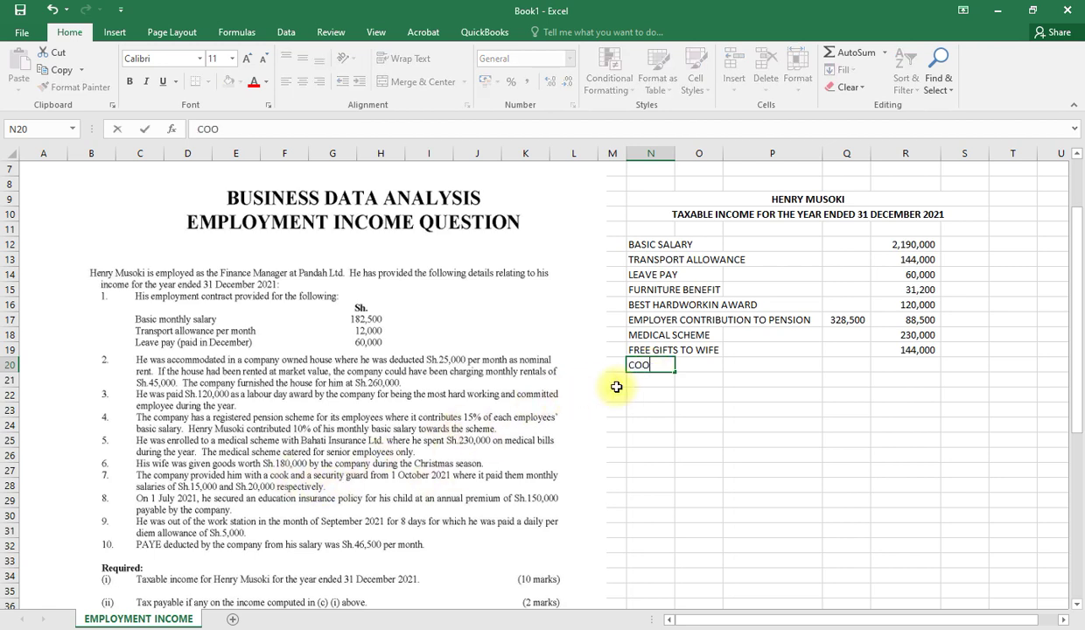
left_click(644, 379)
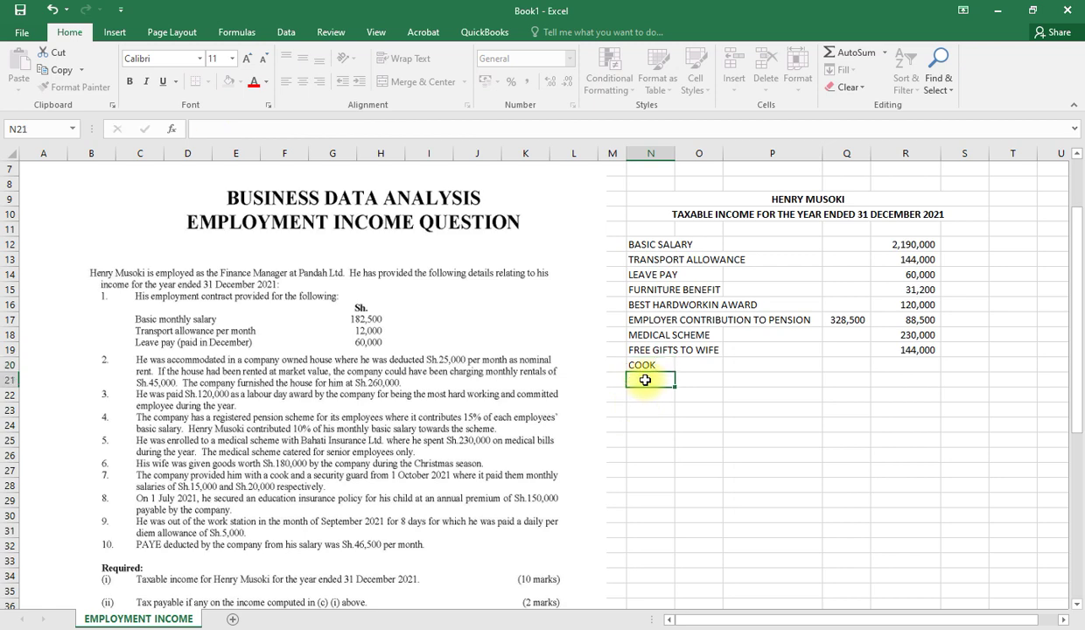
type("SECURITY G")
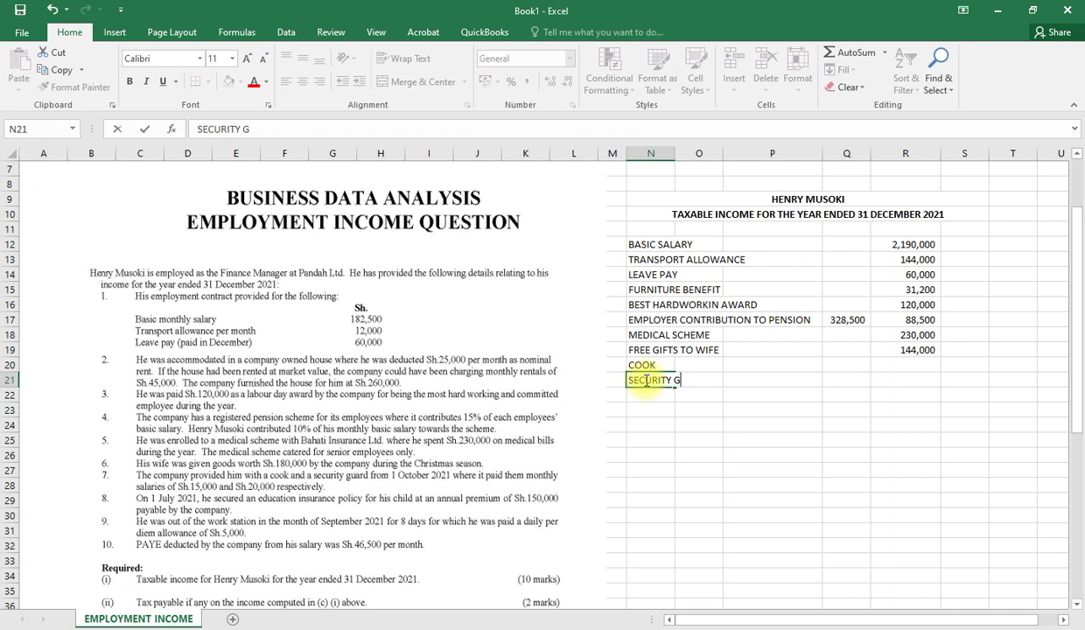
type("UARD")
Step: Calculate three months of wages for the cook in R20 with =15000*3 and for the security guard in R21 with =20000*3
left_click(886, 368)
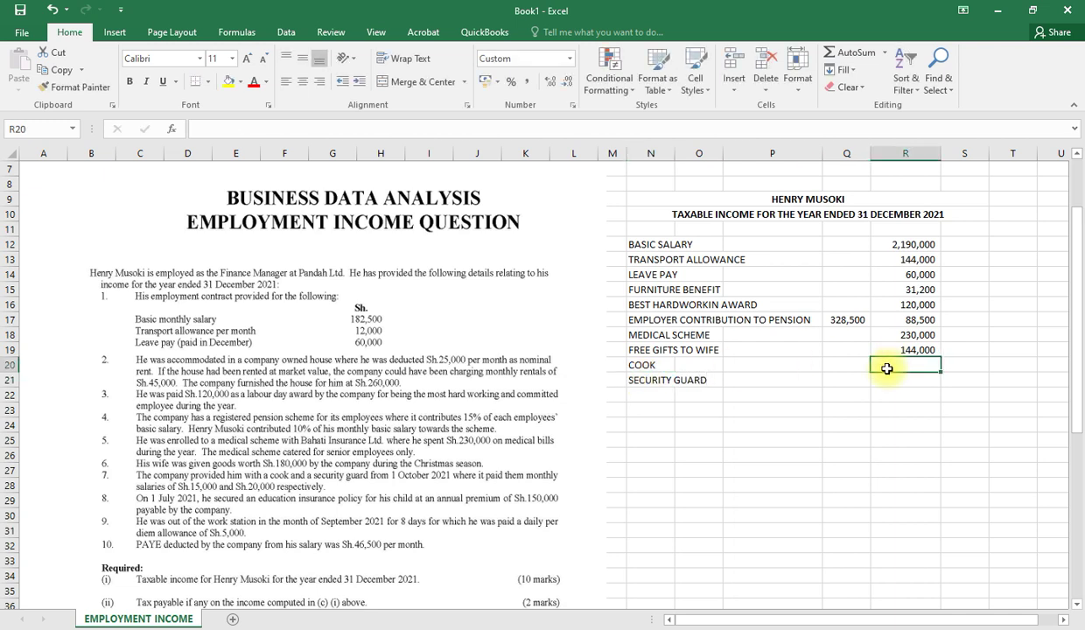
type("=")
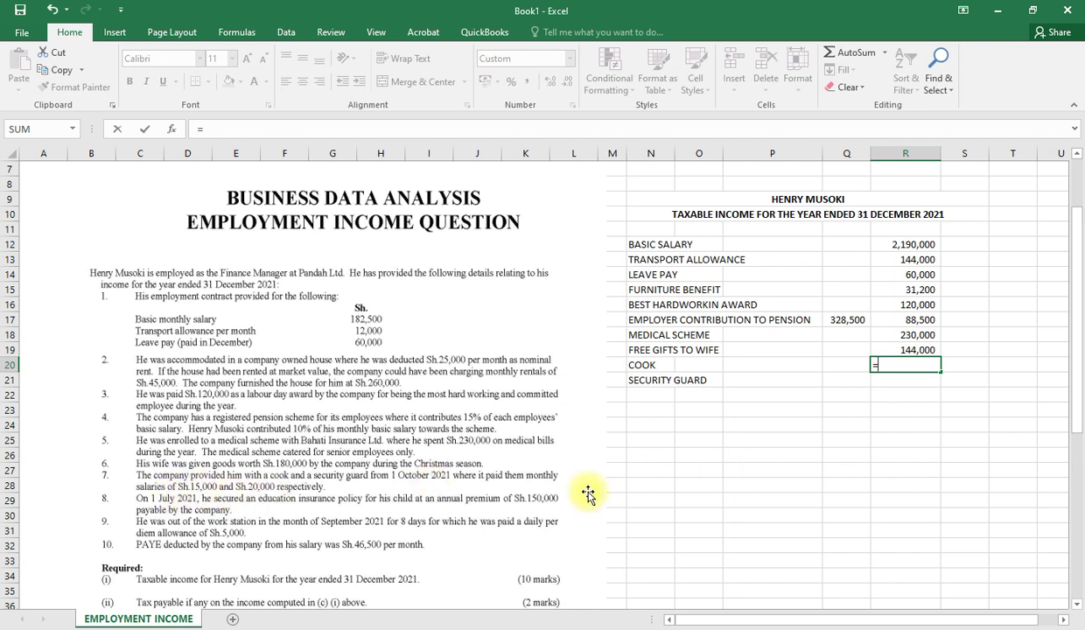
type("15000*3")
key("Return")
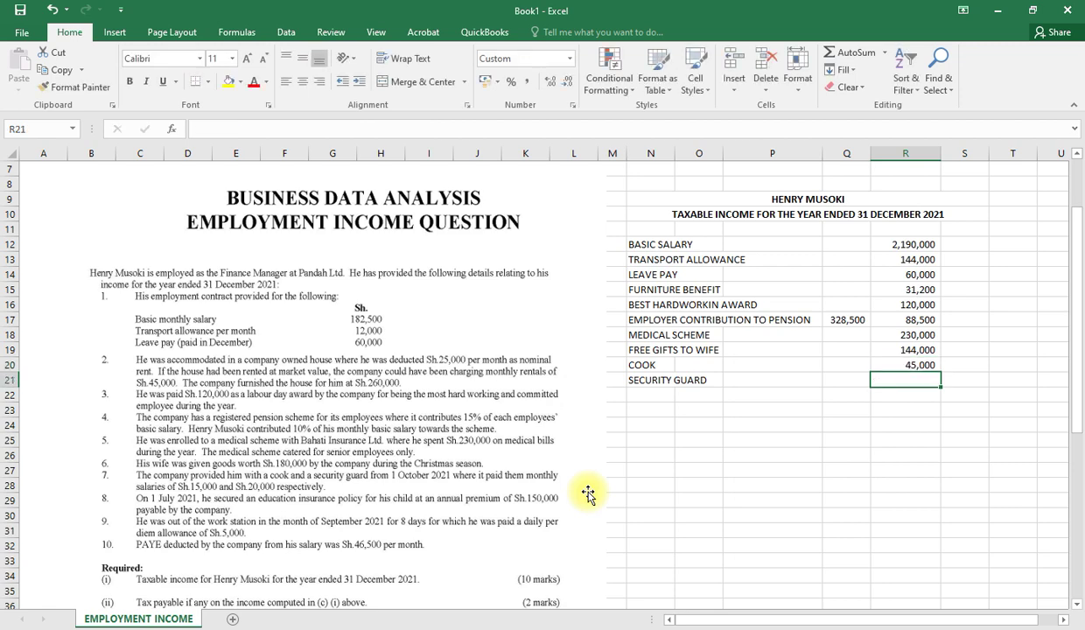
type("=")
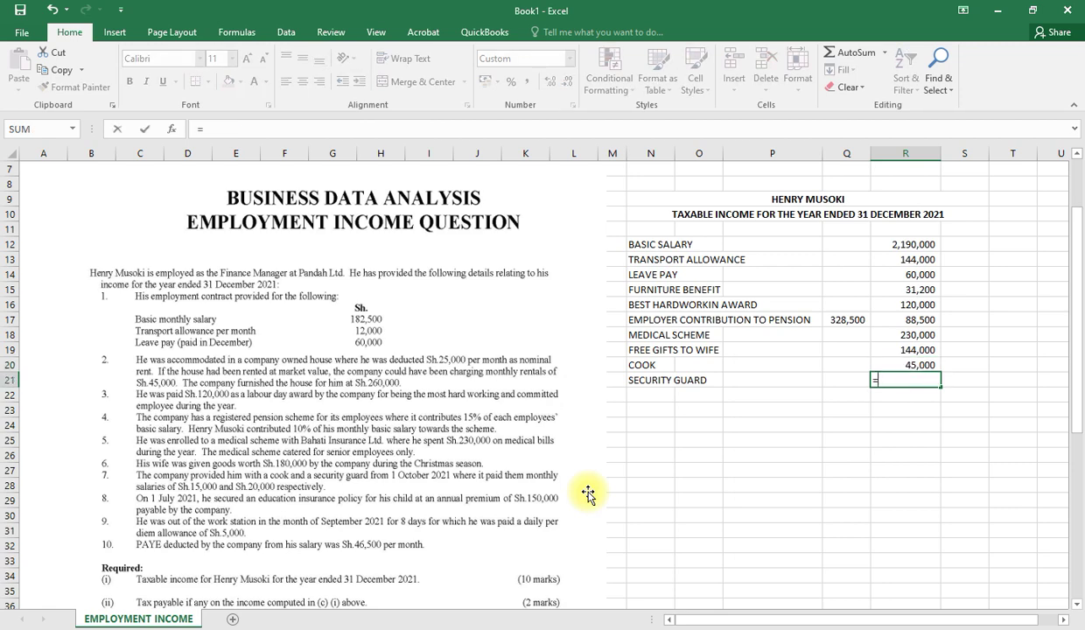
type("20000*3")
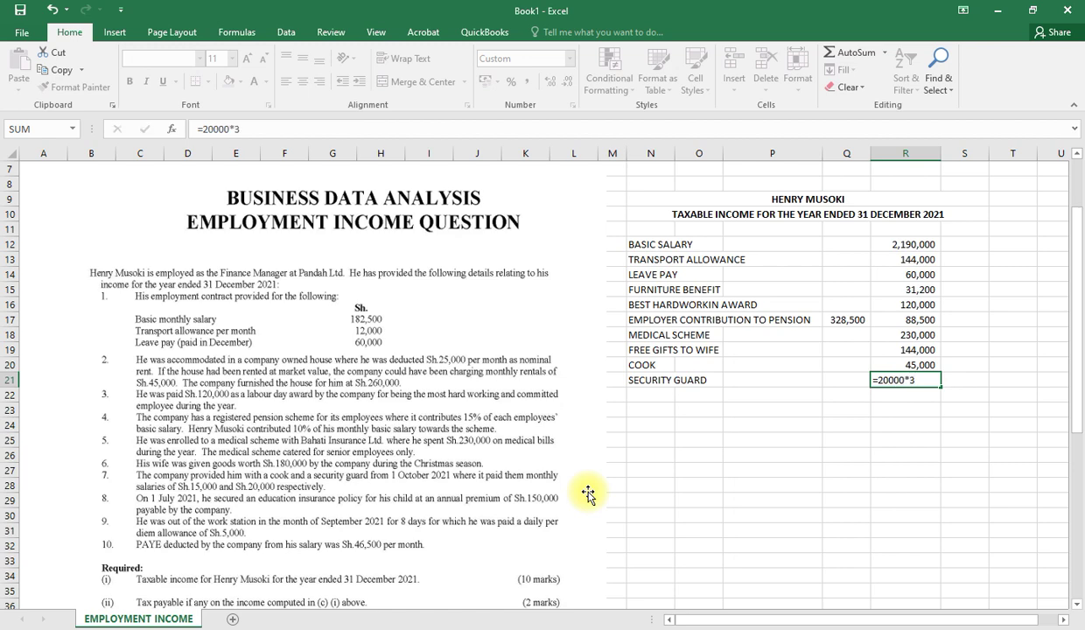
key("Return")
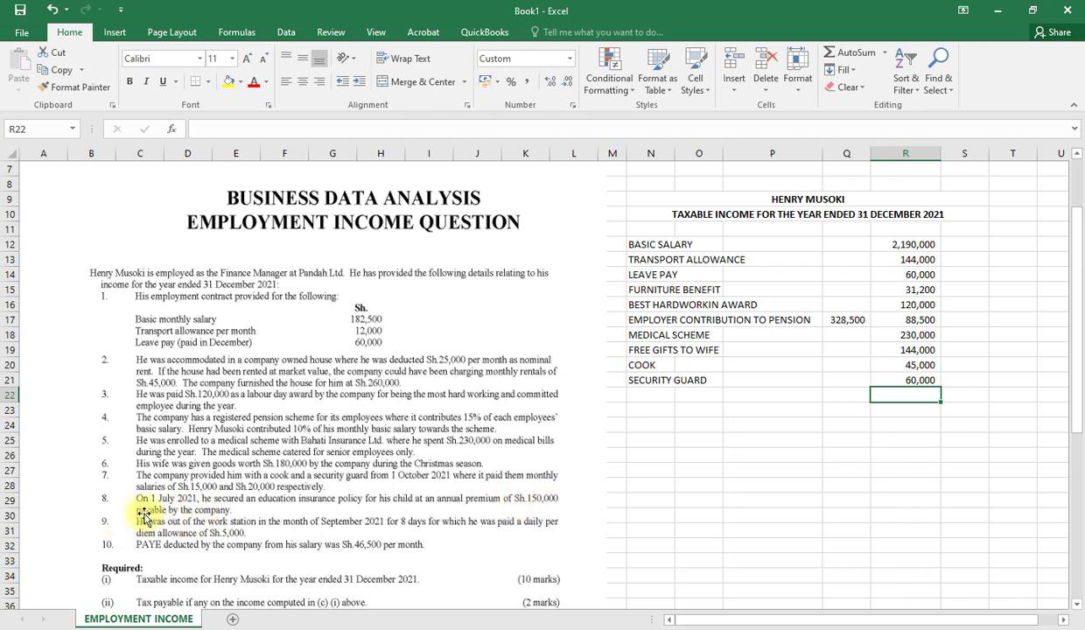
left_click(640, 392)
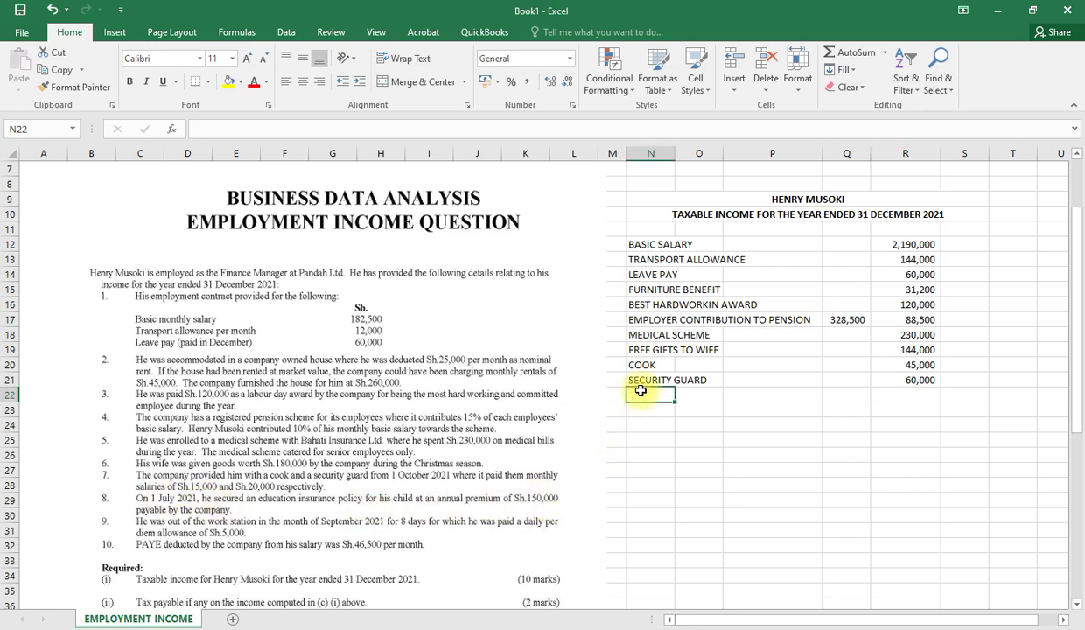
Step: Add an INSURANCE POLICY label in N22
type("INSU")
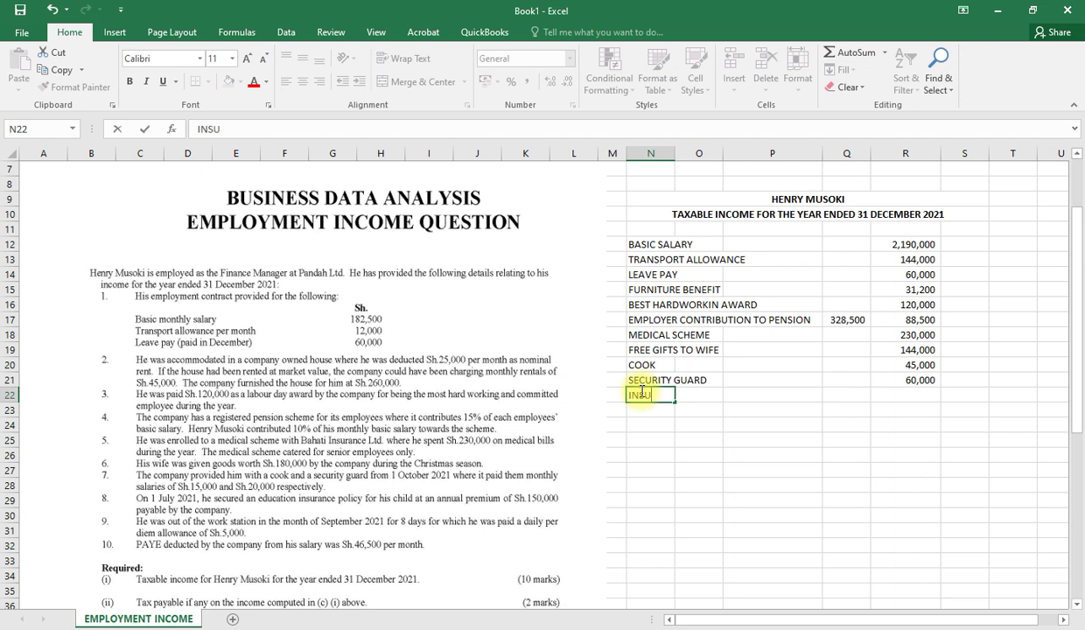
type("RANCE POLICY")
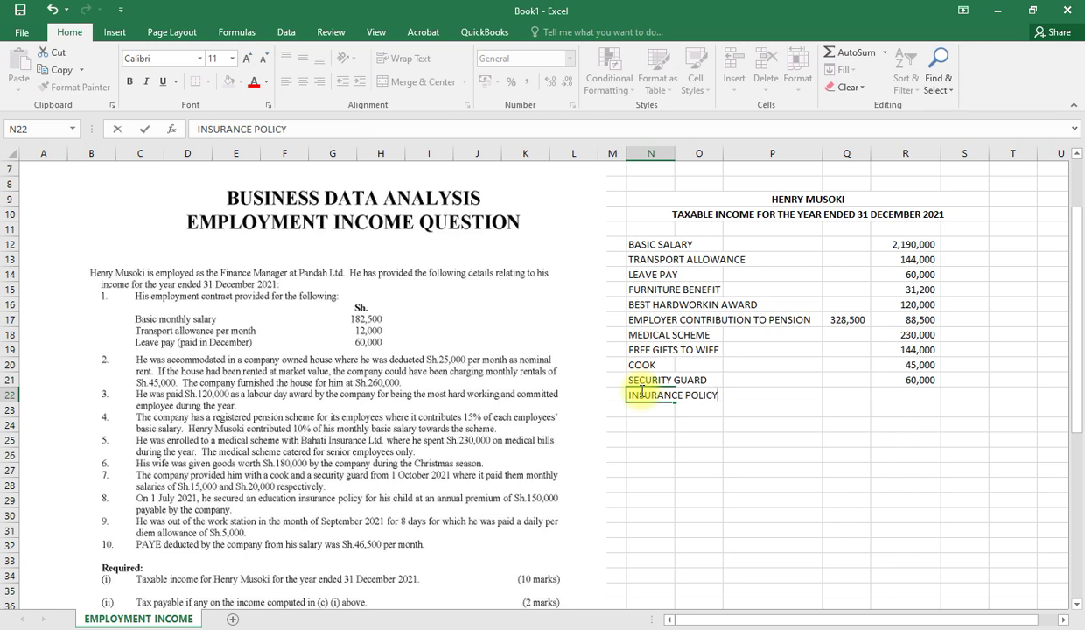
key("Tab")
key("Tab")
key("Tab")
key("Tab")
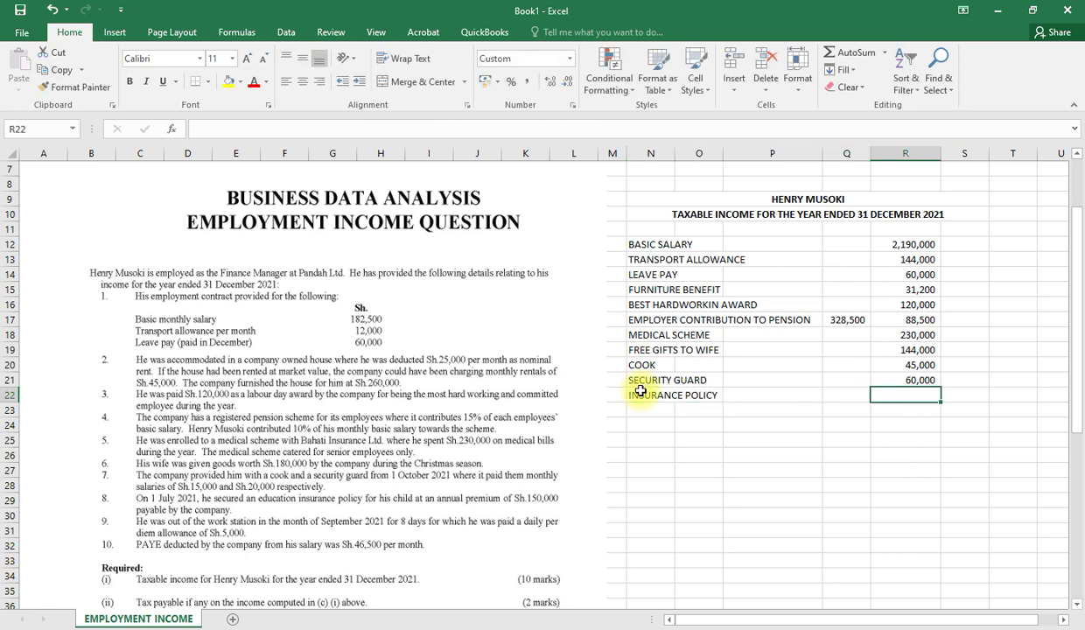
Step: Calculate the half-year education insurance premium in R22 with =150000*0.5
type("15")
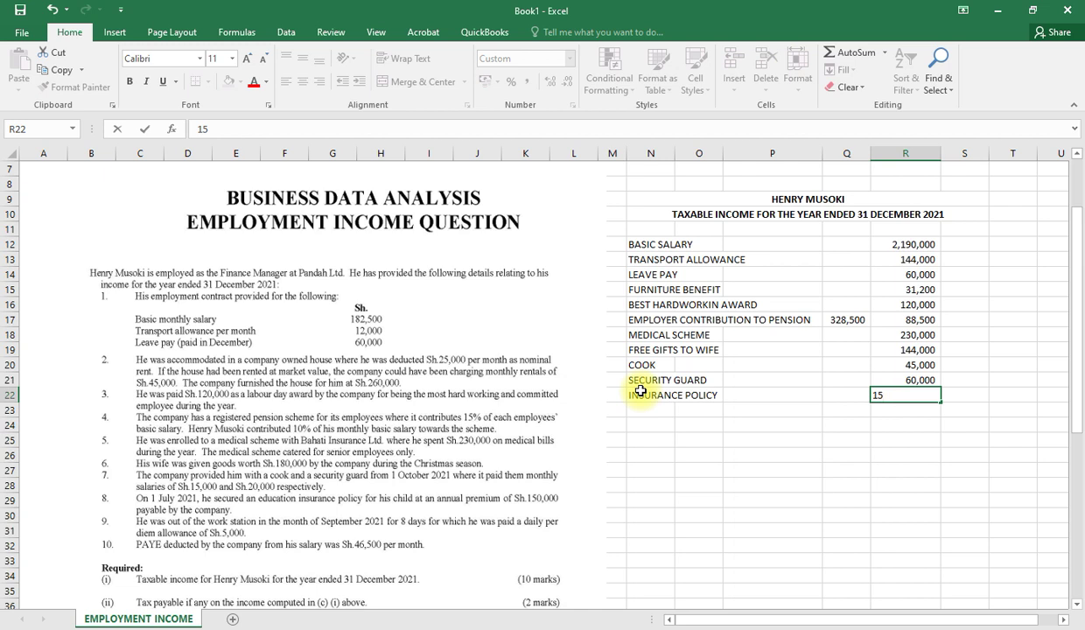
key("BackSpace")
key("BackSpace")
type("=1")
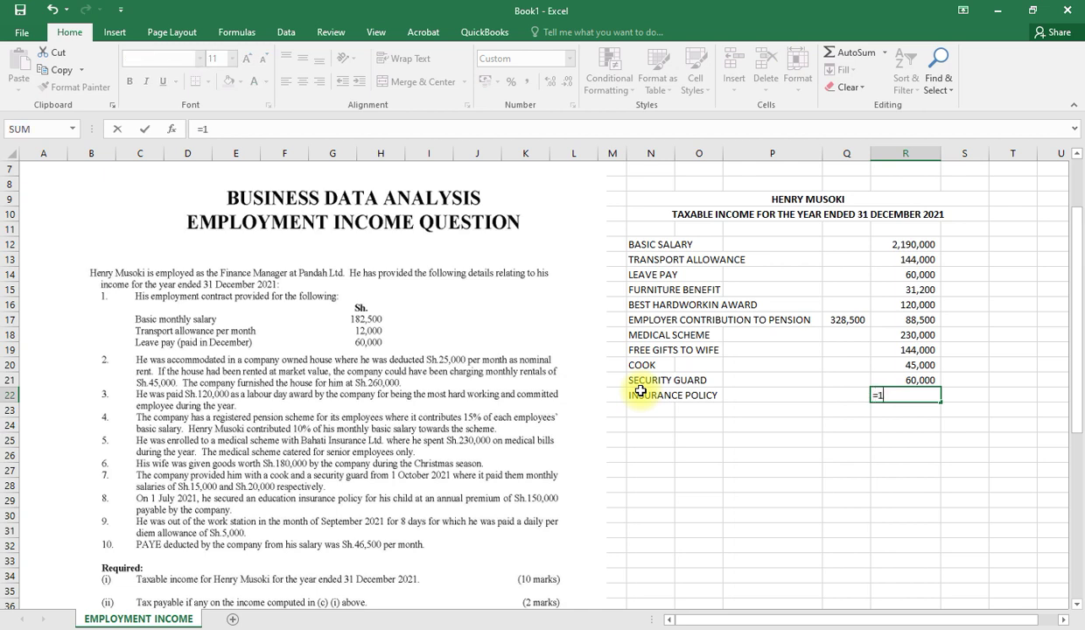
type("50000*0.8")
key("BackSpace")
type("5")
key("Return")
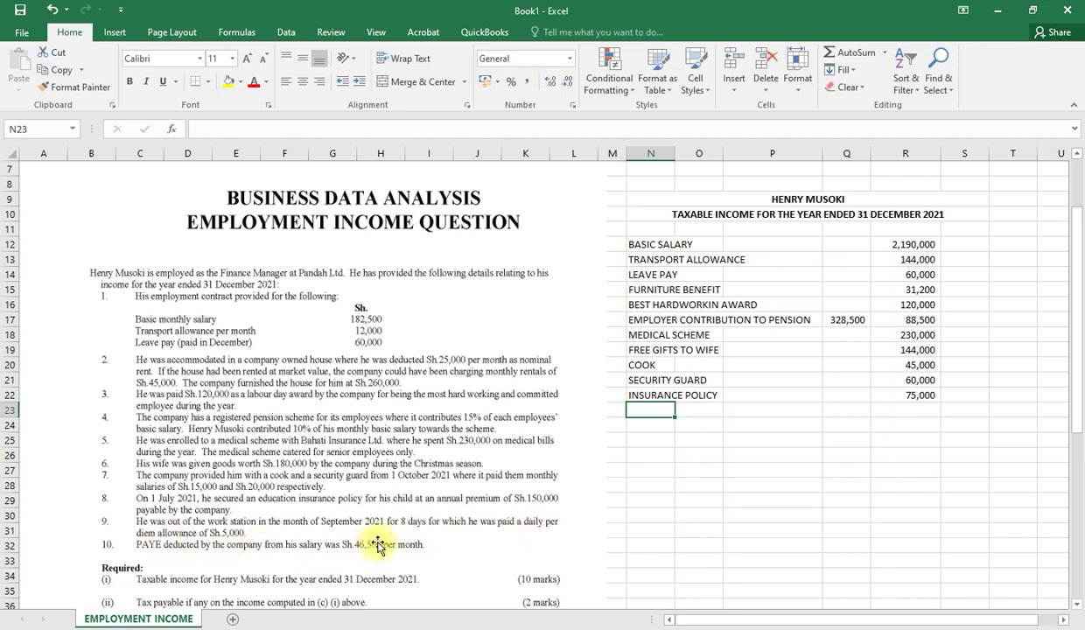
Step: Add a PERDIEM label in N23 and calculate the taxable allowance for 8 days in R23 with =(5000-2000)*8
type("PE")
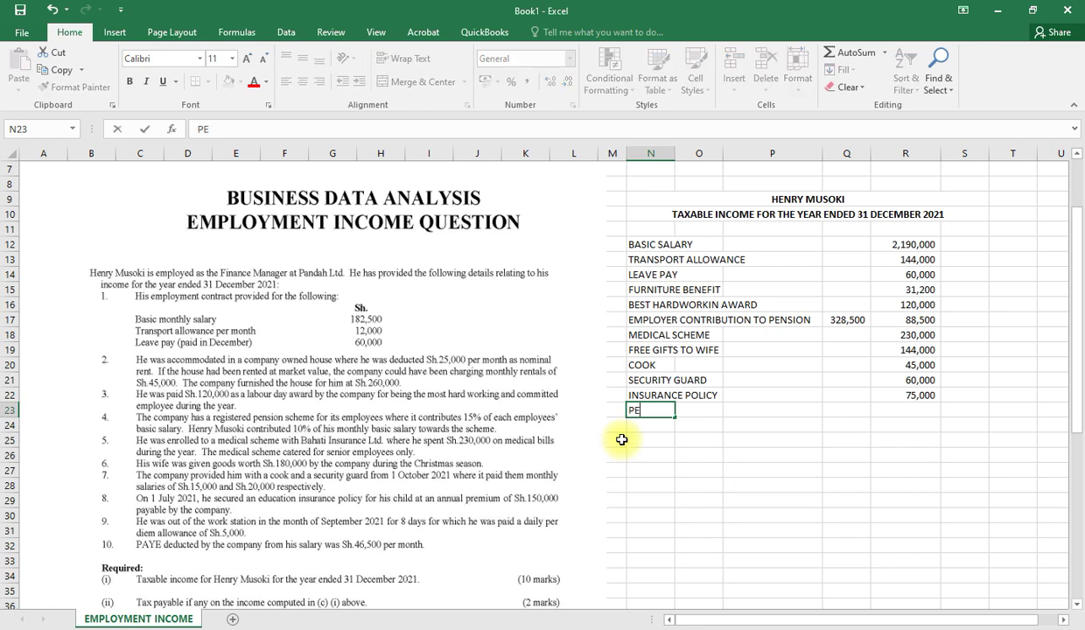
type("RDIEM")
key("Tab")
key("Tab")
key("Tab")
key("Tab")
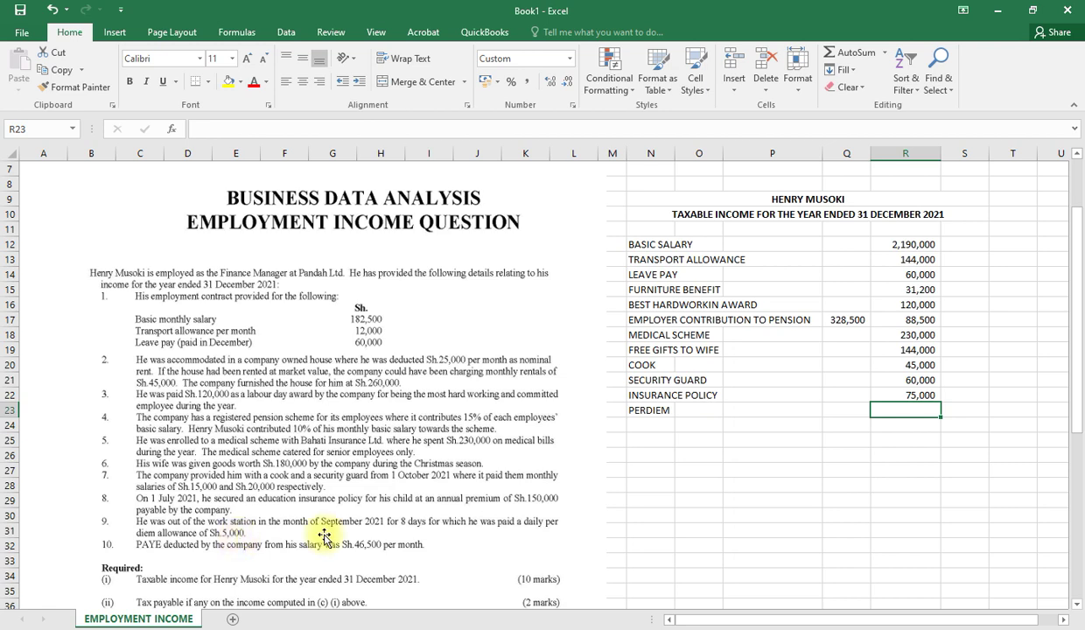
type("=")
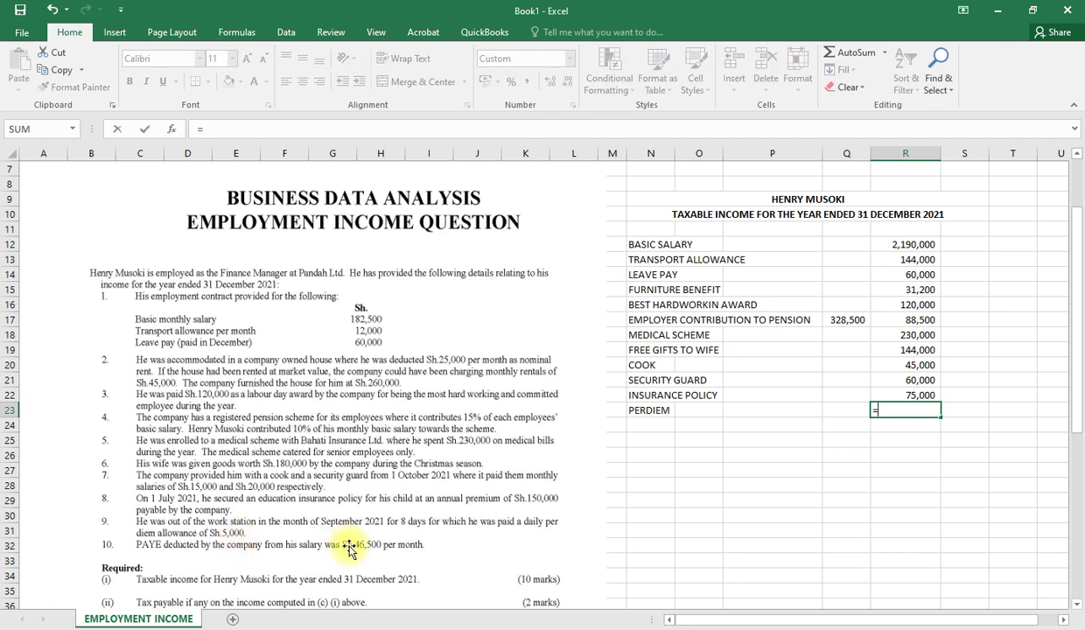
type("(5000-20")
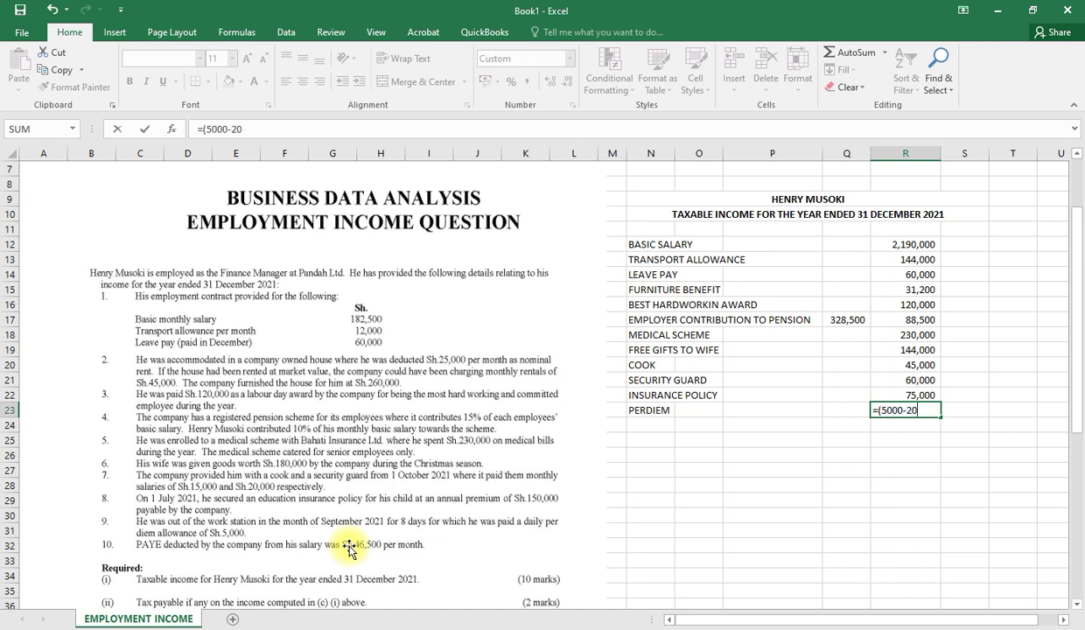
type("00)*8")
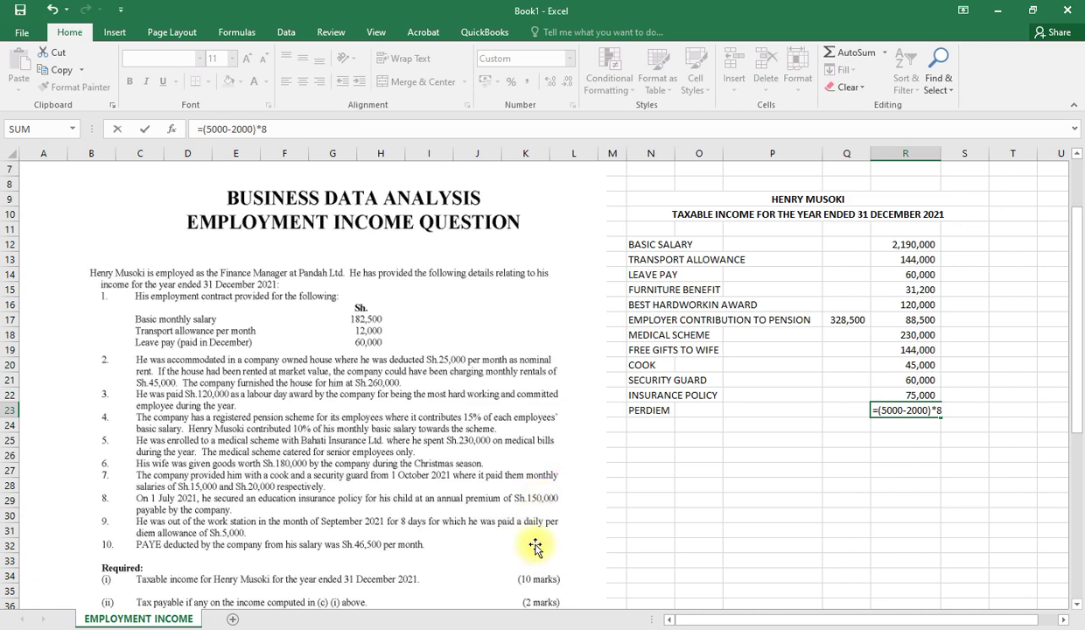
key("Return")
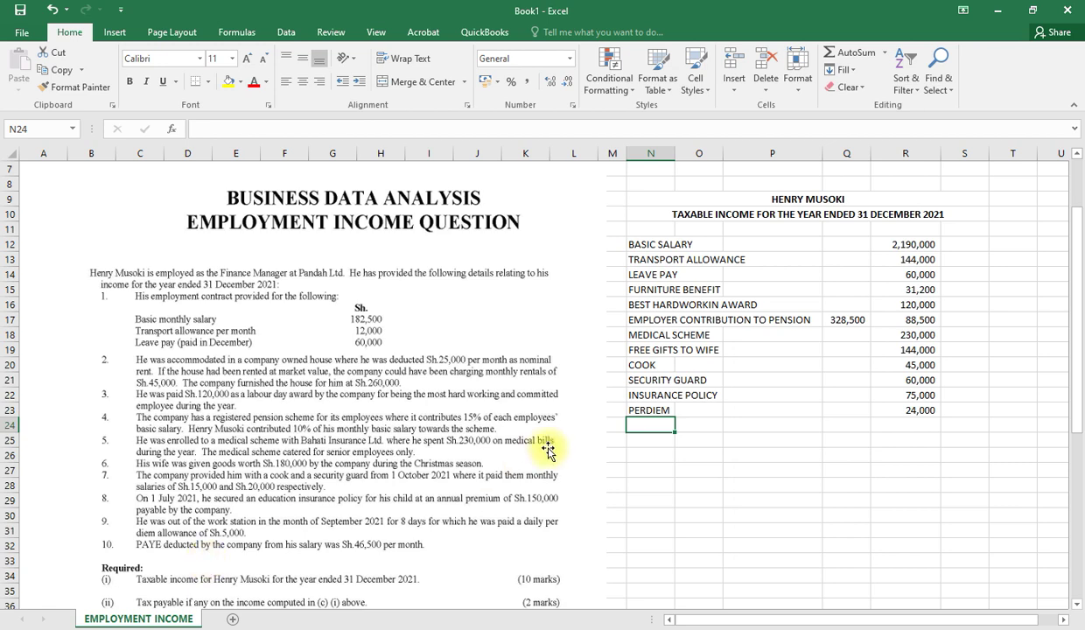
Step: Add an EMPLOYMENT INCOME label in N24 beneath the income items
type("EMPLOY")
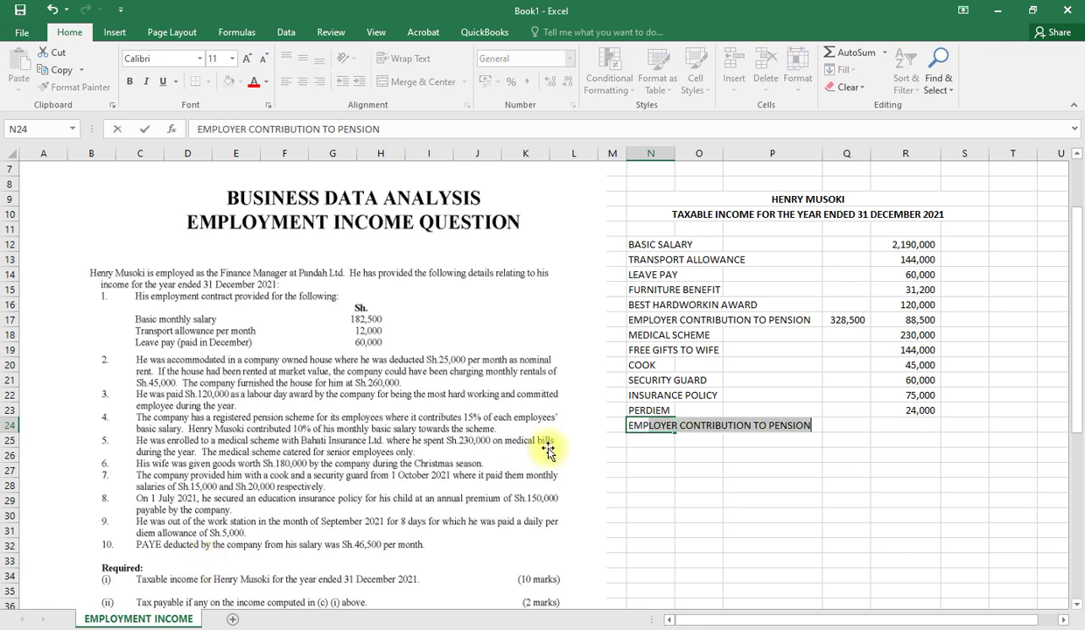
type("MENY")
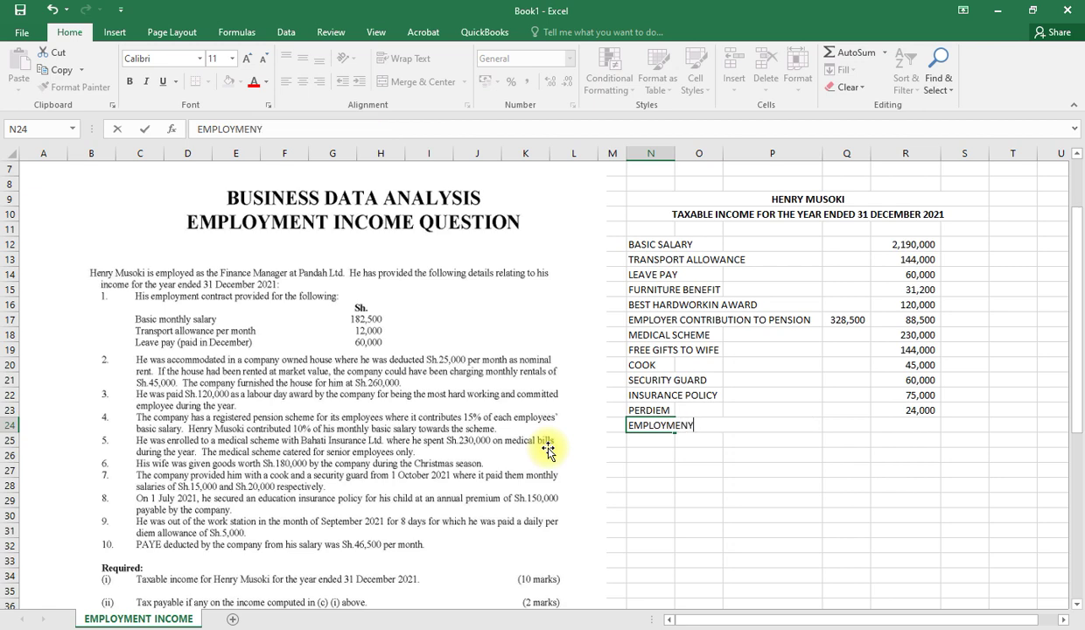
key("BackSpace")
type("T INCOME")
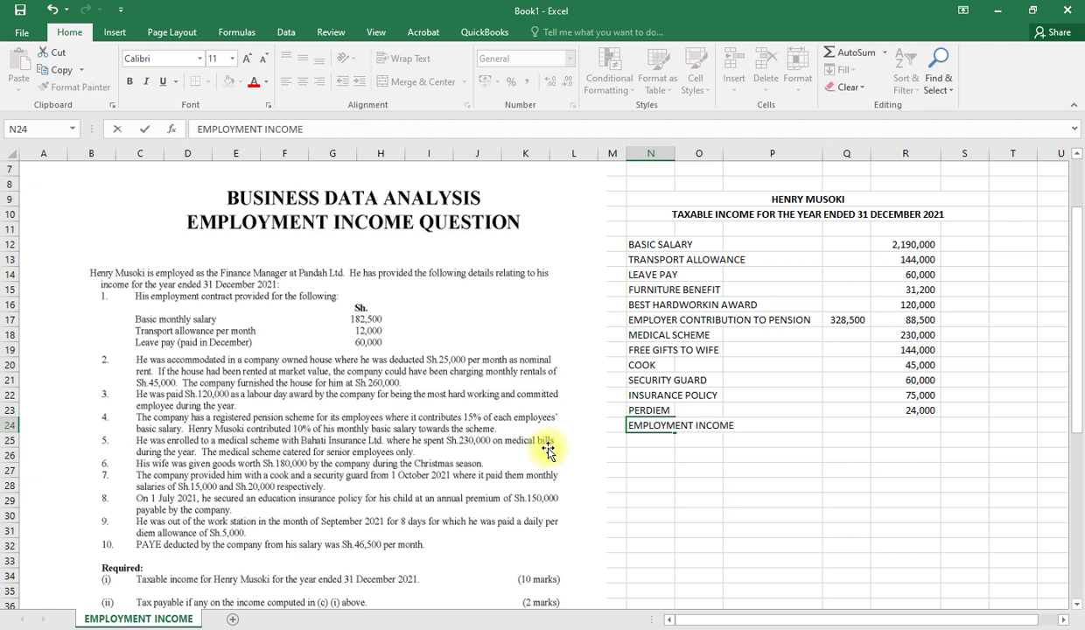
Step: Total the income items in R24 with =SUM(R12:R23) and make the total bold
left_click(906, 426)
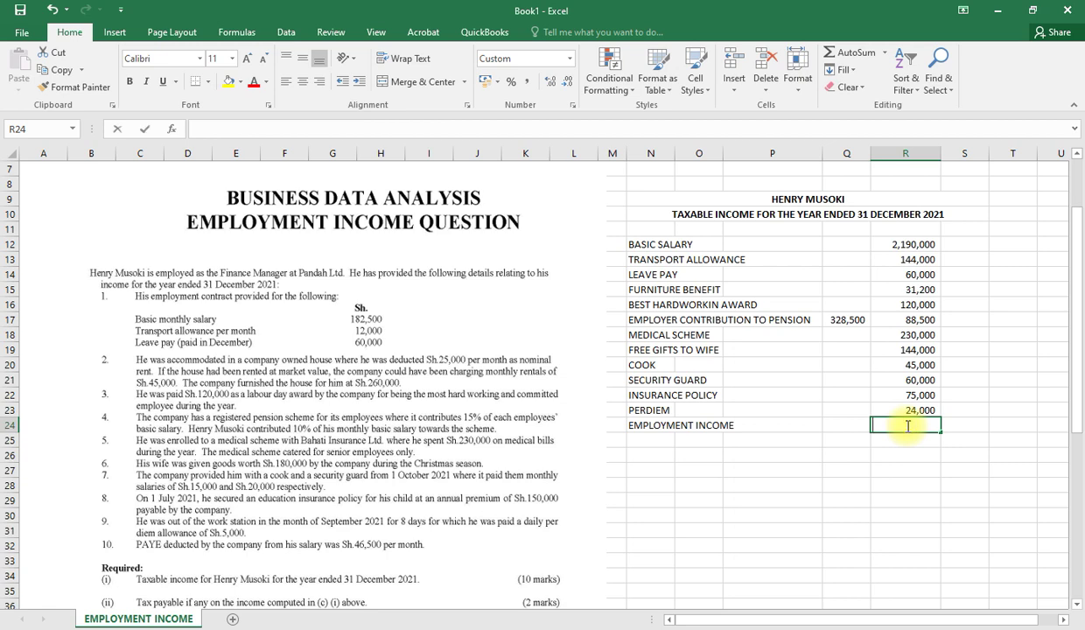
key("alt+equal")
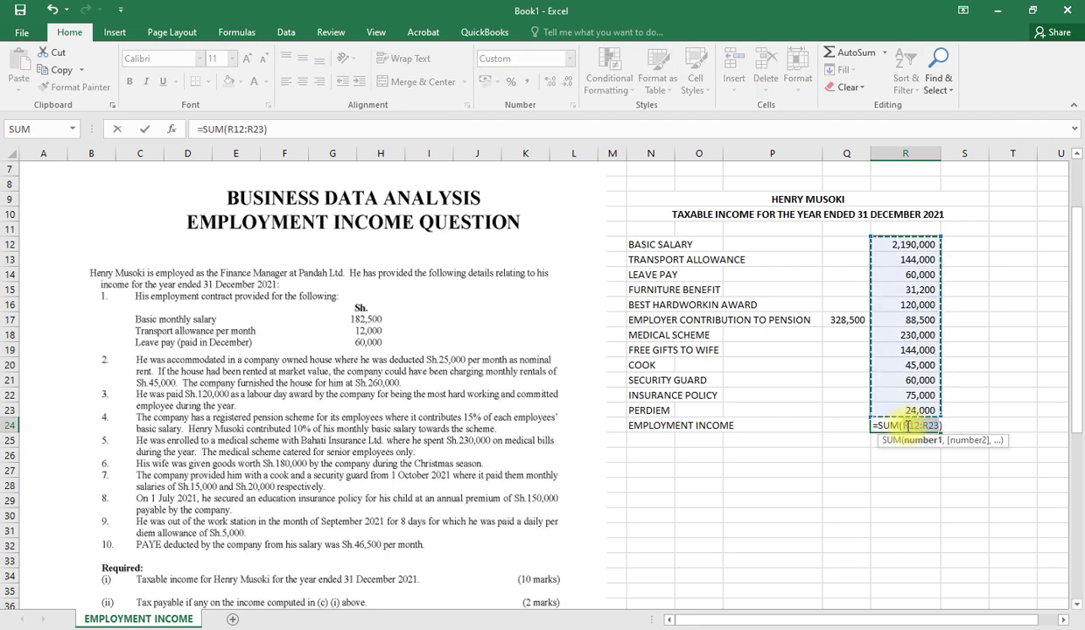
key("Return")
left_click(906, 426)
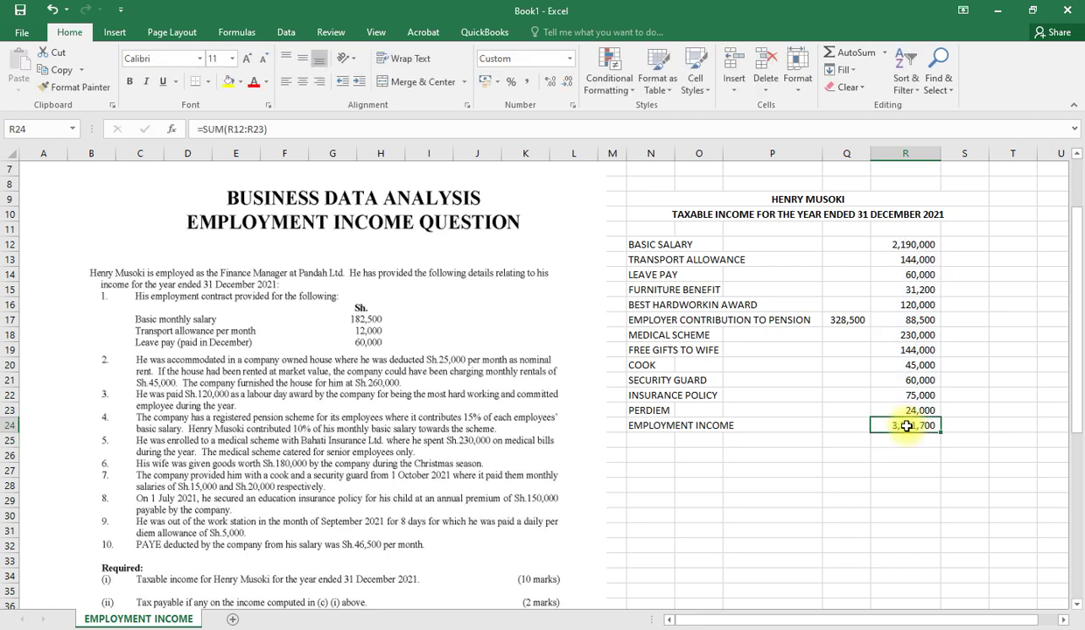
key("ctrl+b")
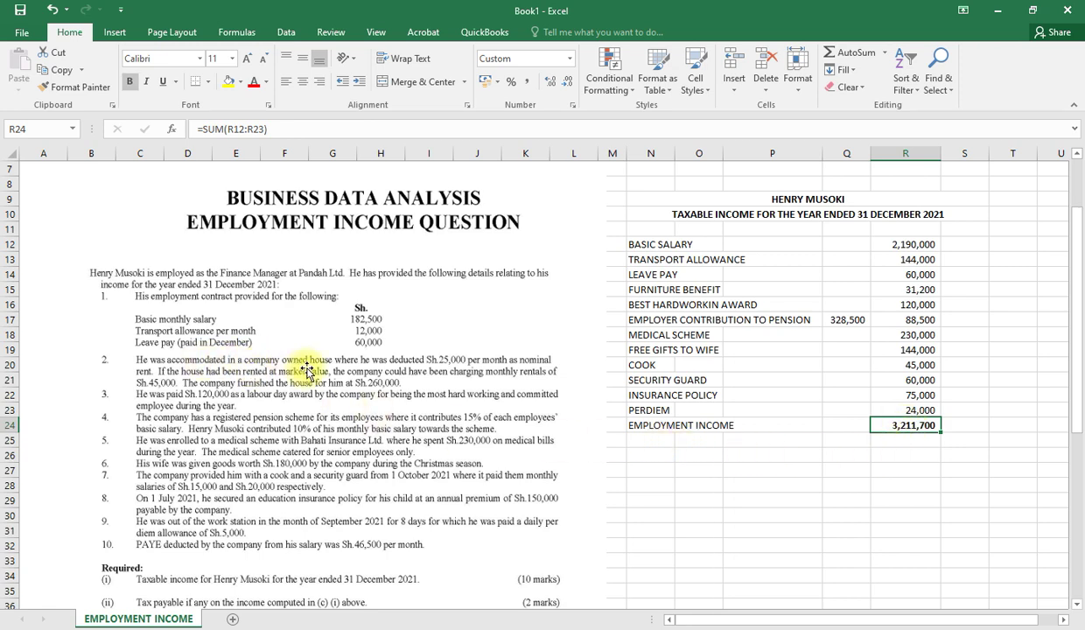
Step: Add a HOUSE BENEFIT label in N25 and make N26 repeat the EMPLOYMENT INCOME label by referencing N24
left_click(642, 442)
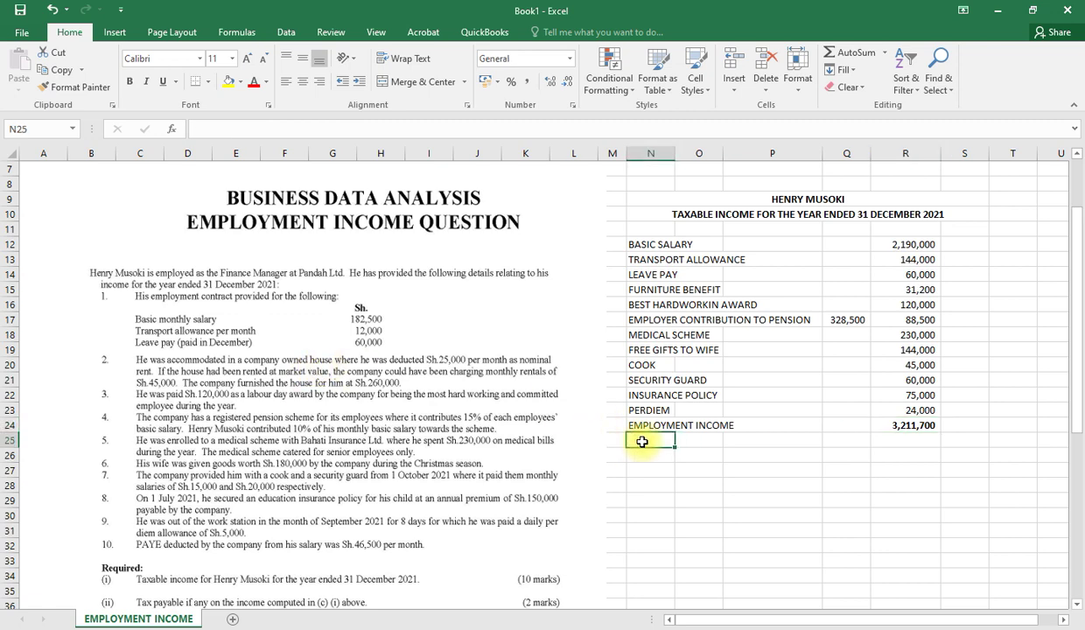
type("HOUS")
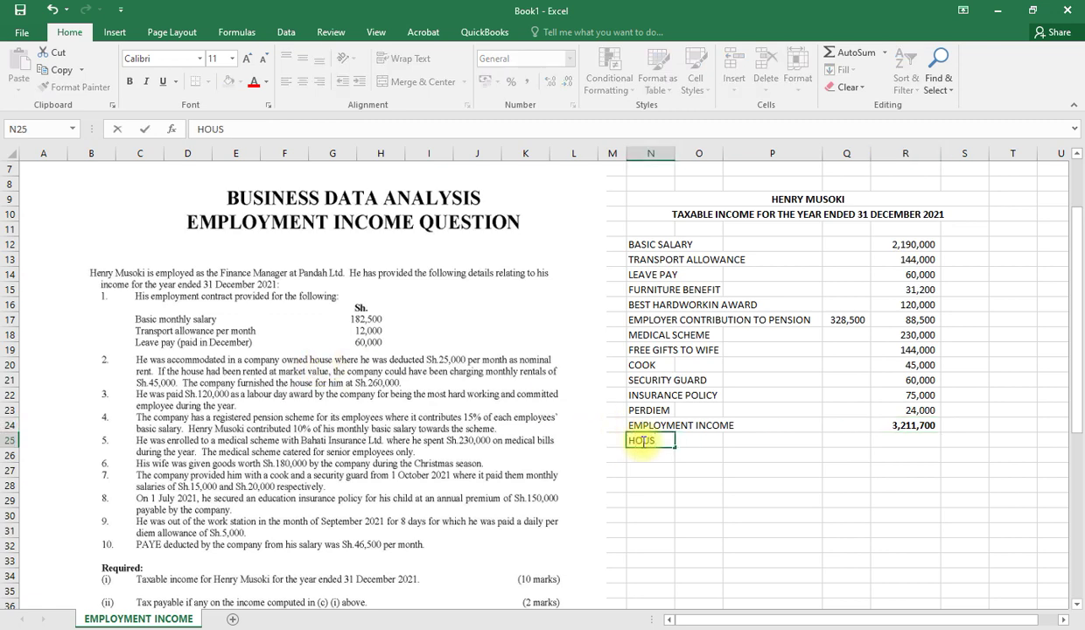
type("E BENEFIT")
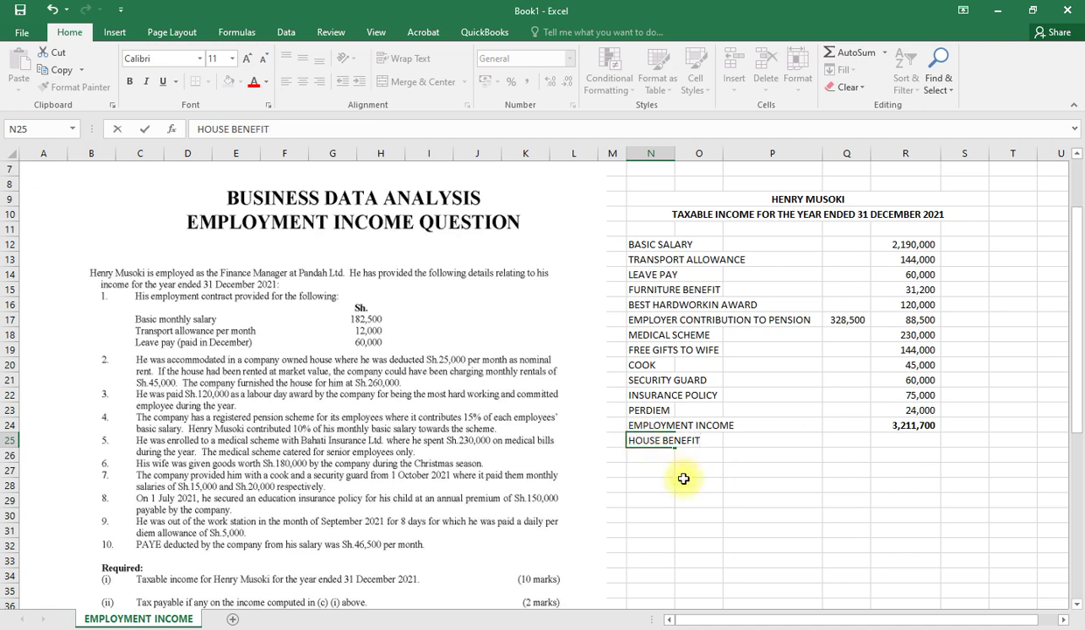
left_click(657, 453)
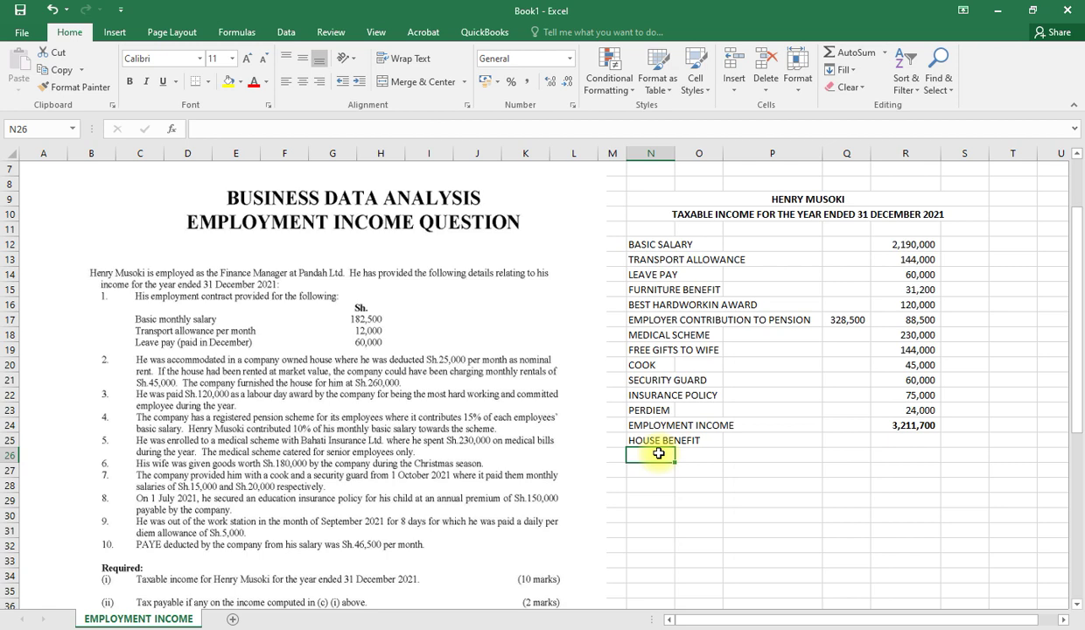
type("=")
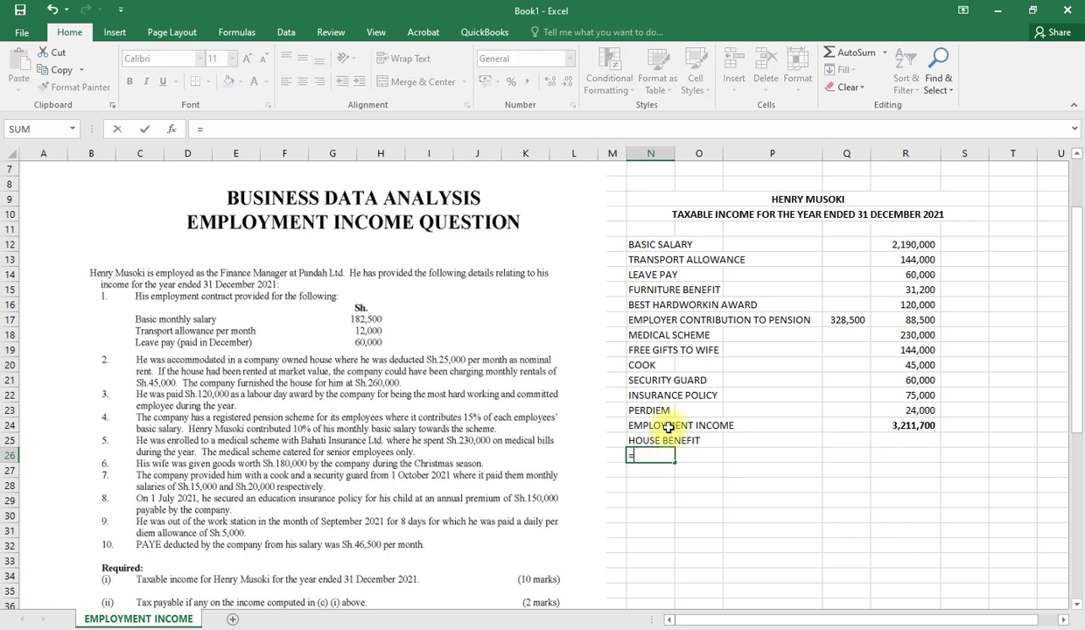
left_click(647, 423)
key("Return")
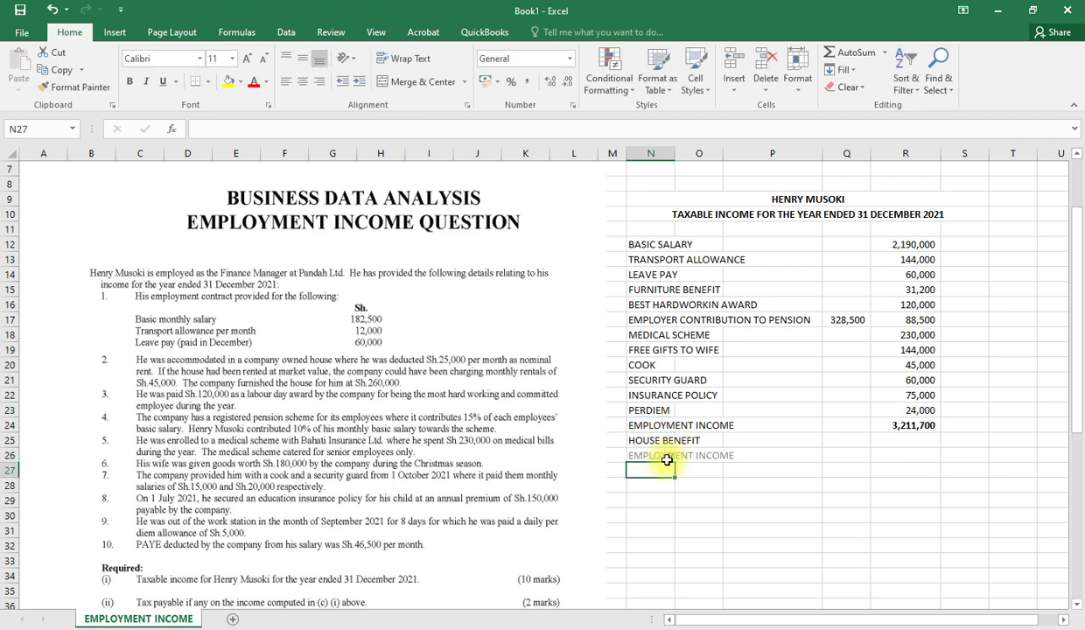
Step: Calculate 15% of the employment income in P26 with =R24*15%
left_click(778, 456)
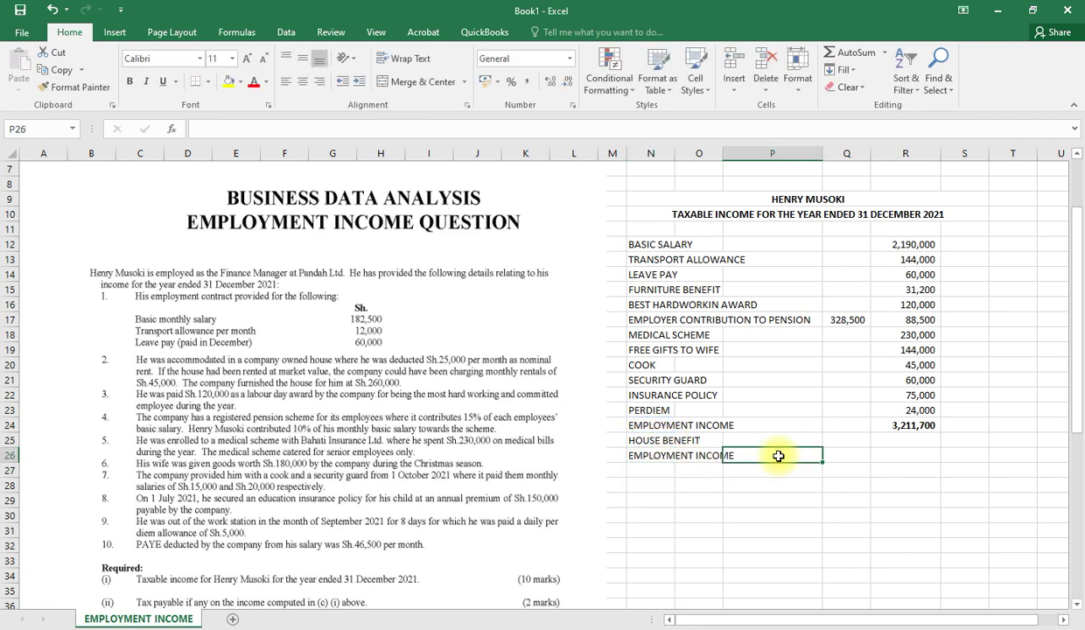
type("=")
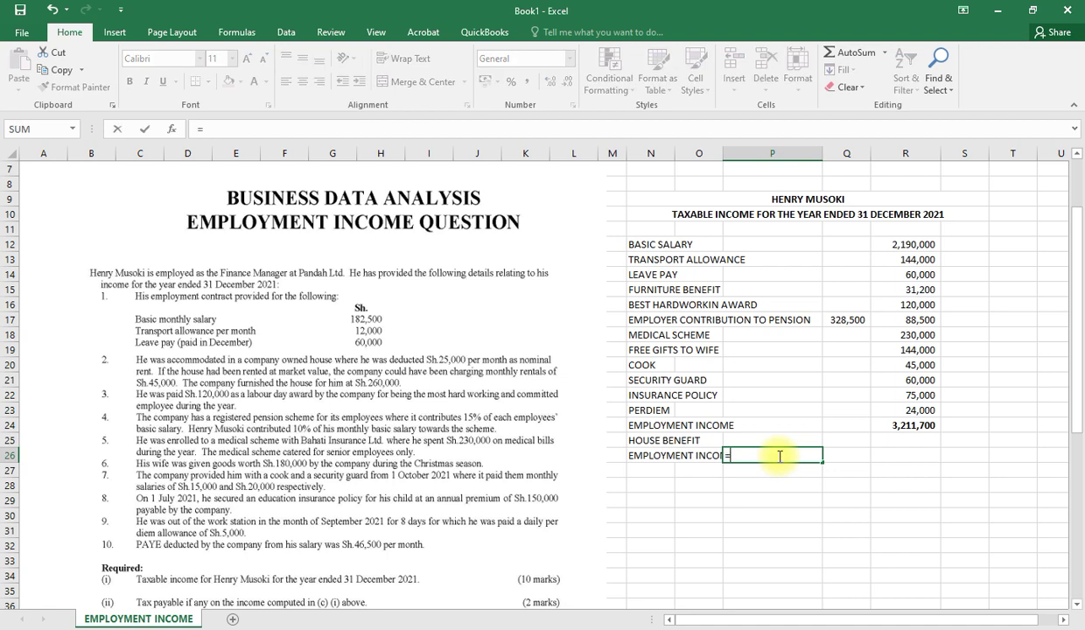
left_click(906, 426)
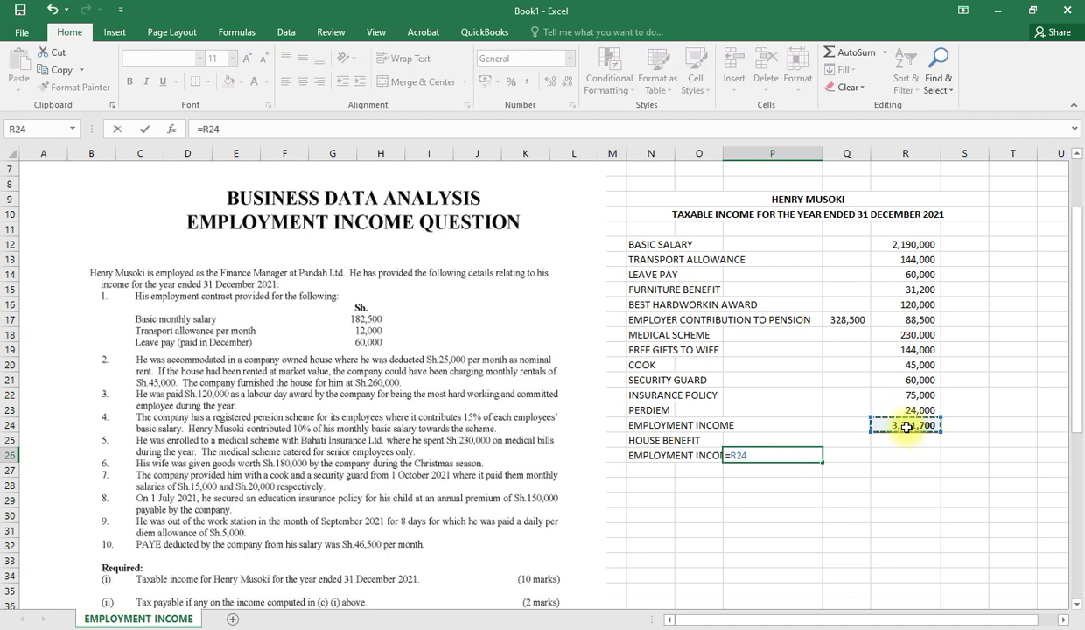
type("*15%")
key("Return")
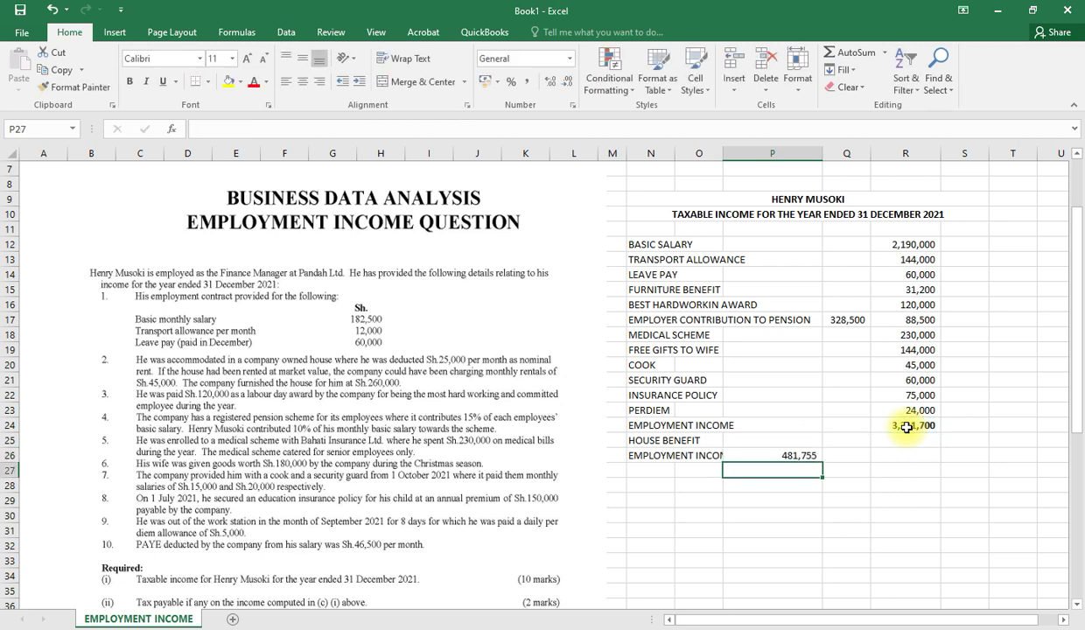
Step: Add a MARKET RENT label in N27 and calculate the annual rent in P27 with =45000*12
left_click(655, 473)
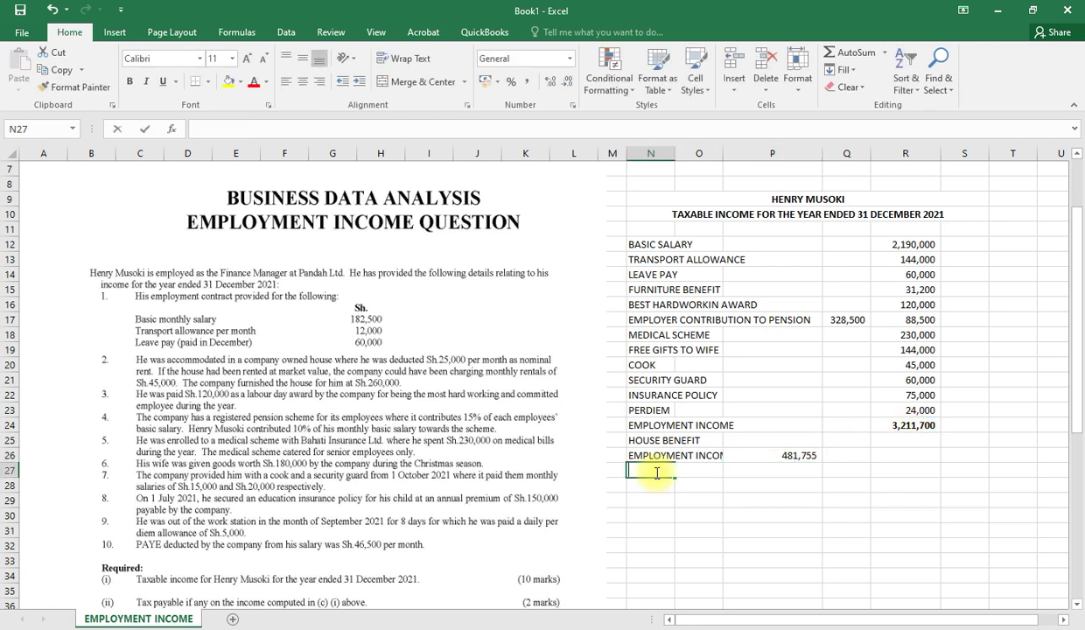
type("MARKET")
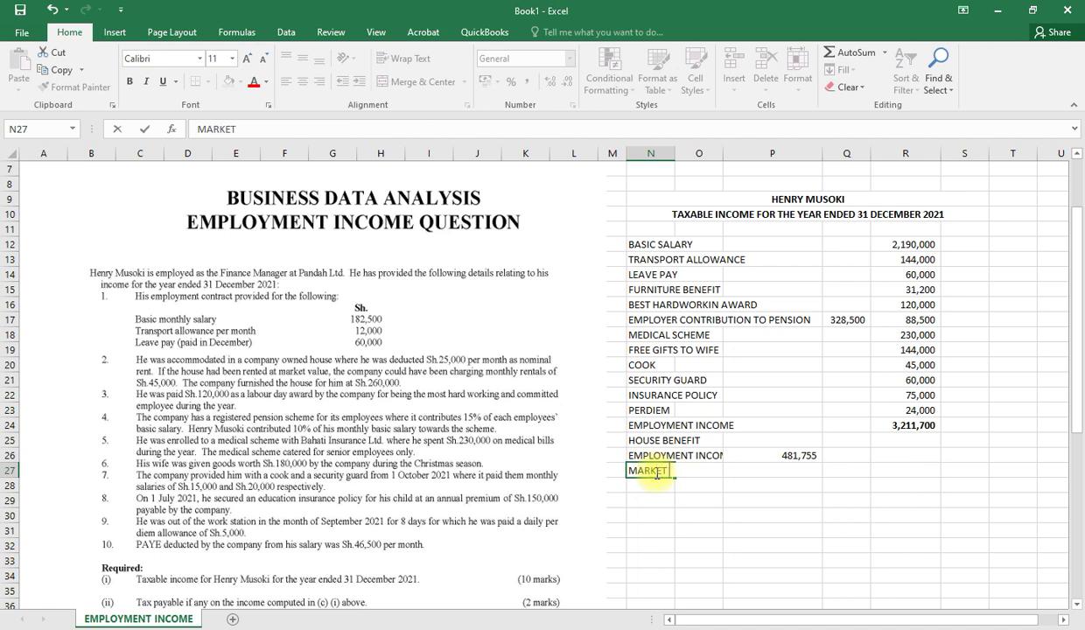
type(" RENT")
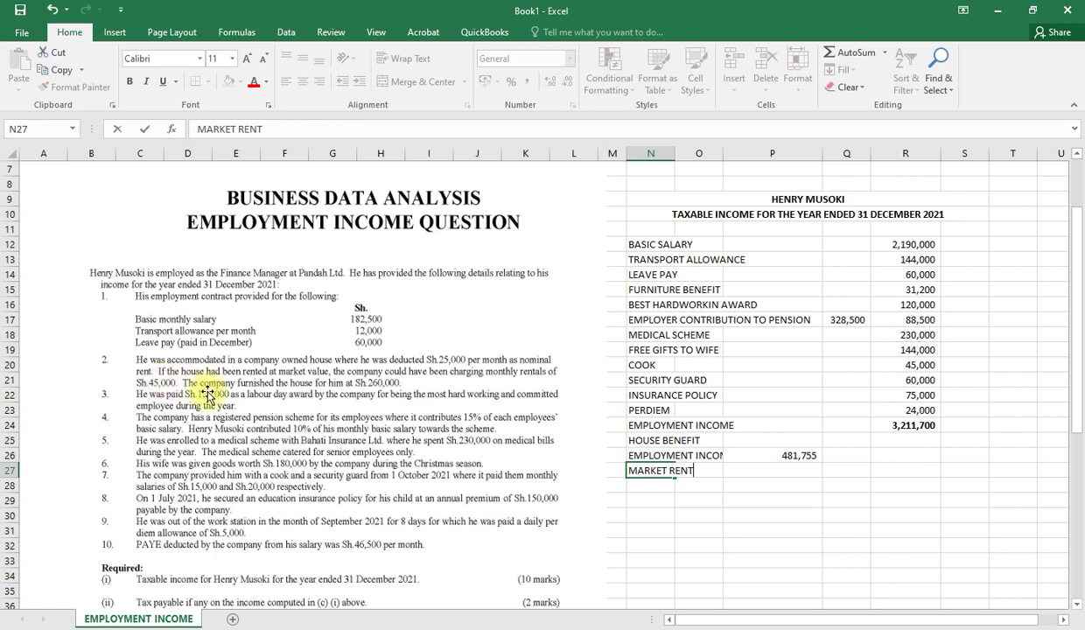
left_click(778, 469)
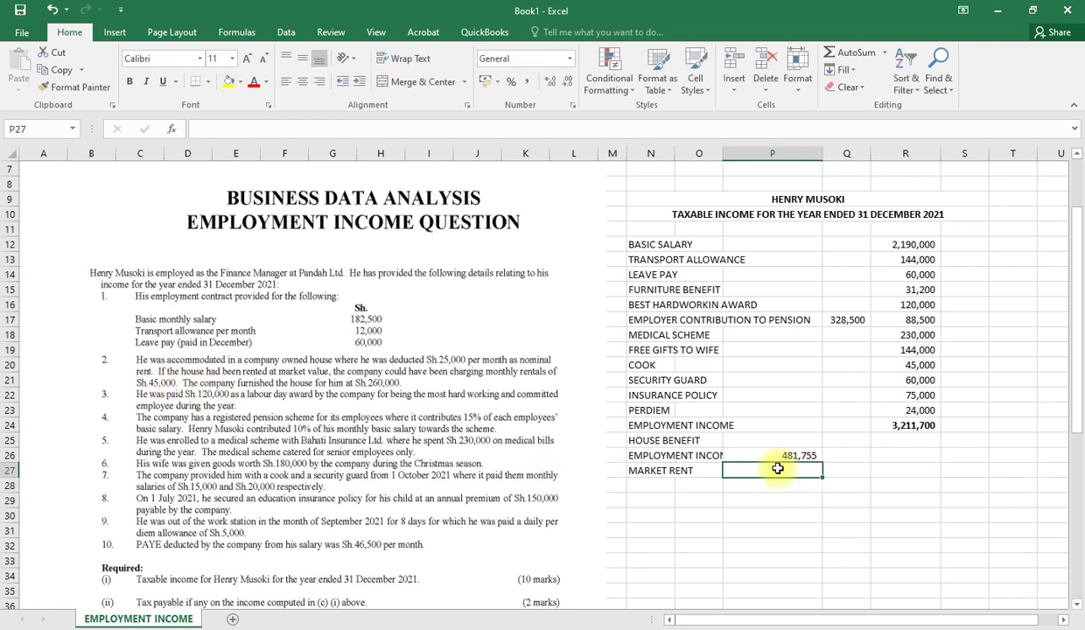
type("=450")
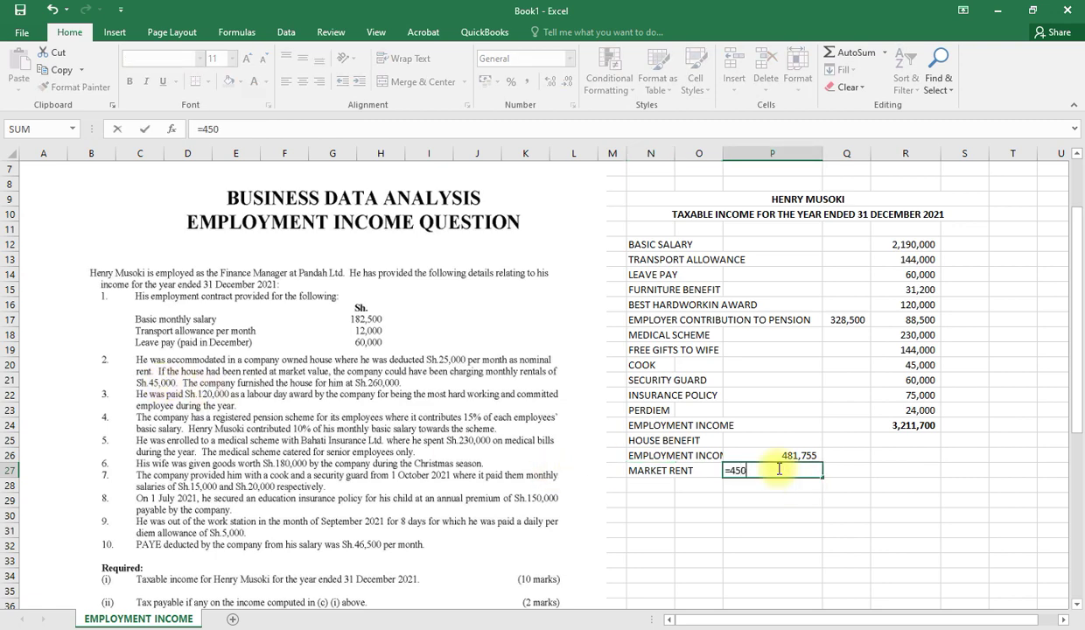
type("00*12")
key("Return")
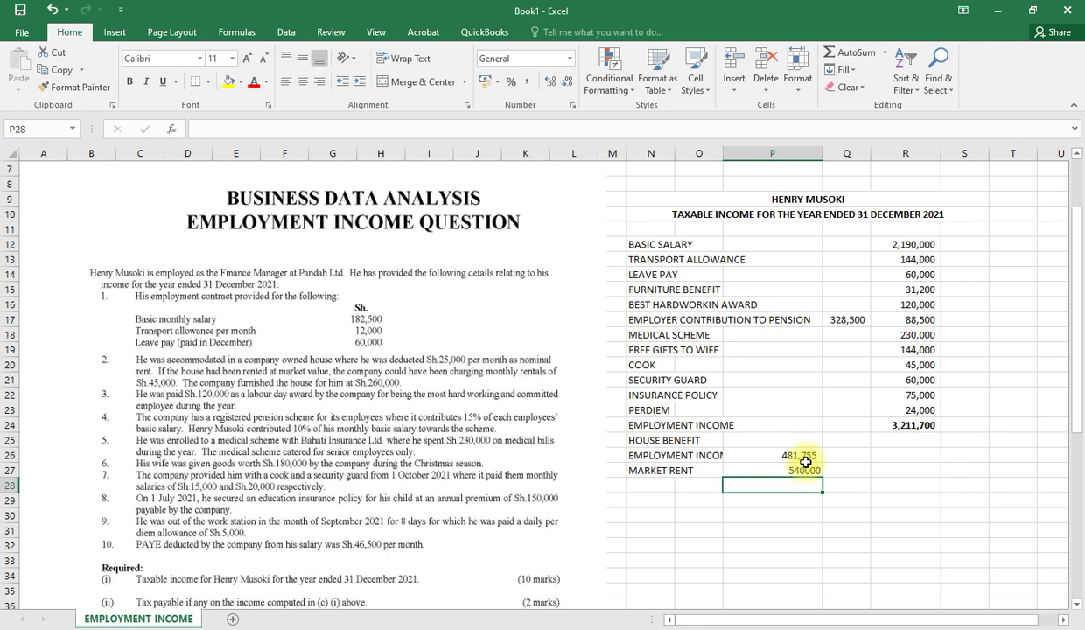
Step: Add a NORMINAL RENT label in N28 and calculate the annual nominal rent in P28 with =25000*12
left_click(645, 486)
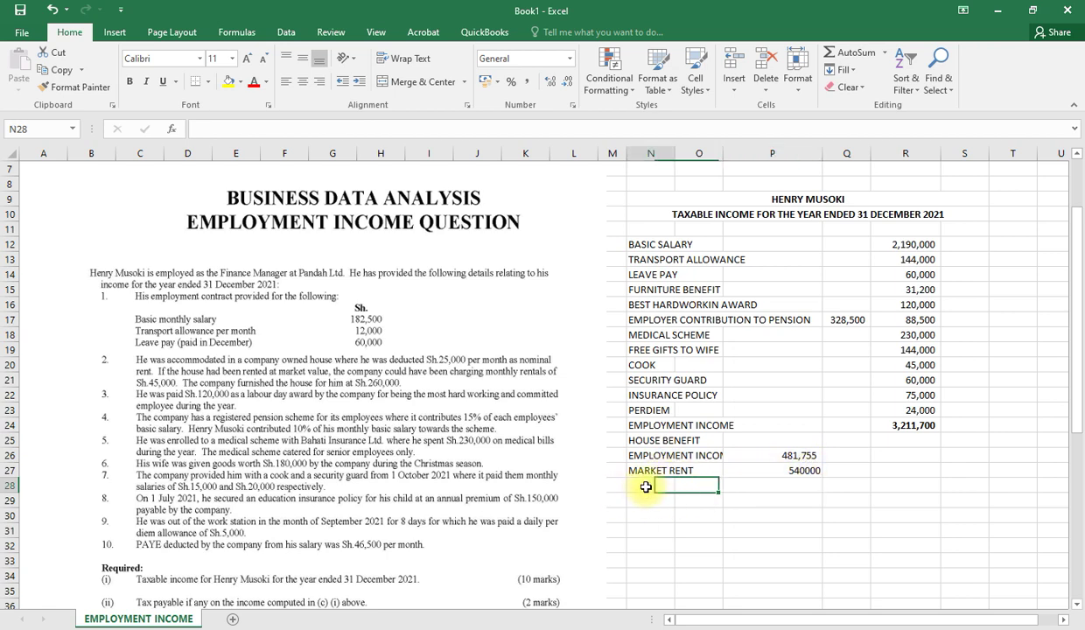
type("NO")
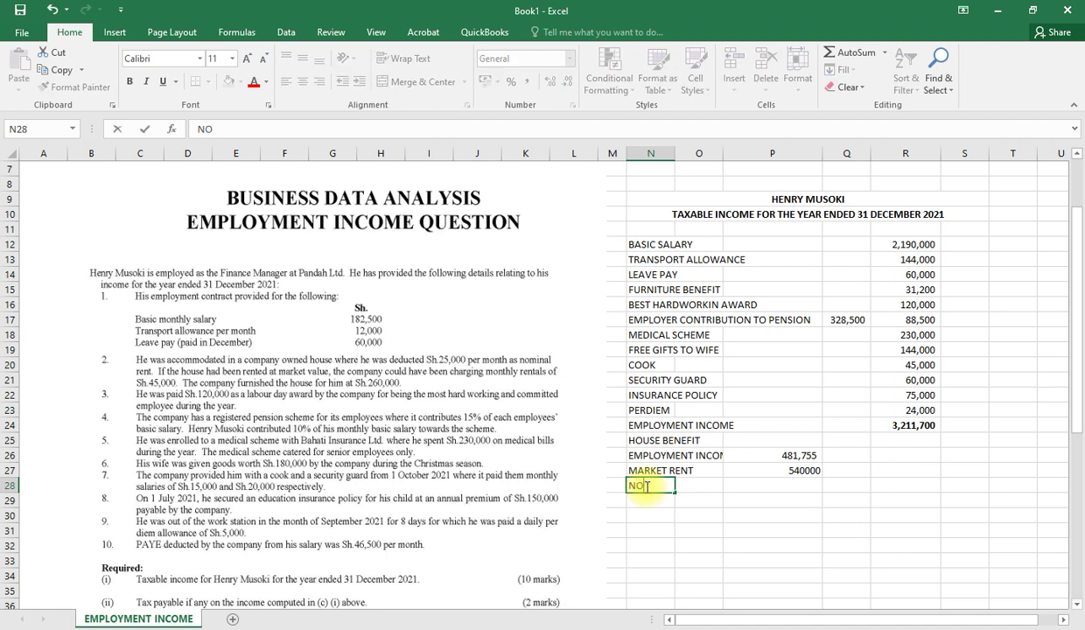
type("RMINAL RENT")
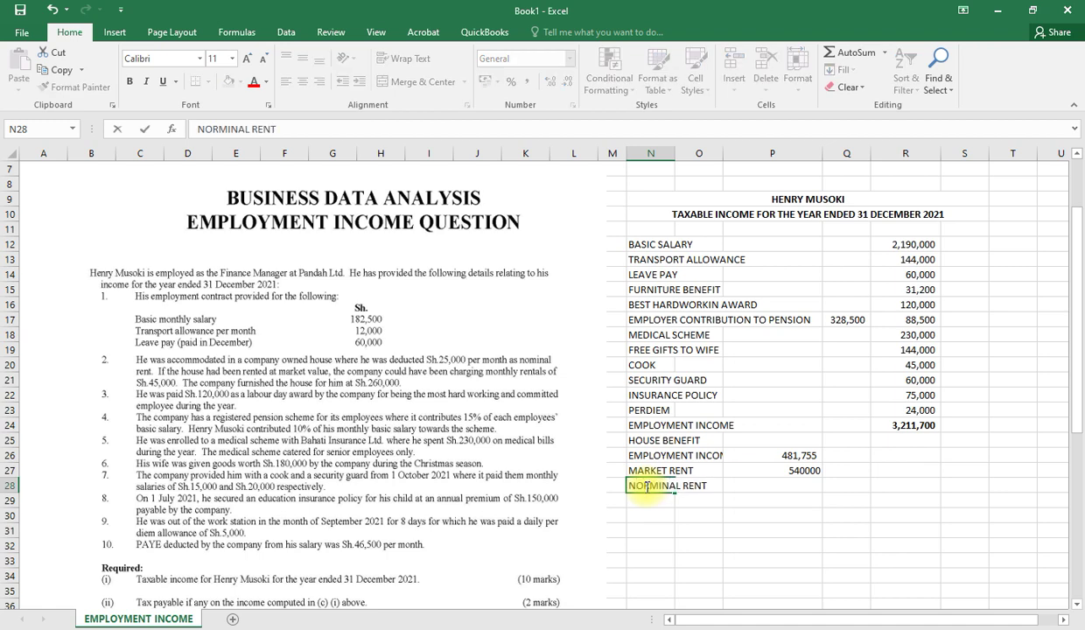
left_click(778, 483)
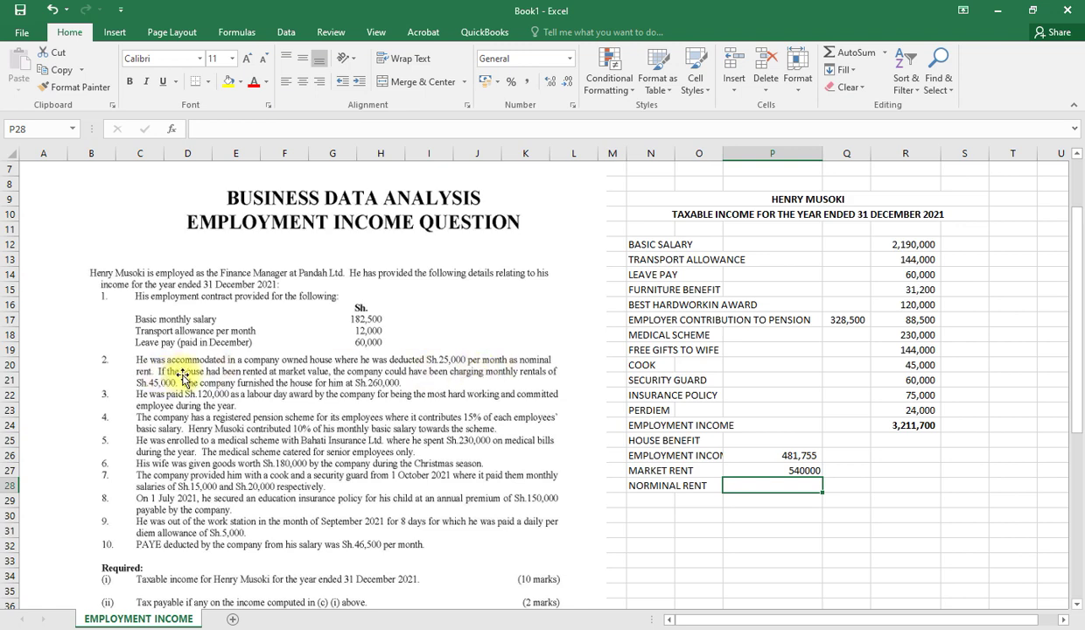
type("=25000*12")
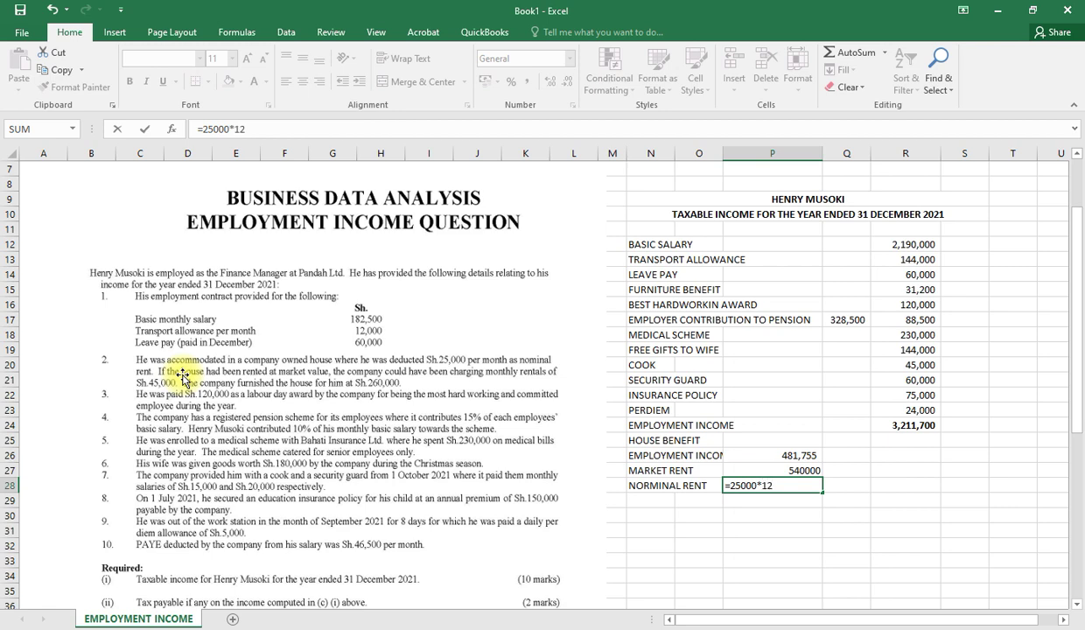
key("Return")
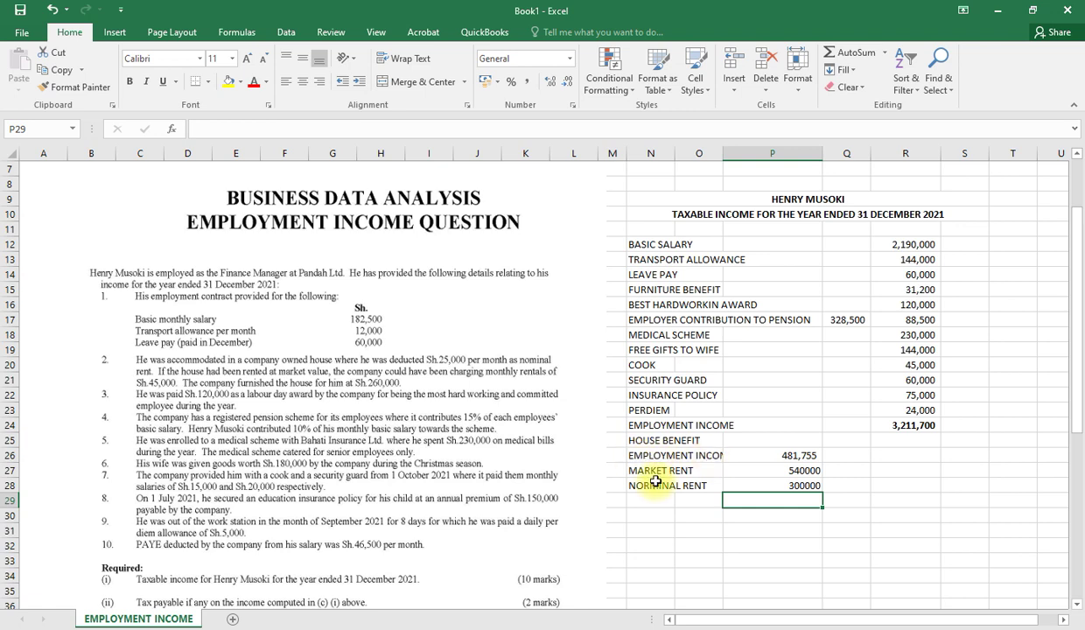
Step: Fill the 15% employment income amount in P26 with yellow and the market rent amount in P27 with orange
left_click(797, 454)
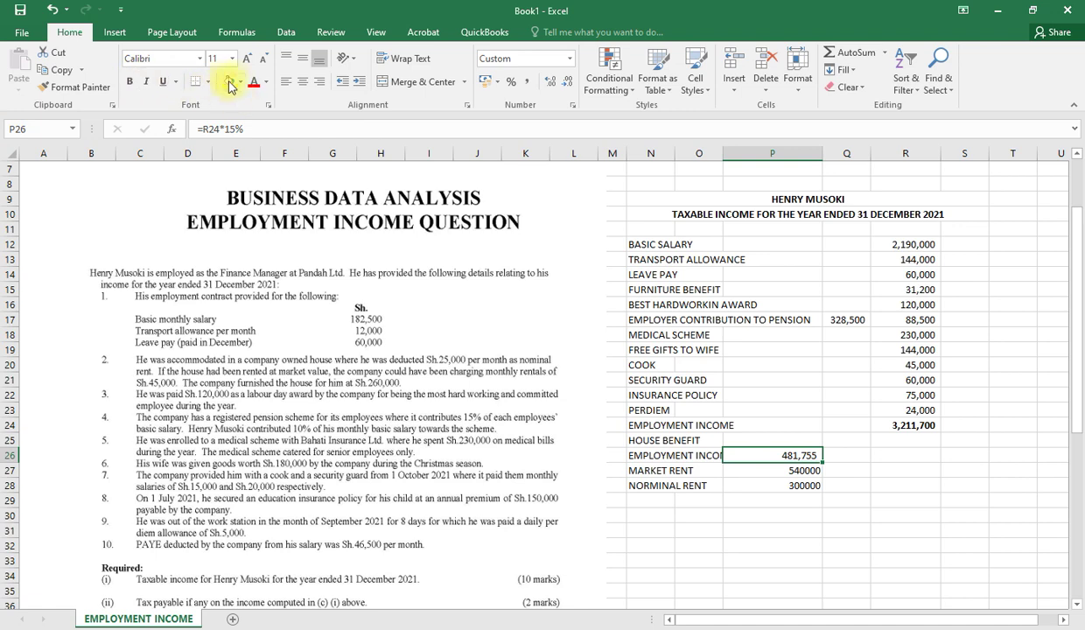
left_click(233, 83)
left_click(742, 468)
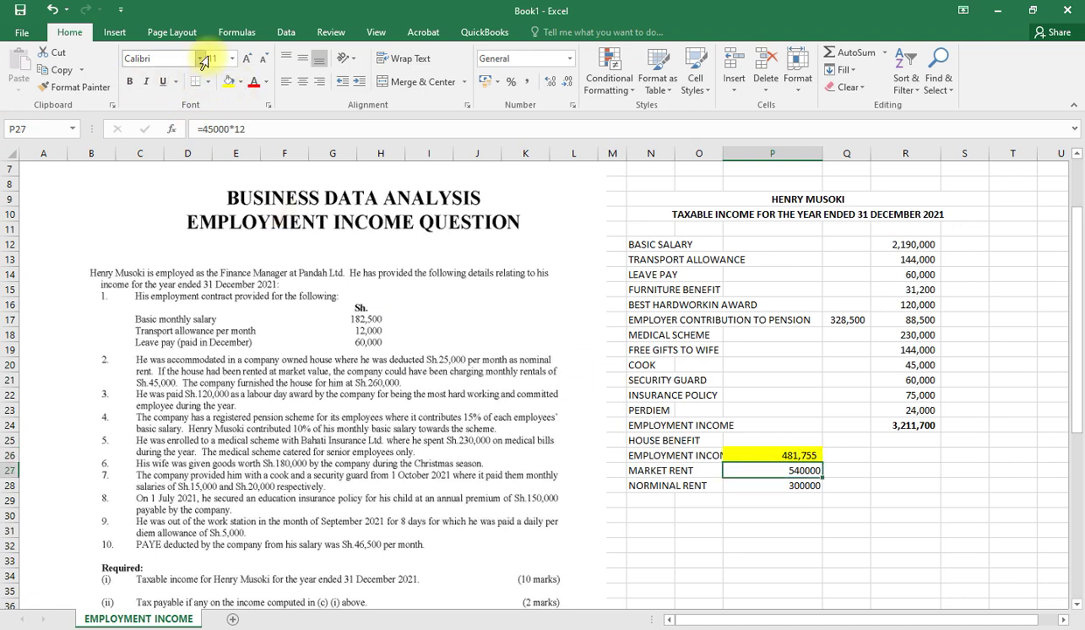
left_click(241, 81)
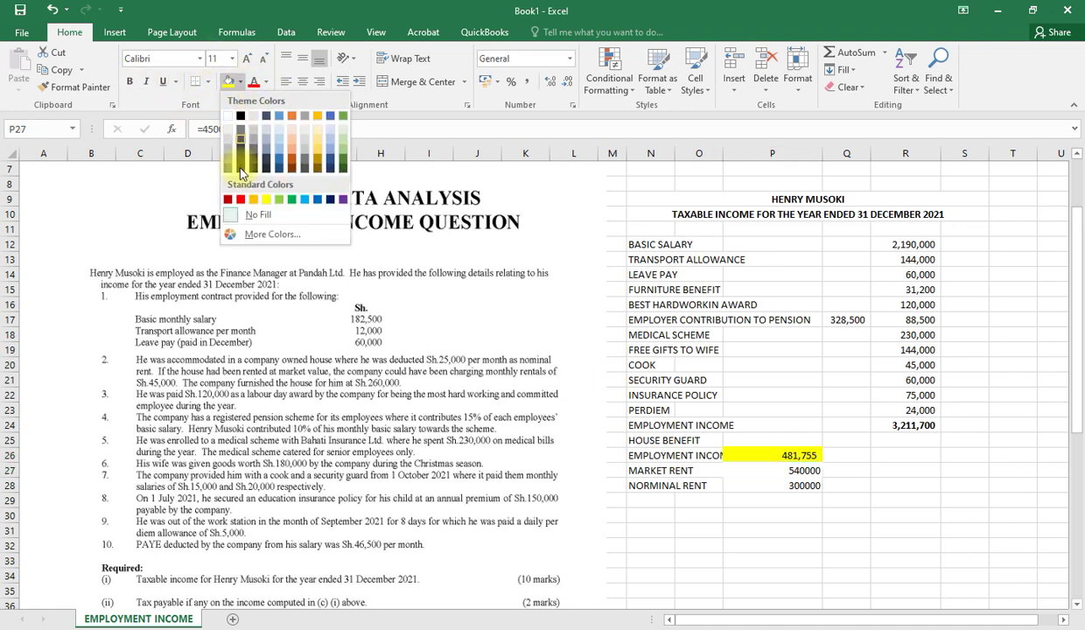
left_click(252, 201)
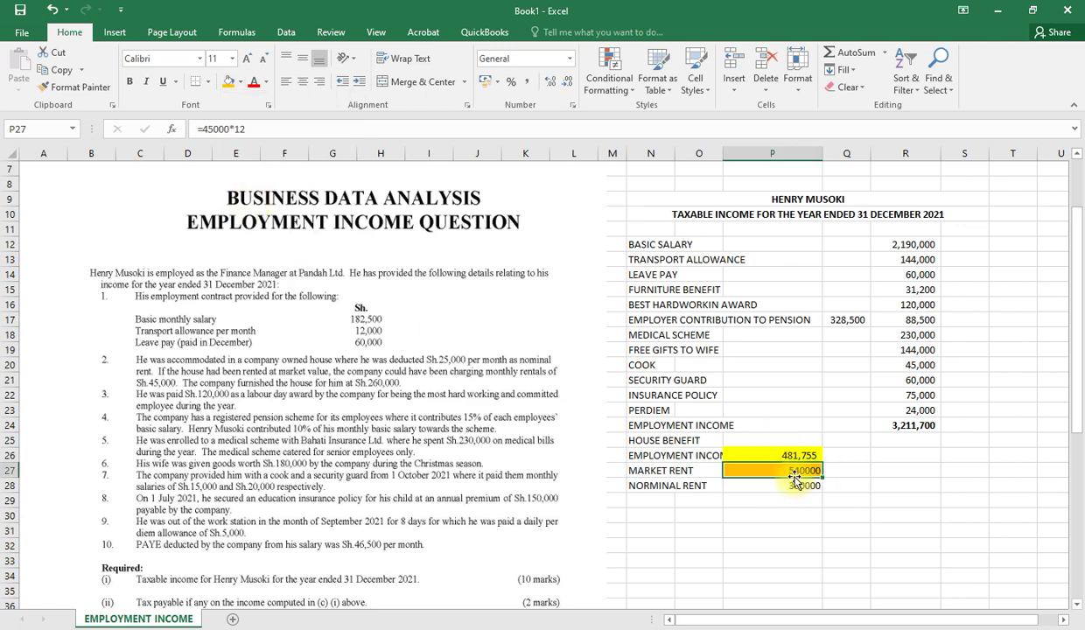
Step: Calculate the house benefit in R28 by subtracting the nominal rent from the market rent with =P27-P28
left_click(897, 486)
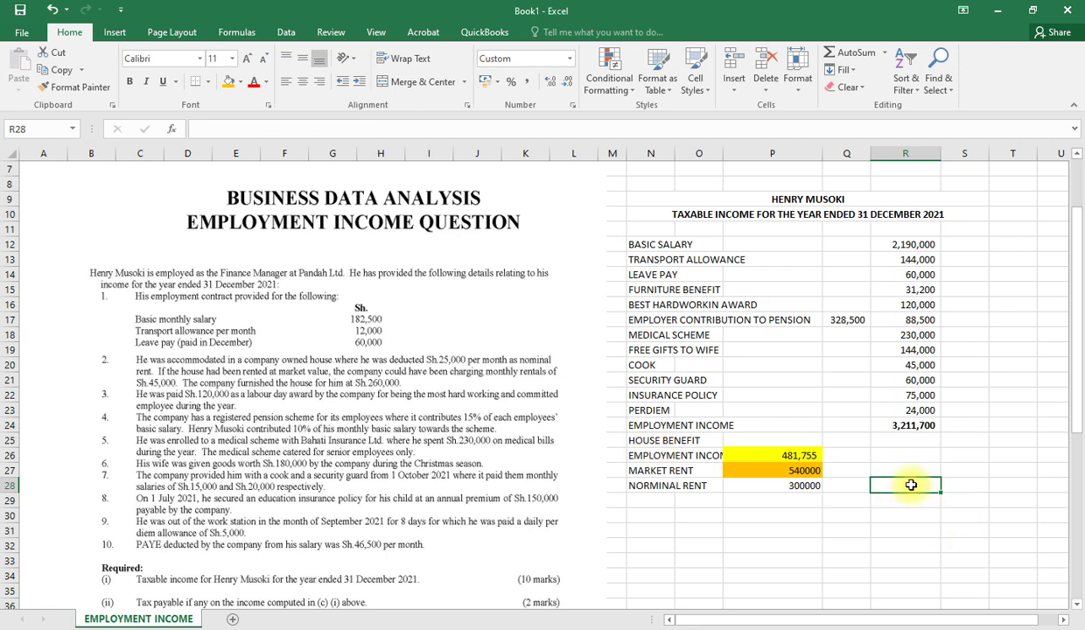
type("=")
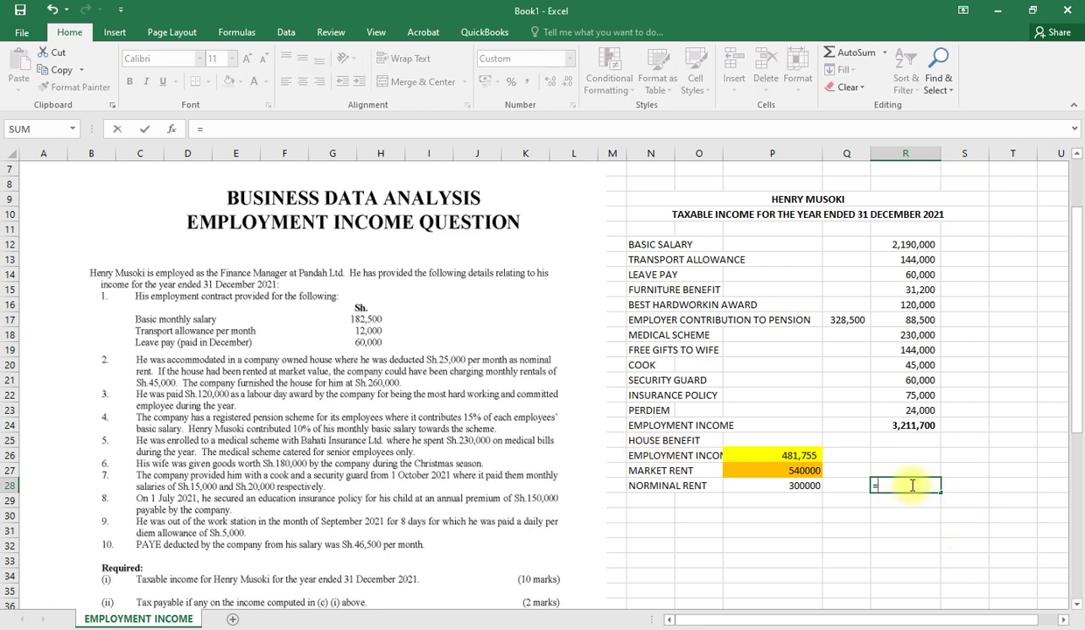
left_click(790, 470)
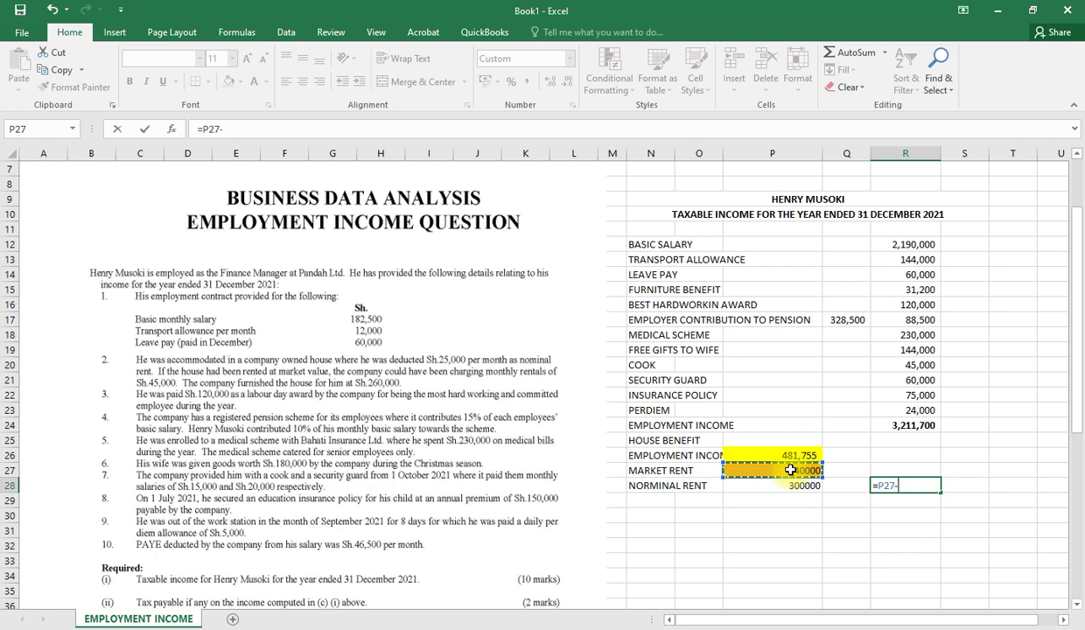
type("-")
left_click(795, 488)
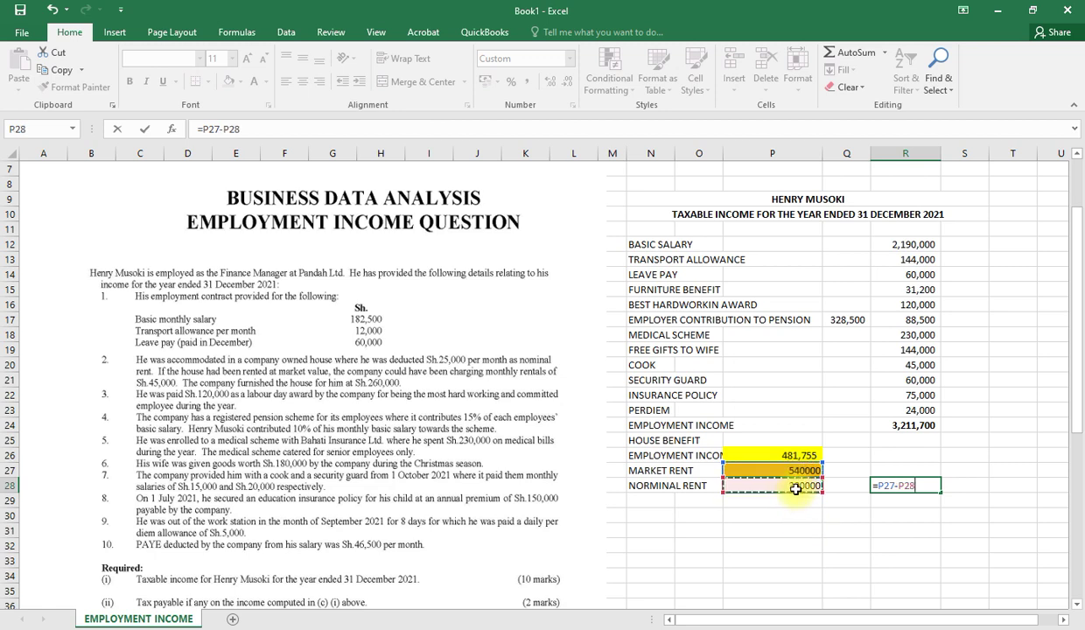
key("Return")
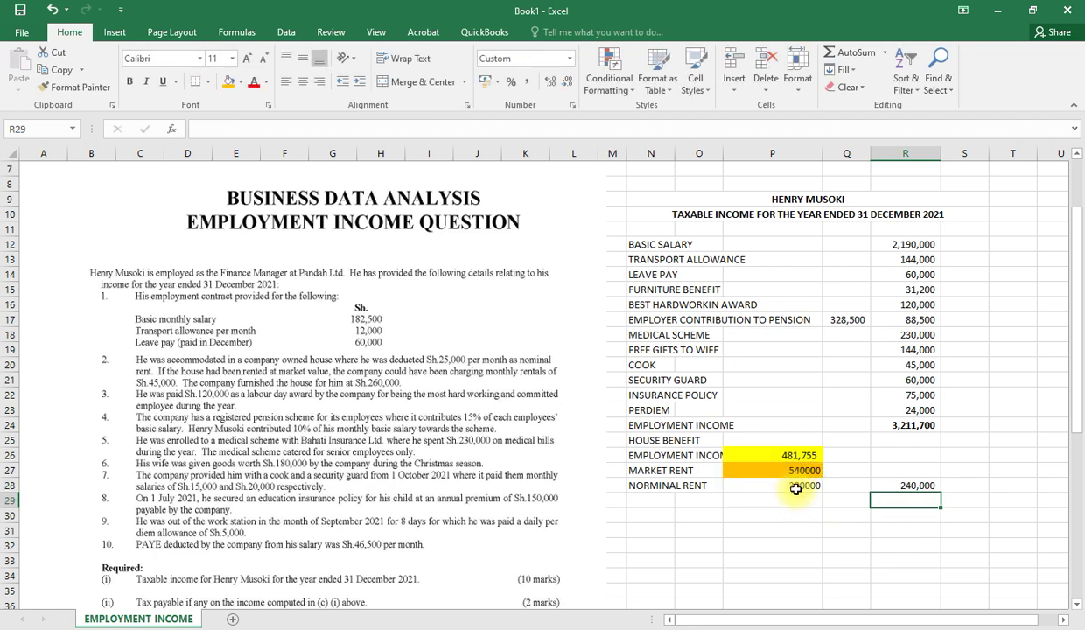
Step: Add a PENSIONABLE PAY label in N29 below the nominal rent label
left_click(647, 500)
type("PEN")
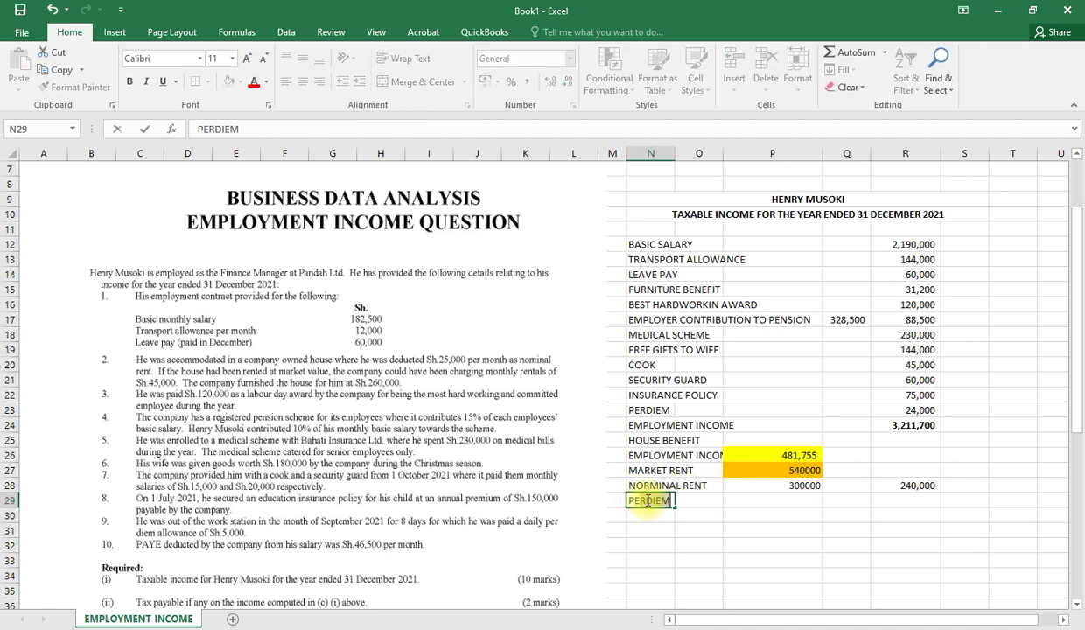
type("SIONABL")
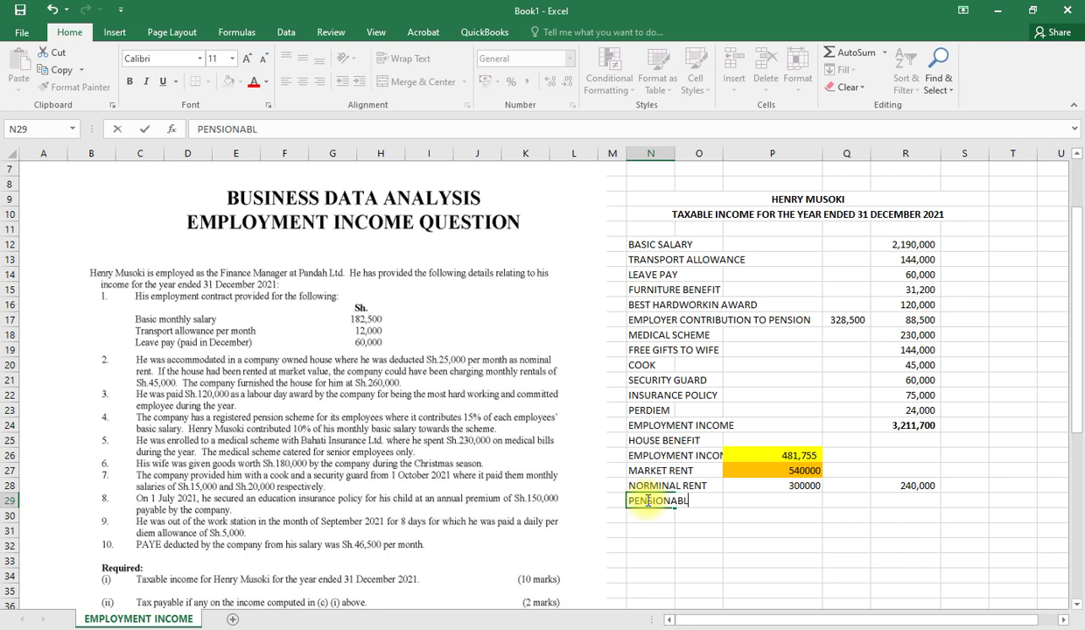
type("E PAY")
Step: Total the employment income and house benefit in R29 with =SUM(R24:R28) and make the total bold
left_click(896, 503)
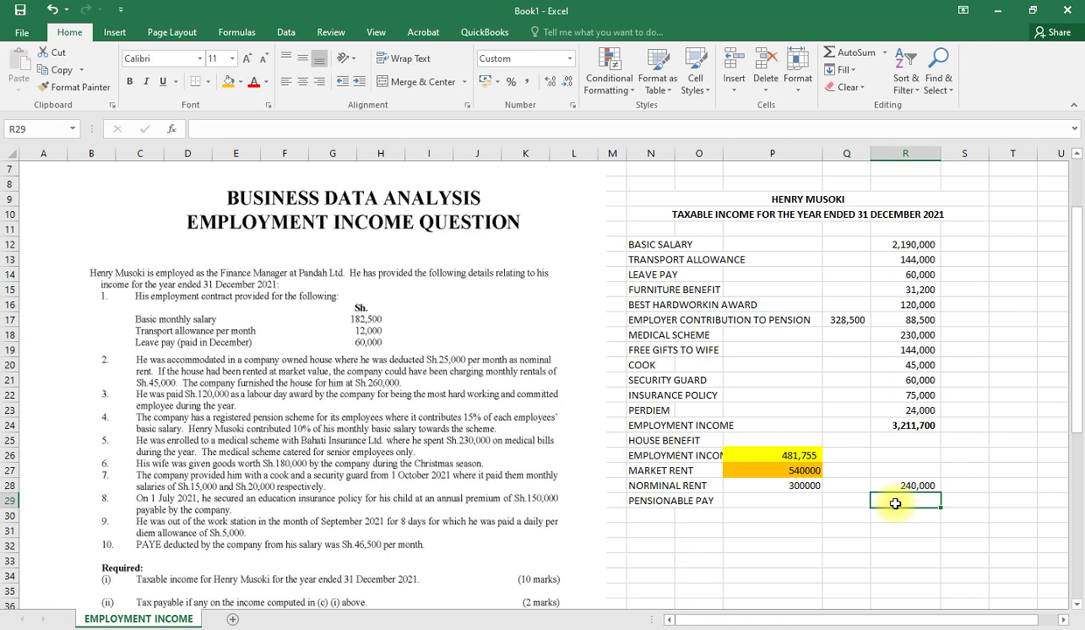
key("alt+equal")
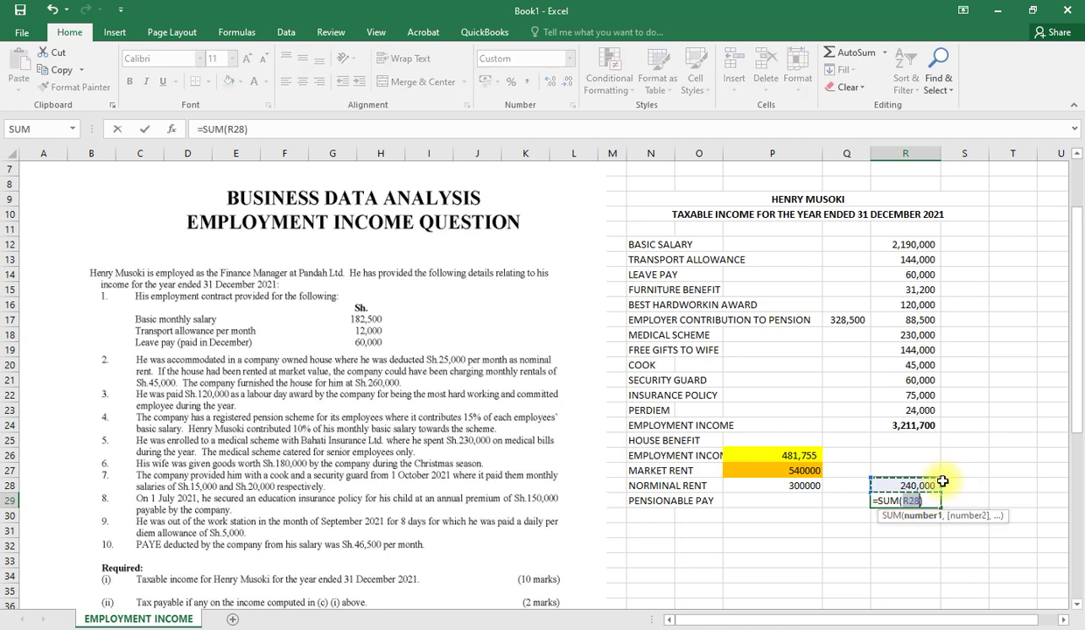
left_click_drag(940, 476, 939, 424)
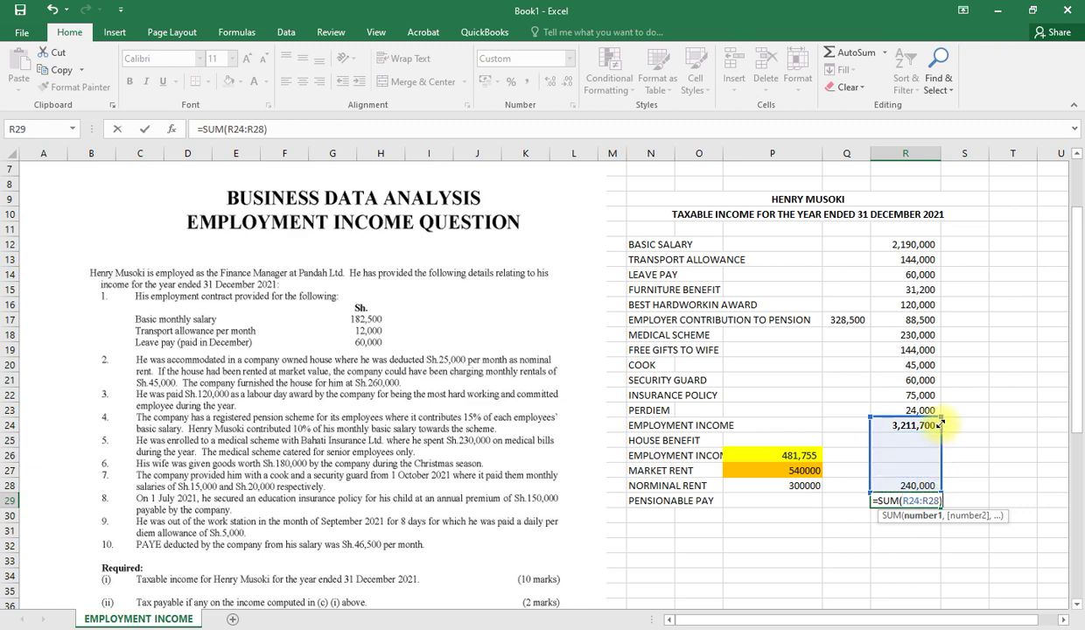
key("Return")
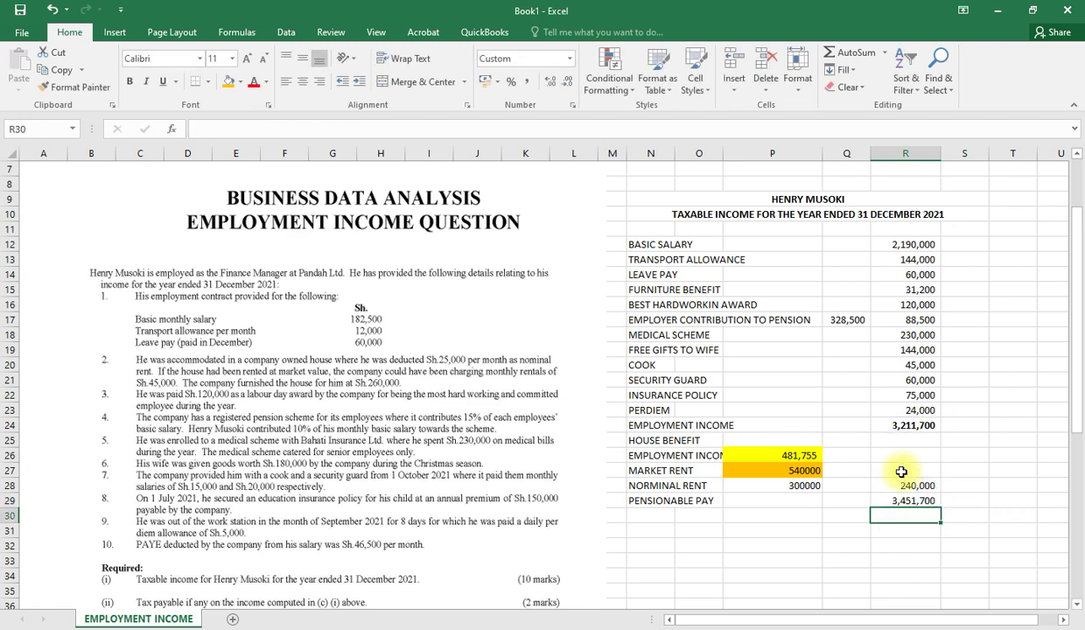
left_click(900, 502)
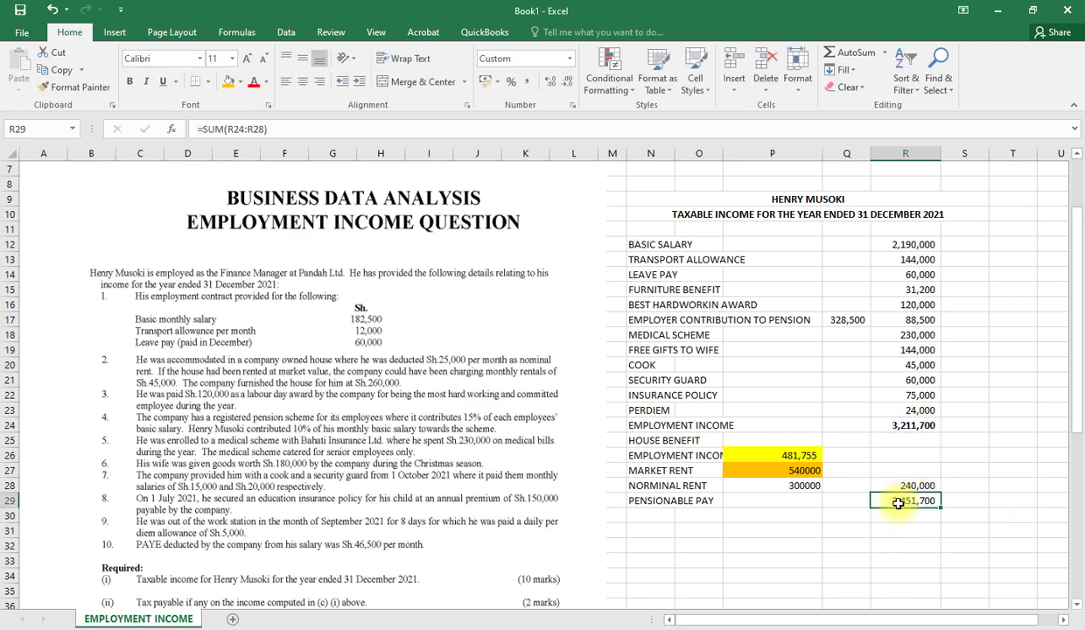
key("ctrl+b")
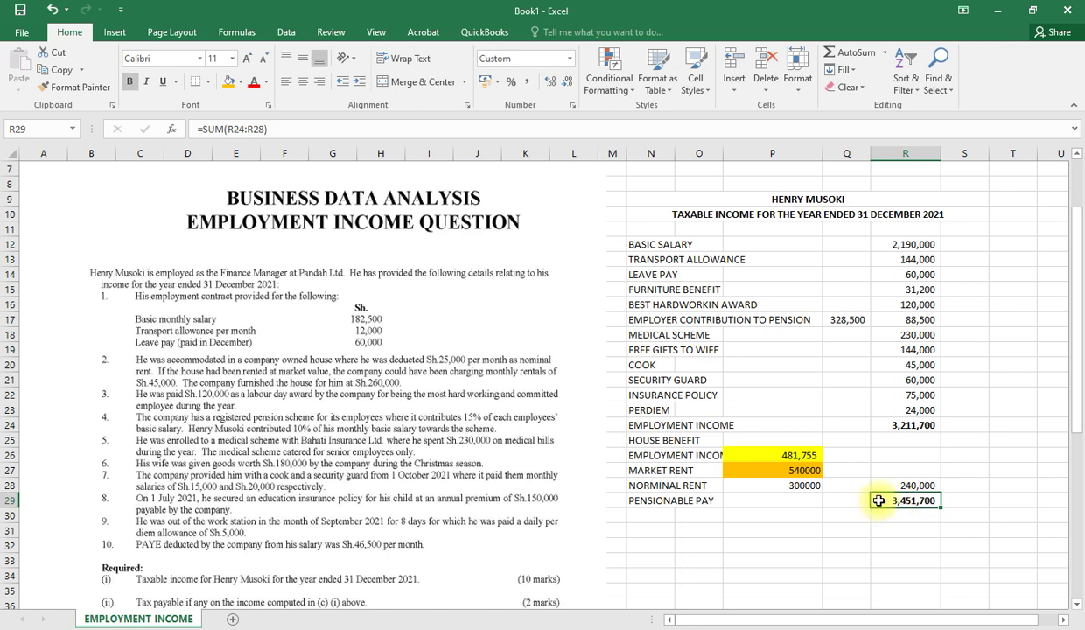
Step: Add a bottom border to R28 and R23, the cells directly above the two totals
left_click(880, 484)
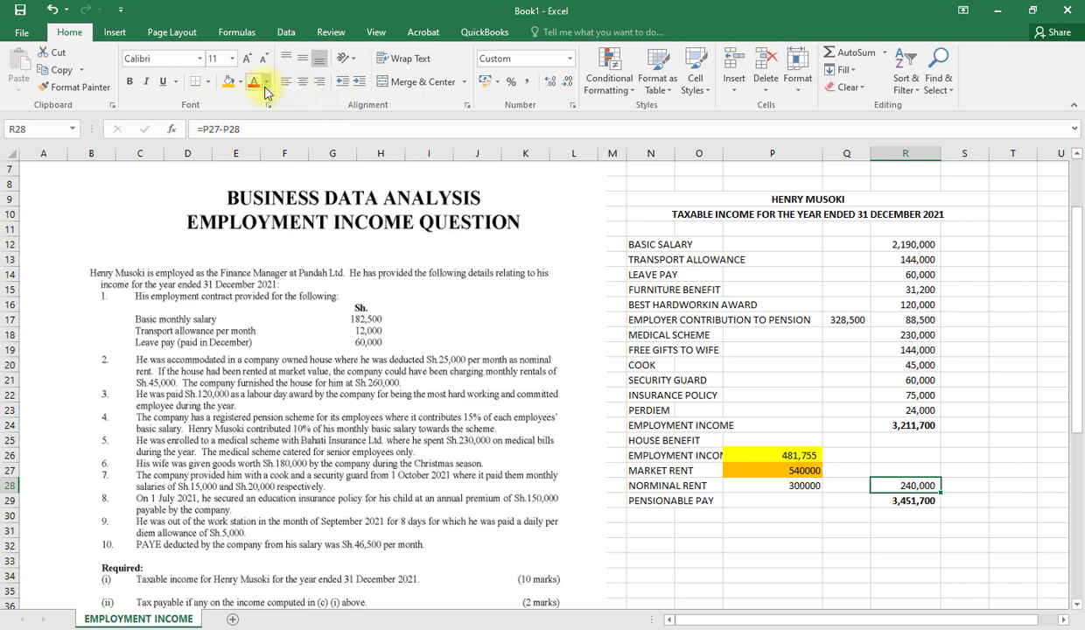
left_click(197, 86)
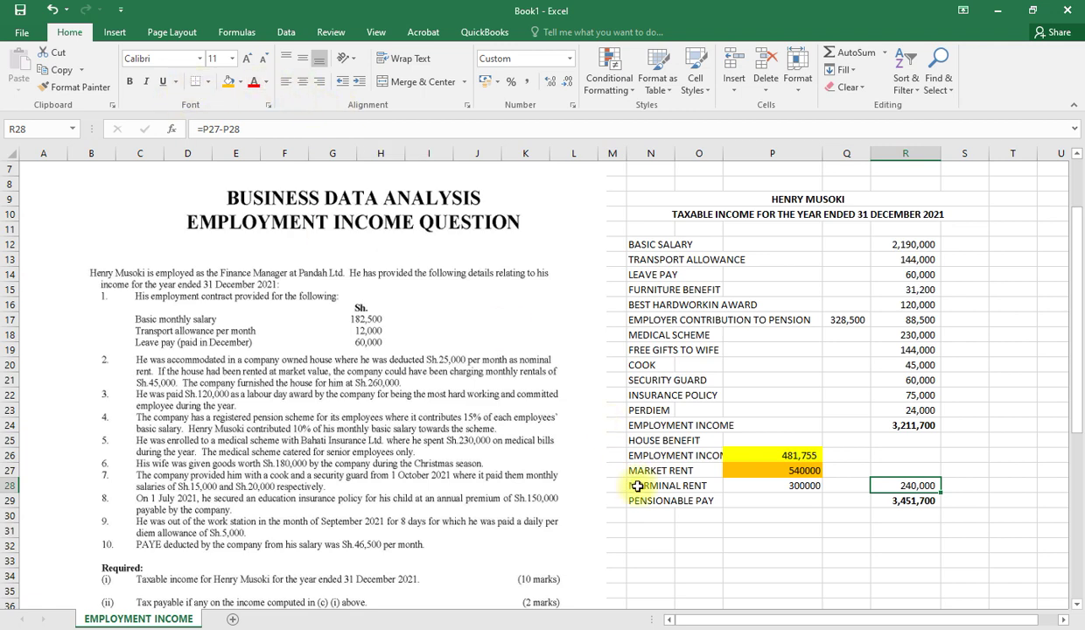
left_click(909, 409)
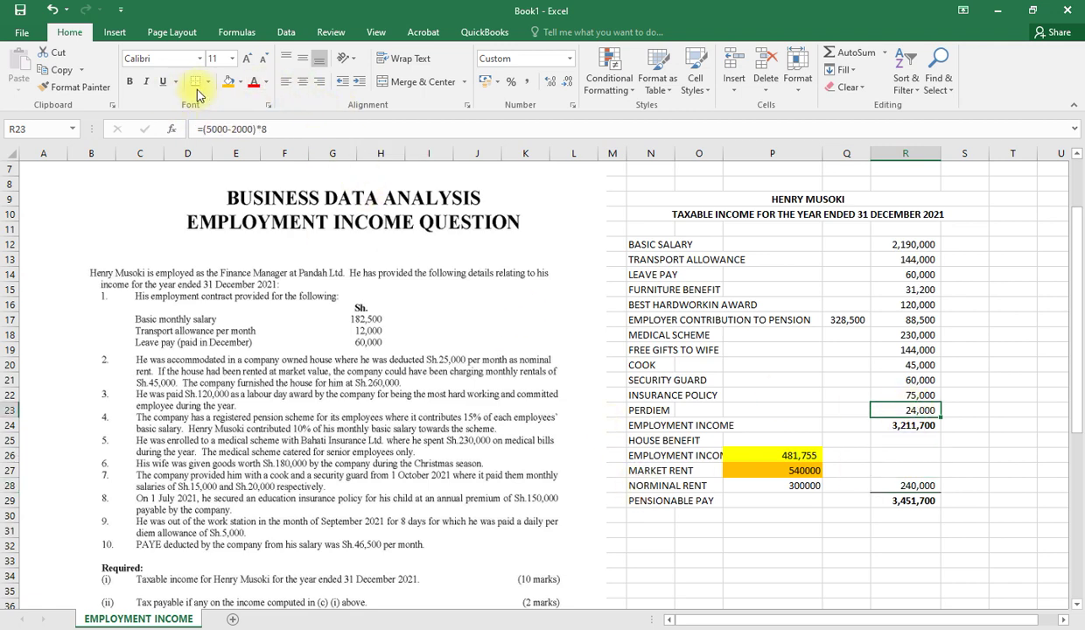
Step: Enter the heading LESS ALLOWABLE DEDUCTIONS in N30 below the pensionable pay label
left_click(668, 517)
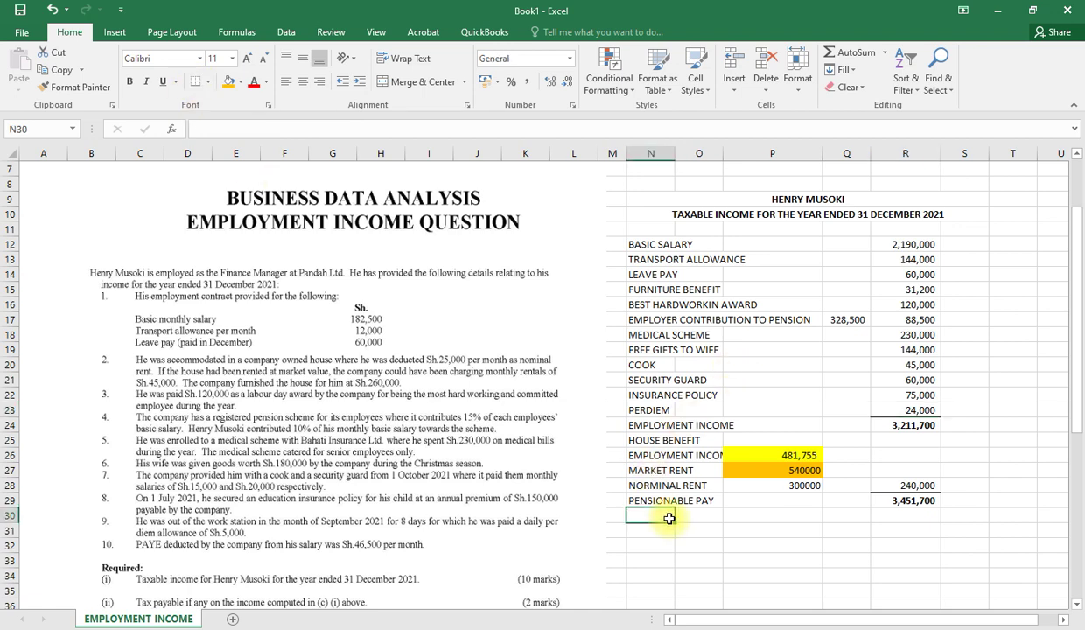
type("L")
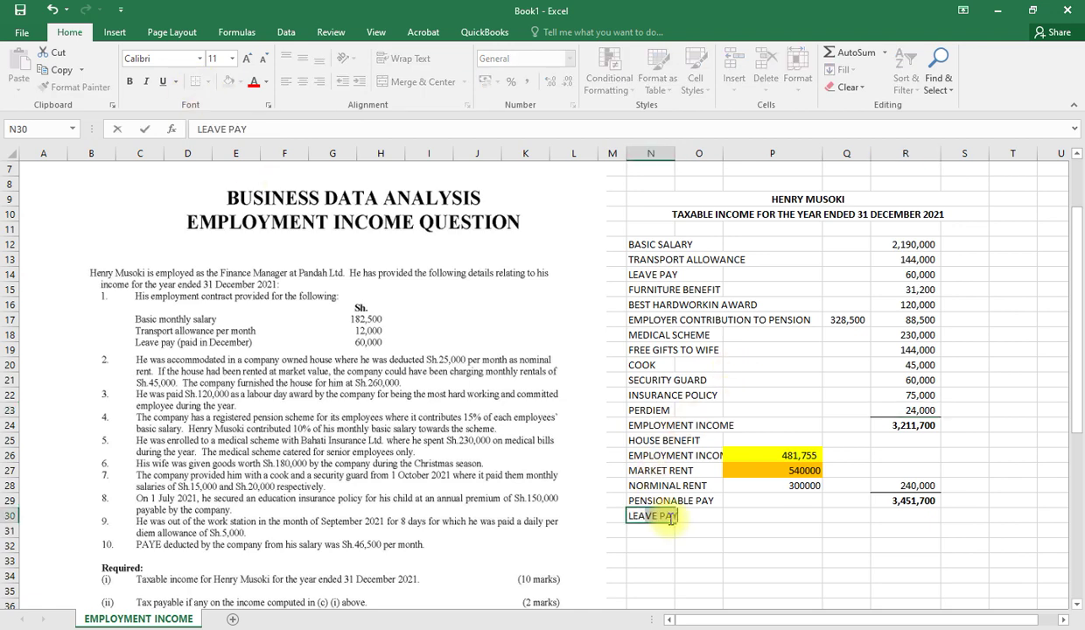
type("EASS")
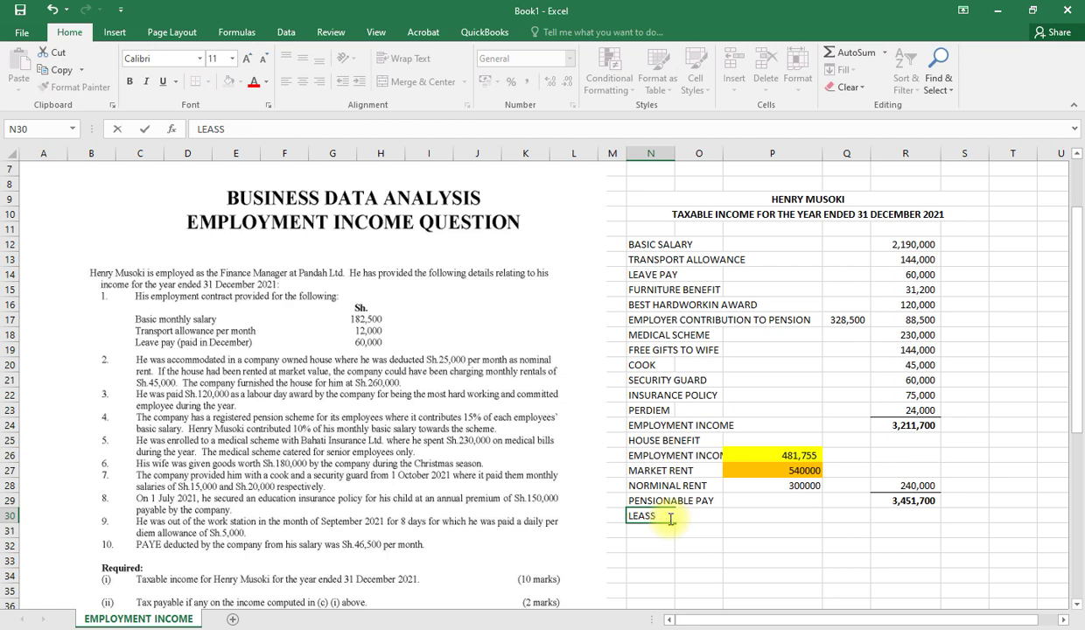
key("BackSpace")
key("BackSpace")
type("LLOWABLE DE")
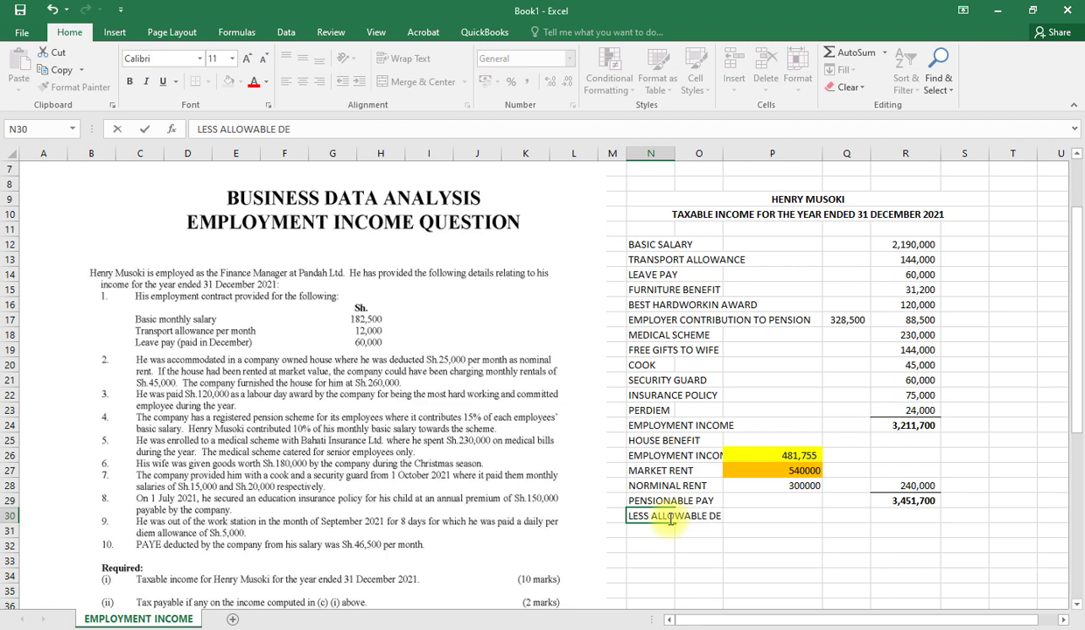
type("DUCTIONS")
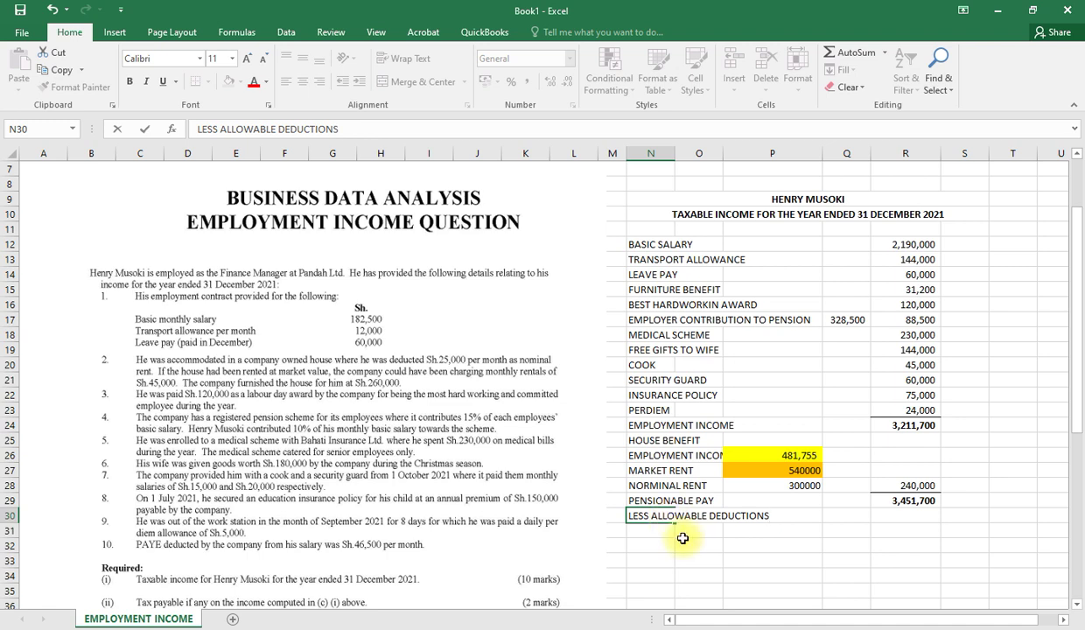
key("Return")
Step: Make the LESS ALLOWABLE DEDUCTIONS heading in N30 and the EMPLOYMENT INCOME label in N26 bold
left_click(660, 517)
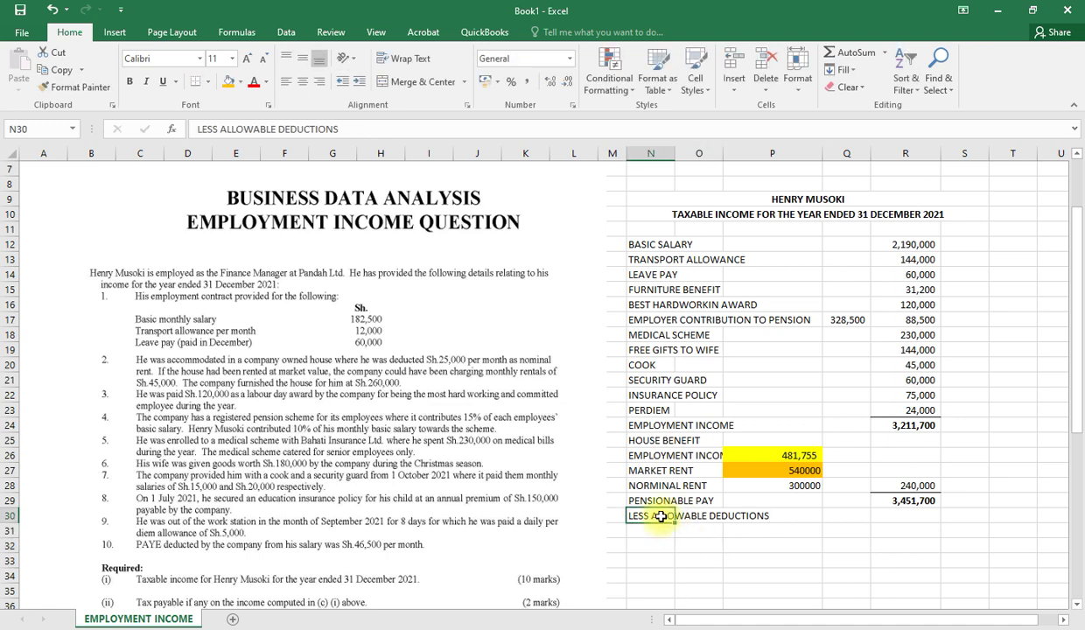
key("ctrl+b")
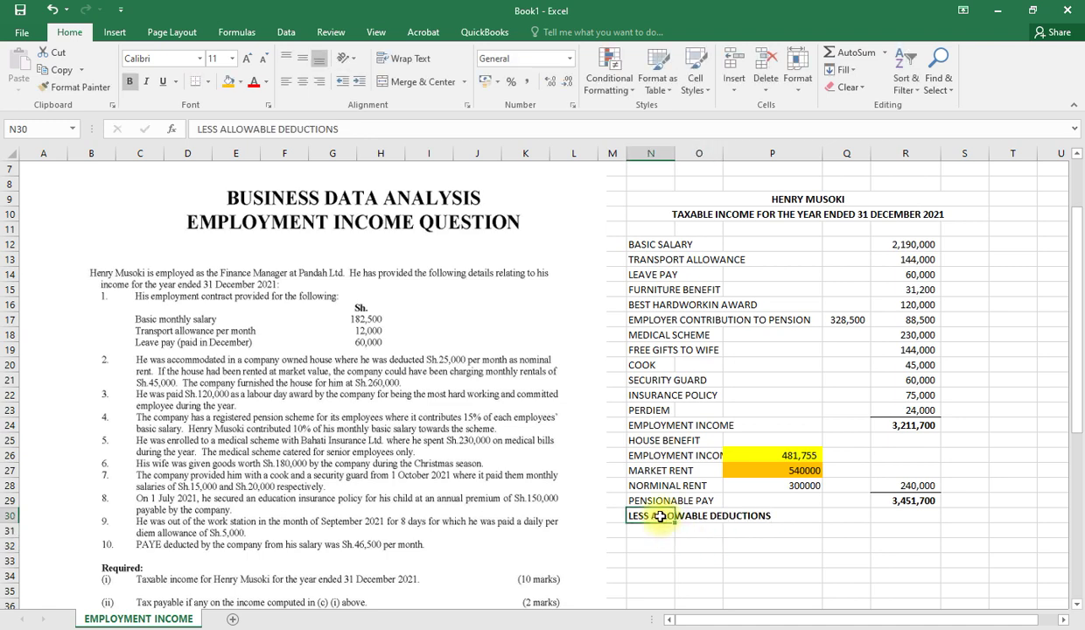
left_click(669, 456)
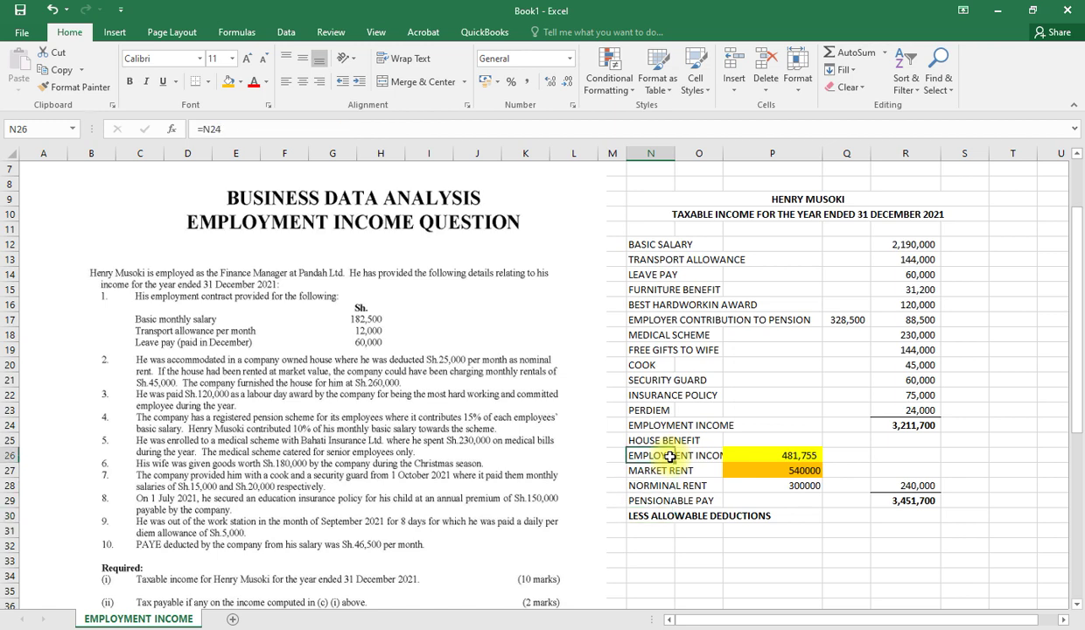
key("ctrl+b")
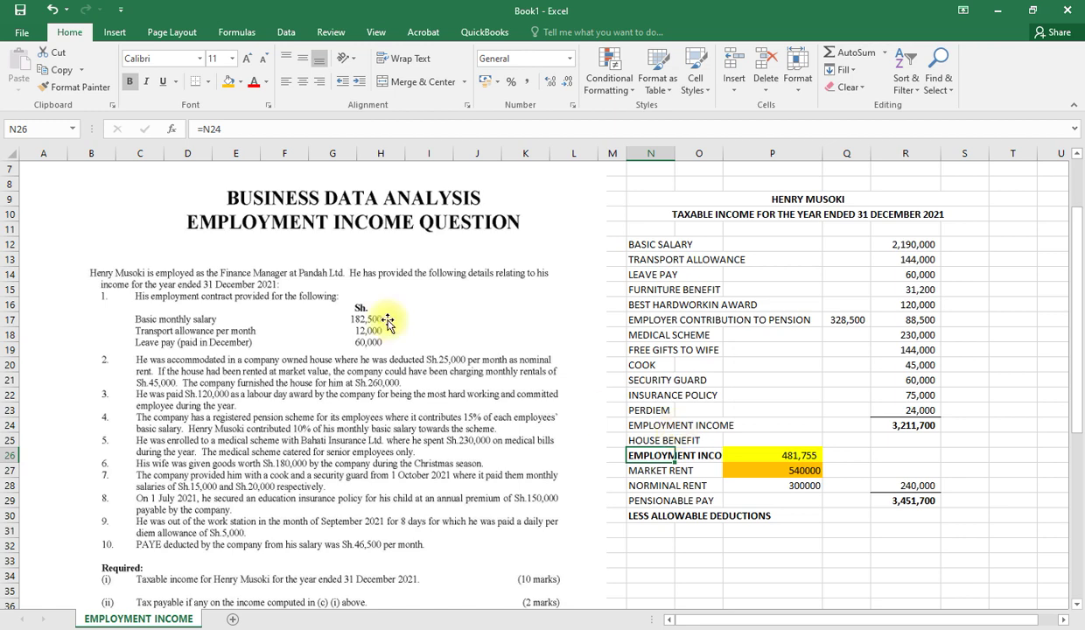
Step: Remove bold from the EMPLOYMENT INCOME label in N26 and make the EMPLOYMENT INCOME label in N24 bold
left_click(130, 80)
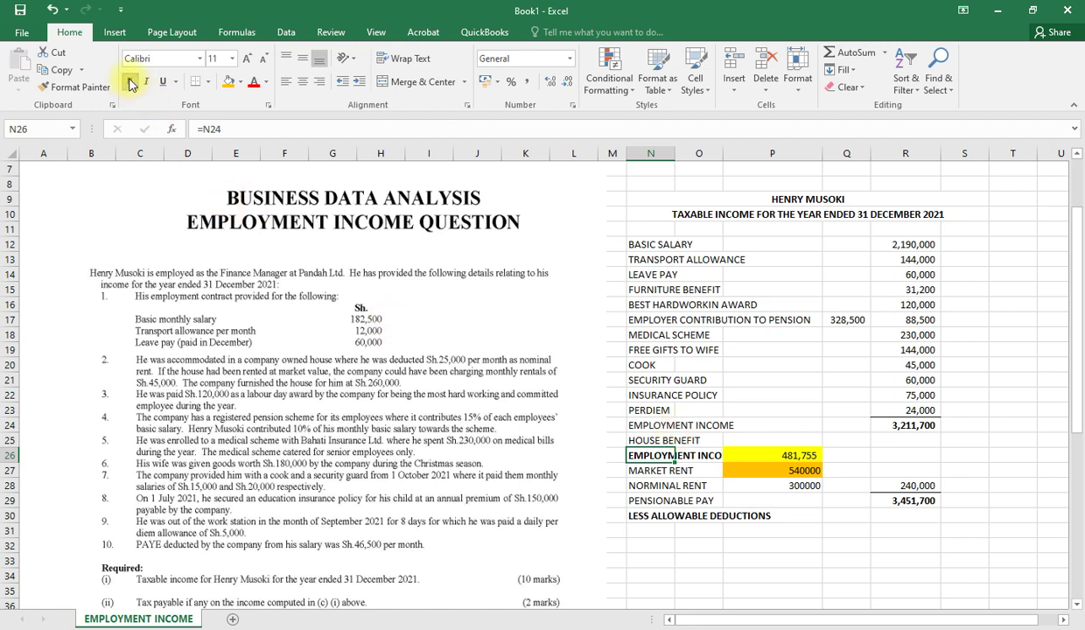
left_click(652, 425)
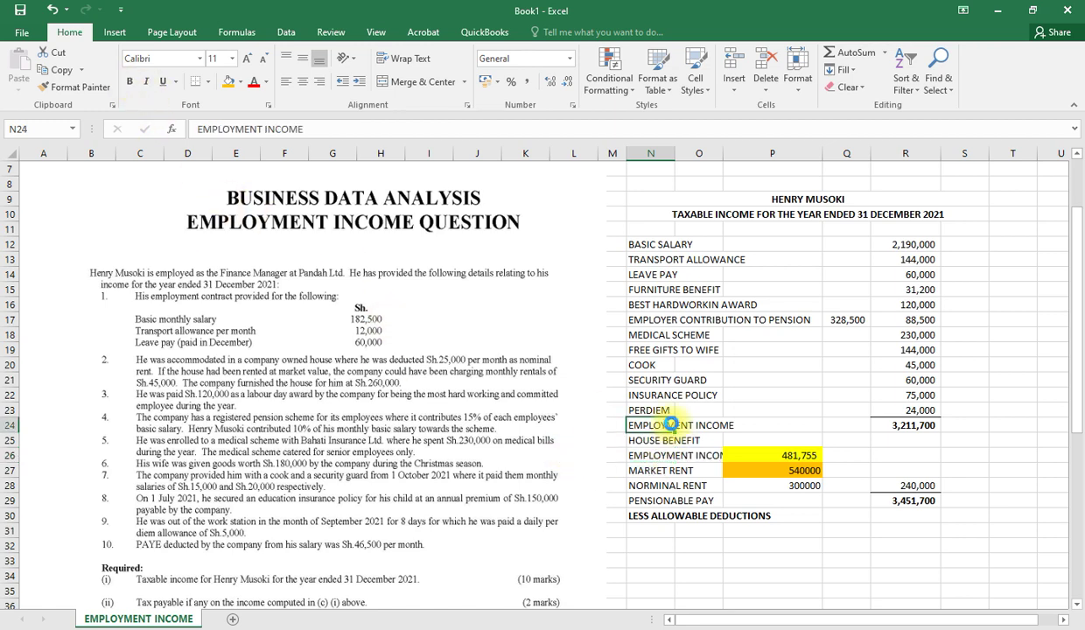
key("ctrl+b")
Step: Enter the labels CONTRIBUTION TO PENSION in N31 and ACTUAL CONTRIBUTION in N32 under the allowable deductions heading
left_click(655, 533)
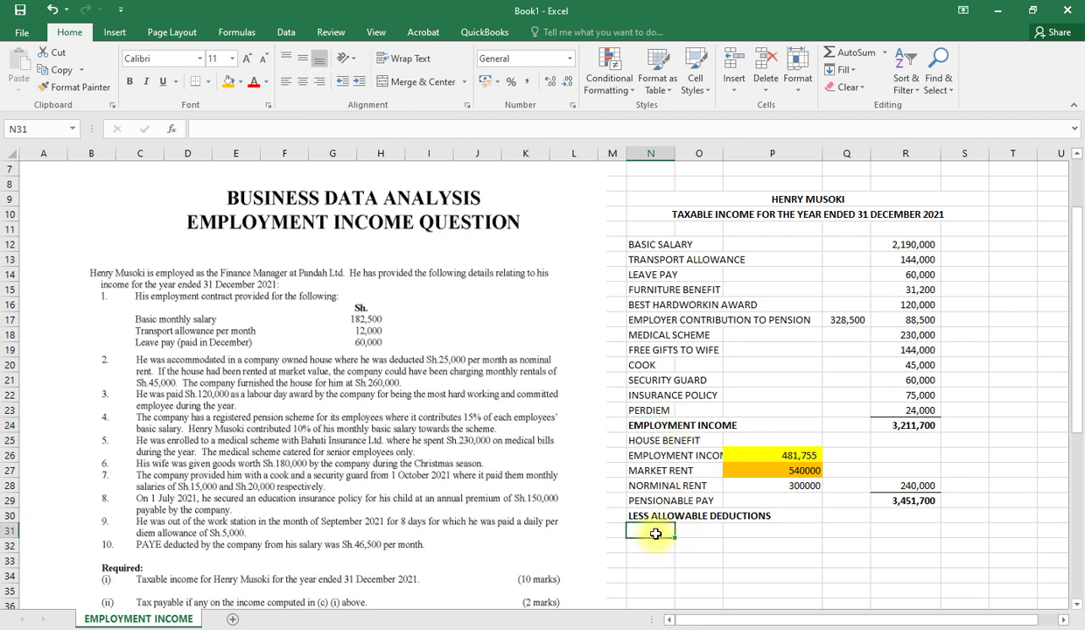
type("CON")
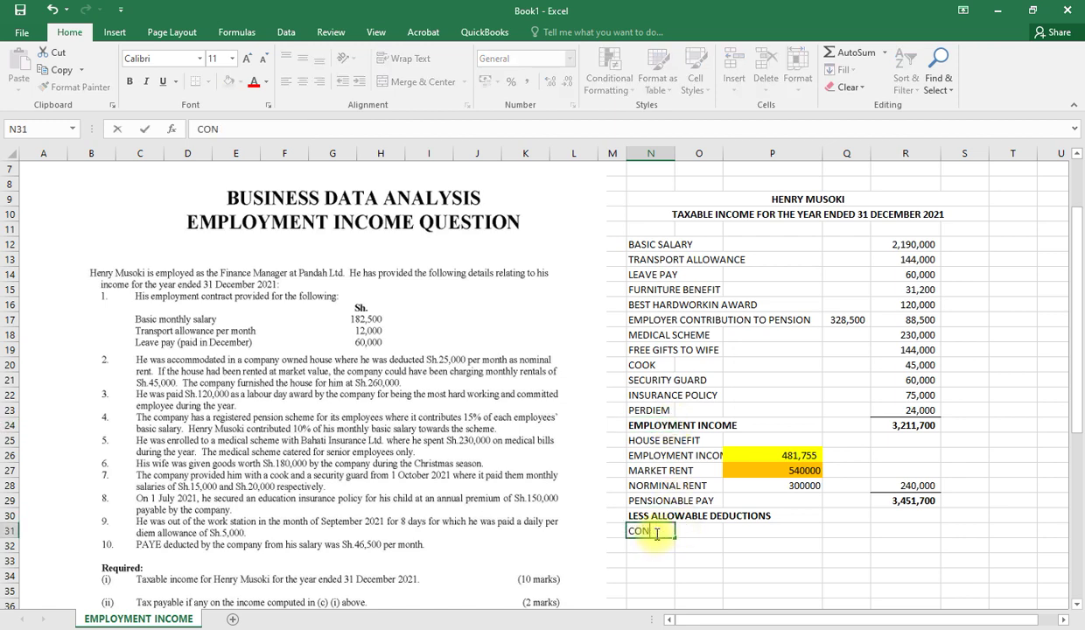
type("TRIBUTION TO")
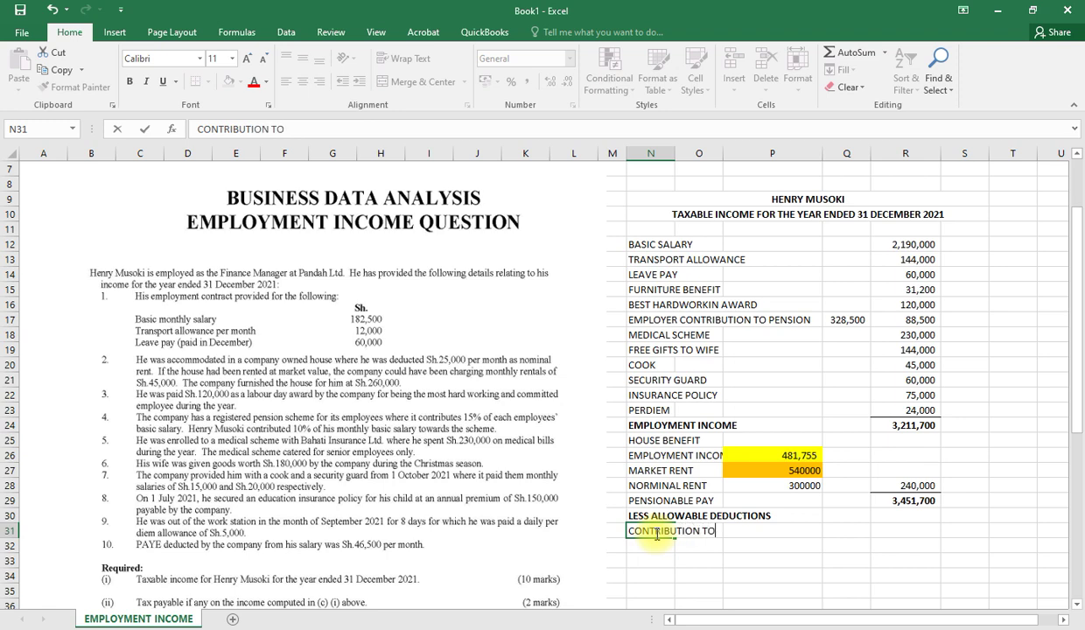
type(" PENSION")
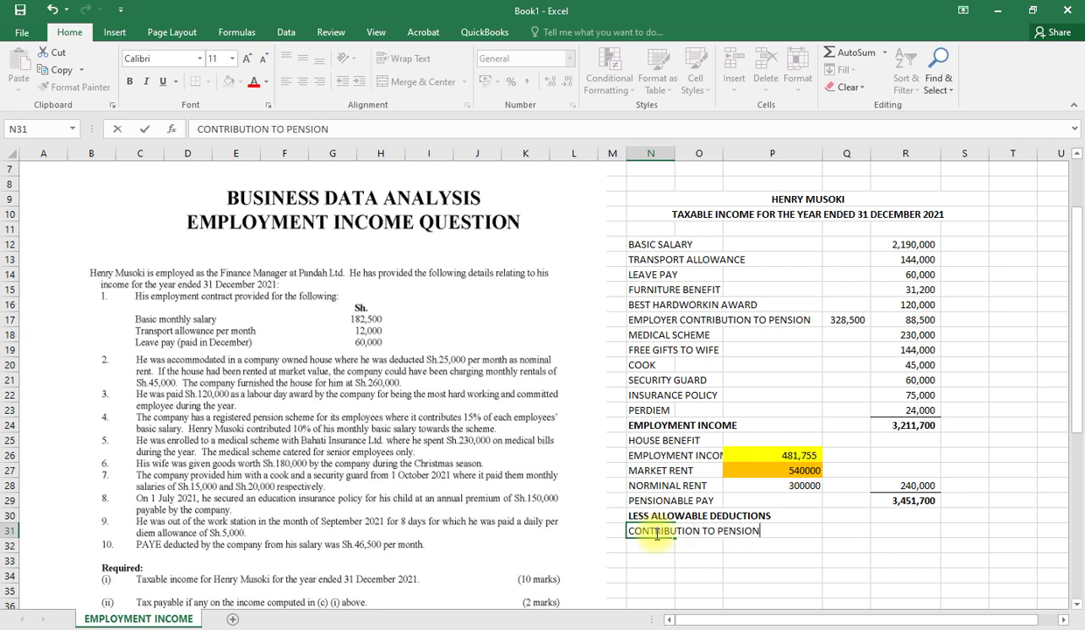
left_click(653, 547)
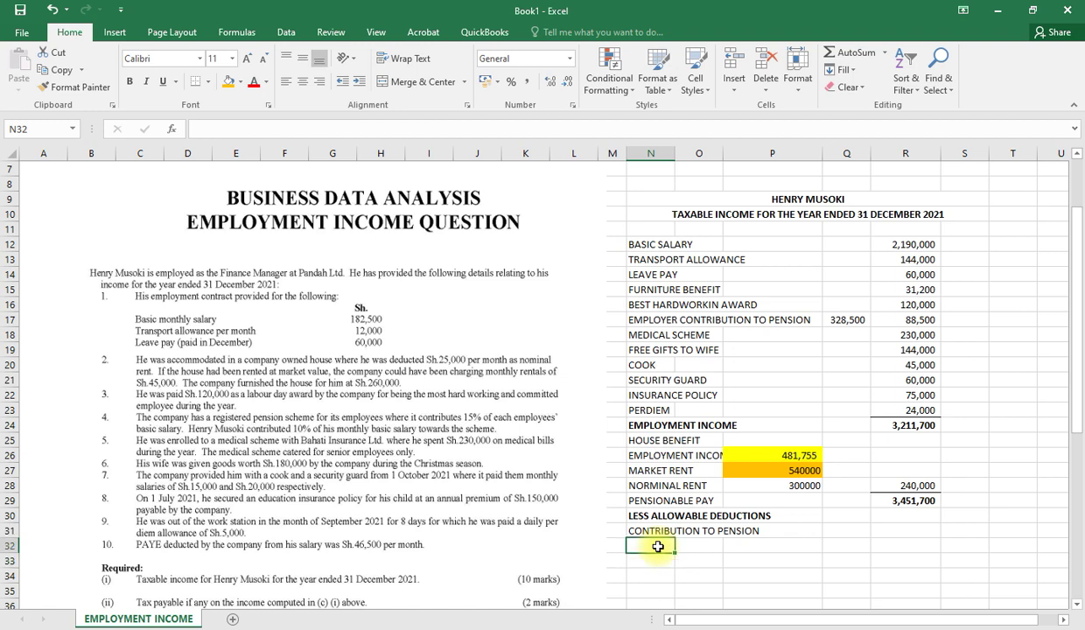
type("ACTUA")
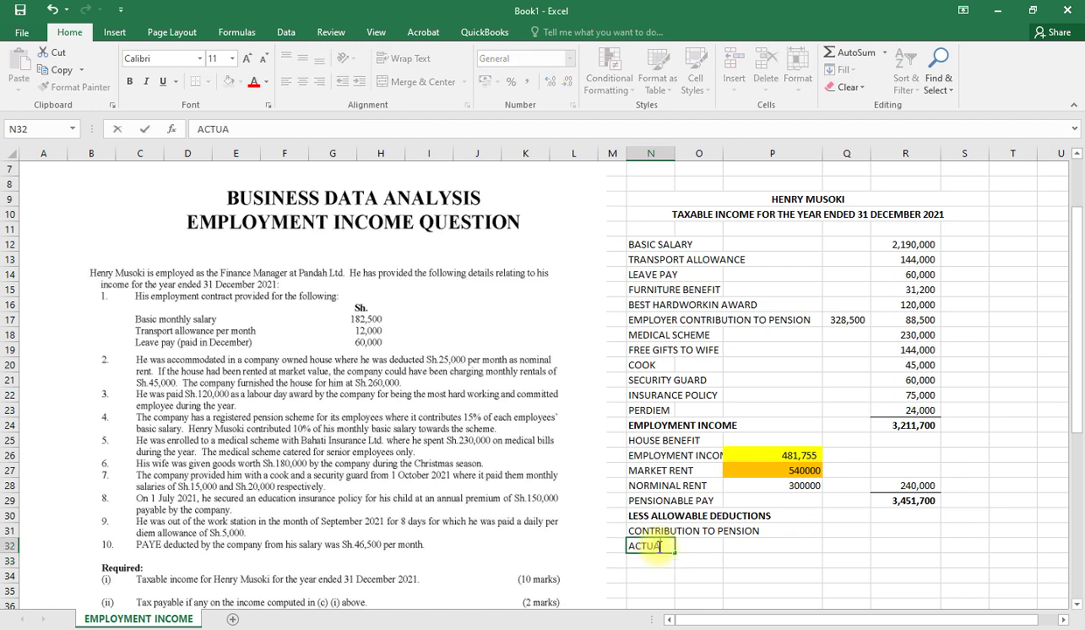
type("L CONTRIBUT")
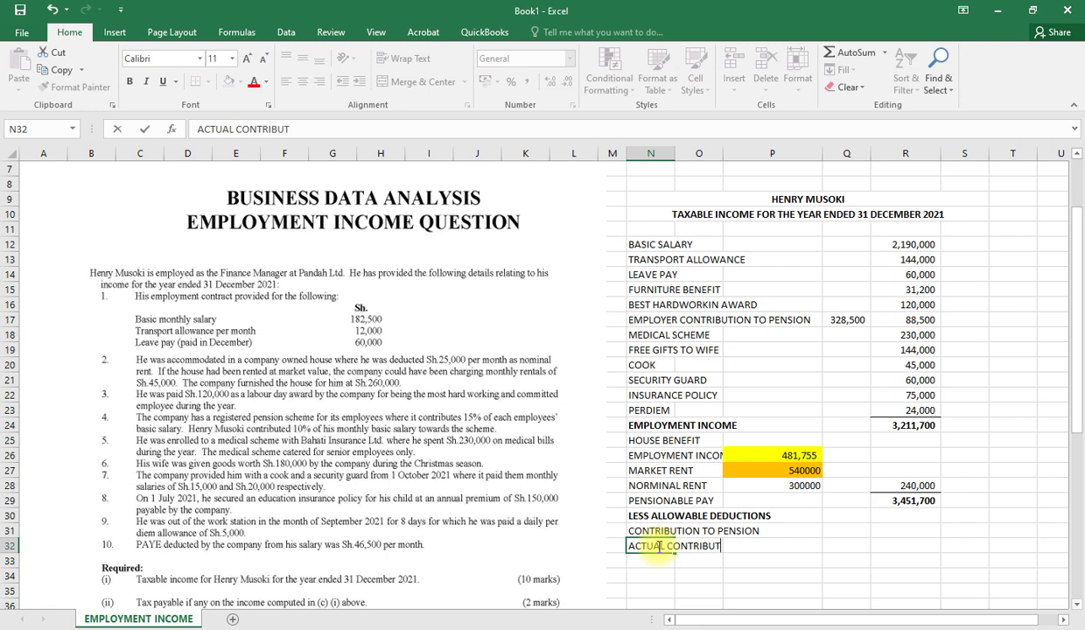
type("ION")
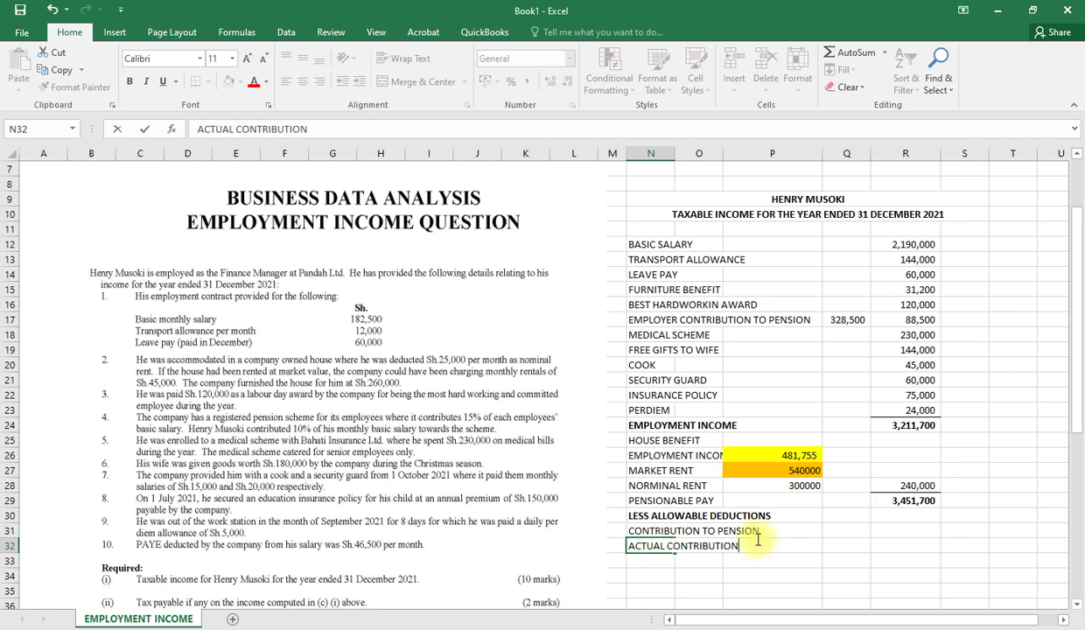
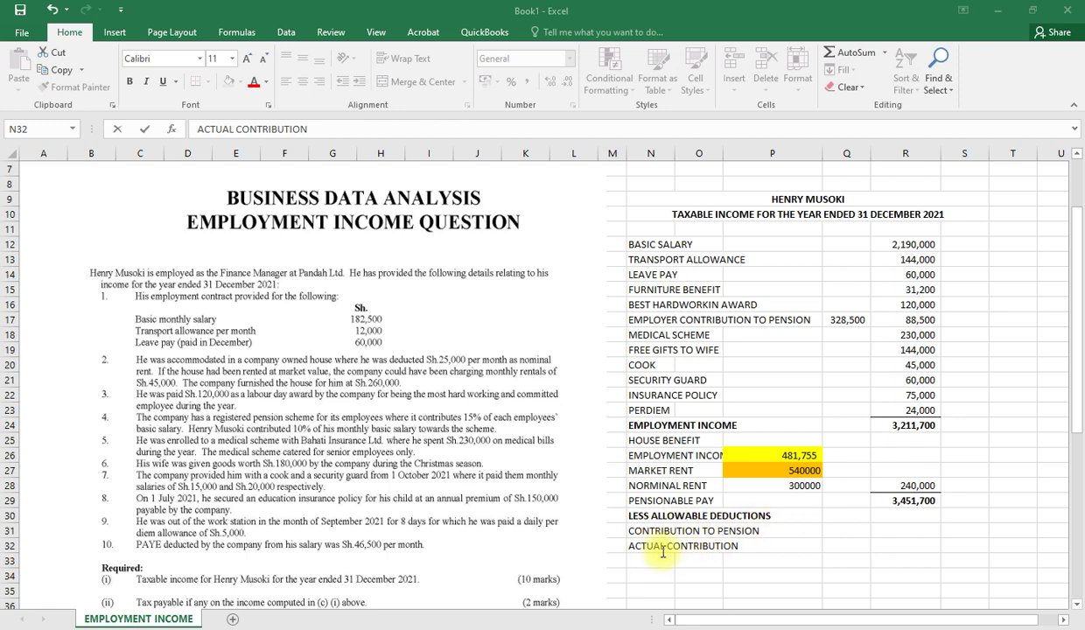
Step: Calculate the actual pension contribution in Q32 as 10% of the basic salary with =R12*10%
left_click(842, 544)
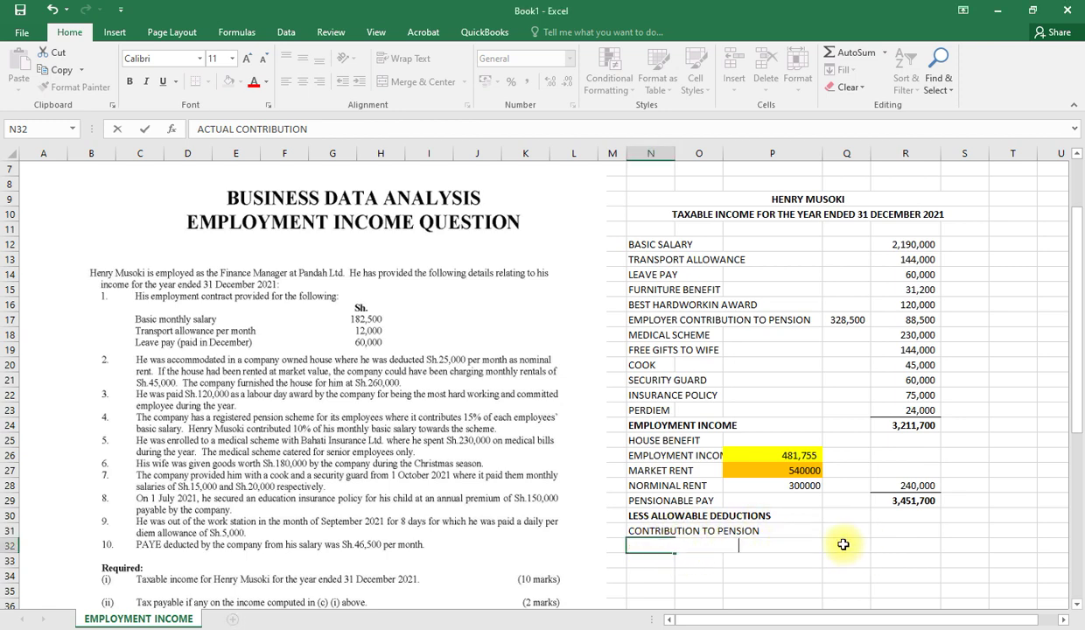
left_click(842, 544)
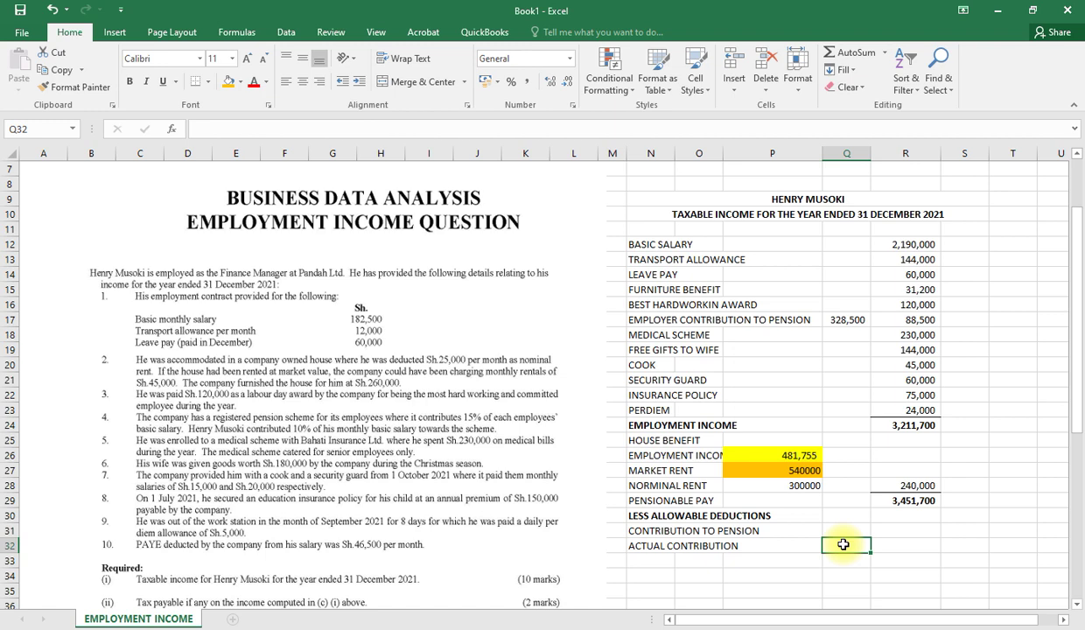
type("=")
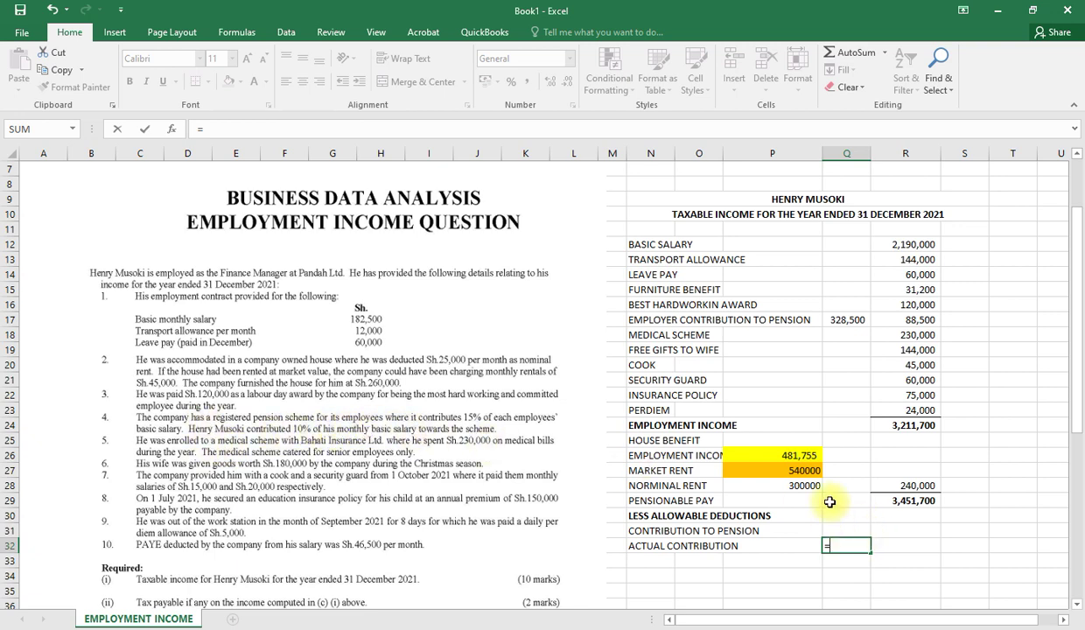
left_click(898, 244)
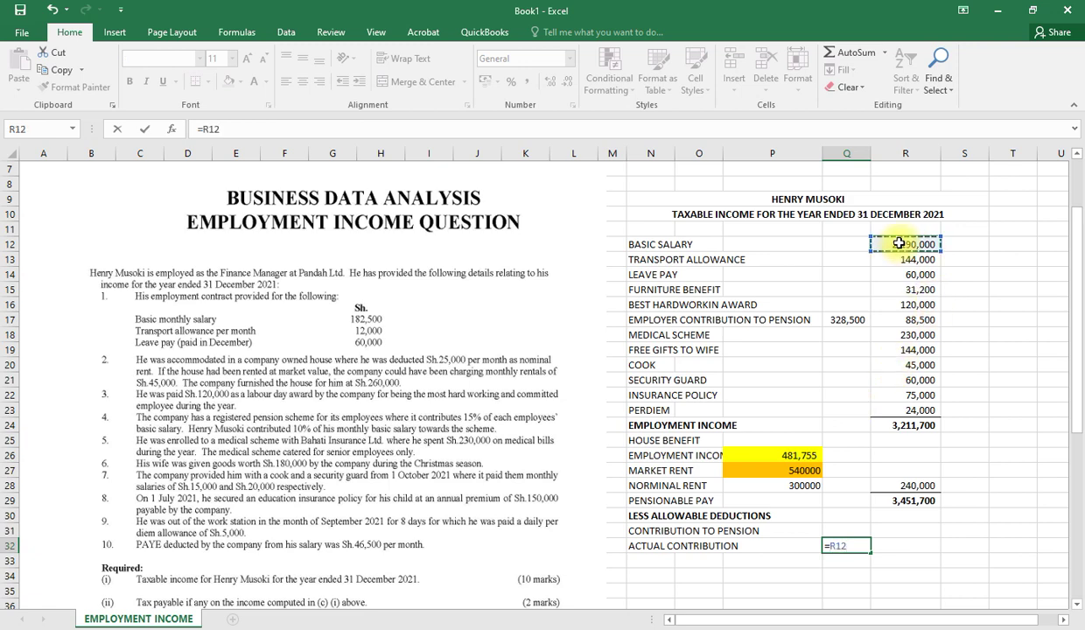
type("*10%")
key("Return")
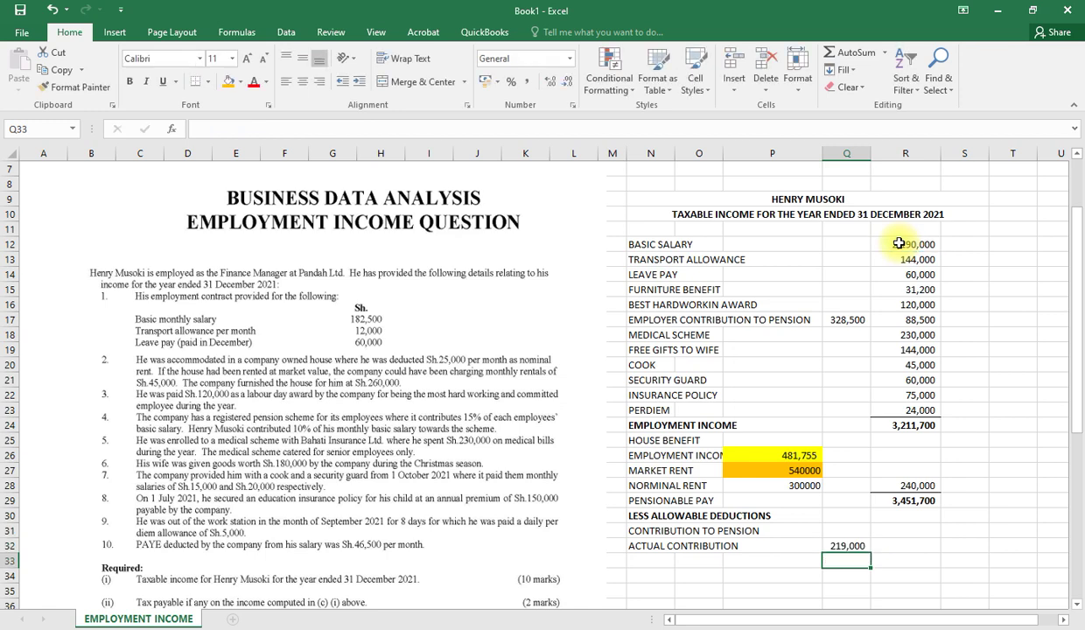
Step: Add the label SET LIMIT in N33 and enter =240000 as its amount in Q33
left_click(664, 560)
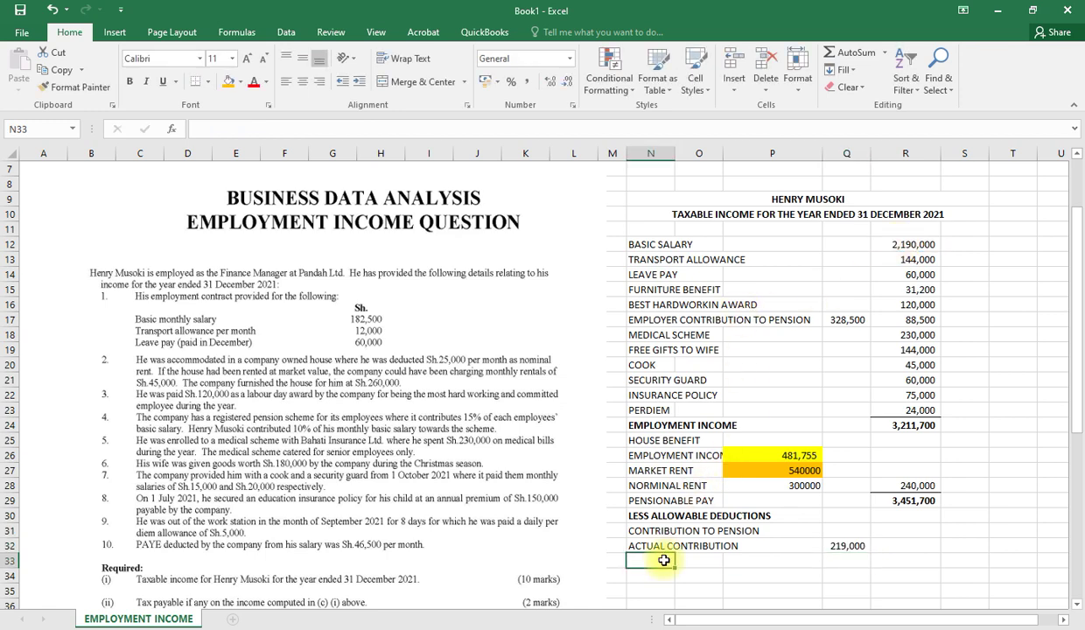
type("SET")
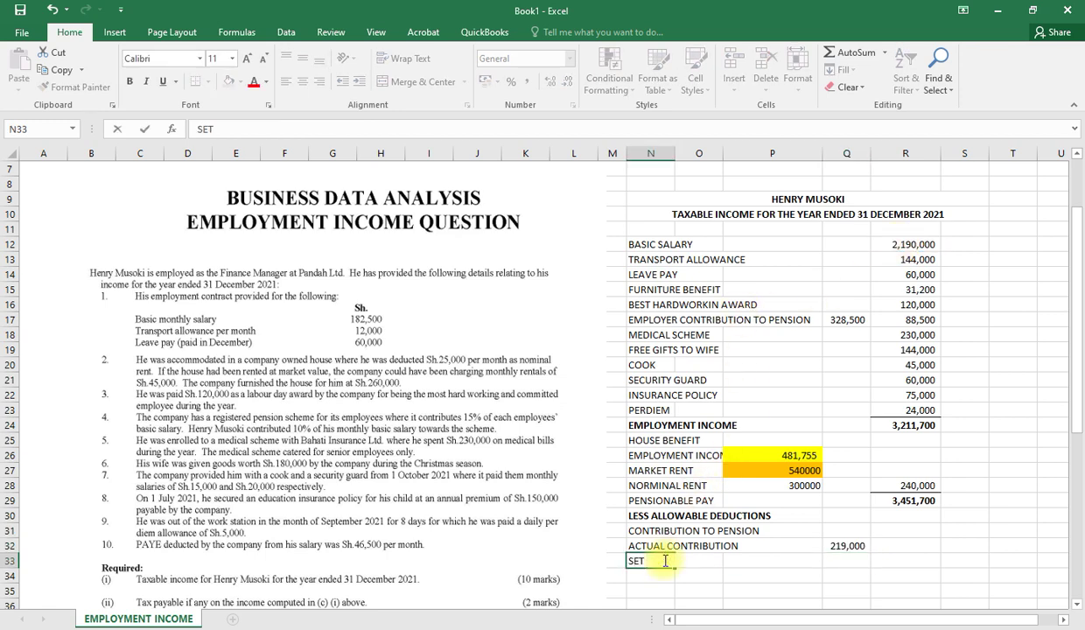
type(" LIMIT")
left_click(849, 567)
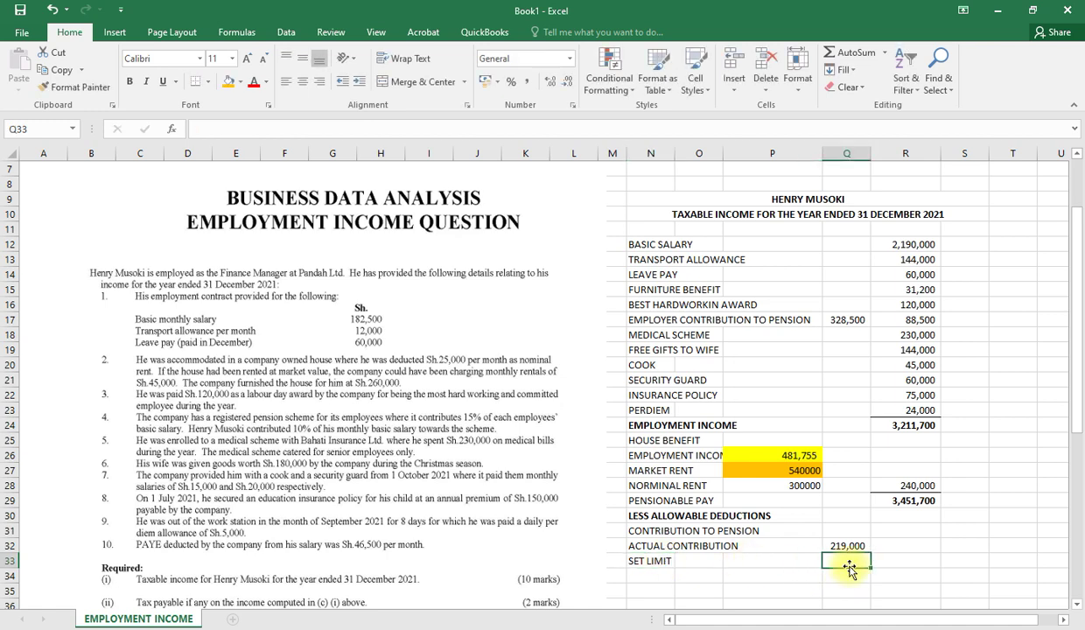
type("=240000")
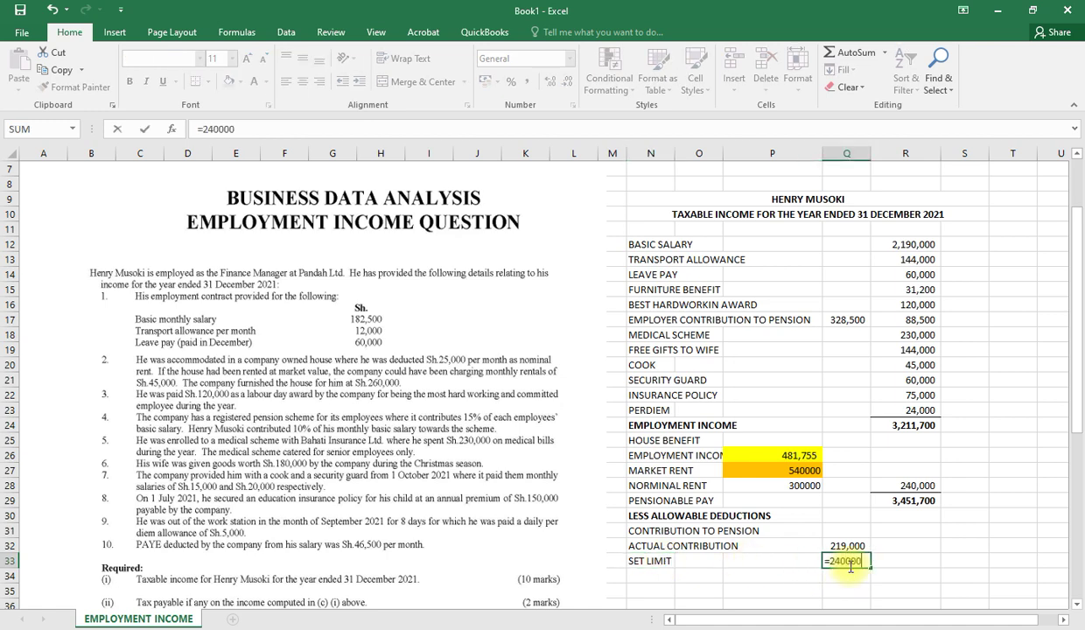
key("Return")
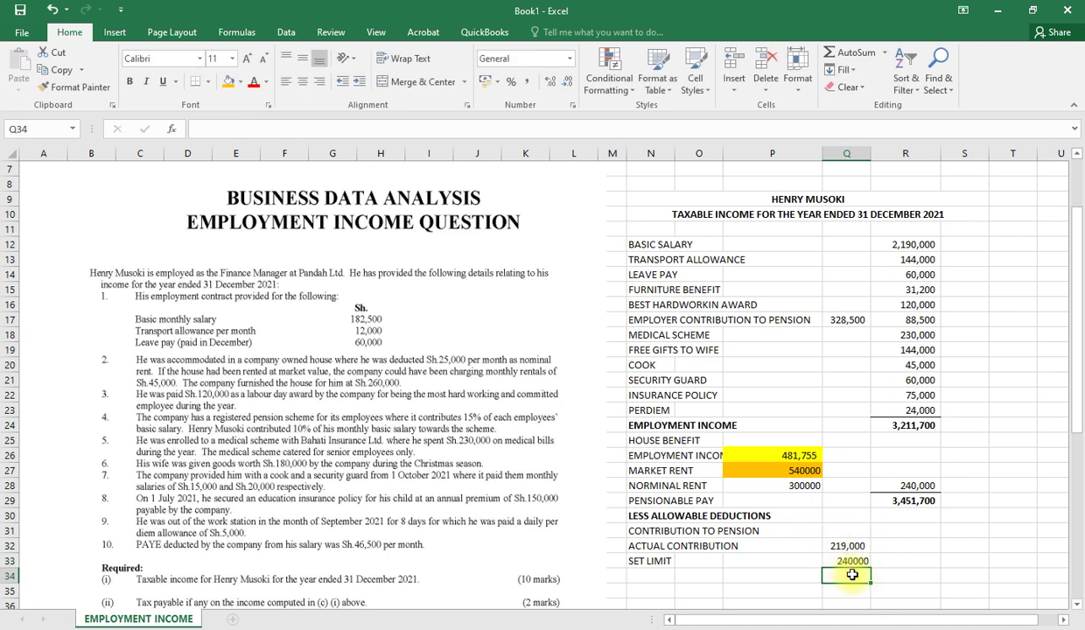
Step: Format the set limit amount in Q33 with thousands separators and no decimal places
left_click(845, 561)
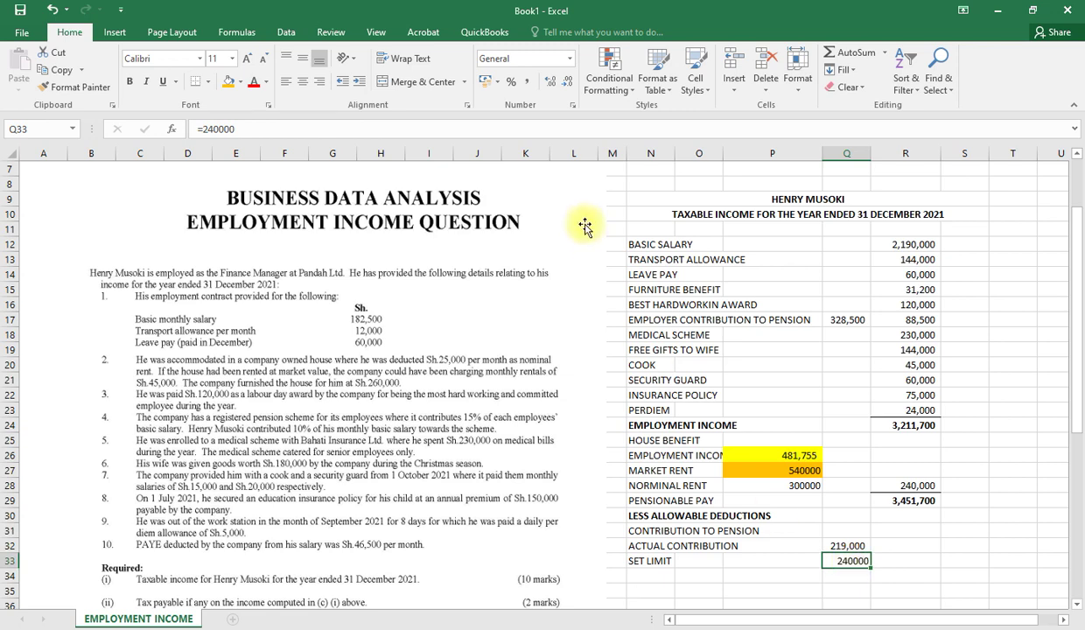
left_click(528, 82)
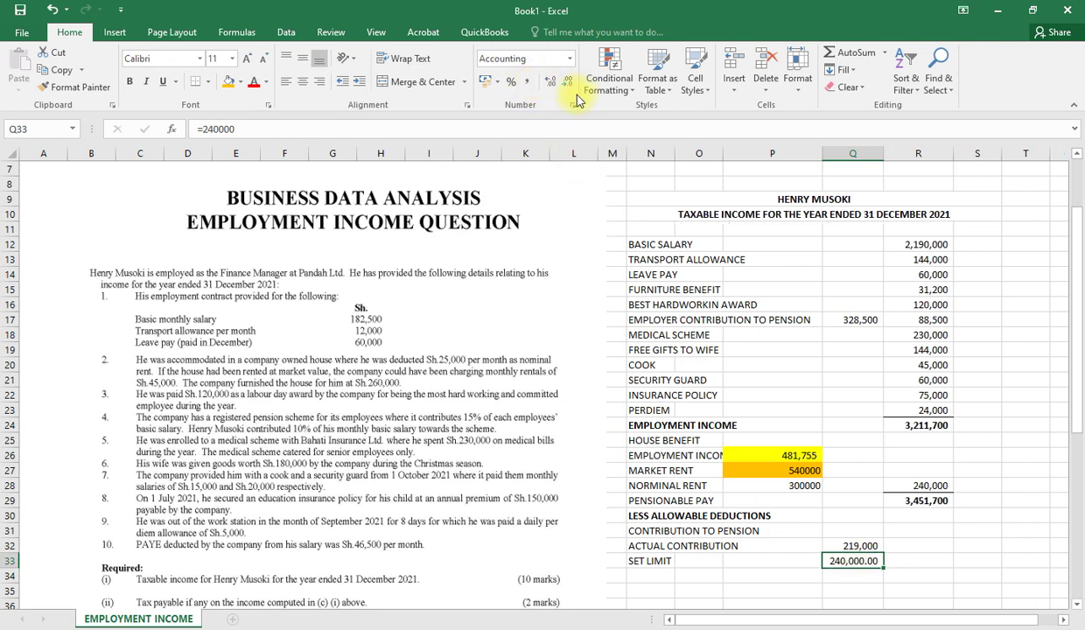
left_click(569, 85)
left_click(570, 85)
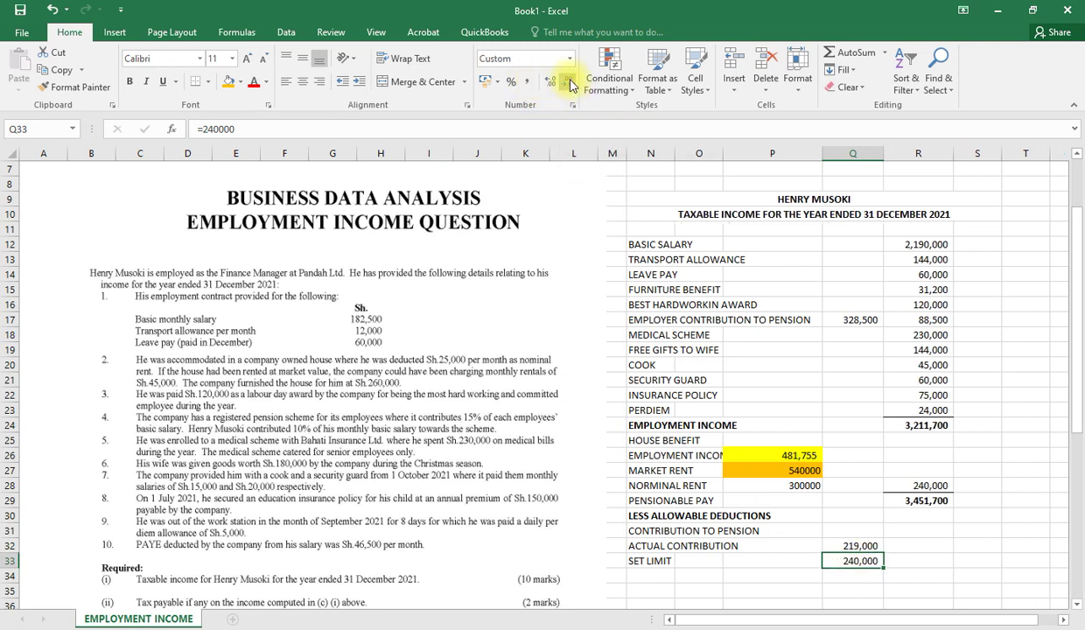
Step: Enter the allowable pension deduction in R33 as the negative of the actual contribution with =-Q32
left_click(914, 558)
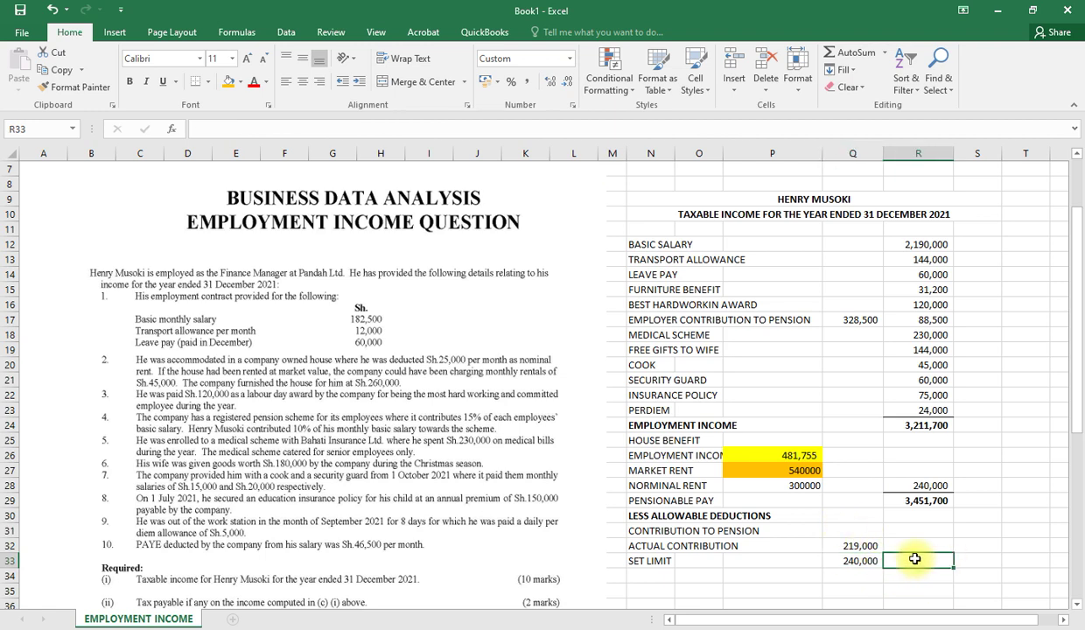
type("=")
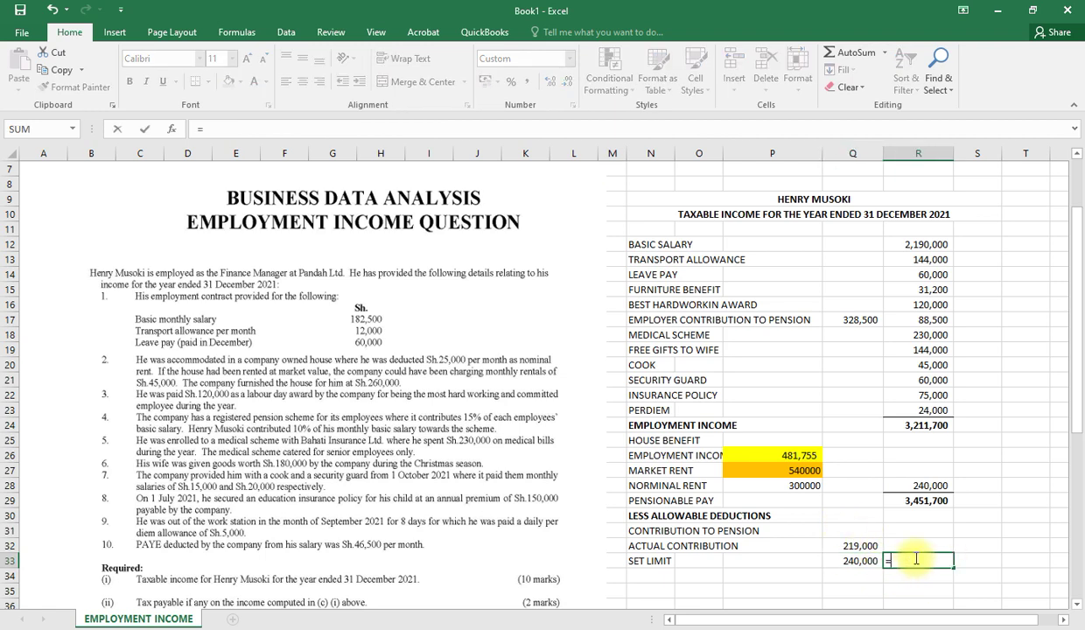
type("-")
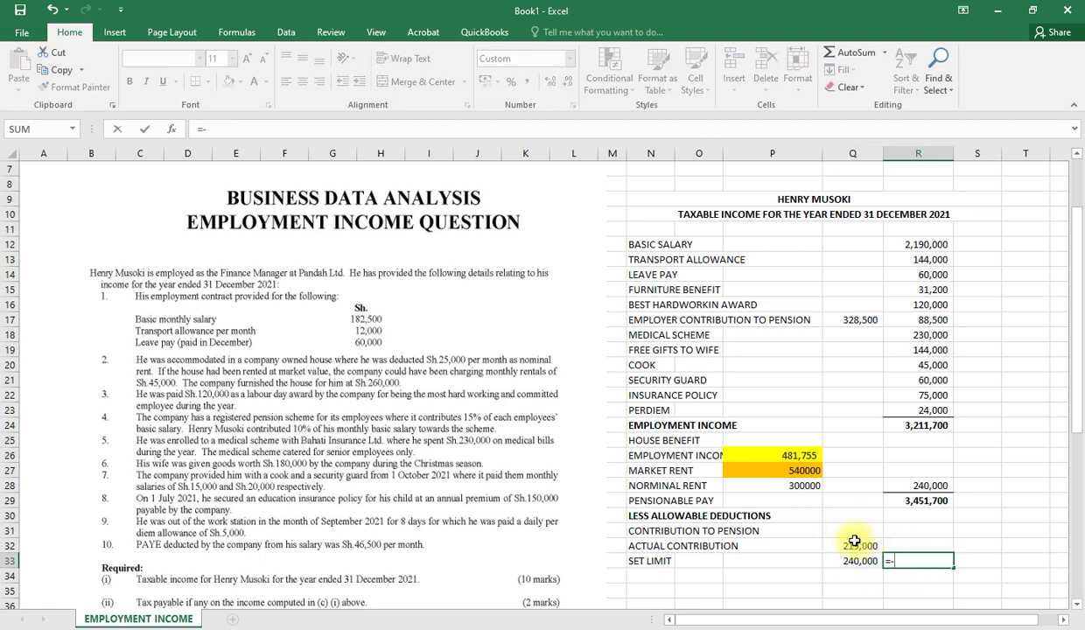
left_click(853, 545)
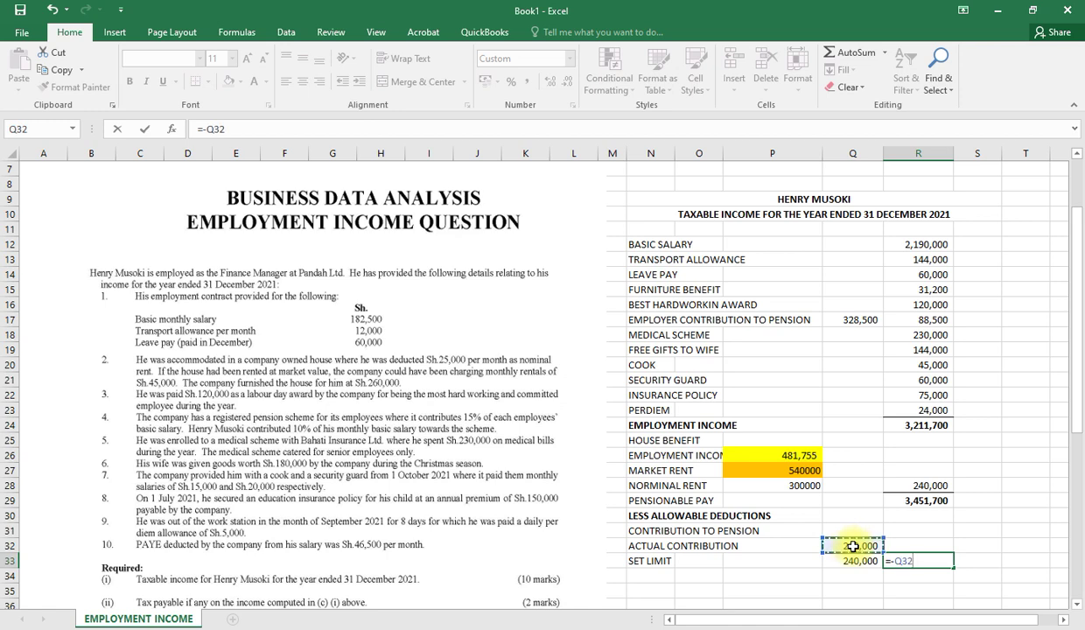
key("Return")
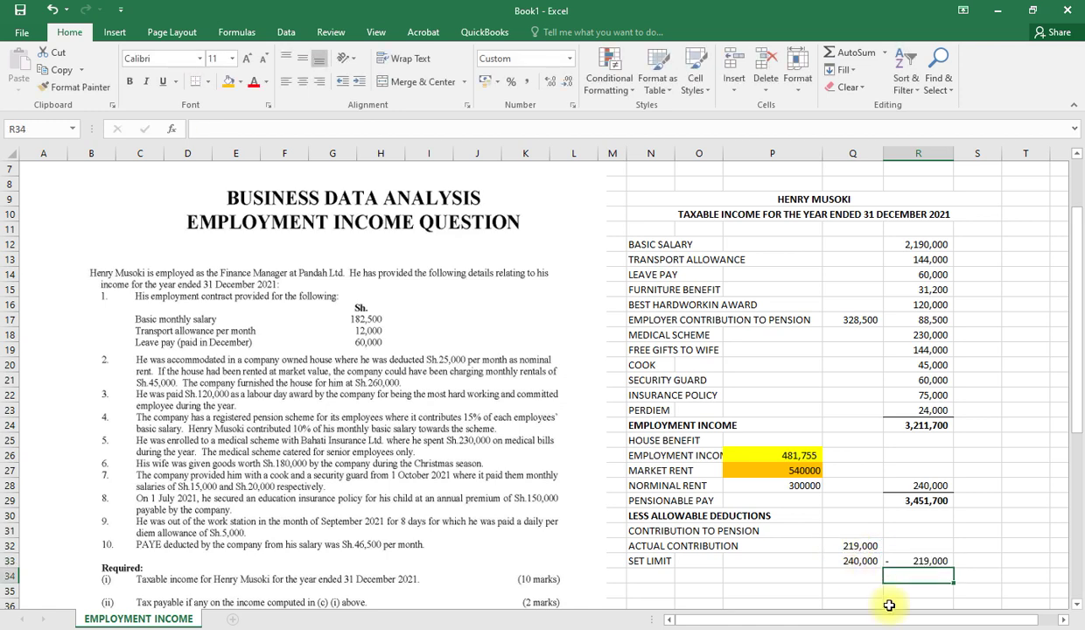
Step: Apply the custom number format #,##0;(#,##0) to the pension deduction in R33 so negatives appear in brackets
left_click(933, 562)
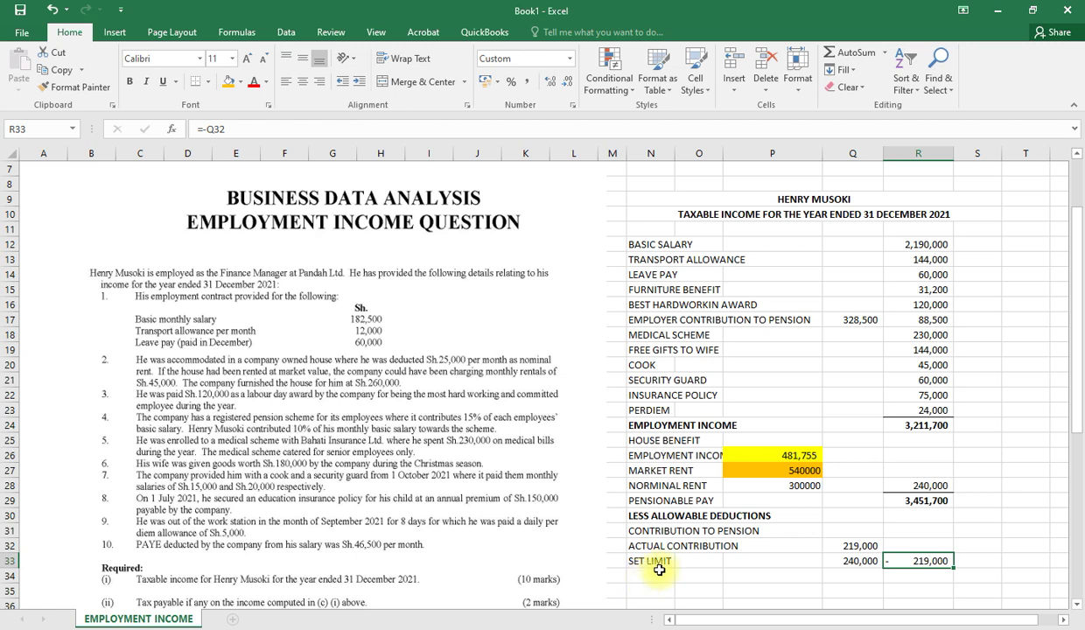
right_click(909, 562)
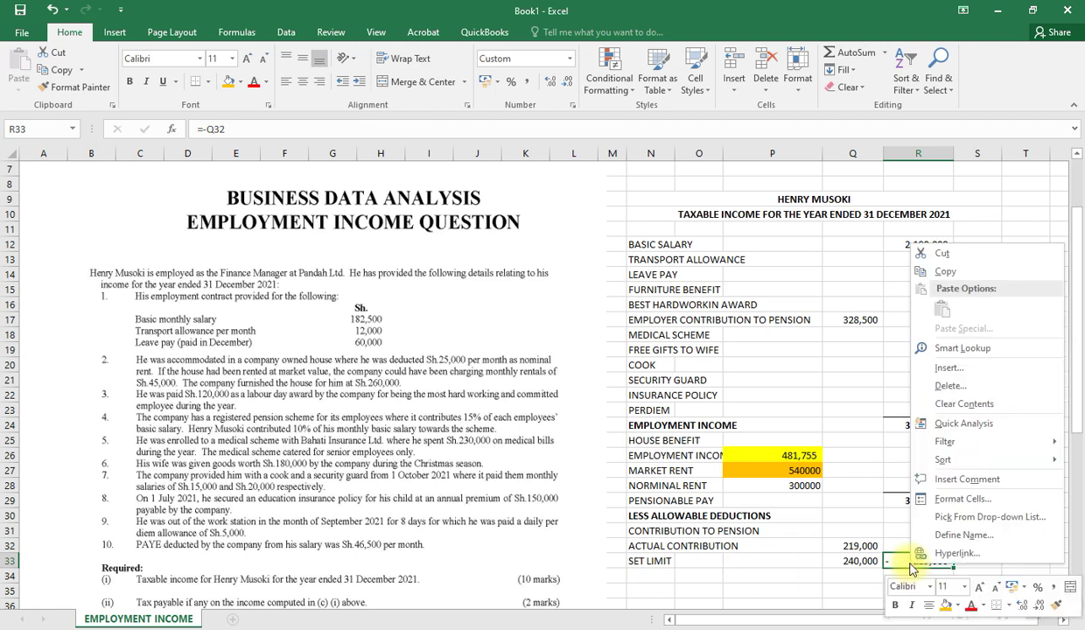
left_click(957, 499)
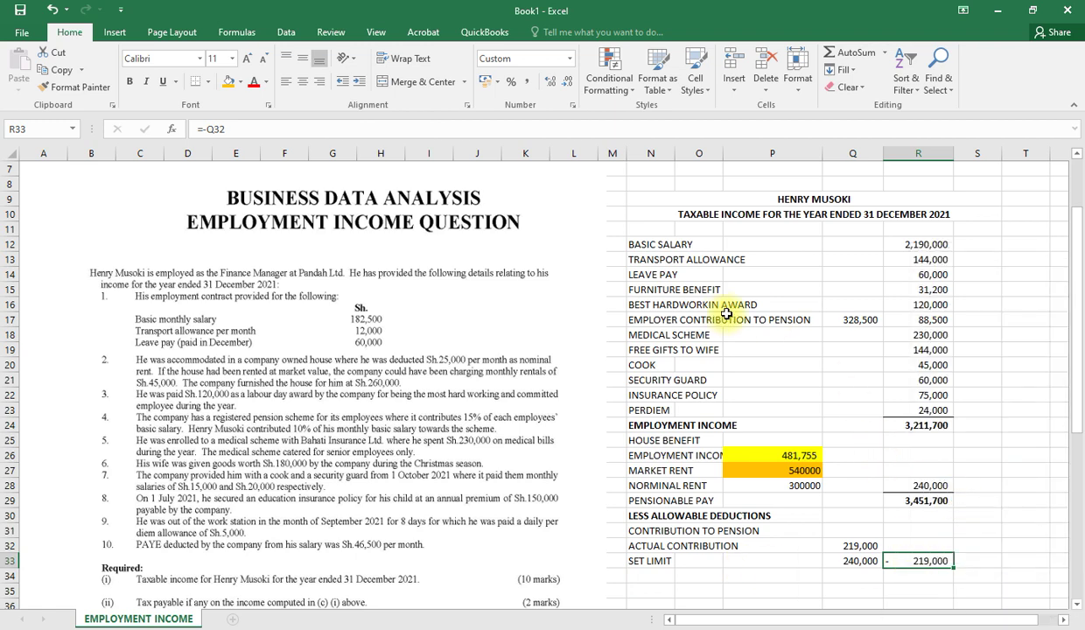
key("ctrl+1")
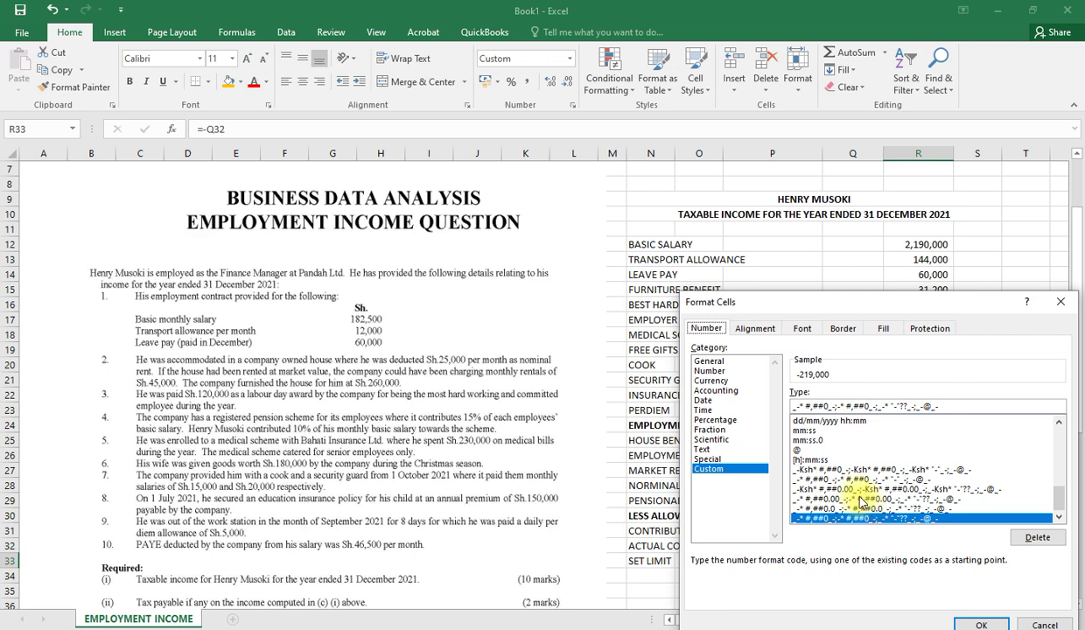
left_click(1059, 422)
left_click(1060, 426)
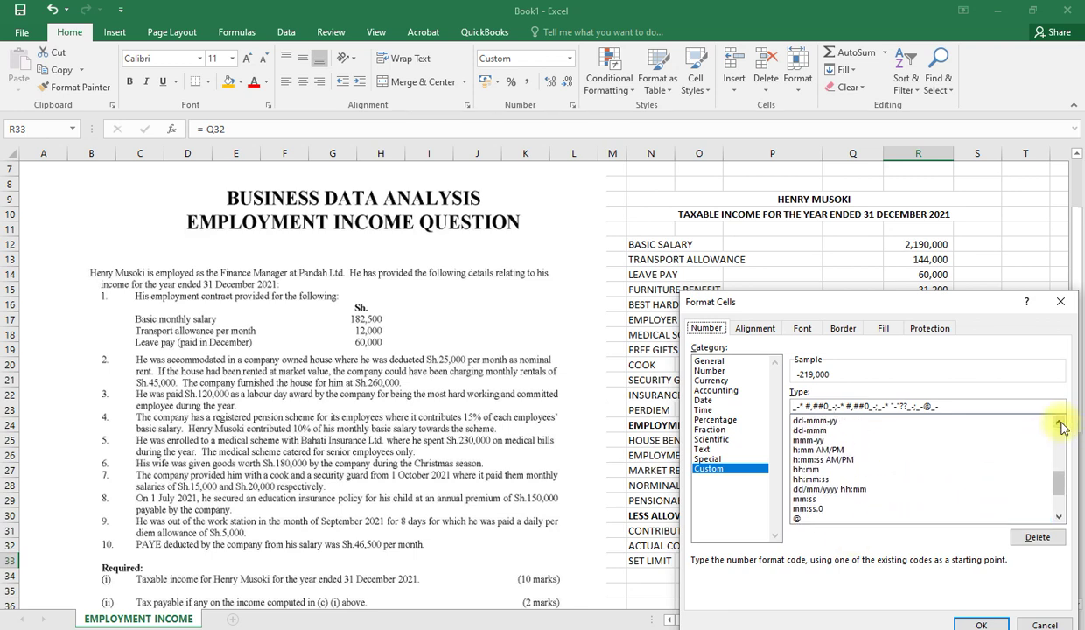
left_click(1060, 426)
left_click(1060, 426)
left_click(1060, 426)
left_click(1060, 426)
left_click(1061, 426)
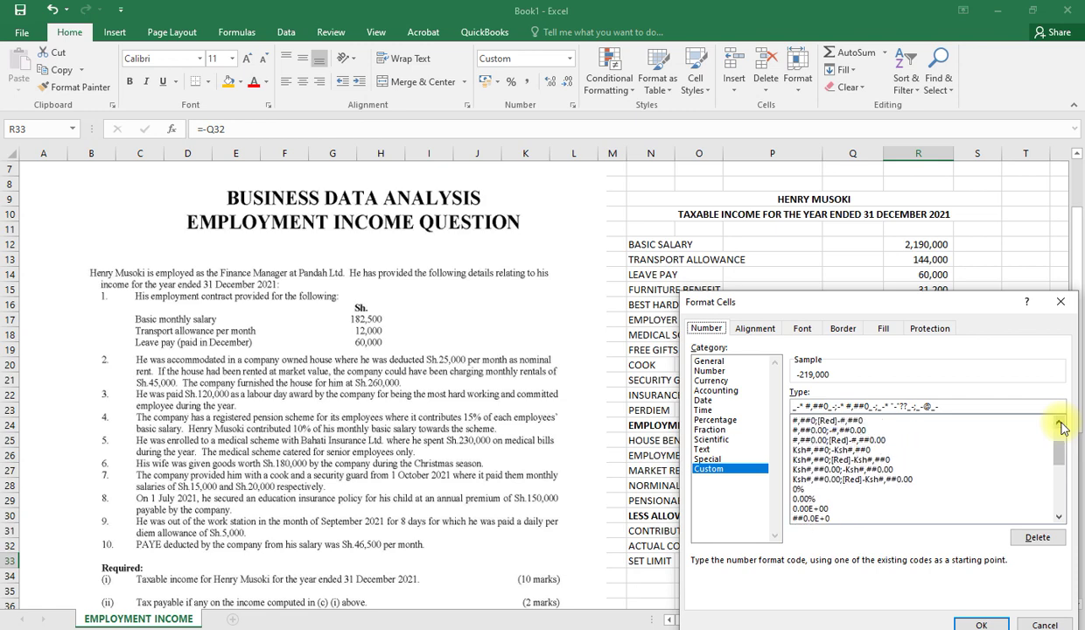
left_click(1060, 426)
left_click(1060, 426)
left_click(883, 449)
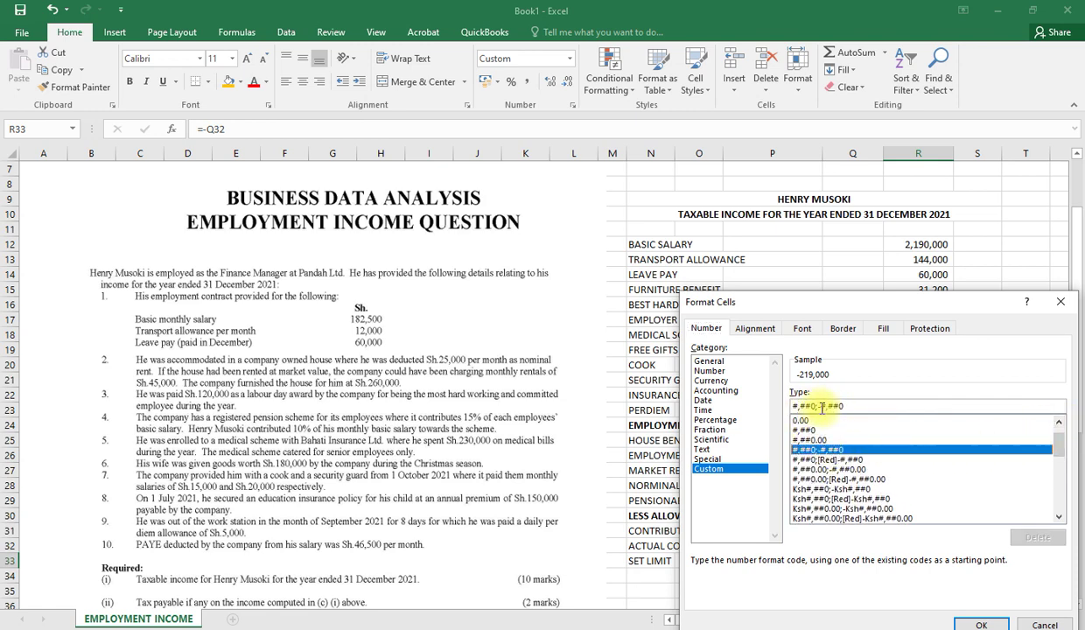
left_click(821, 406)
key("BackSpace")
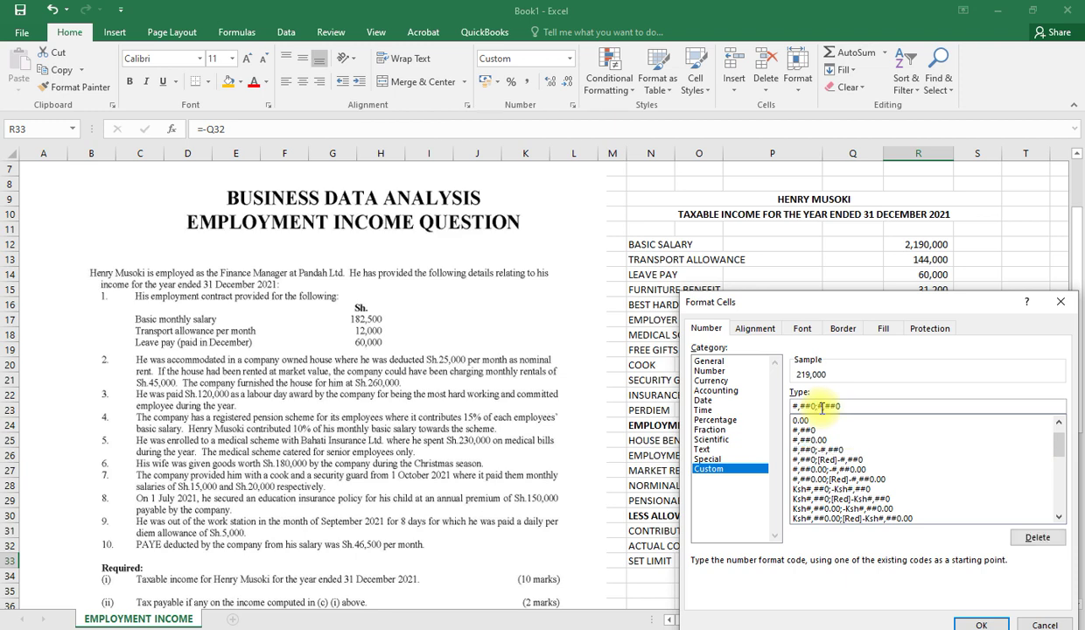
type("(")
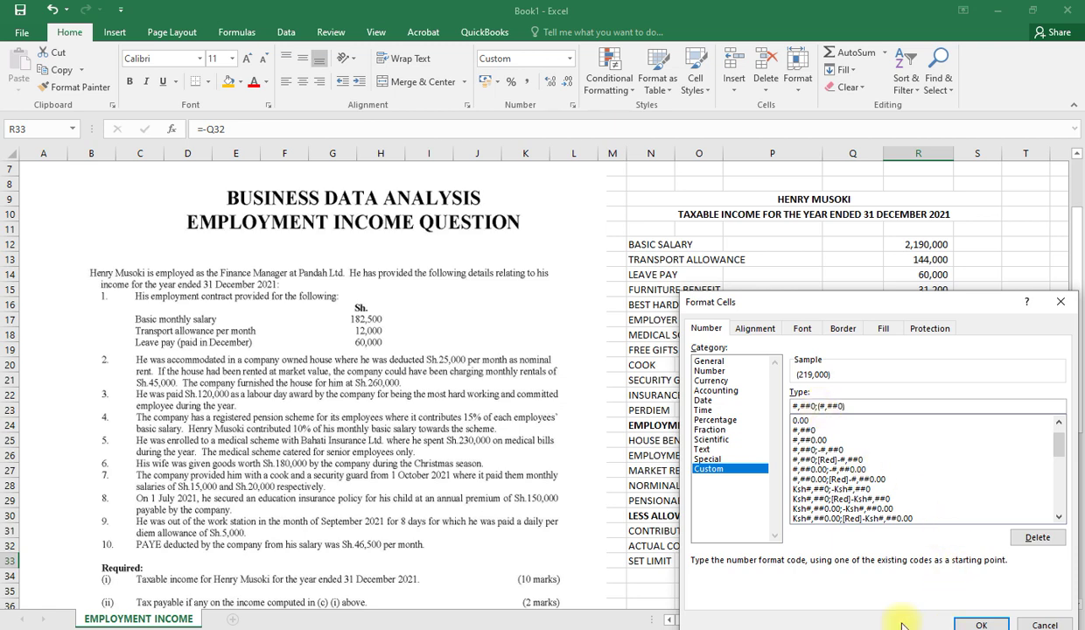
left_click_drag(909, 302, 906, 188)
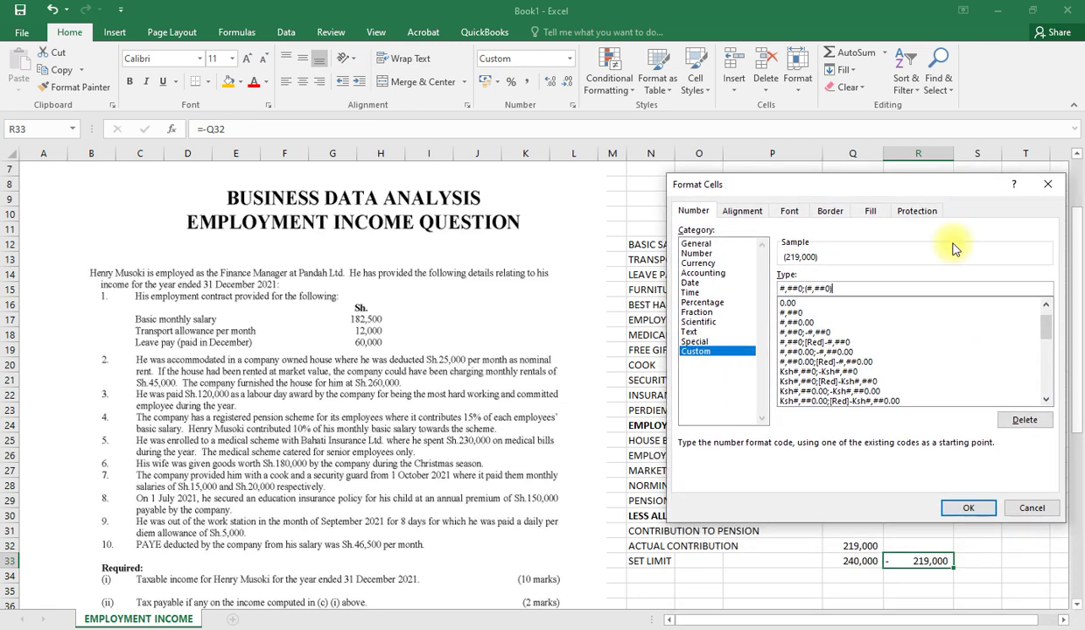
left_click(957, 500)
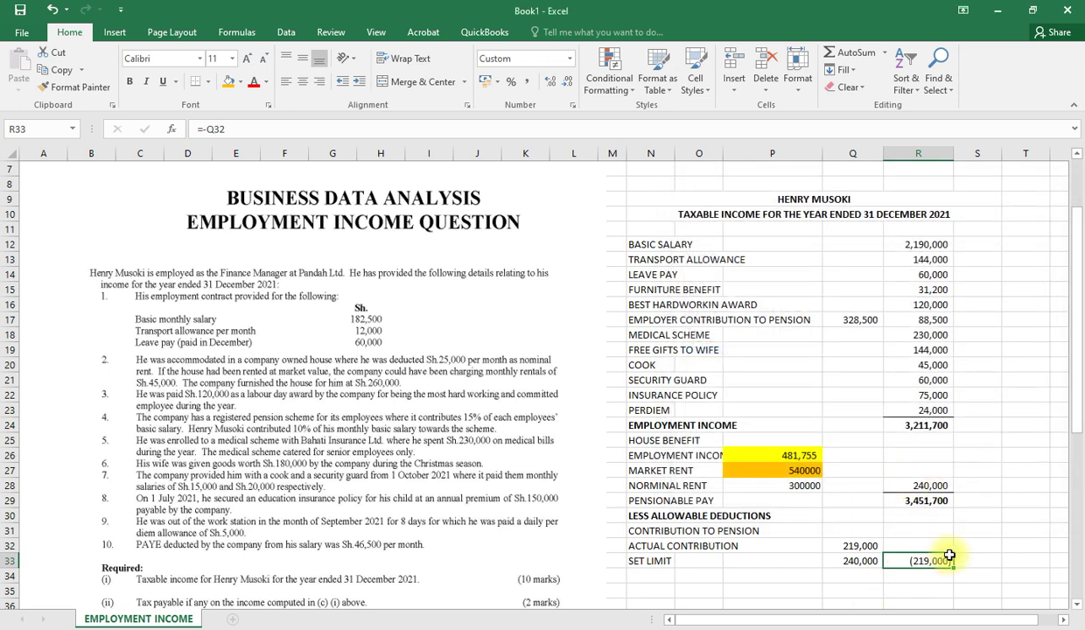
left_click(971, 575)
Step: Add the label NET TAXABLE EMPLOYMENT INCOME in N34
left_click(636, 575)
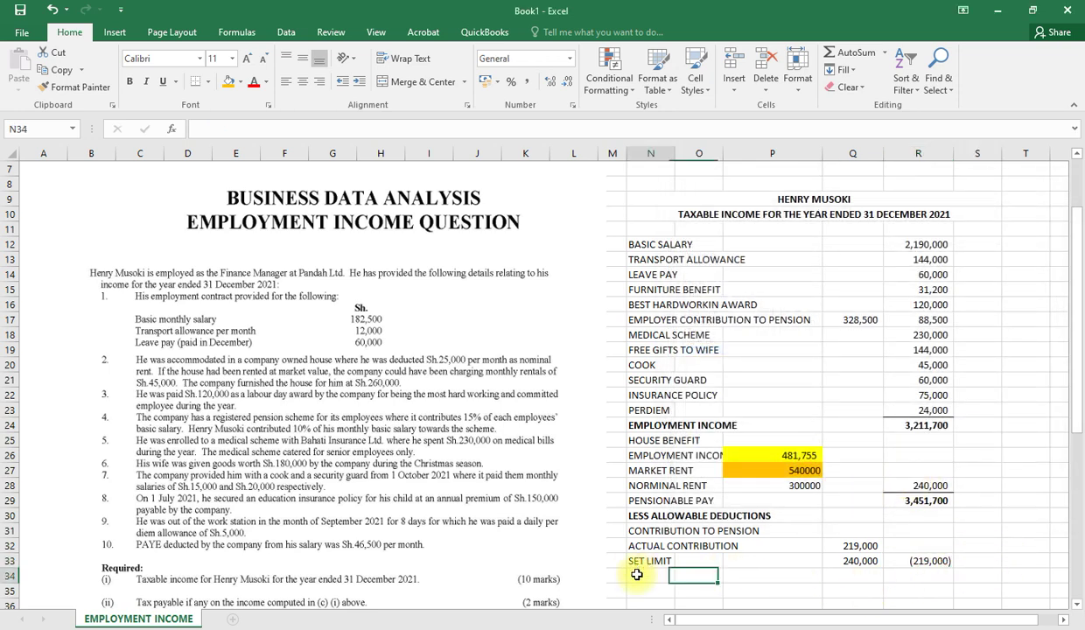
type("NET")
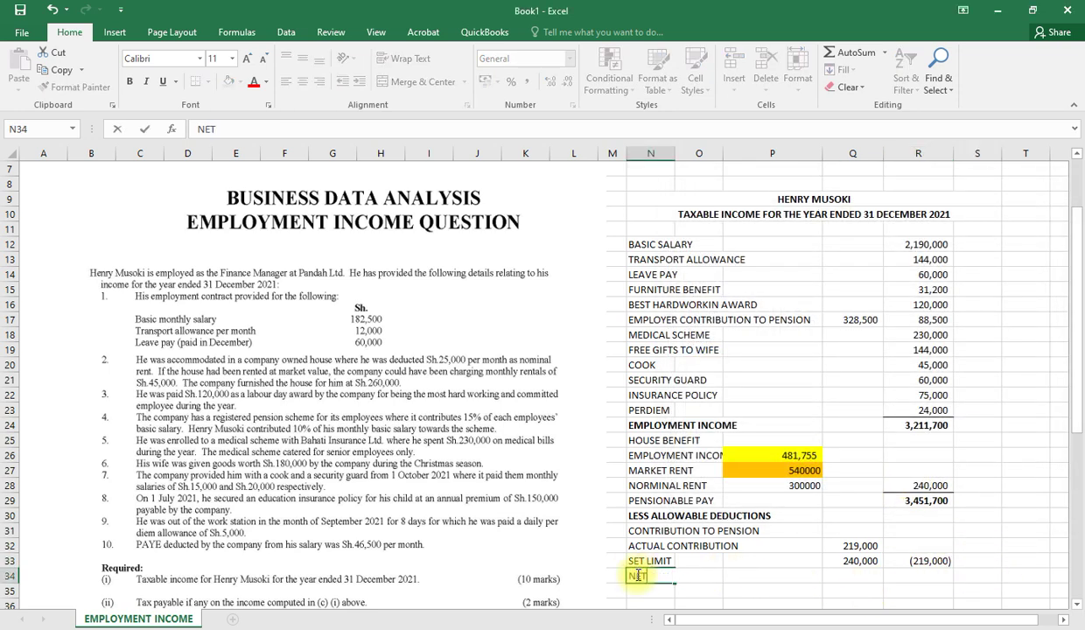
type(" E")
key("BackSpace")
key("BackSpace")
type("TAXABLE E")
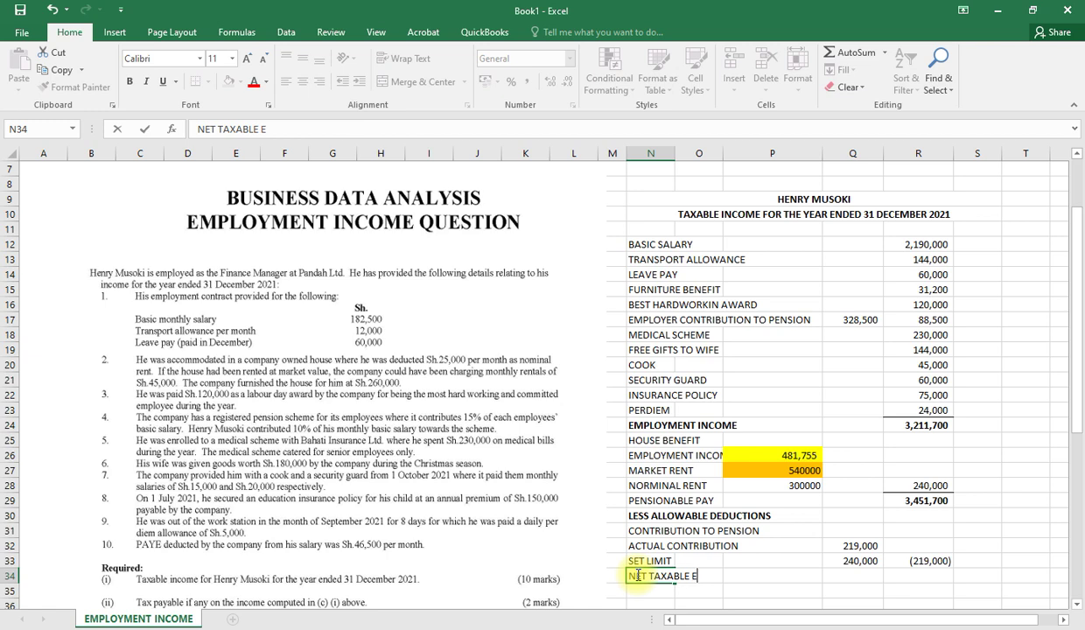
type("MPLOYMENT I")
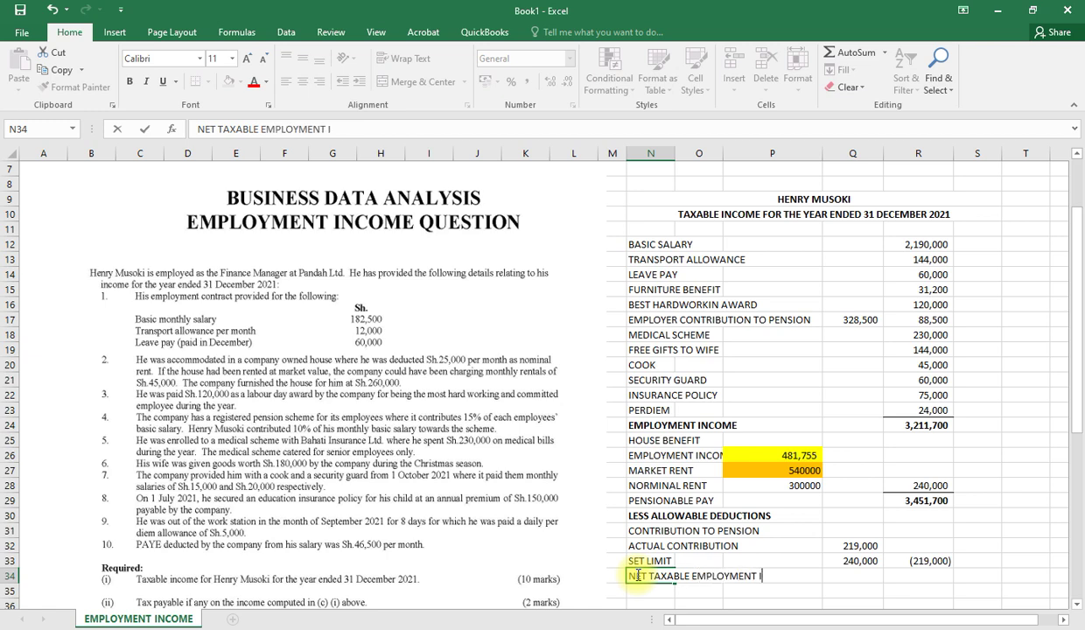
type("NCOME")
Step: Calculate the net taxable employment income in R34 with =SUM(R29:R33)
left_click(921, 579)
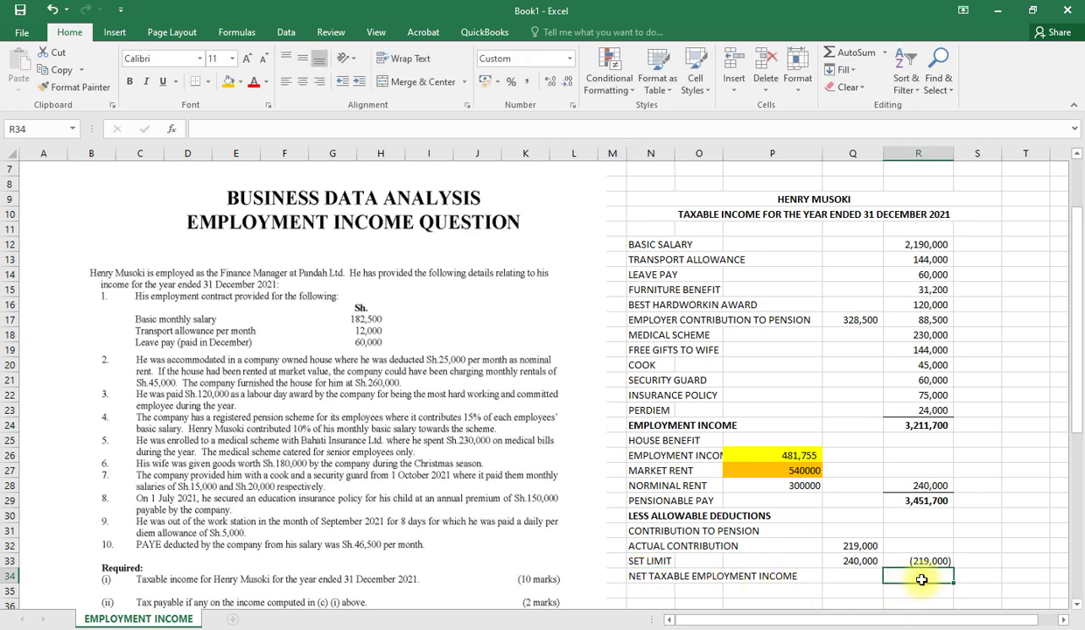
type("=SUM(")
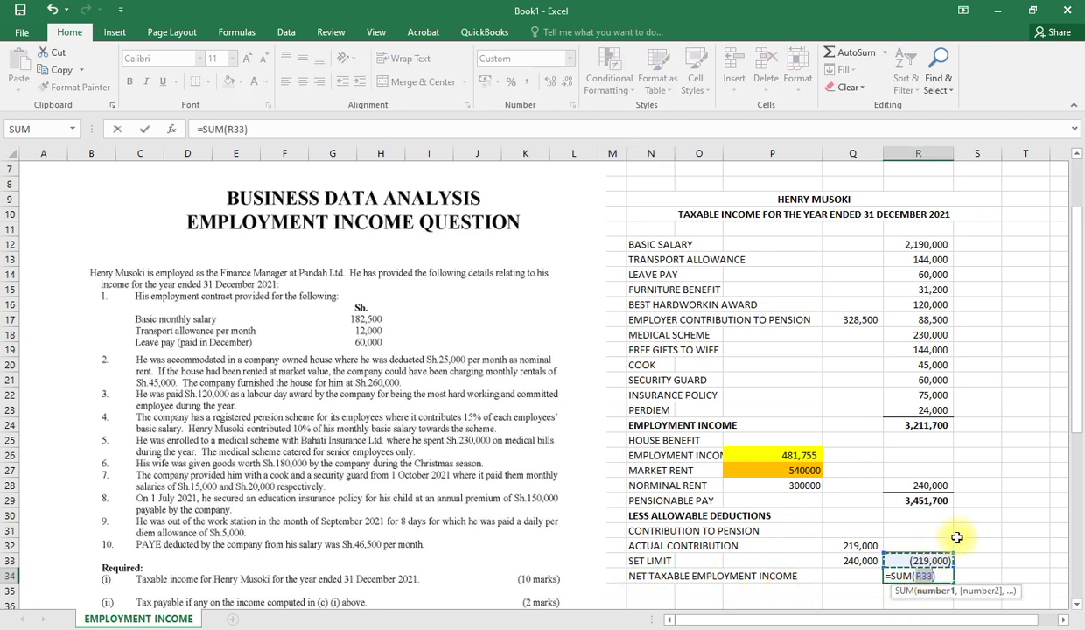
left_click(950, 557)
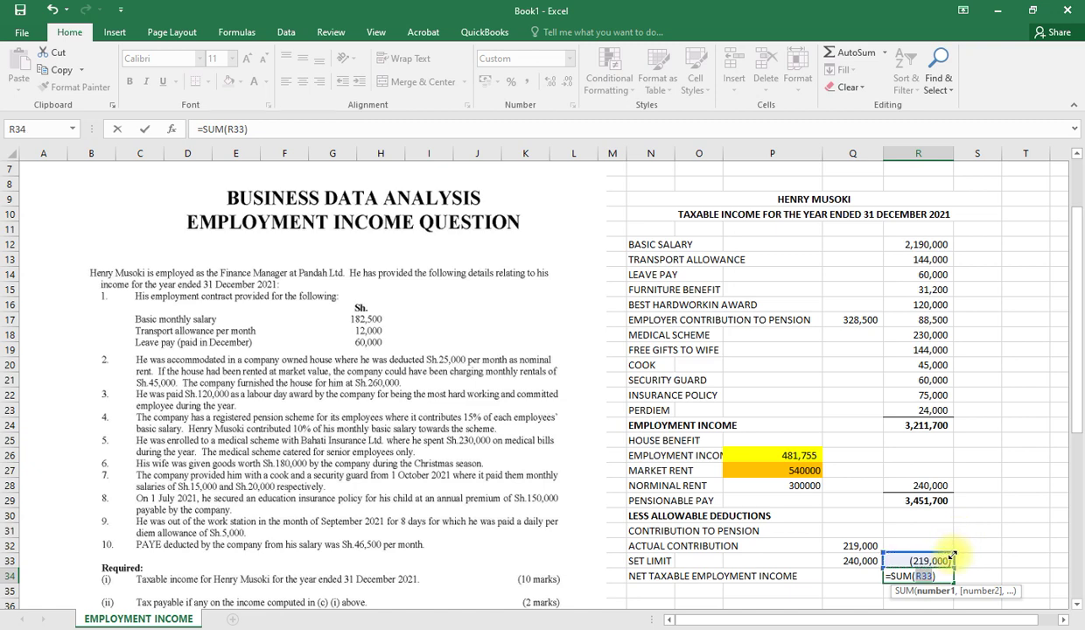
left_click_drag(950, 557, 949, 497)
key("Return")
Step: Make the net taxable employment income amount in R34 bold
left_click(912, 578)
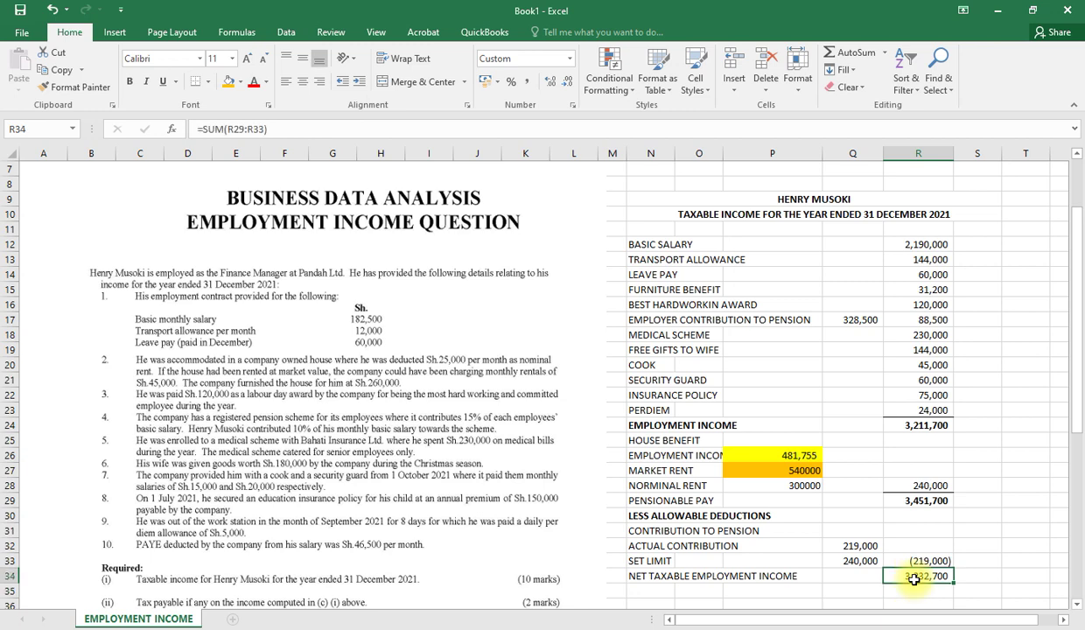
left_click(905, 561)
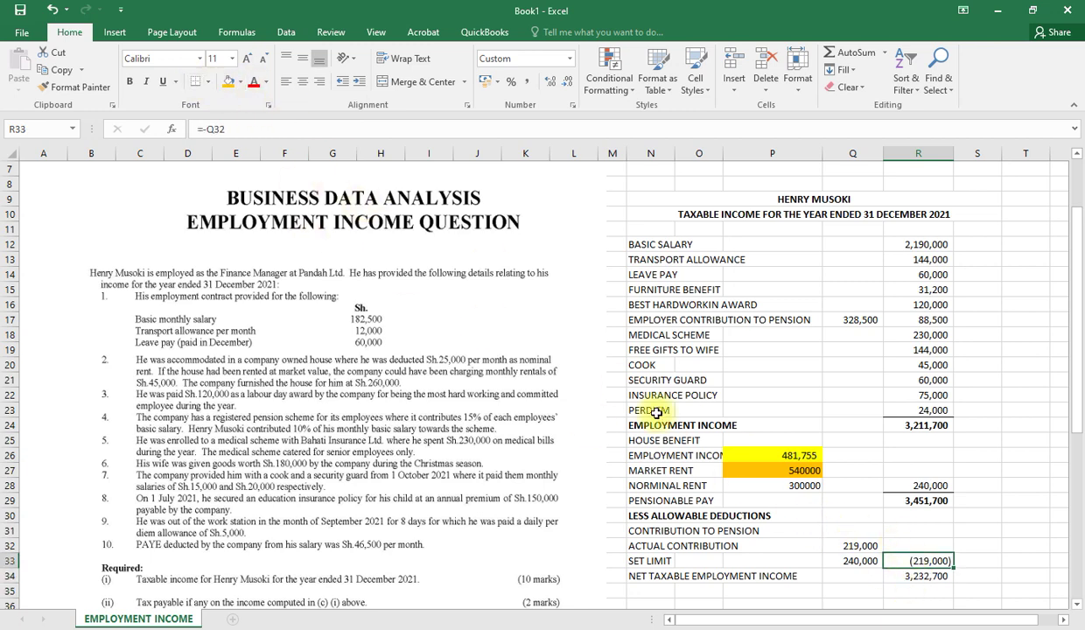
left_click(912, 575)
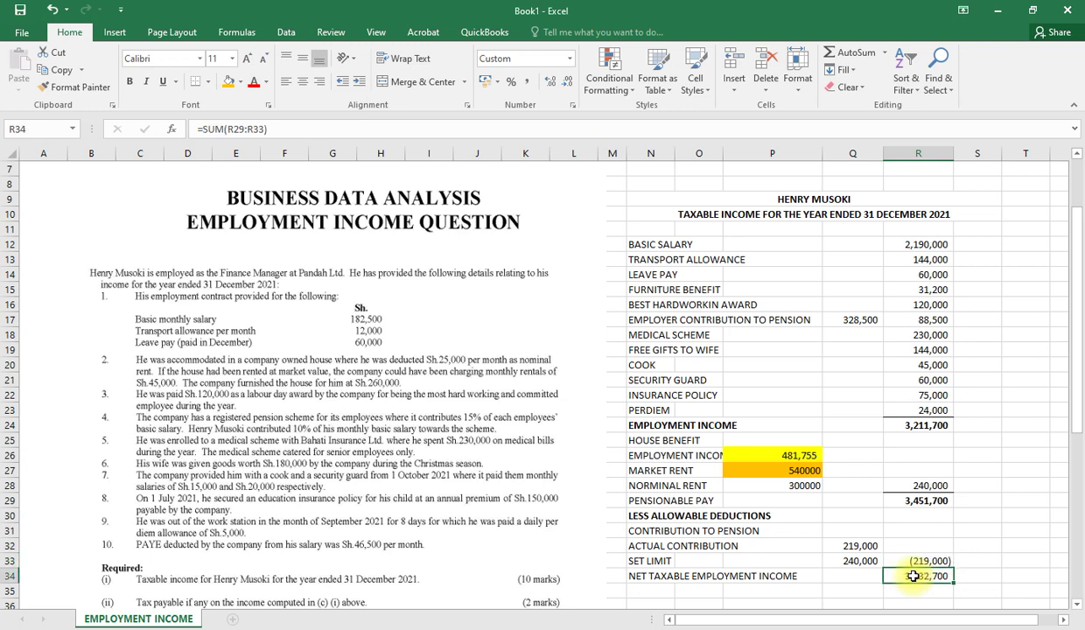
key("ctrl+b")
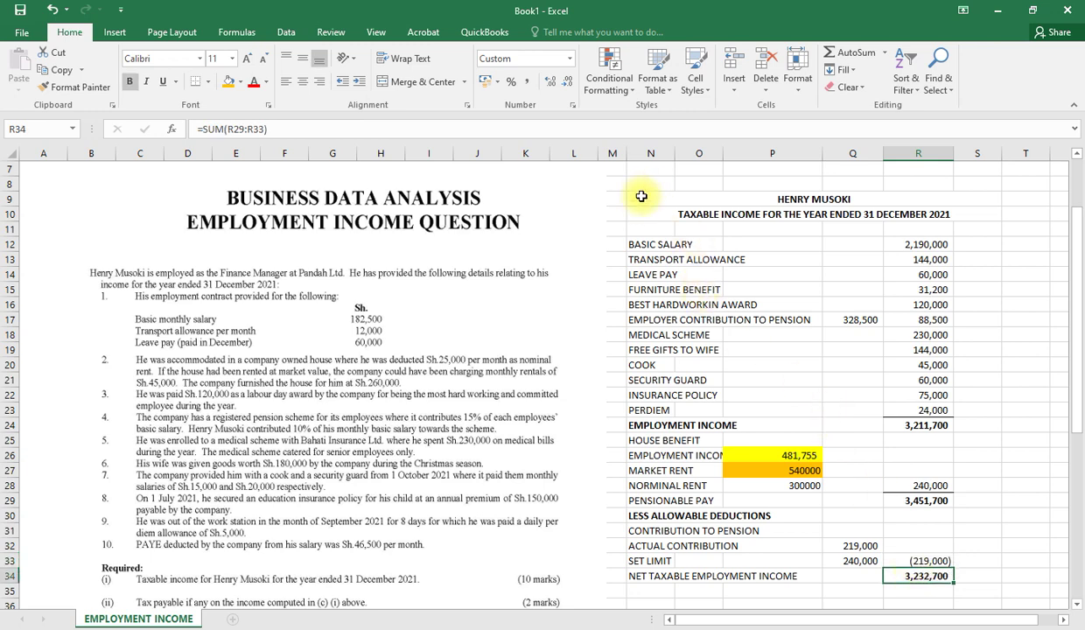
Step: Set the whole income computation in N9:S34 to 12-point Times New Roman
left_click_drag(641, 196, 788, 574)
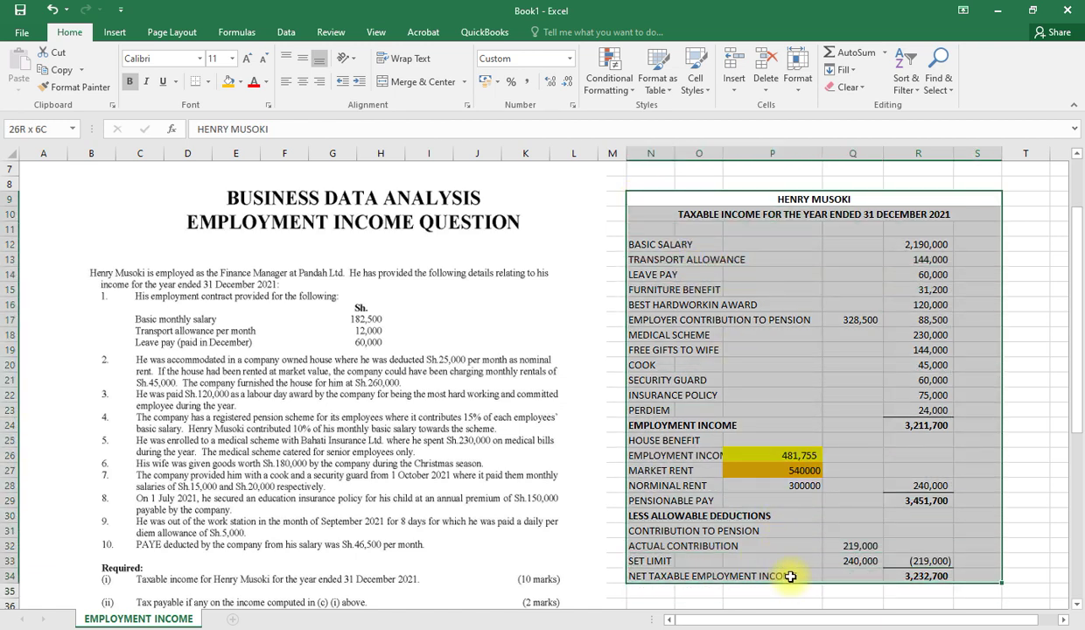
left_click(233, 59)
left_click(213, 125)
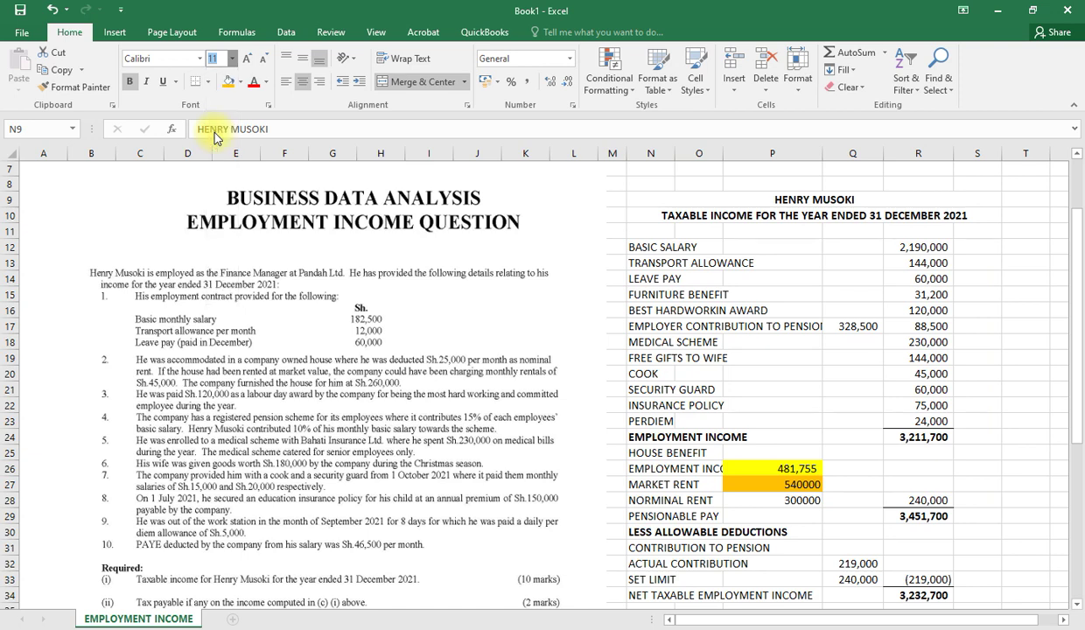
left_click(199, 59)
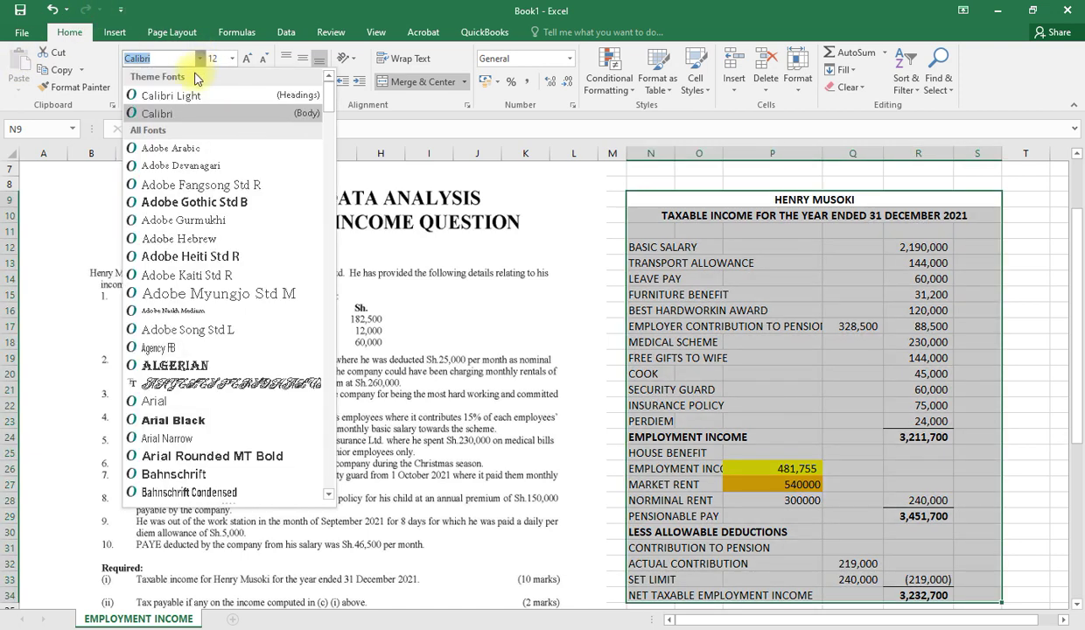
type("Times New Roma")
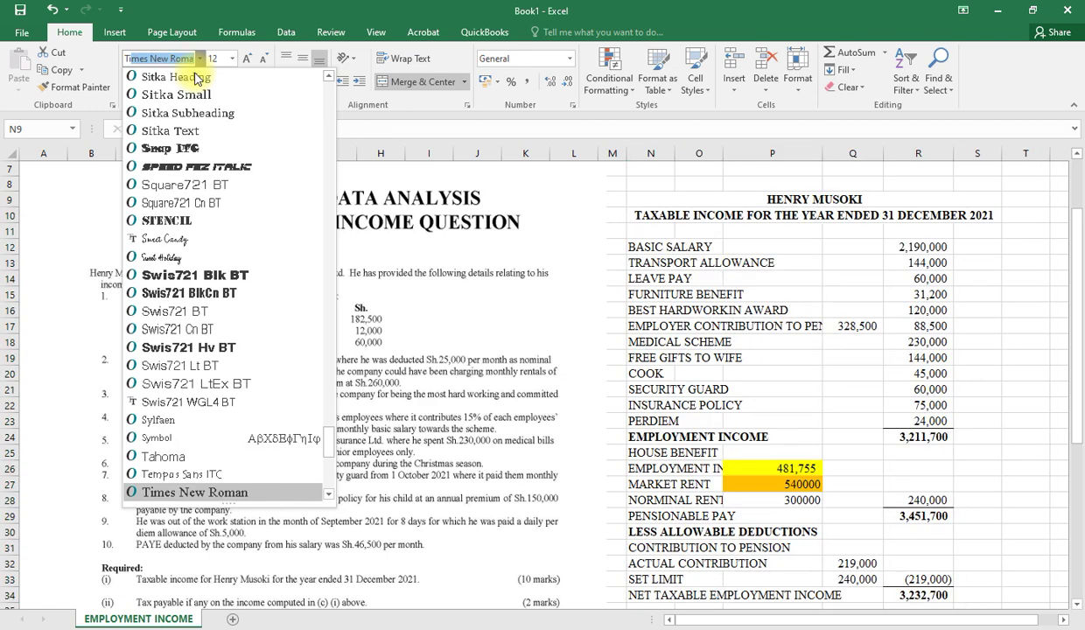
key("Return")
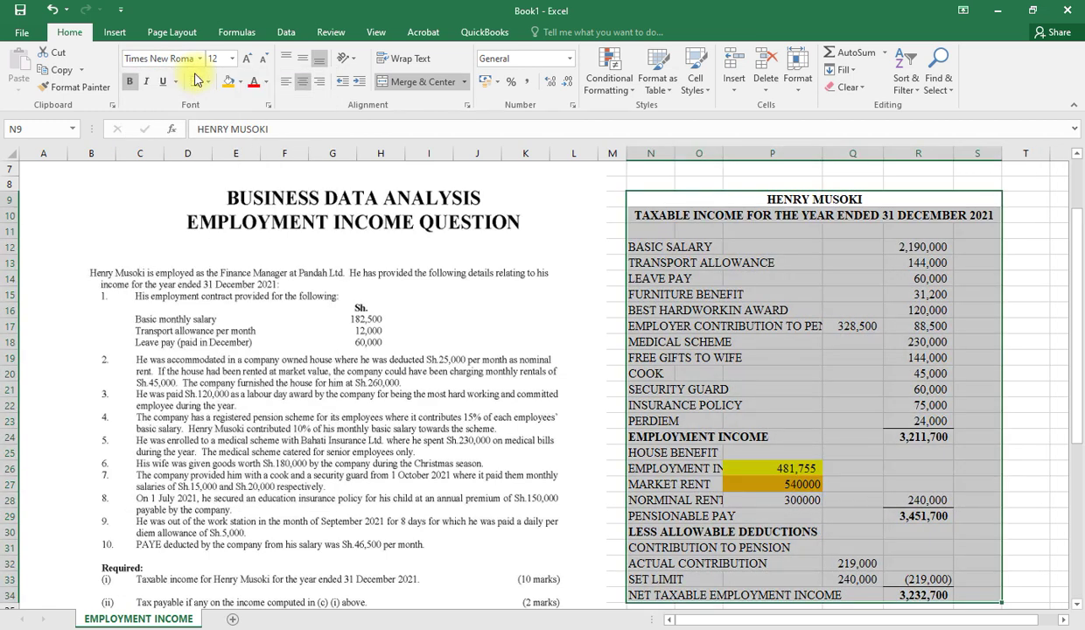
scroll(1032, 350, "down", 2)
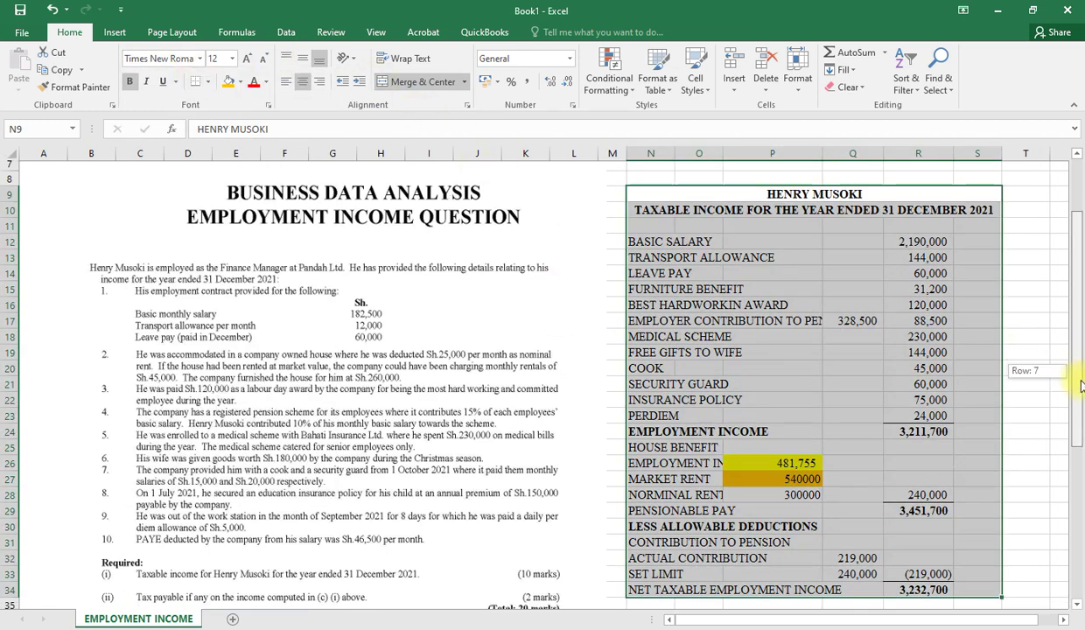
left_click(1029, 412)
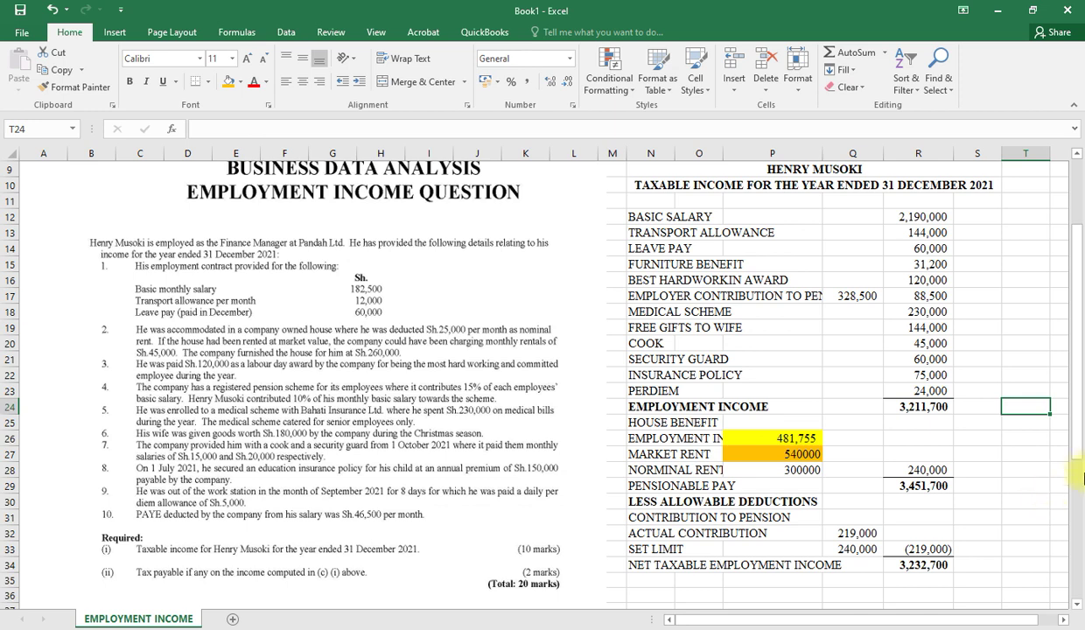
Step: Add the heading II) TAX PAYABLE in N37, below the net taxable employment income
left_click_drag(1077, 448, 1079, 467)
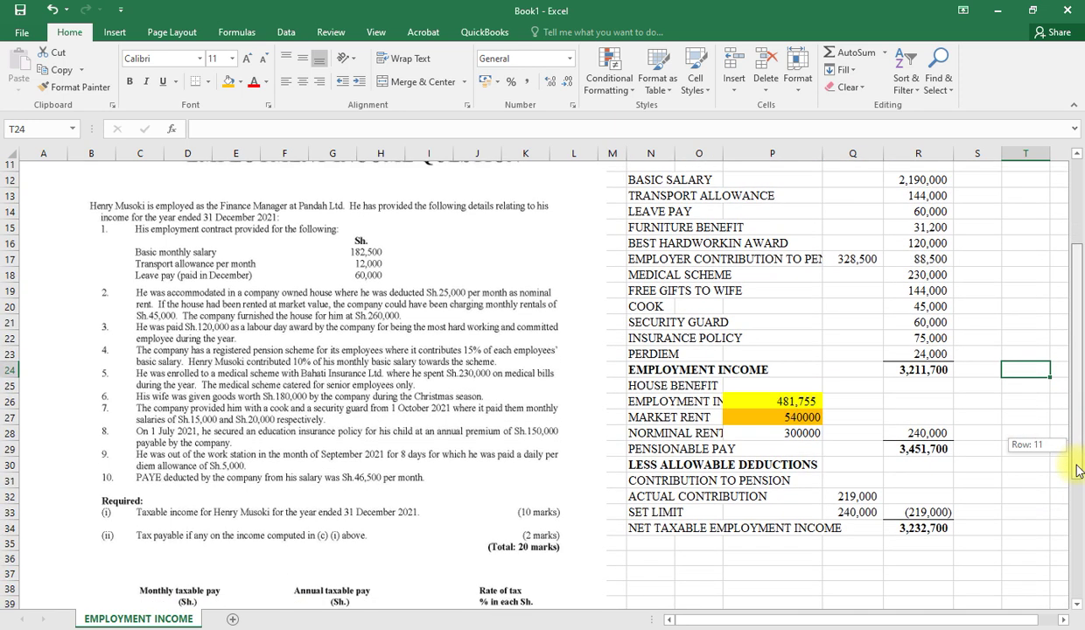
left_click(918, 532)
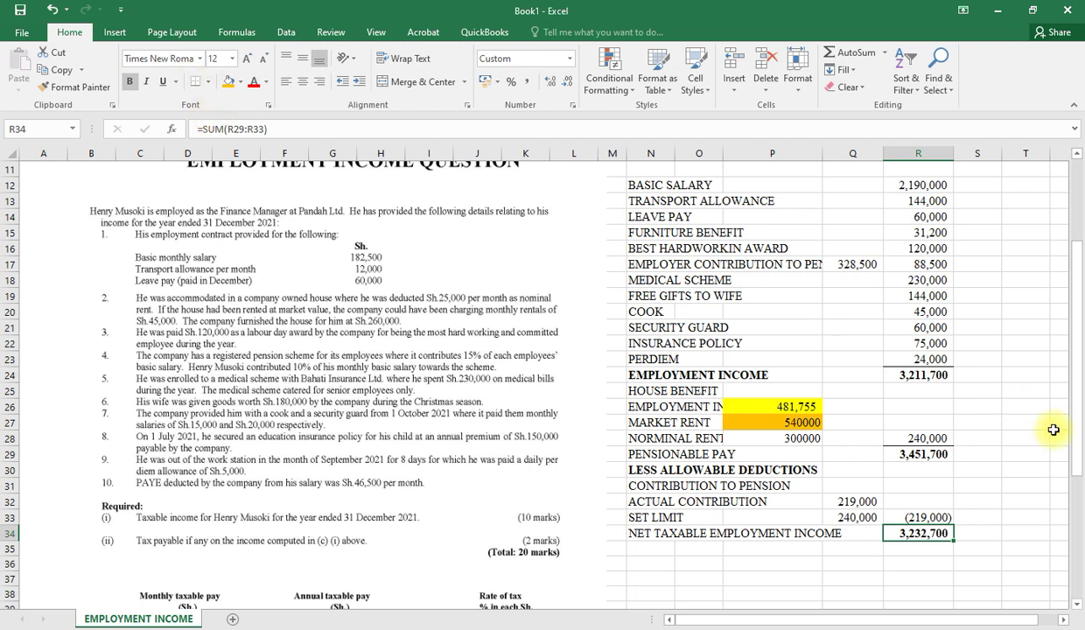
scroll(1049, 450, "down", 1)
left_click(1014, 467)
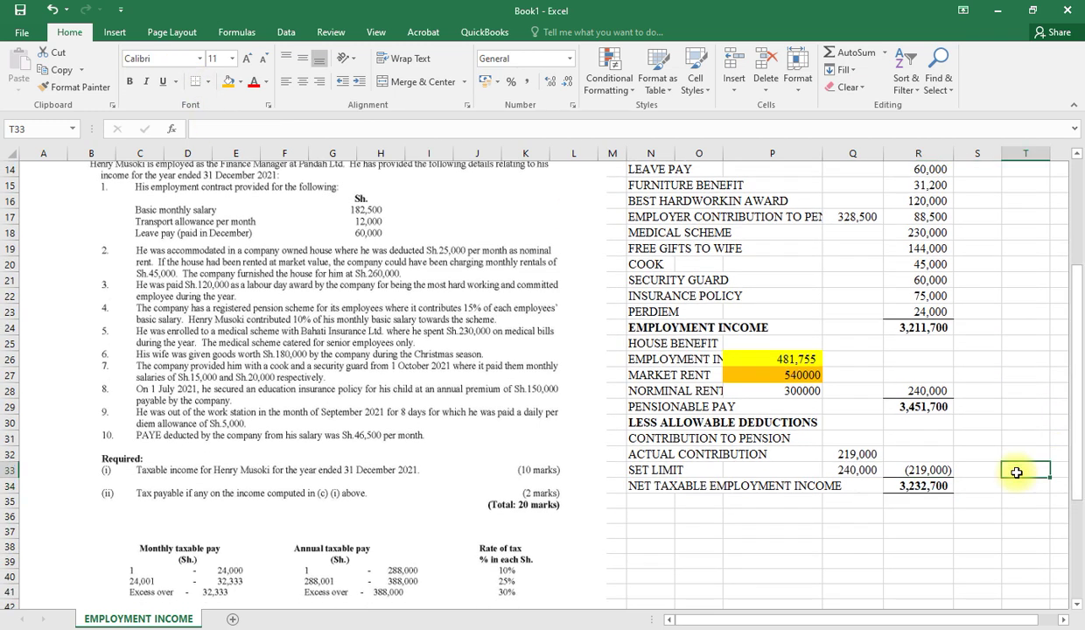
left_click_drag(1074, 388, 1076, 432)
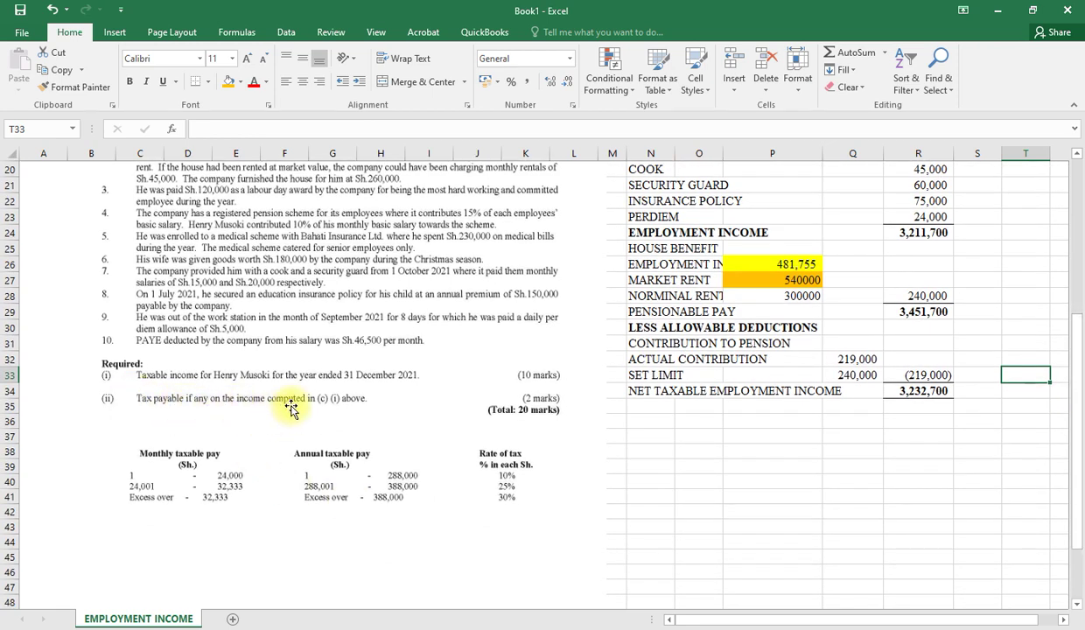
left_click(658, 440)
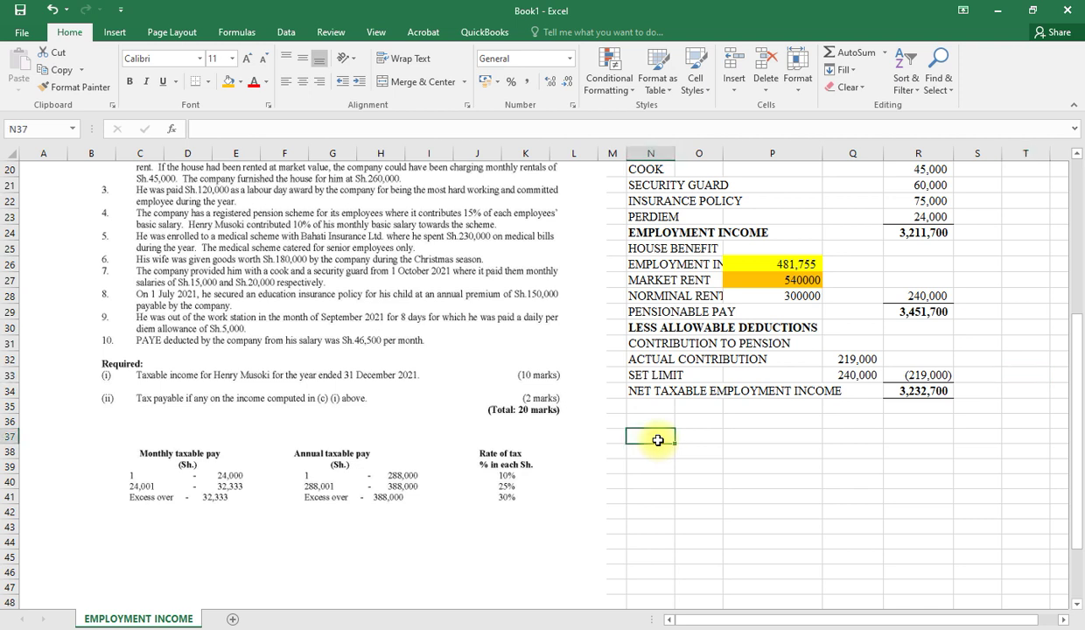
type("ll")
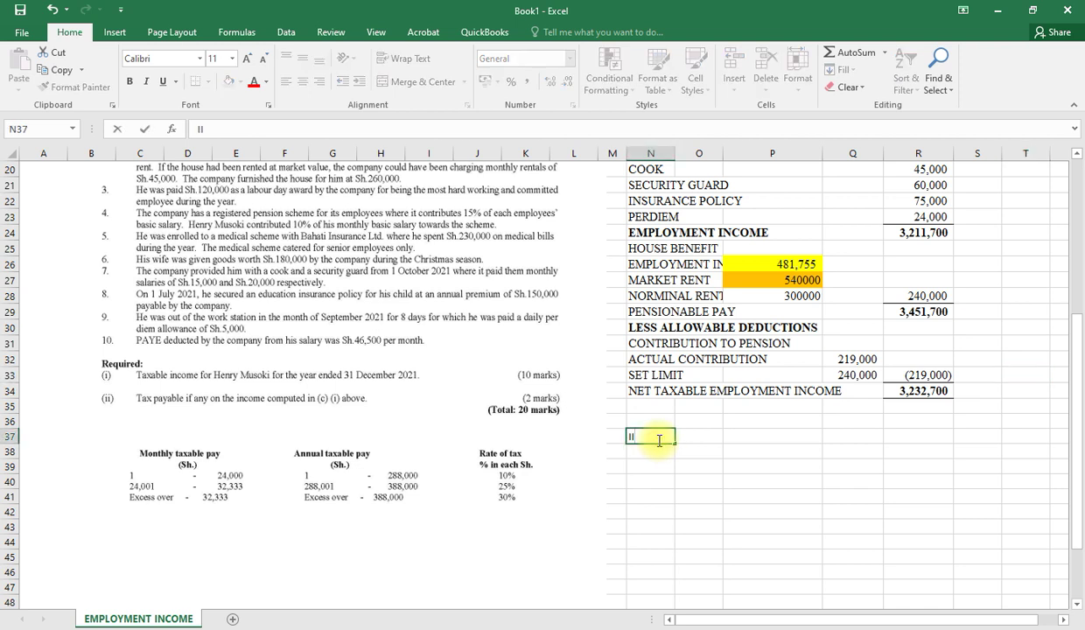
type(") TAX PAYABLE")
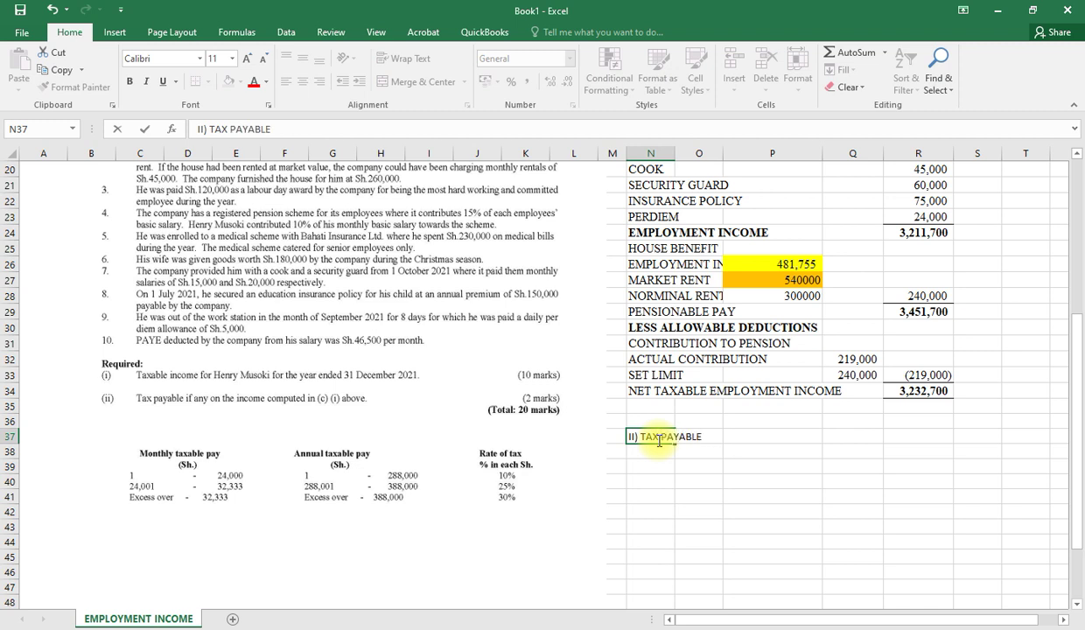
key("Return")
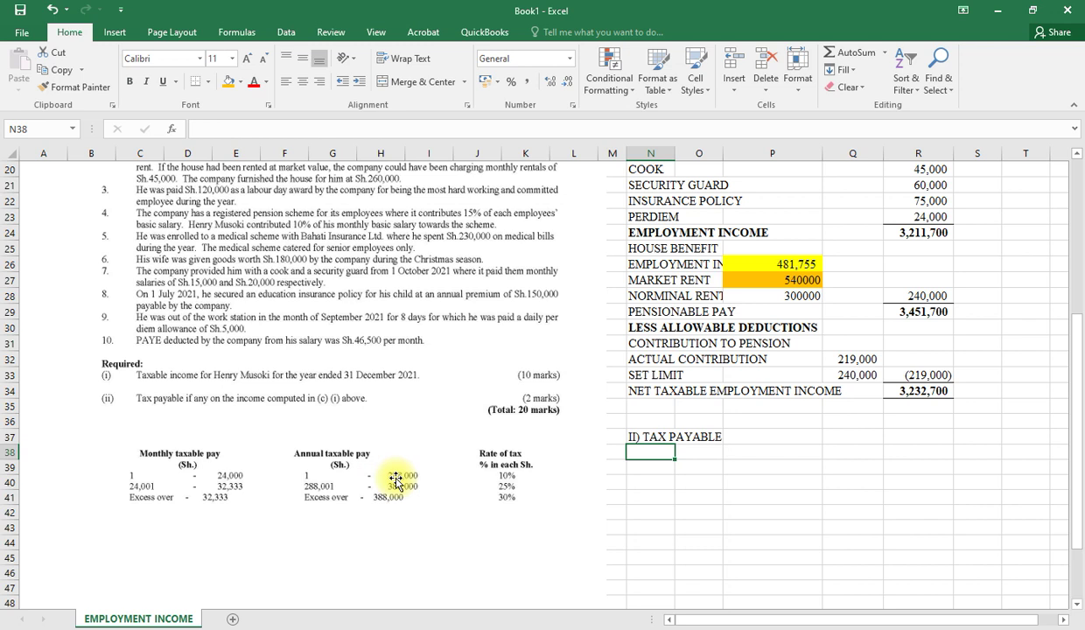
Step: Calculate the tax on the first annual tax band in P38 with =288000*10%
left_click(757, 453)
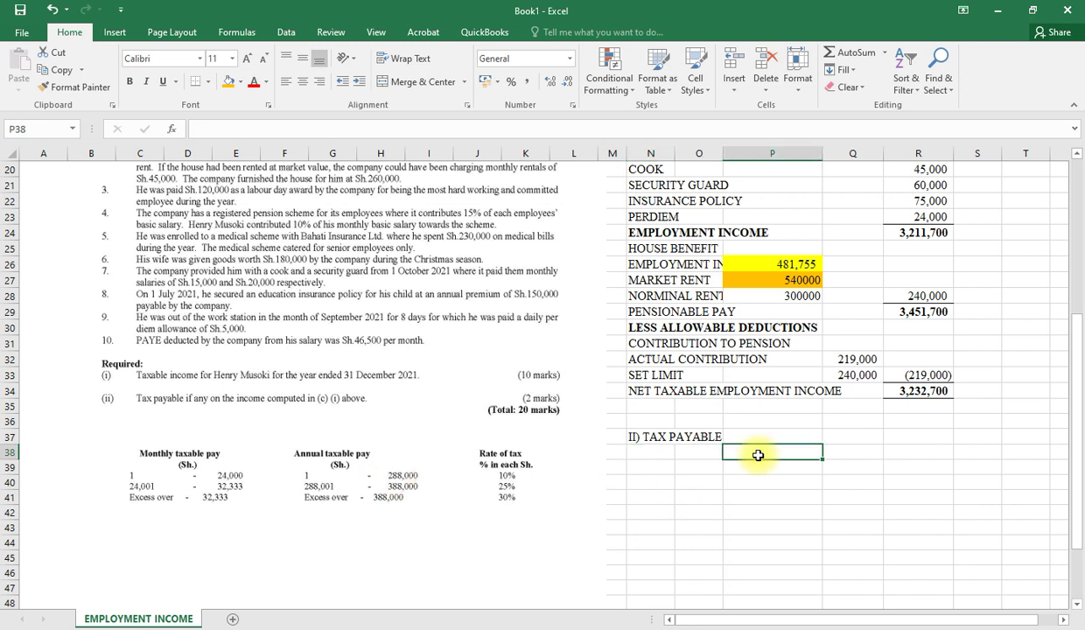
type("=28")
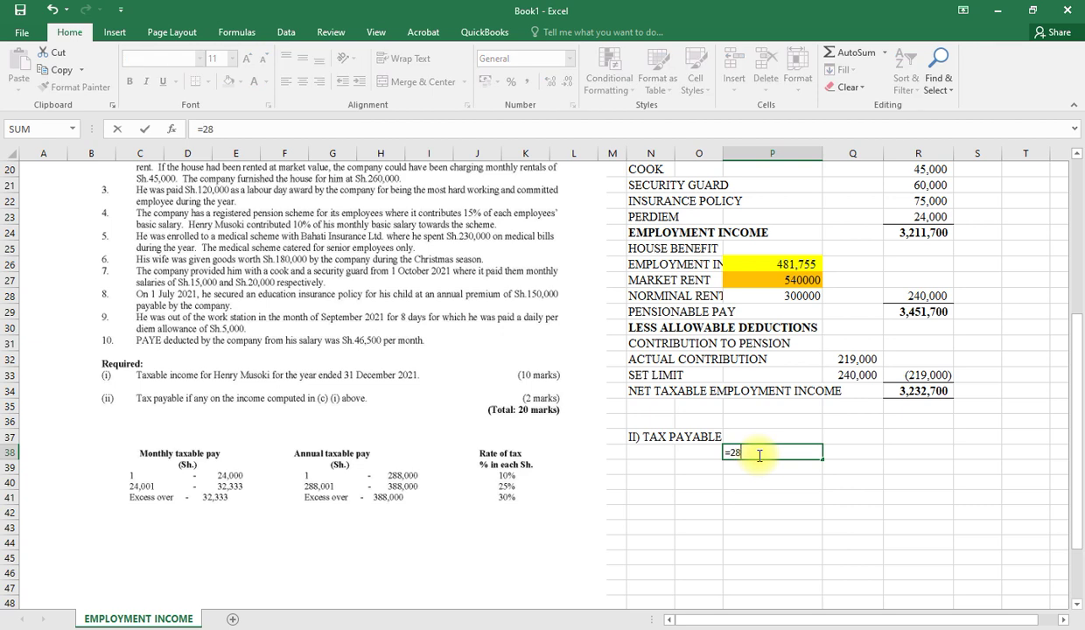
type("8000*10%")
key("Return")
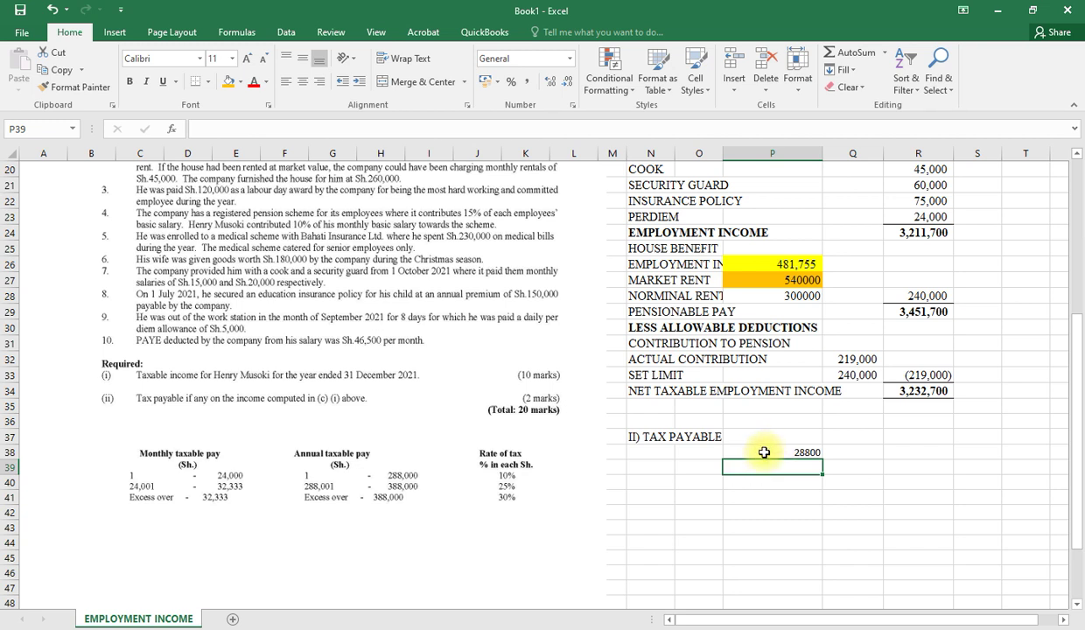
Step: Extend the P38 formula to include the second tax band, as =(288000*10%)+(100000*25%)
left_click(764, 452)
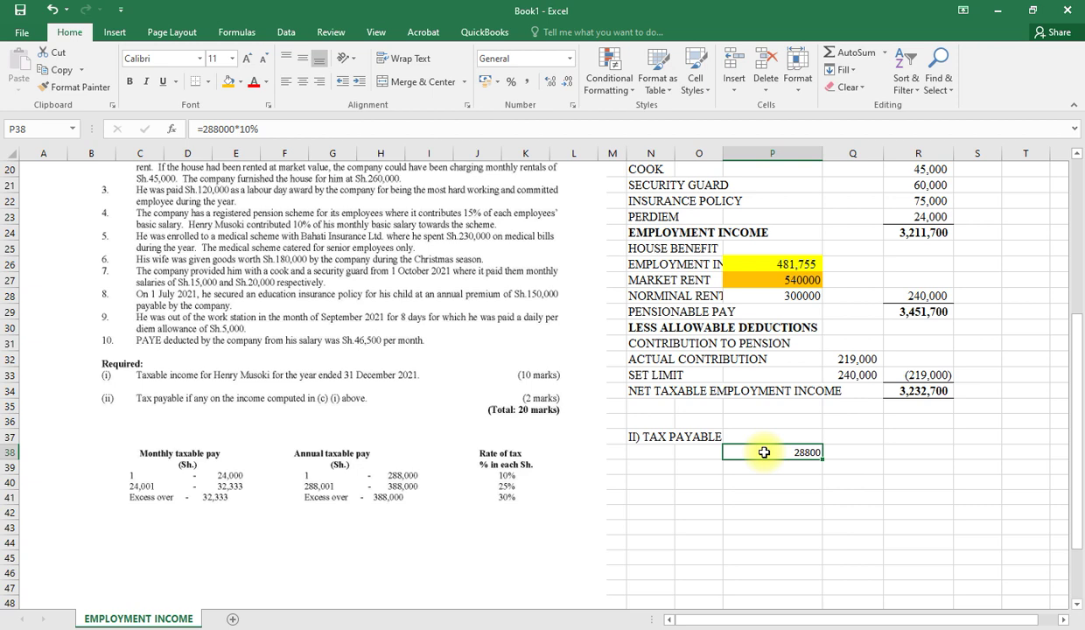
double_click(764, 452)
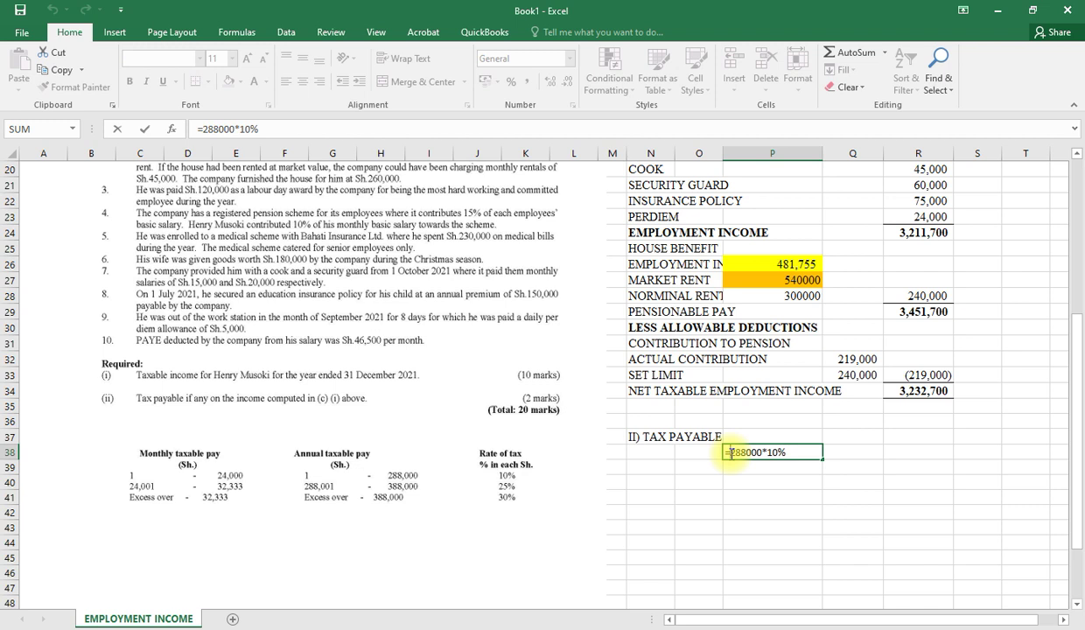
type("(")
key("Right")
key("Right")
key("Right")
key("Right")
key("Right")
key("Right")
key("Right")
key("Right")
key("Right")
key("Right")
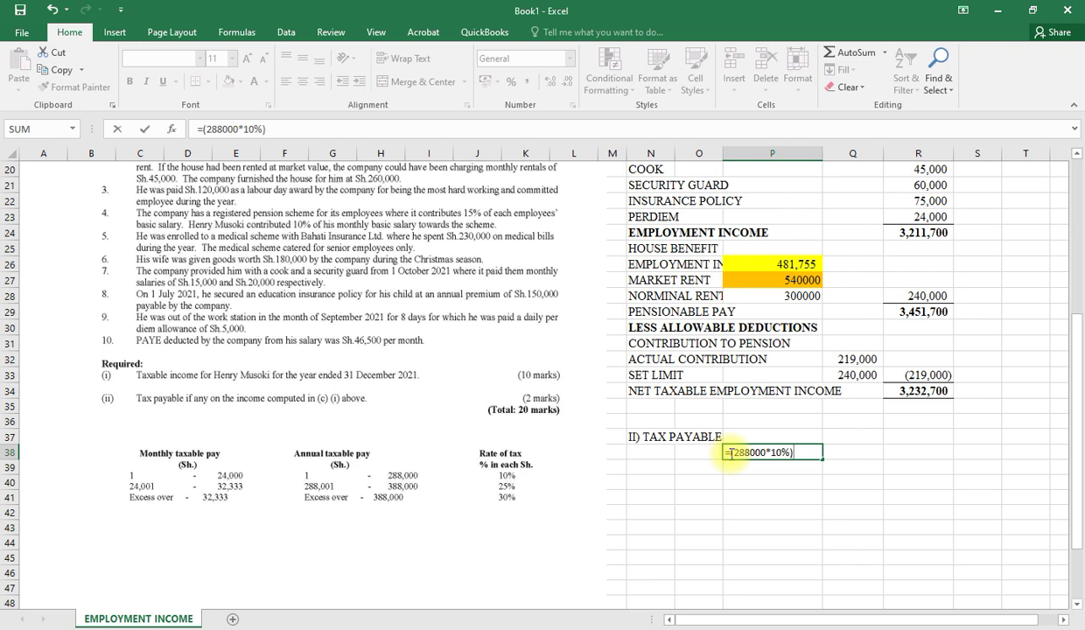
type("+(")
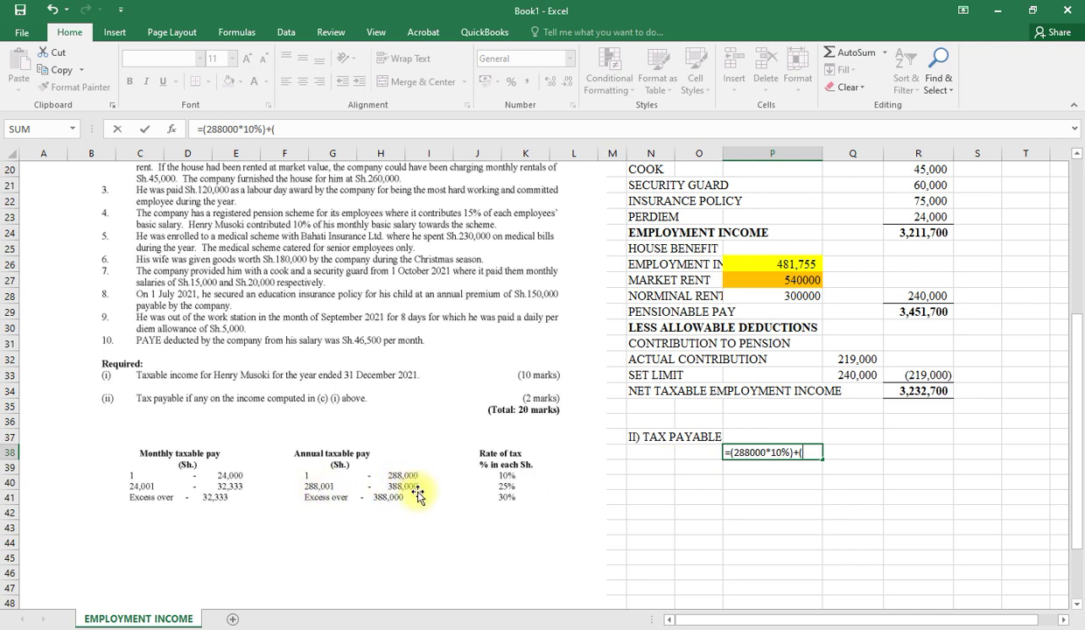
type("100000*25")
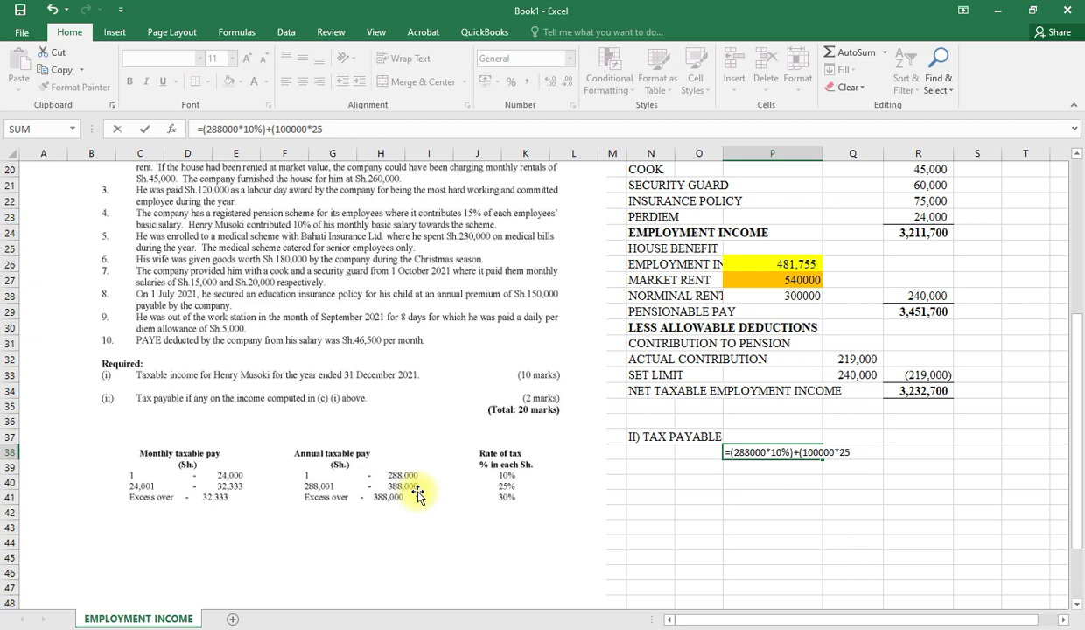
type("%)")
key("Return")
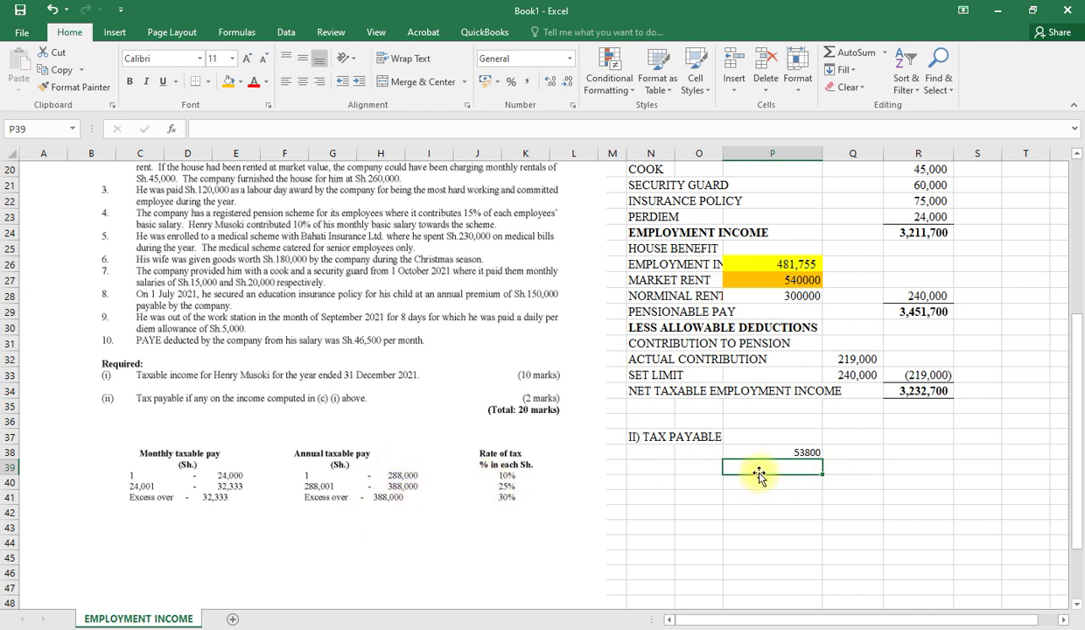
Step: Add the label EXCESS in N39 for the top tax band
left_click(652, 470)
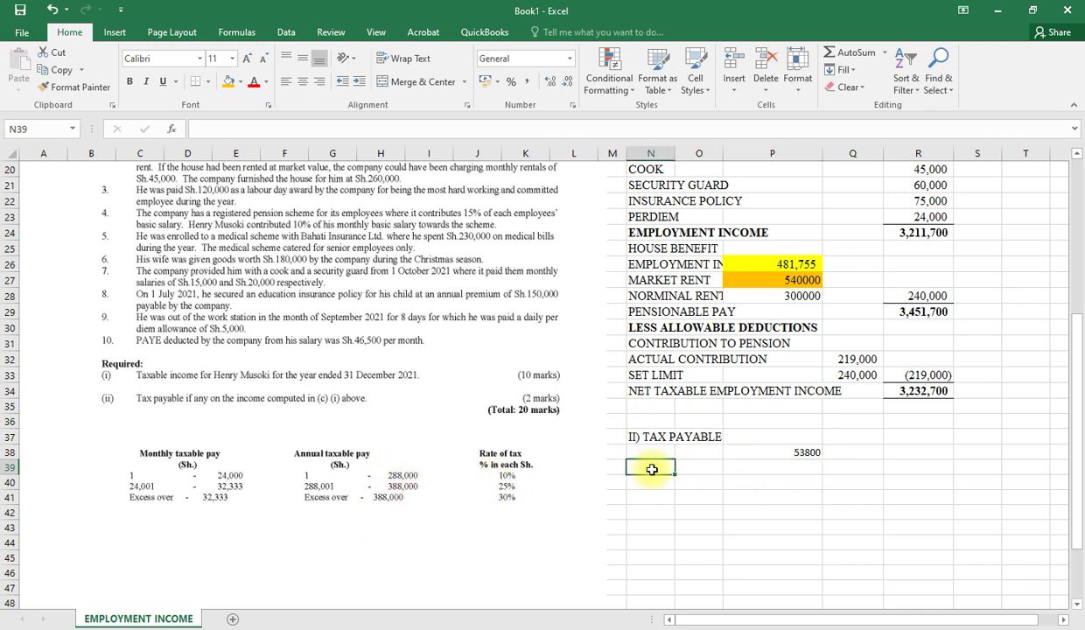
type("EXCES")
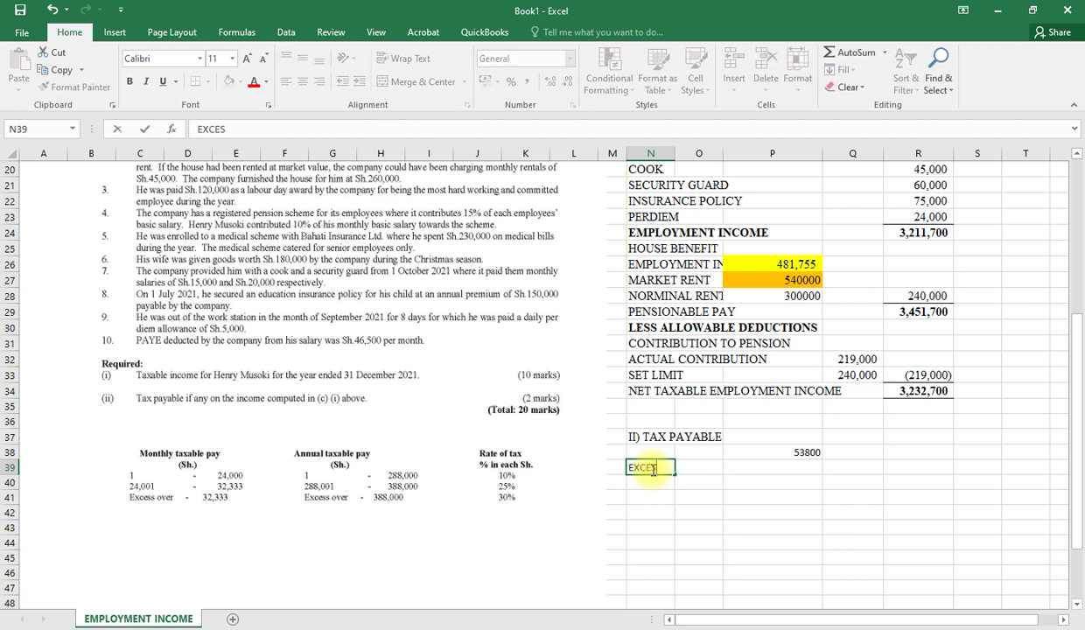
type("S")
Step: Calculate the 30% tax on net taxable income above 388,000 in P39 with =(R34-388000)*30%
left_click(785, 466)
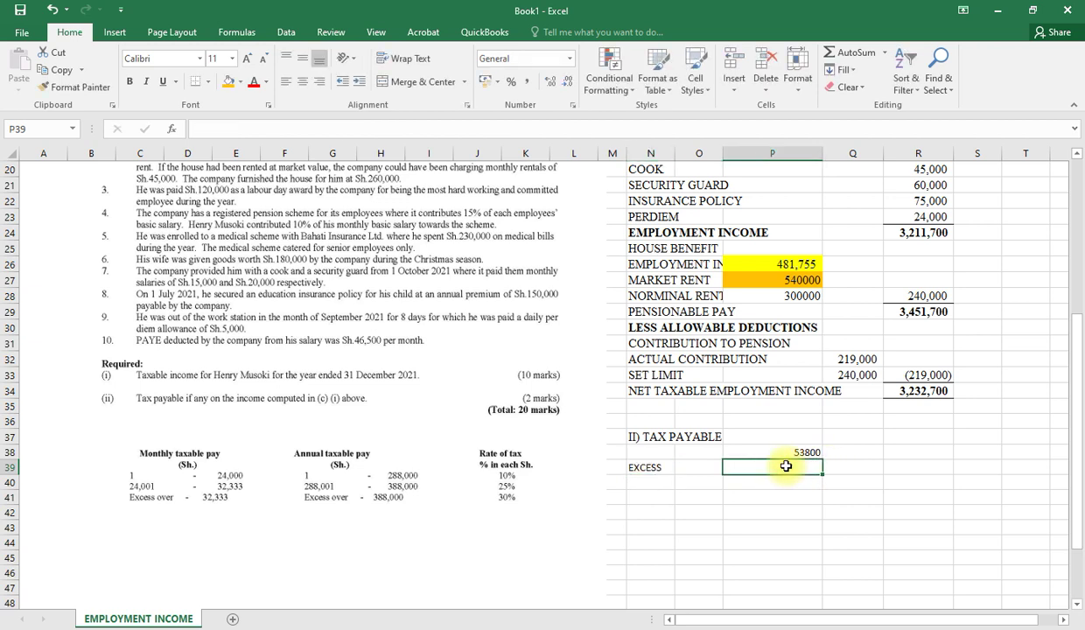
type("=")
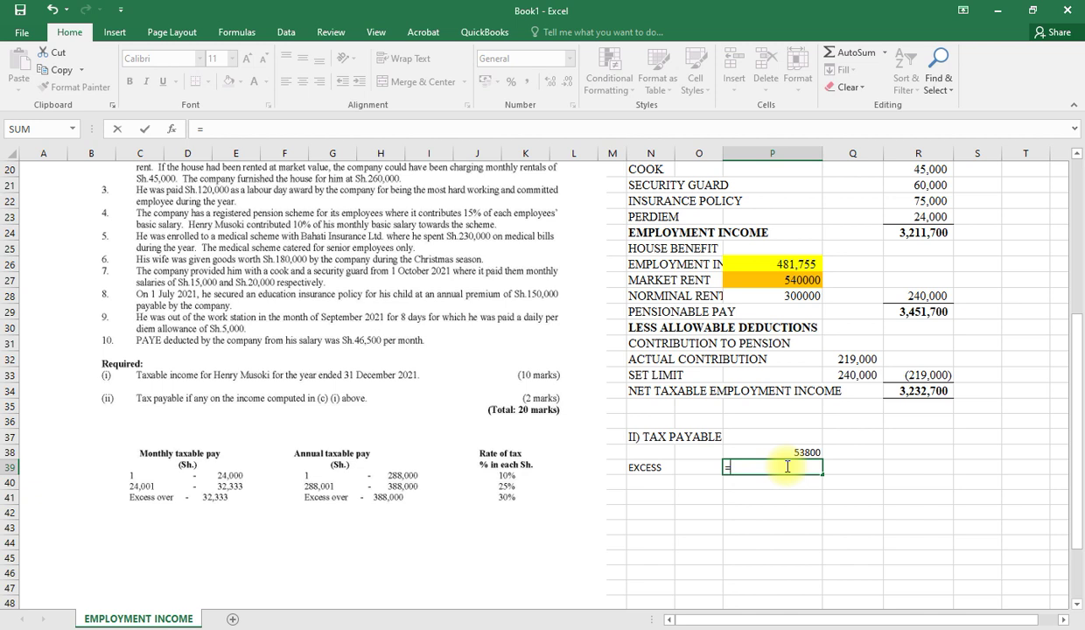
left_click(916, 392)
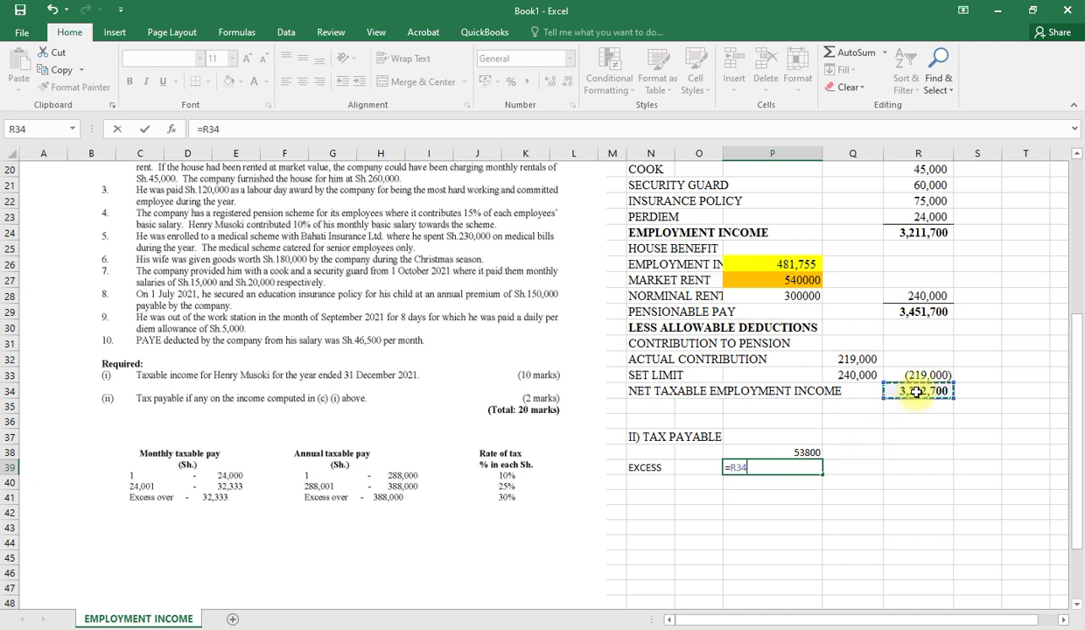
type("-")
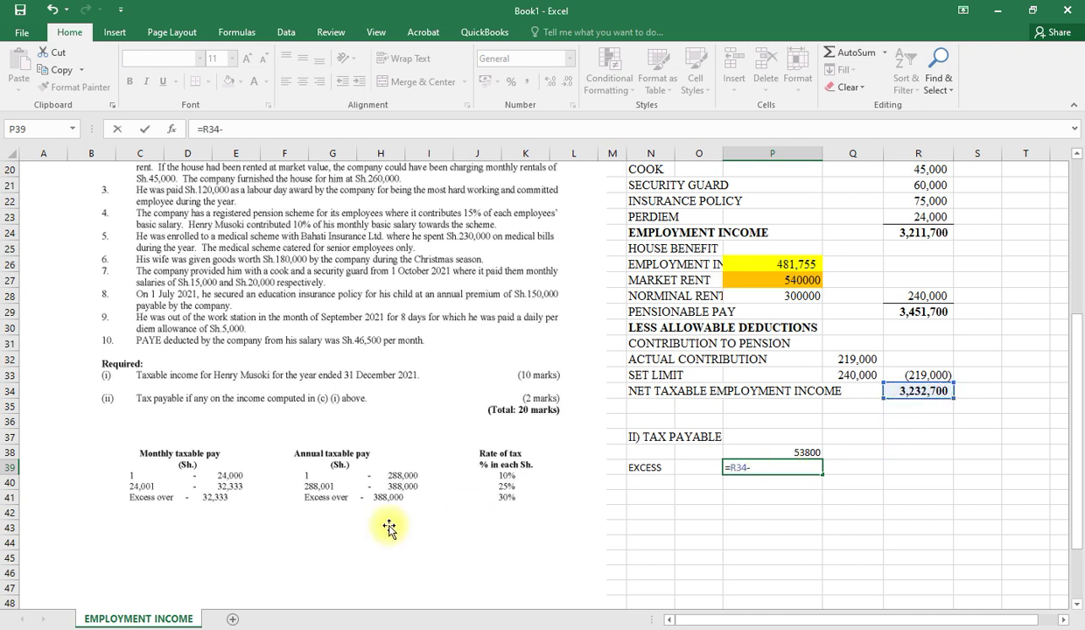
type("388000")
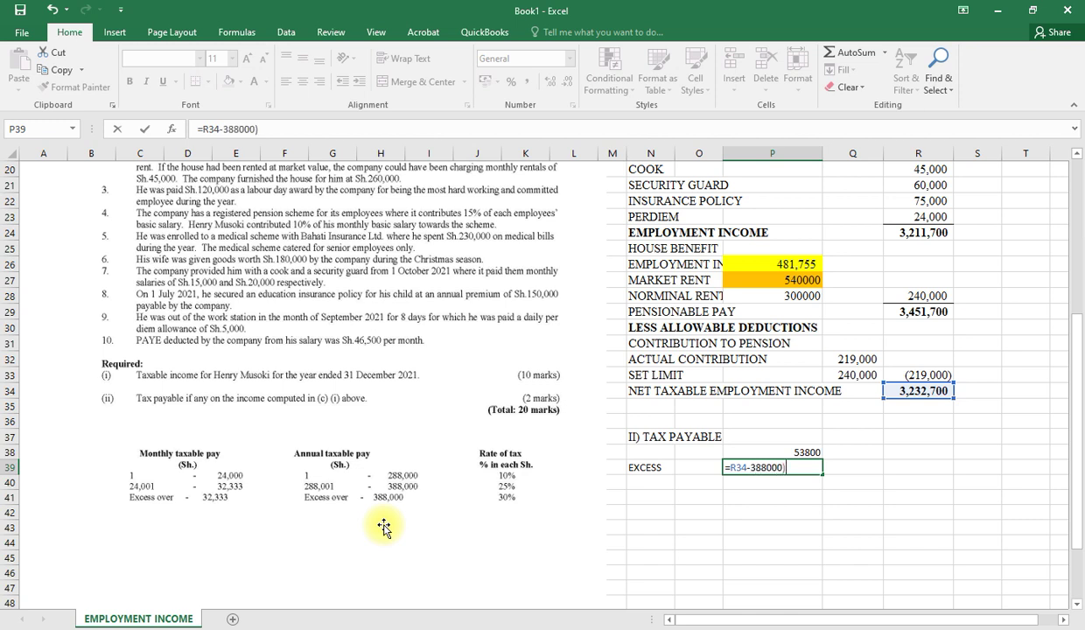
type(")*30%")
key("Tab")
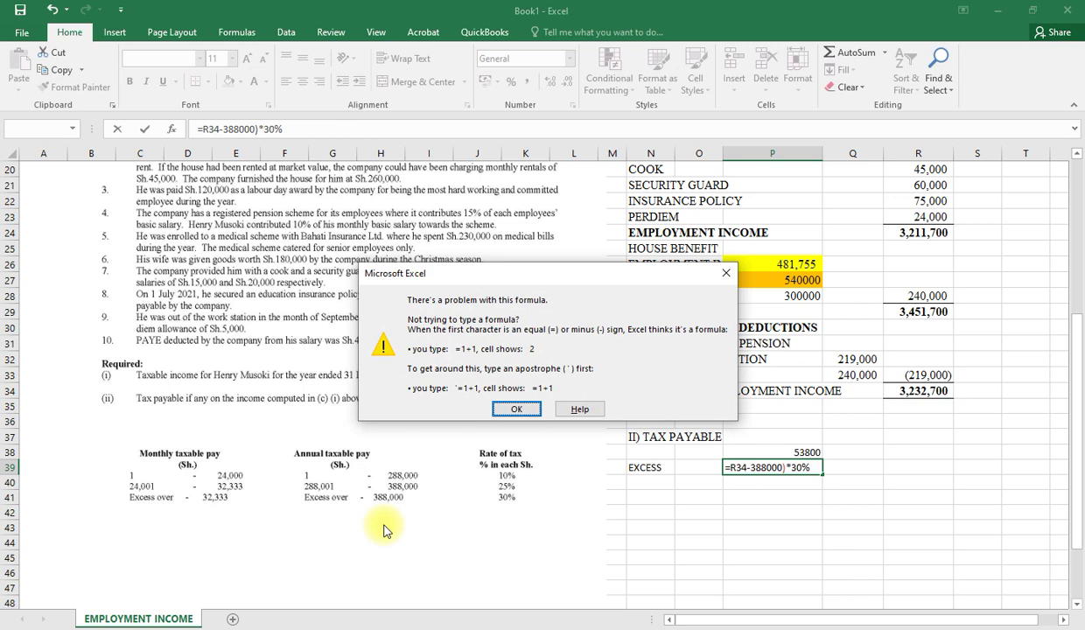
left_click(726, 274)
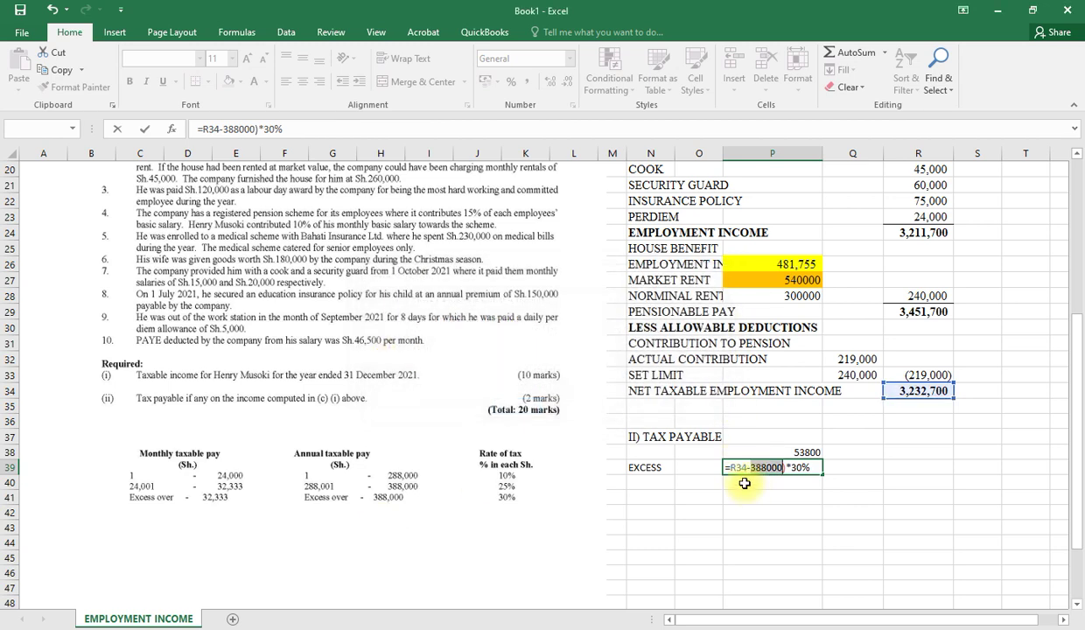
left_click(733, 467)
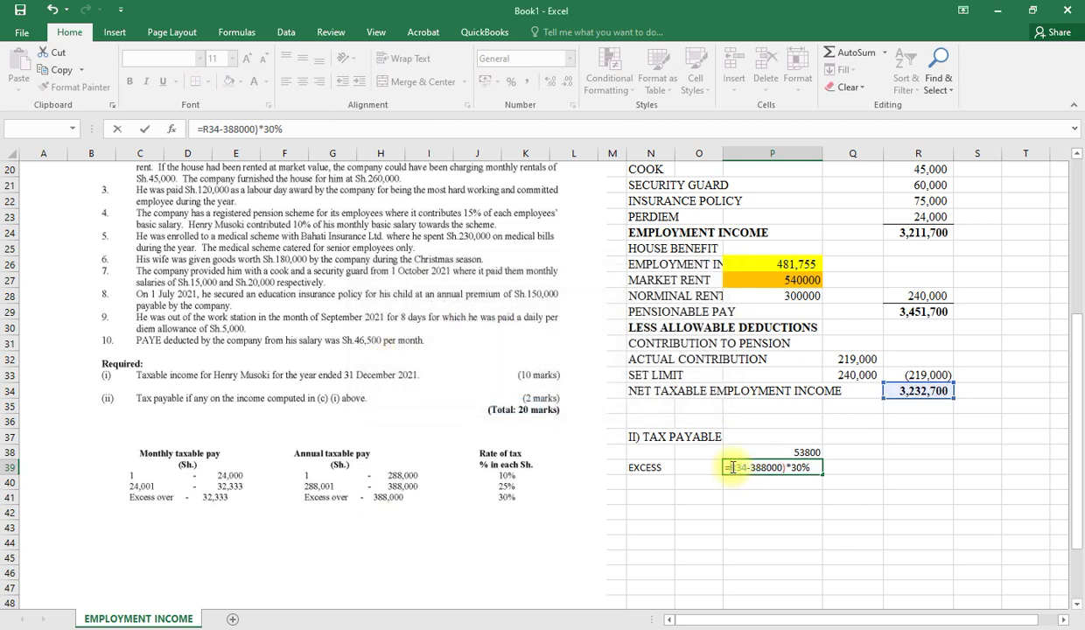
type("(")
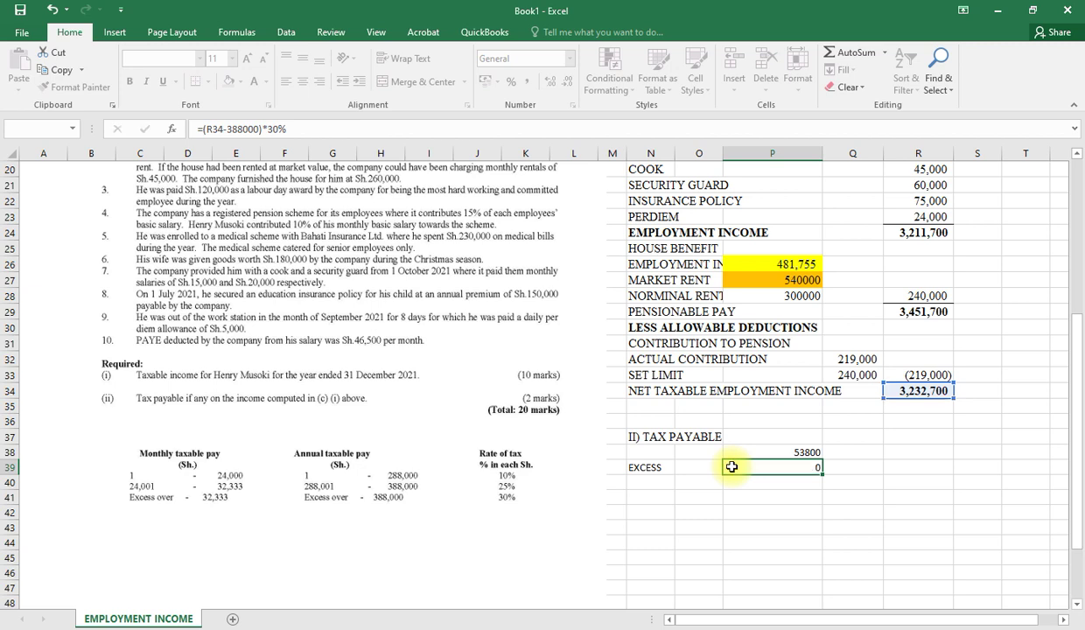
key("Return")
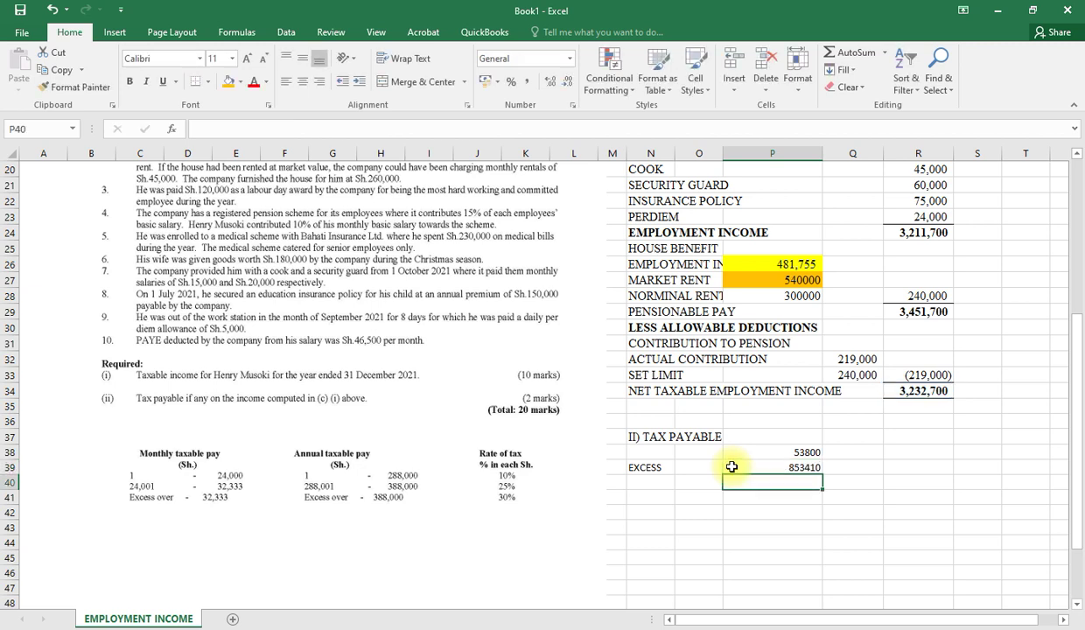
Step: Add the label GROSS TAX in N40 and total the band taxes in P40 with =SUM(P38:P39)
left_click(640, 482)
type("GR")
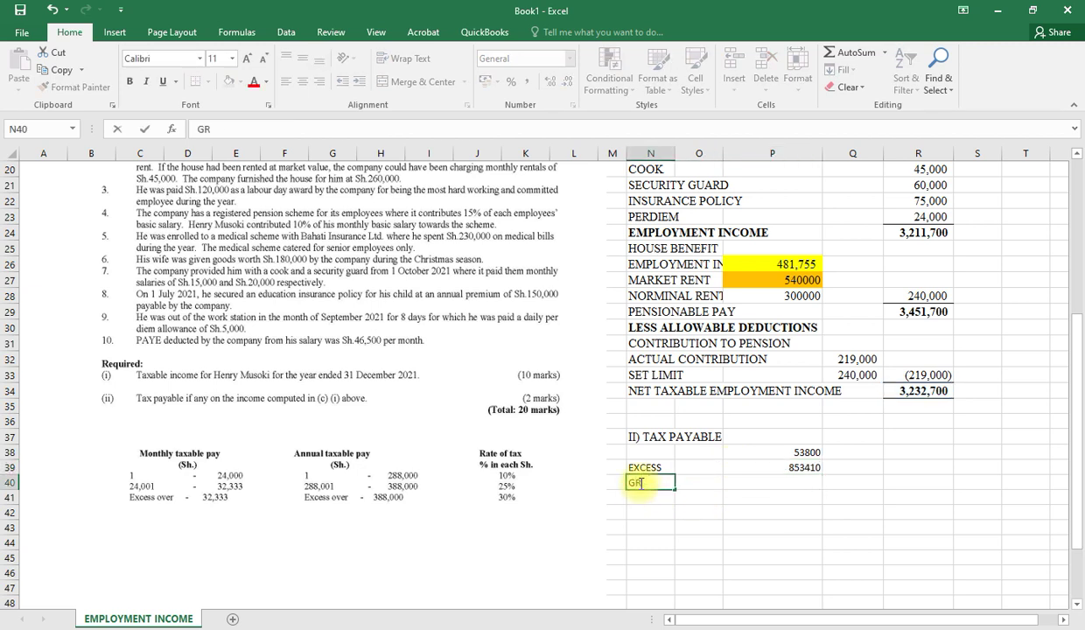
type("OSS TAX")
left_click(787, 480)
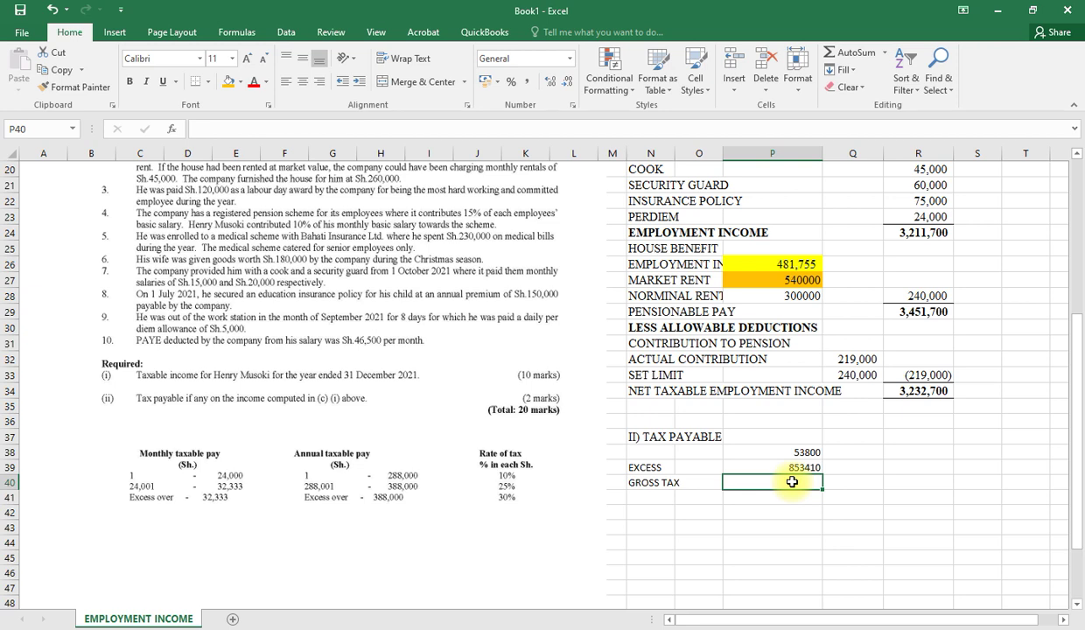
key("alt+equal")
key("Return")
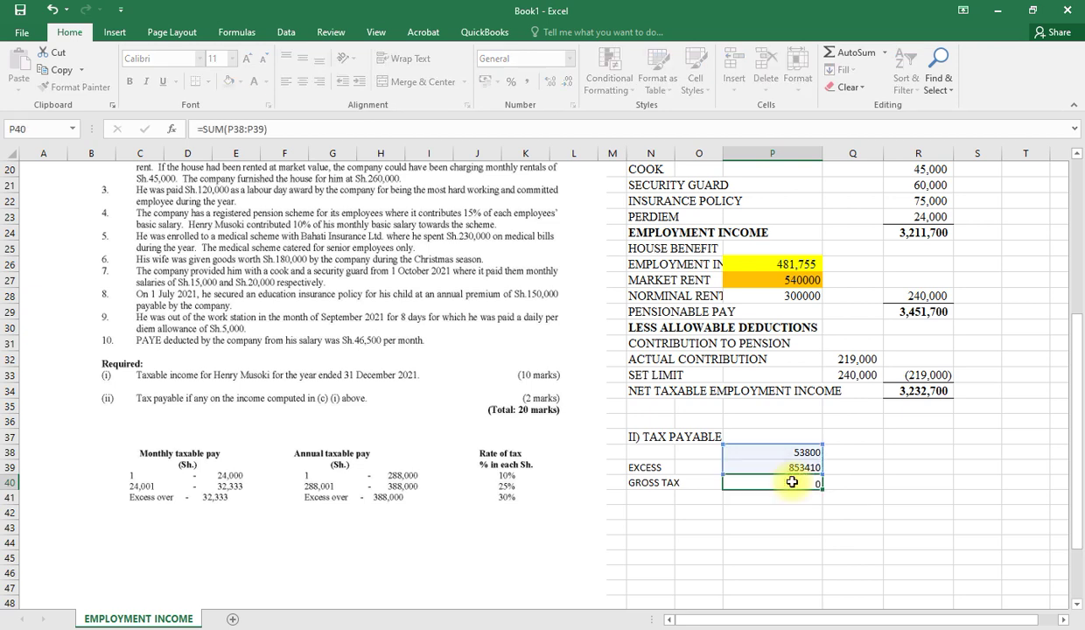
Step: Format the tax amounts in P38:P44 with thousands separators and no decimal places
left_click_drag(792, 452, 811, 544)
left_click(527, 83)
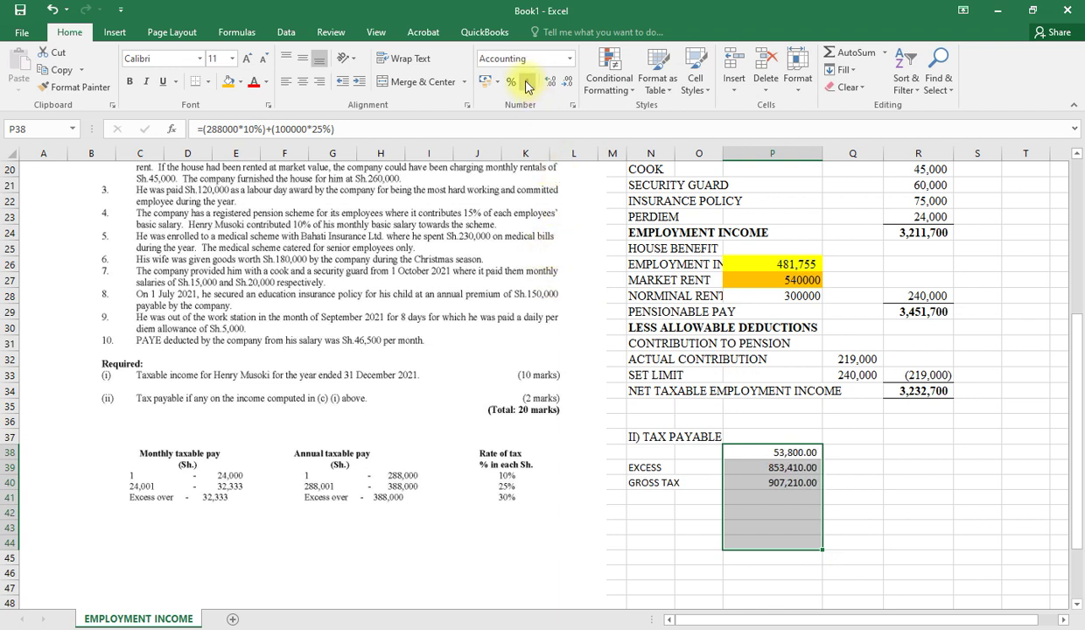
left_click(564, 83)
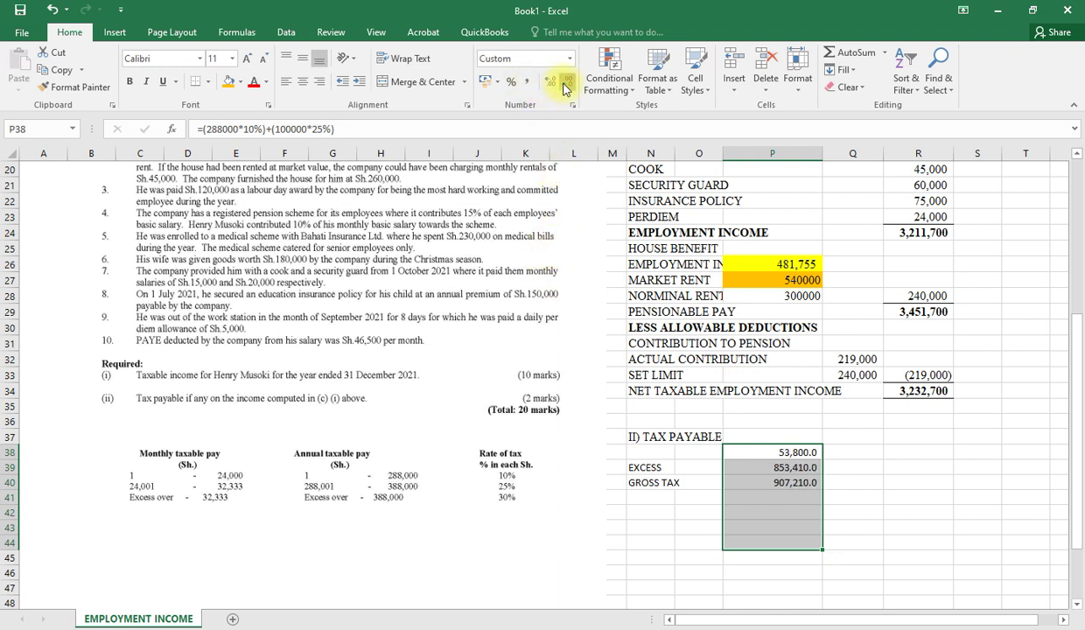
left_click(565, 84)
left_click(787, 499)
left_click(643, 496)
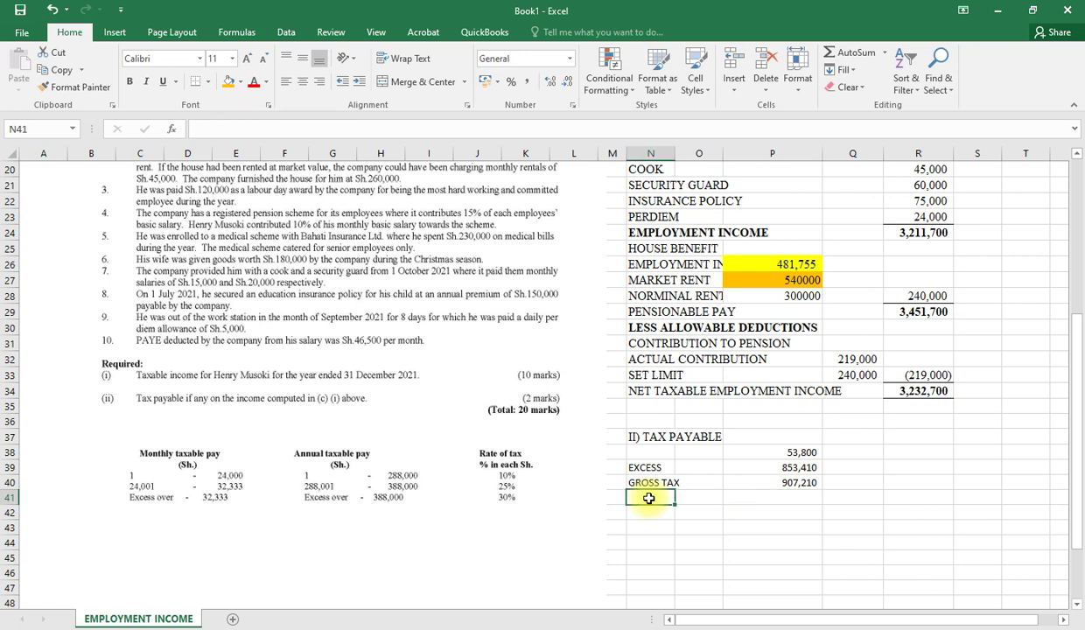
Step: Add the labels SET OFFS in N41 and PAYE in N42 below the gross tax
type("SE")
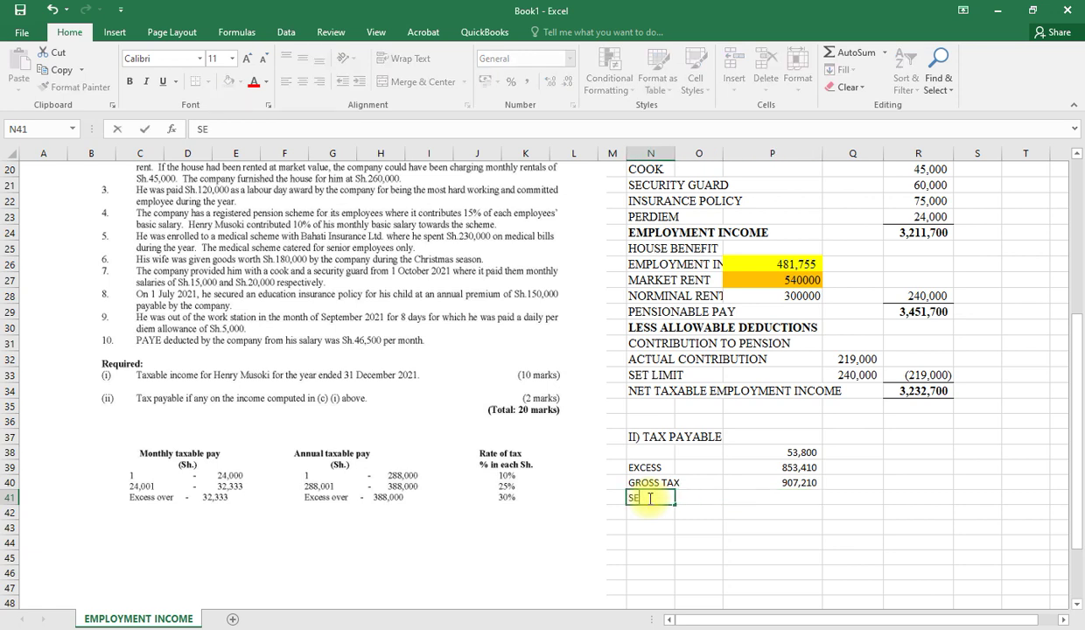
type("T OFFS")
key("Return")
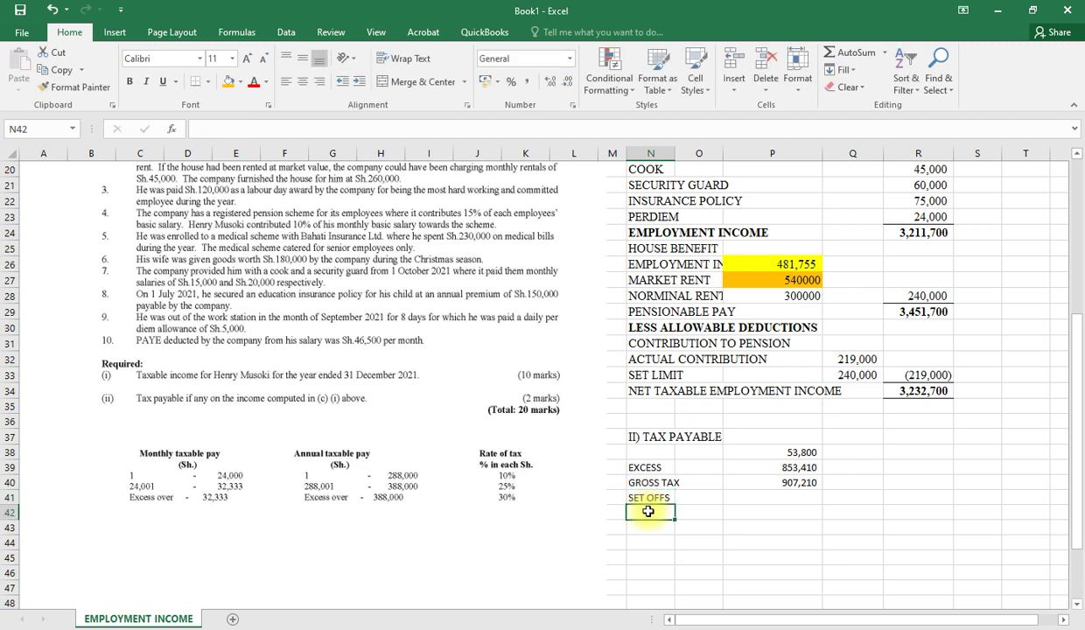
type("PAYE")
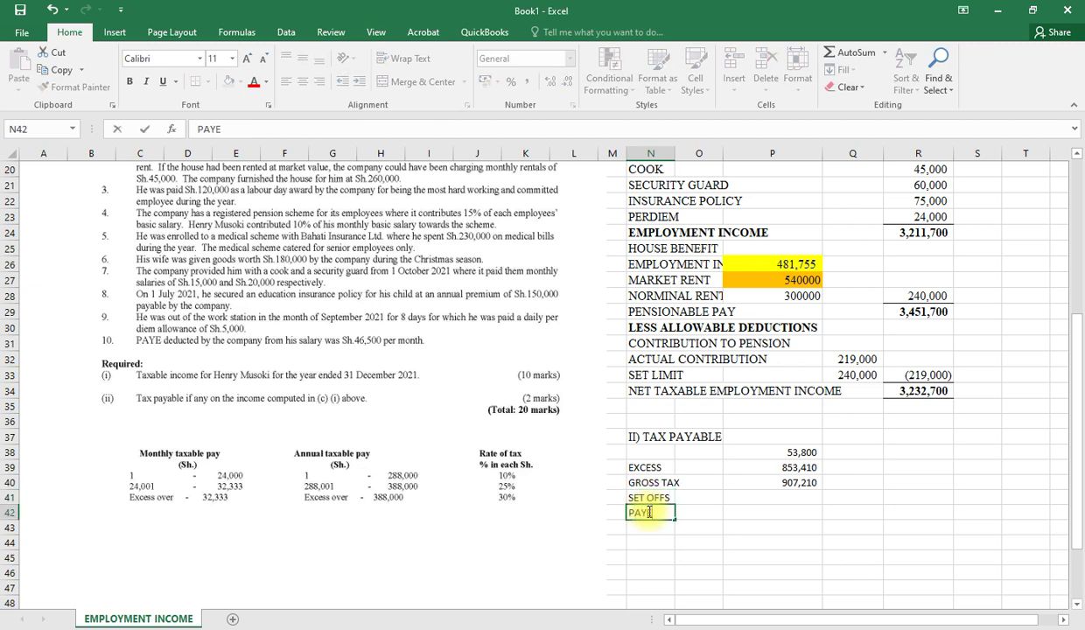
Step: Enter the annual PAYE as a negative set-off in P42 with =-46500*12
left_click(809, 510)
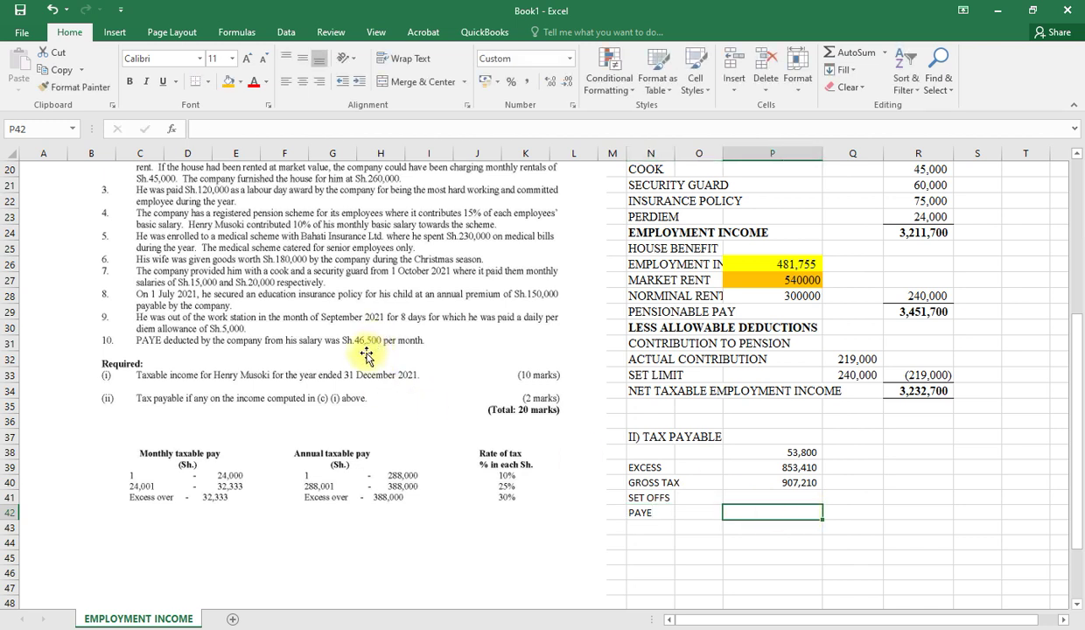
type("=465")
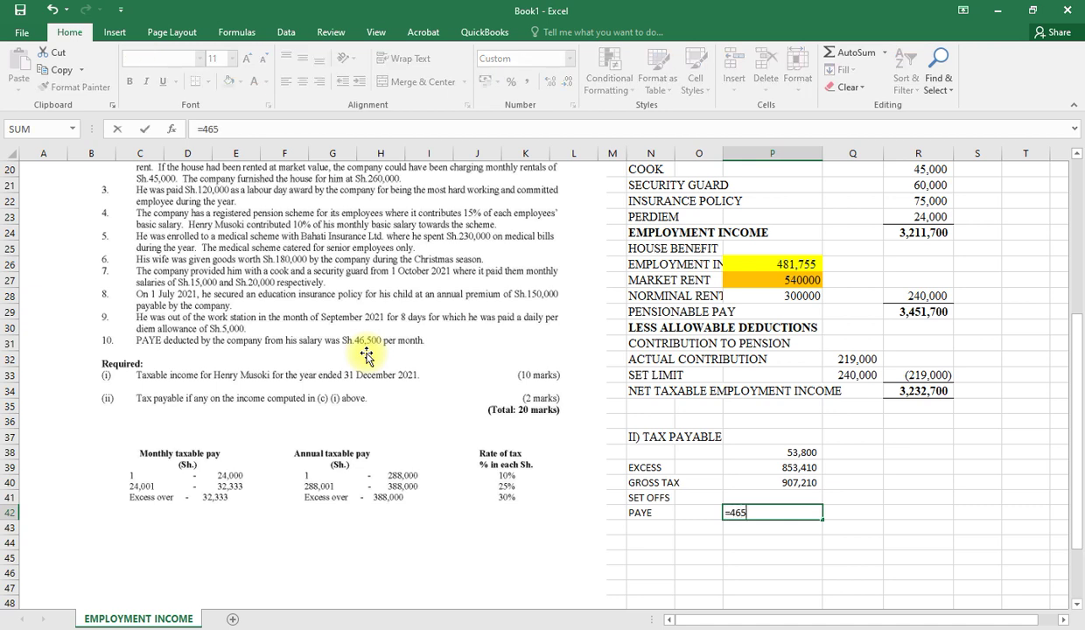
type("00*12")
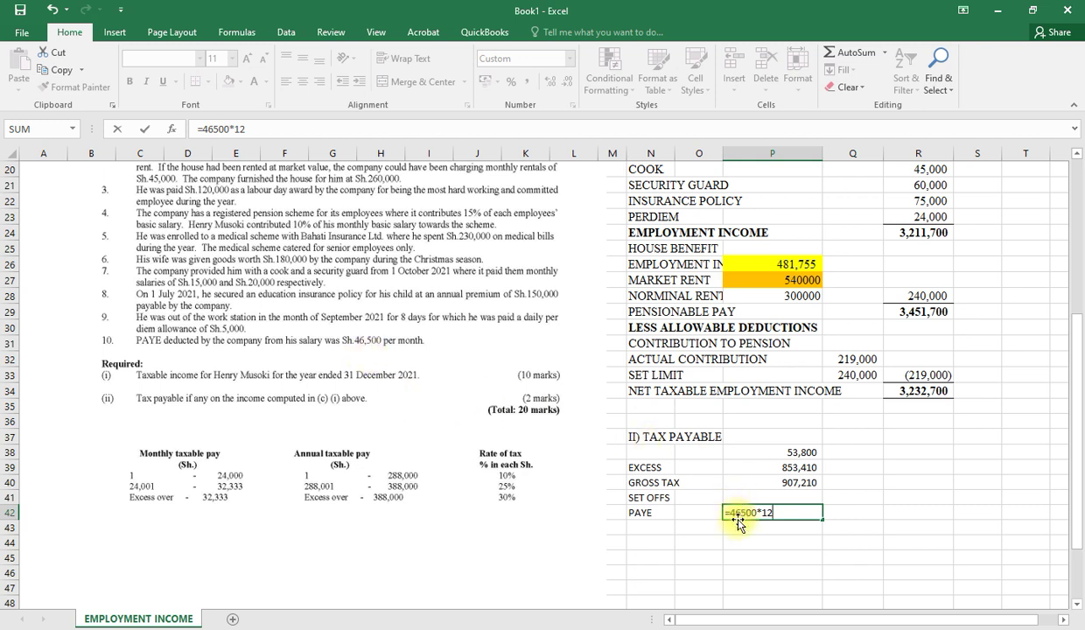
left_click(730, 513)
type("-")
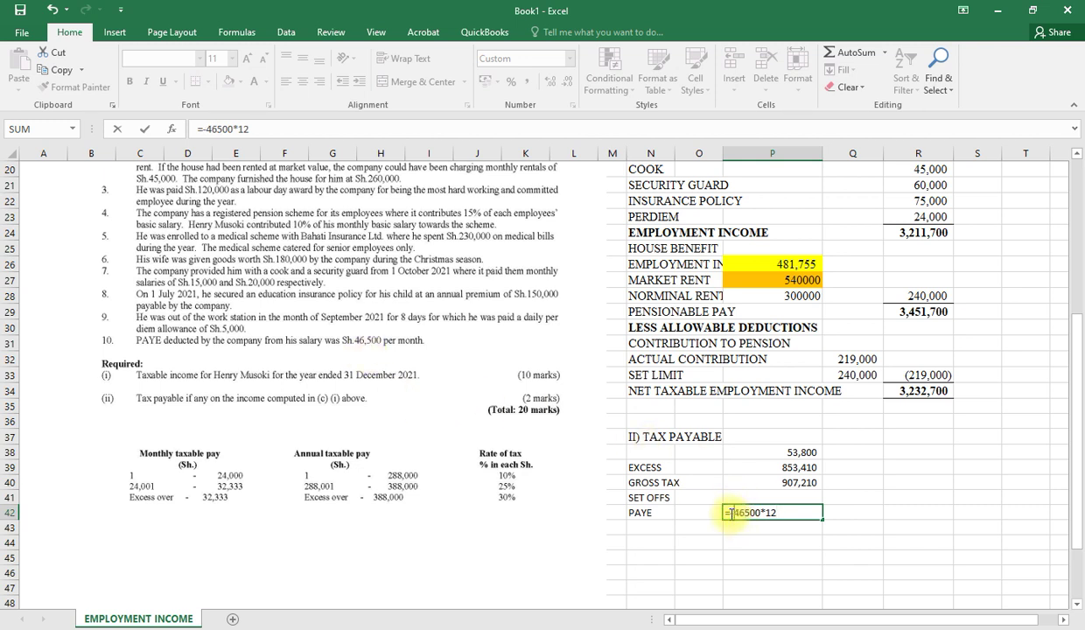
key("Return")
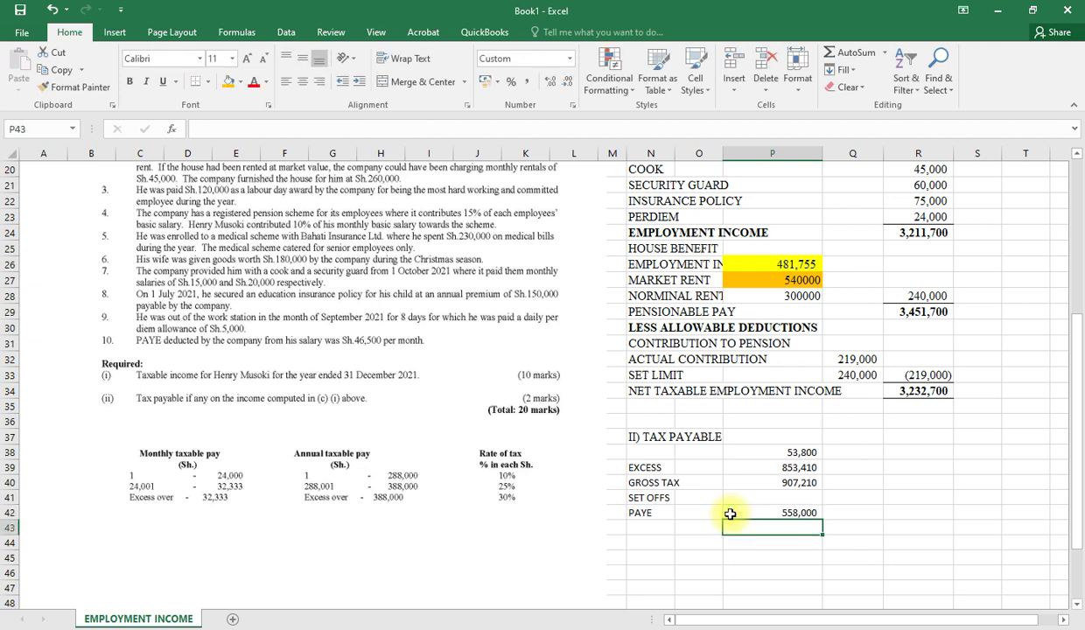
Step: Apply the custom number format #,##0;(#,##0) to the tax amounts in column P from P38 down to about row 48
left_click_drag(726, 453, 787, 600)
right_click(781, 560)
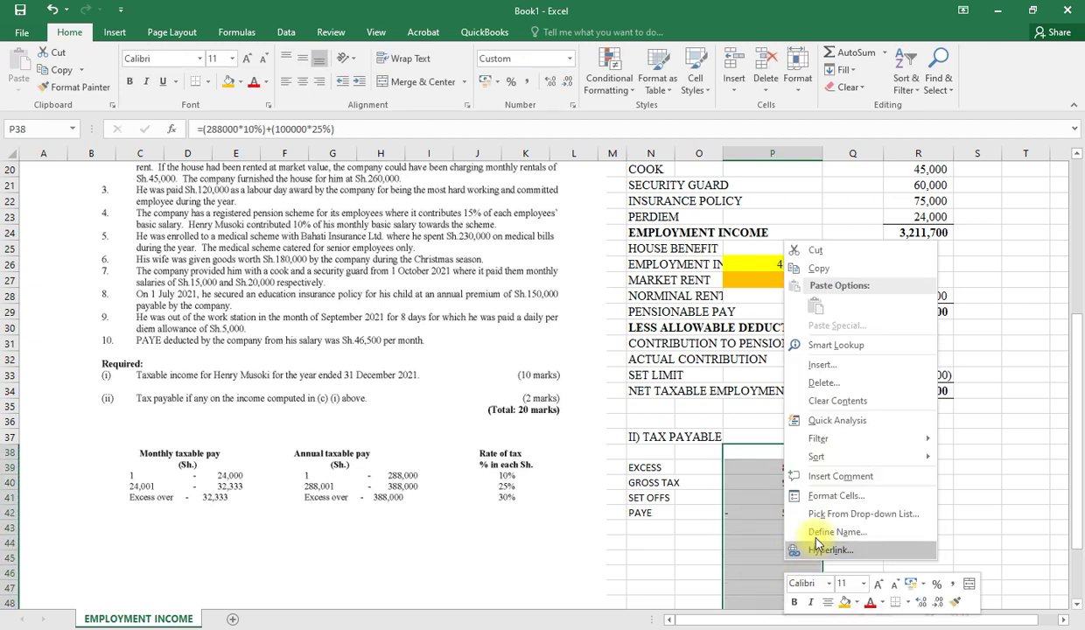
left_click(809, 495)
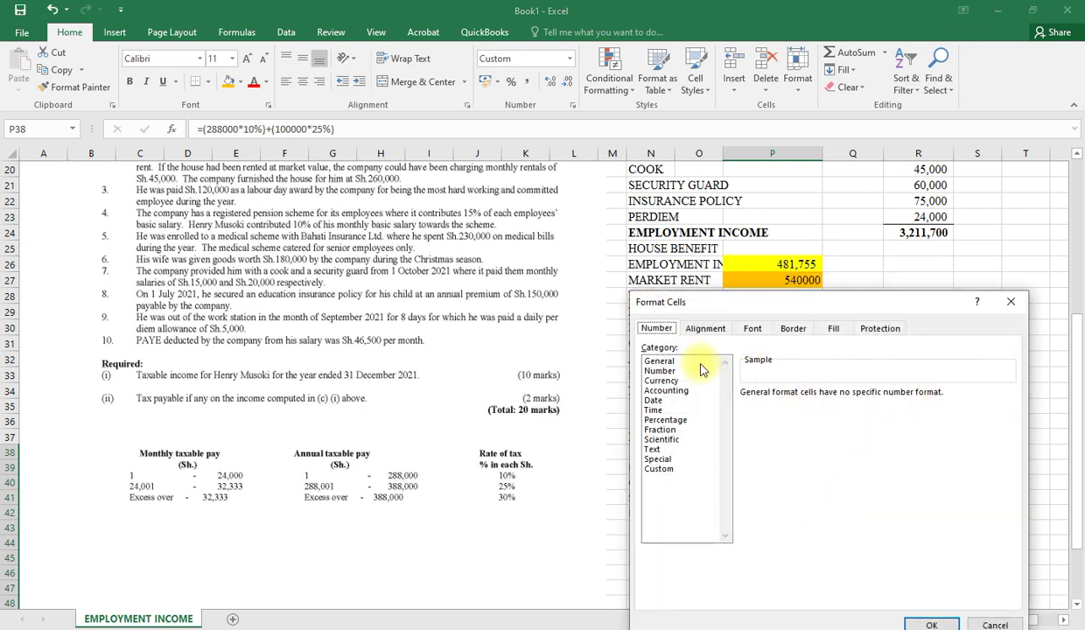
left_click(651, 468)
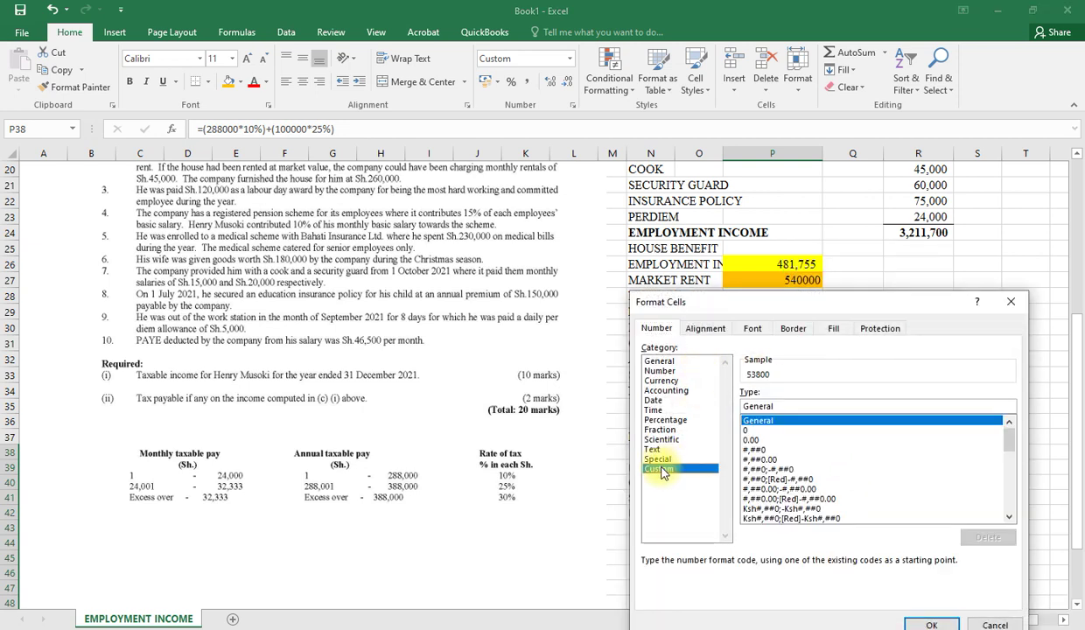
left_click(774, 469)
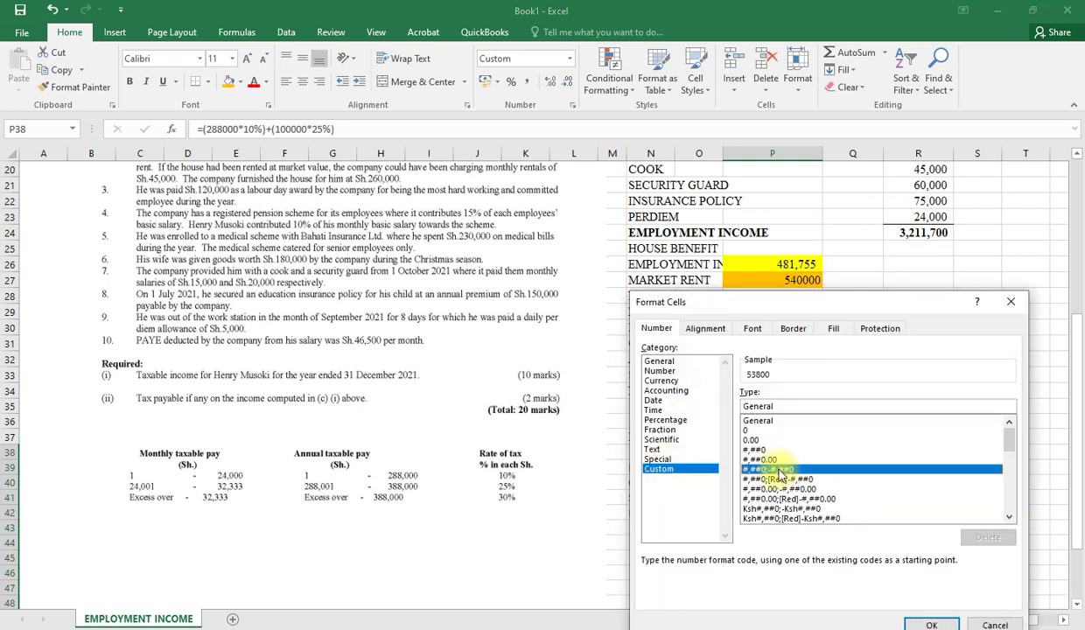
left_click(770, 406)
key("BackSpace")
type("K")
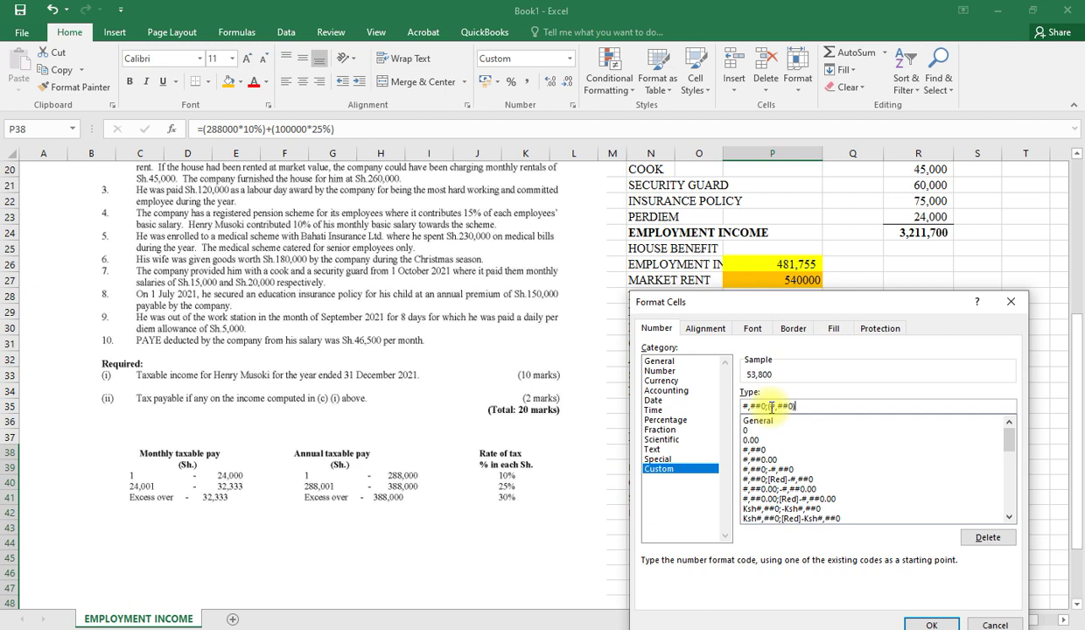
left_click_drag(908, 299, 904, 263)
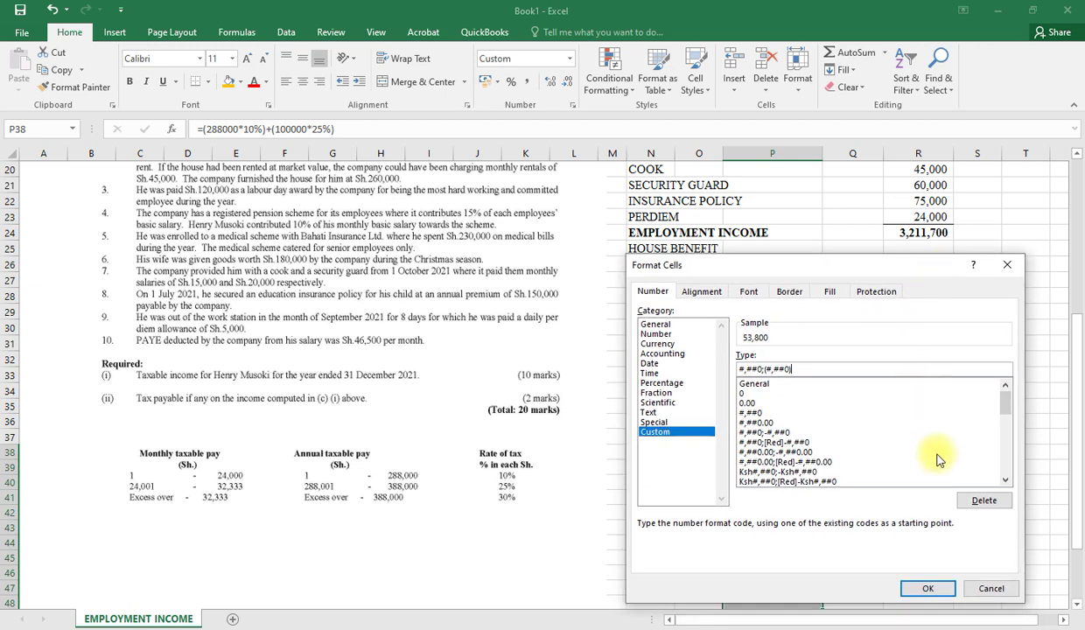
left_click(941, 593)
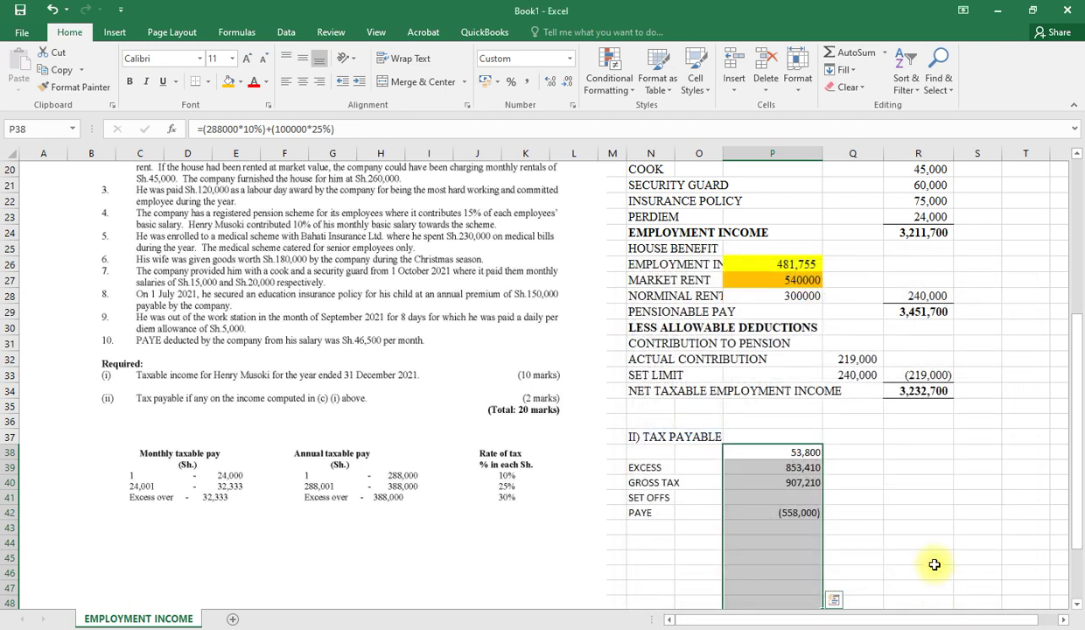
Step: Add the label PERSONAL RELIEF in N43 and enter the relief in P43 as =-28800
left_click(652, 529)
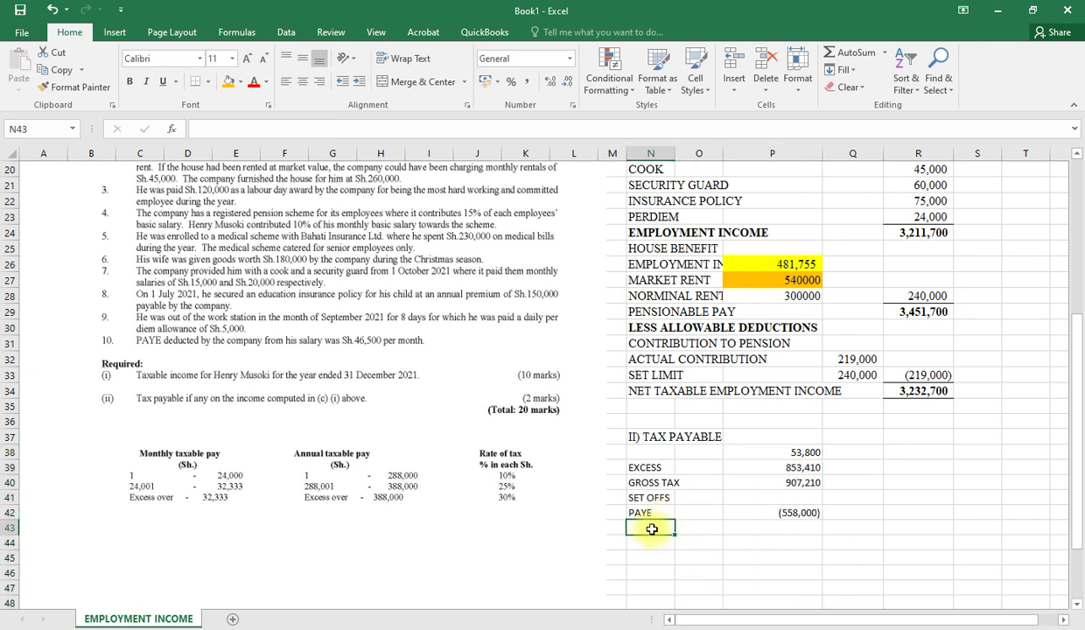
type("PERS")
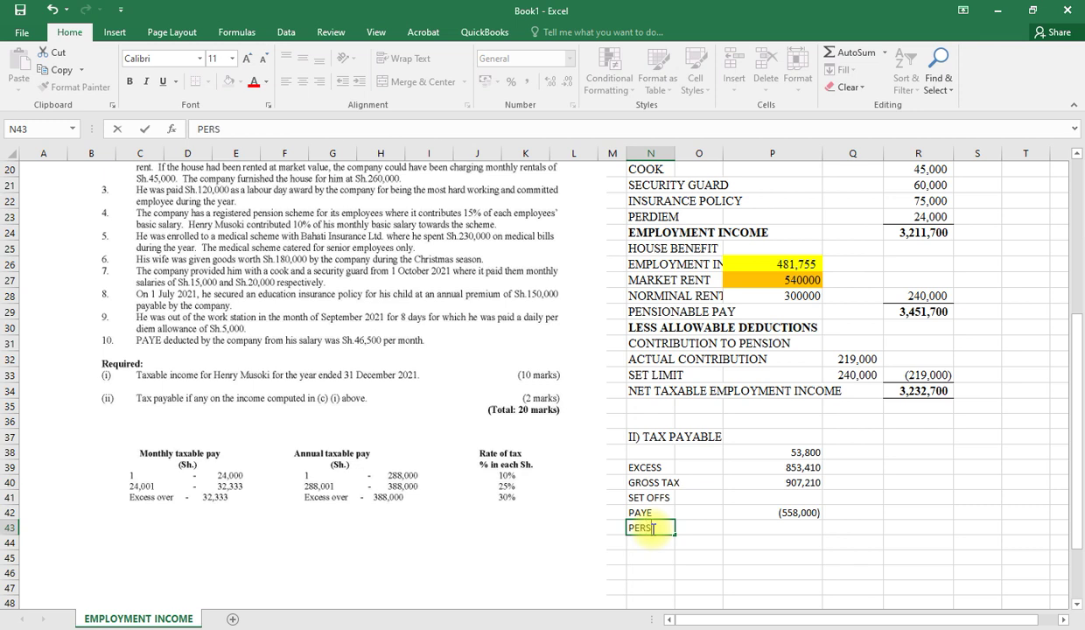
type("ONAL RELIE")
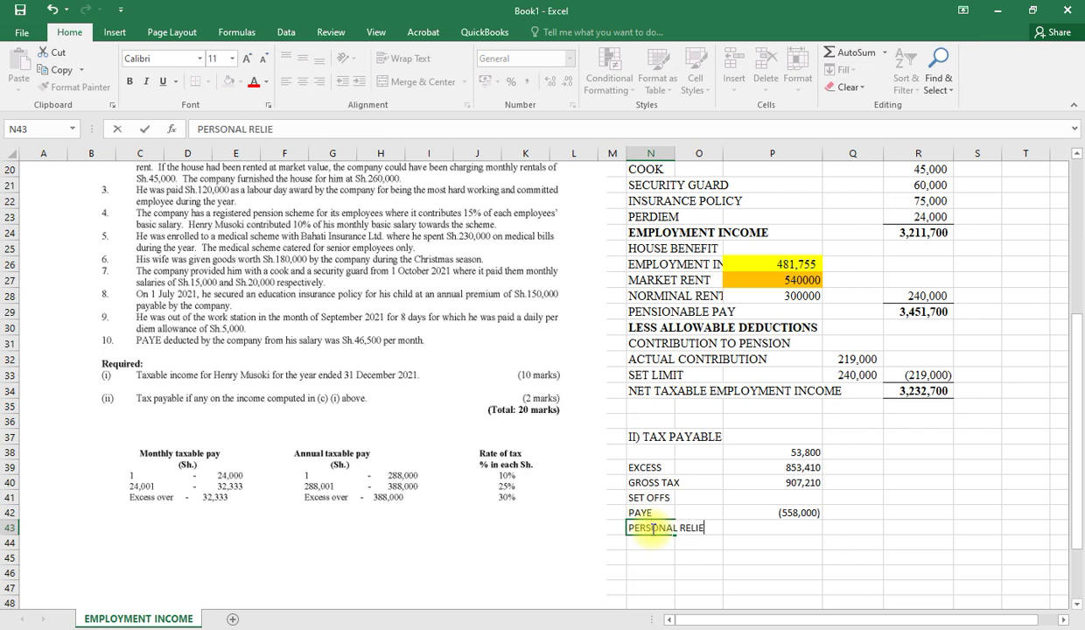
type("F")
key("Tab")
key("Tab")
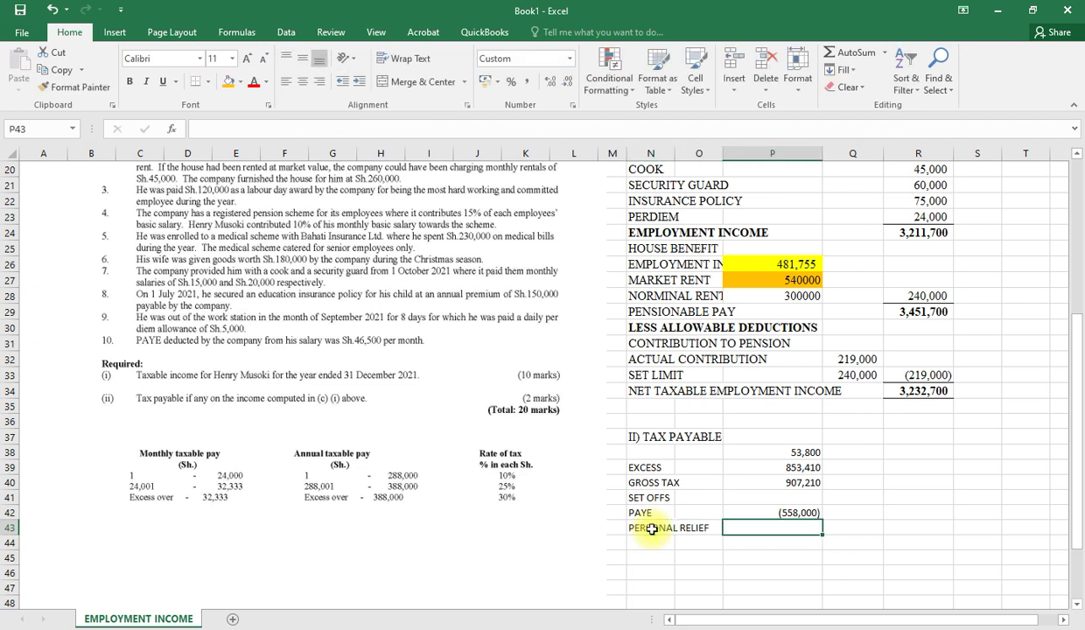
type("=")
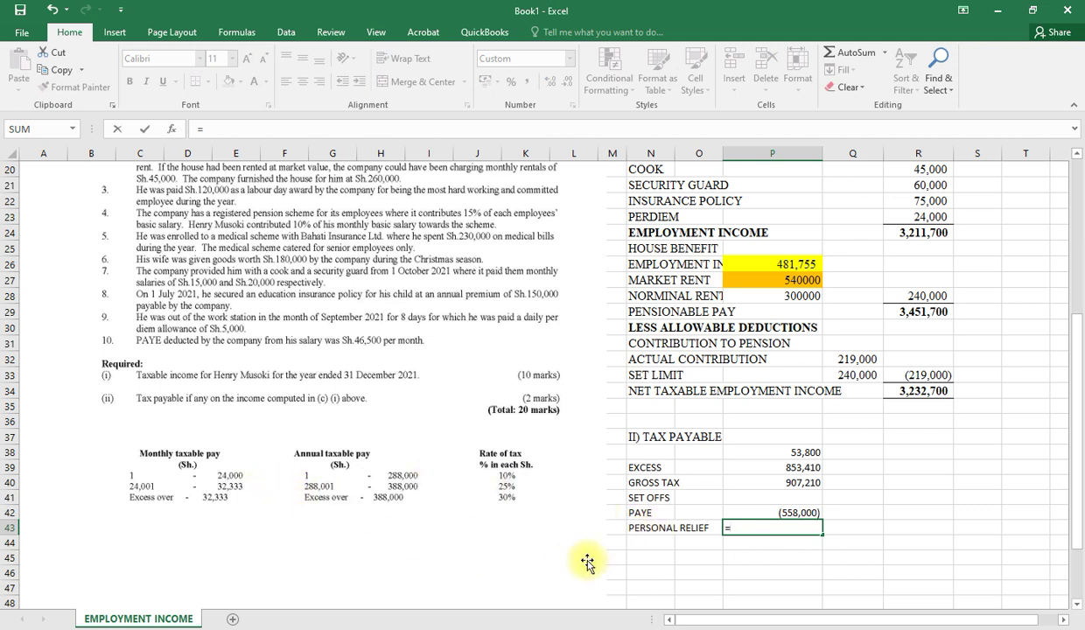
type("28")
key("BackSpace")
key("BackSpace")
type("-28800")
Step: Add the labels INSURANCE RELIEF in N44 and PREMIUM PAID in N45
left_click(657, 541)
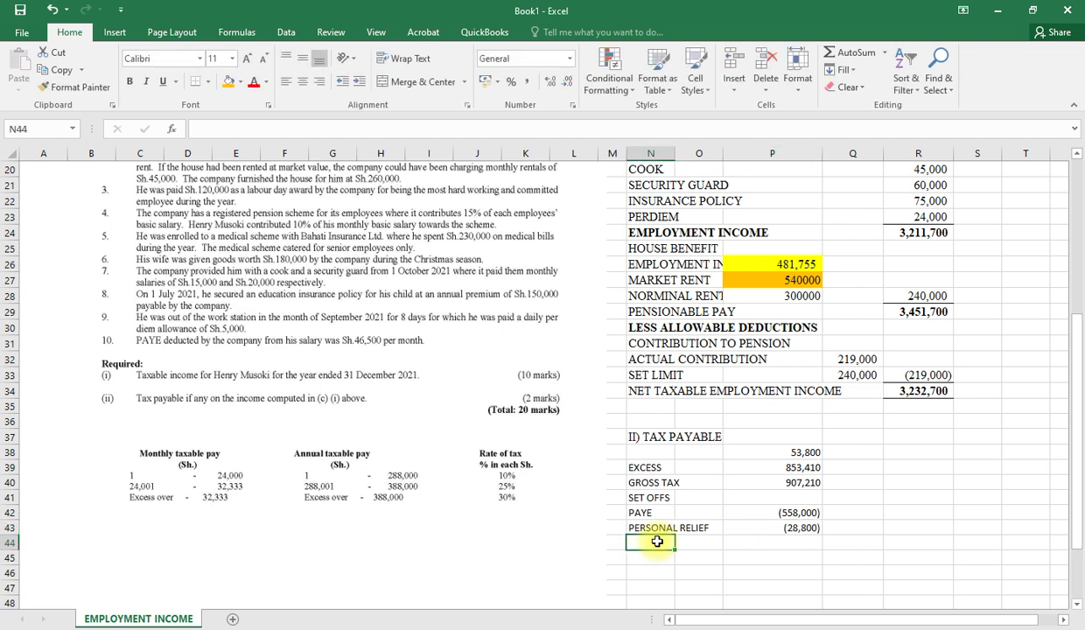
type("INSUR")
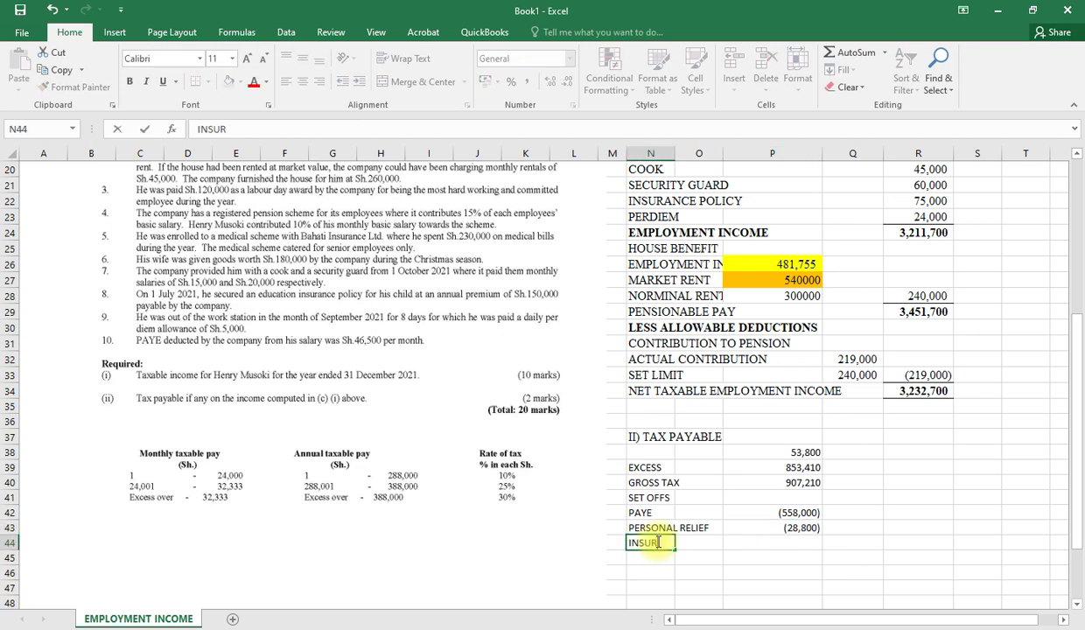
type("ANCE RELIEF")
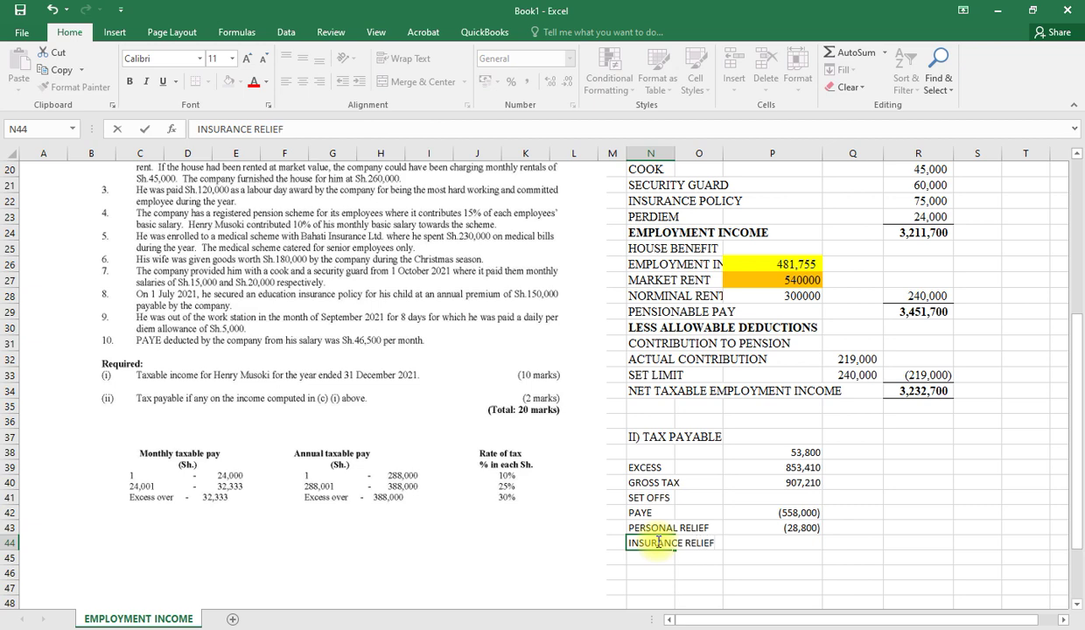
left_click(650, 556)
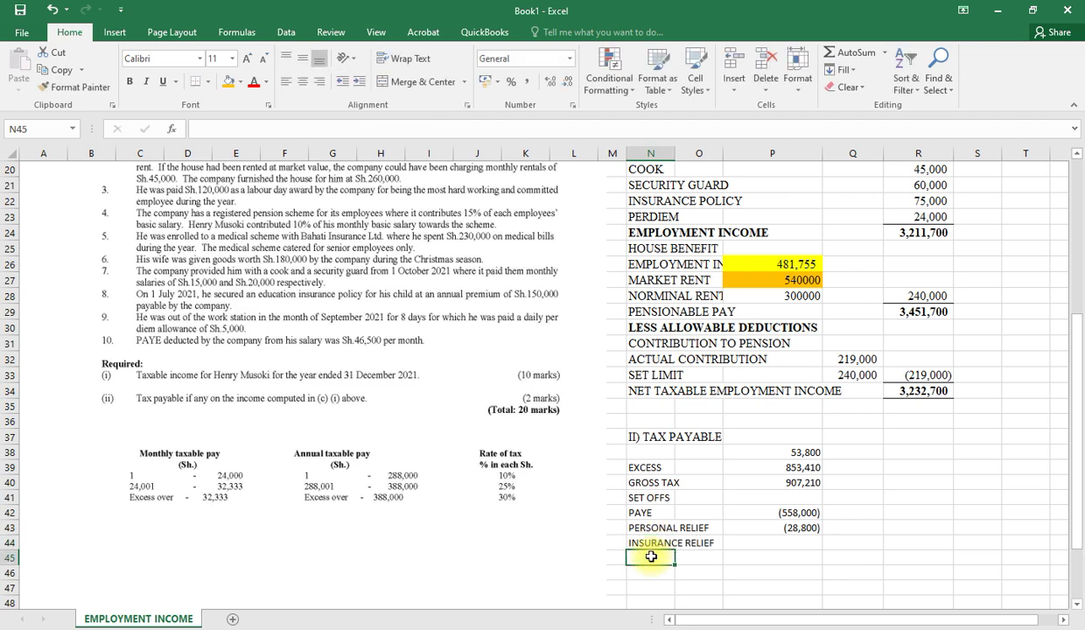
type("PR")
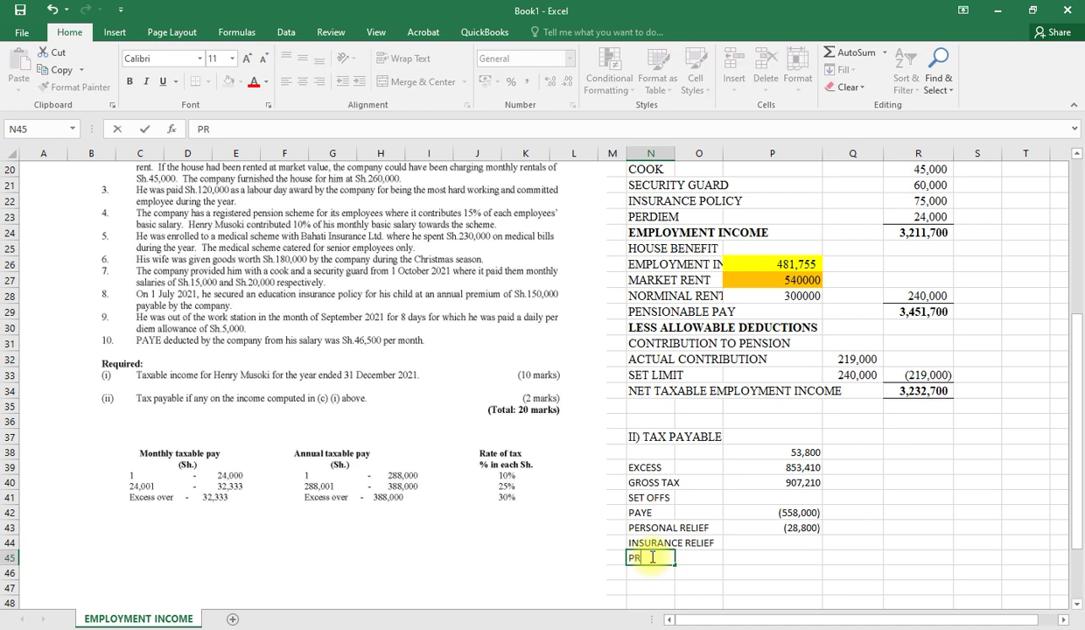
type("EMIUM PAID")
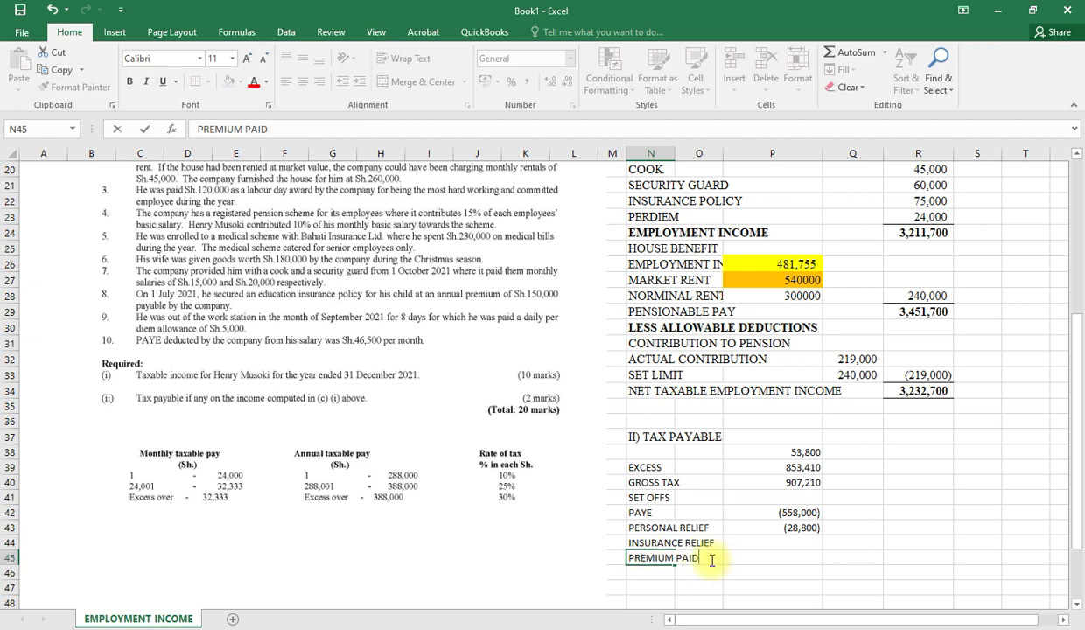
left_click(619, 562)
left_click(636, 558)
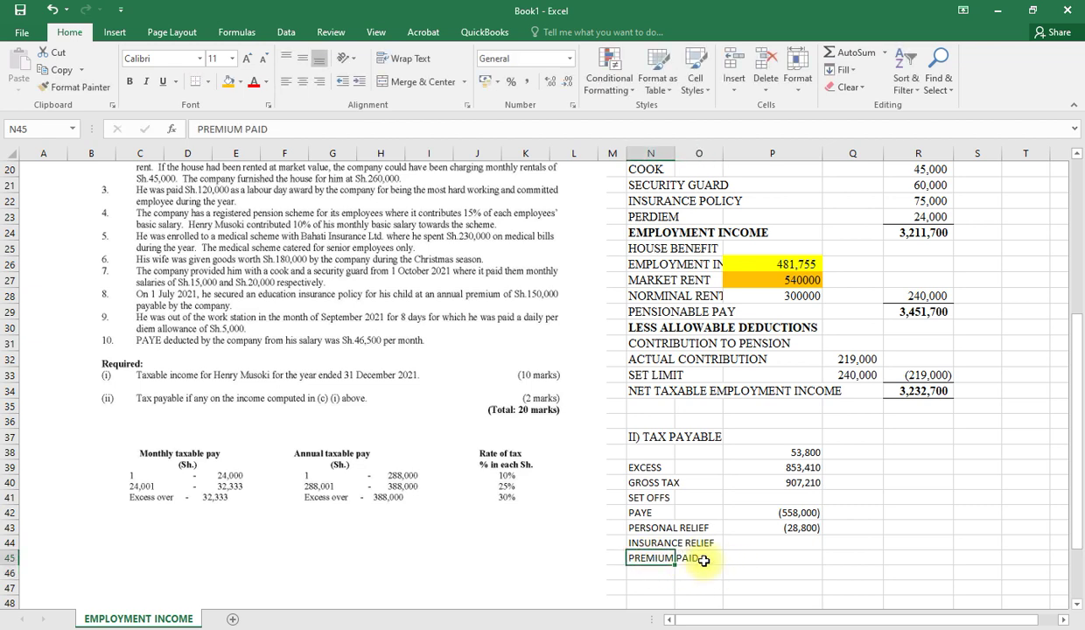
Step: Calculate the relief on the insurance premium in O45 as 15% of the insurance policy amount with =R22*15%
left_click(716, 556)
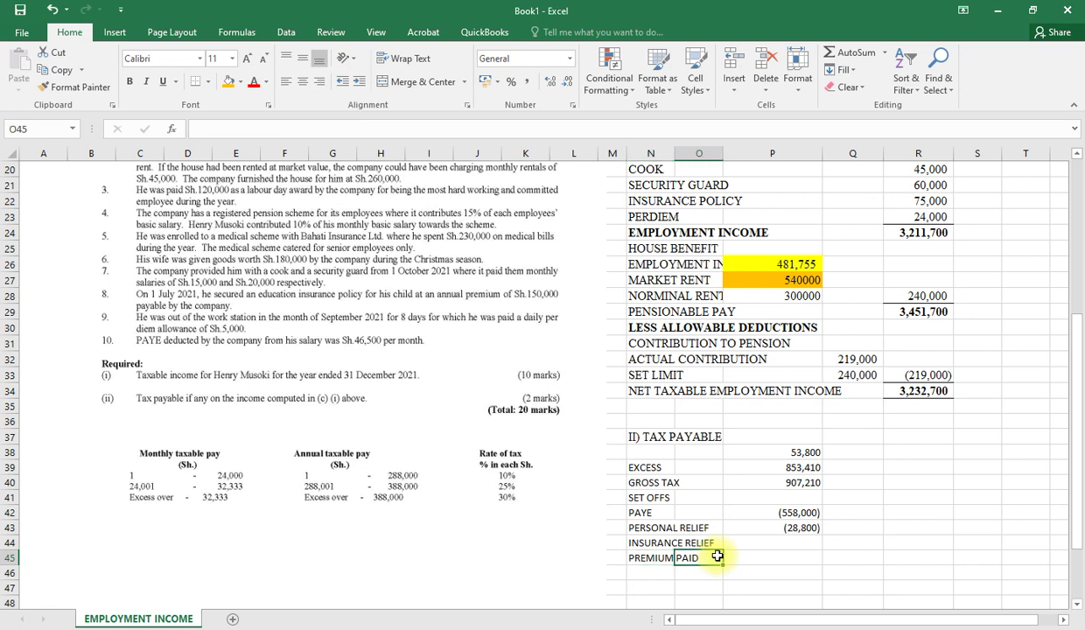
type("=")
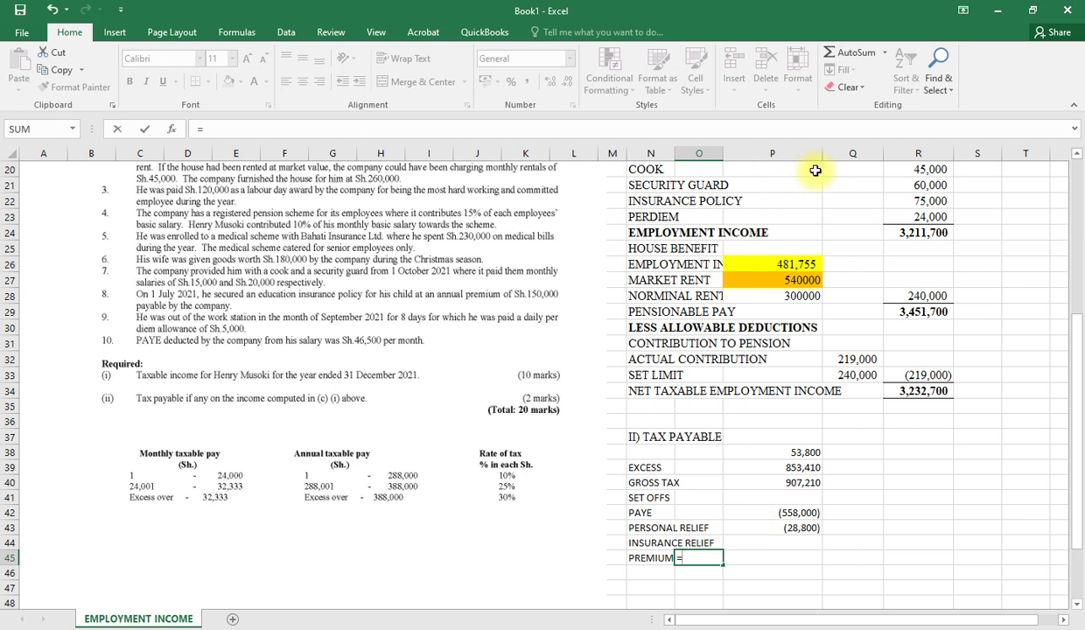
left_click(918, 200)
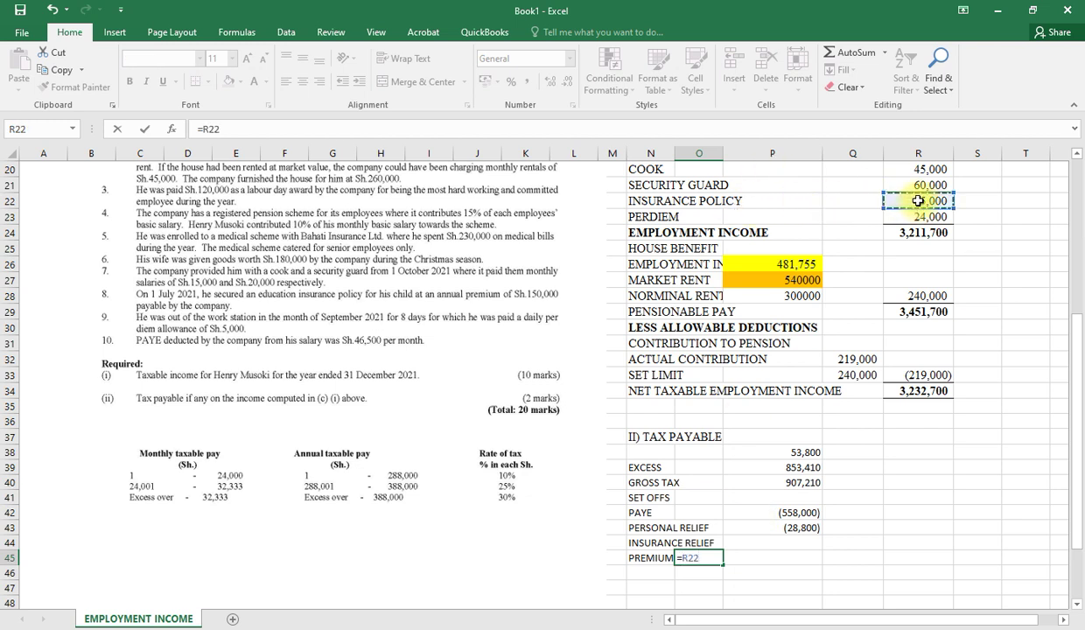
type("*15%")
key("Return")
Step: Add the label SET LIMIT in N46 and calculate the insurance relief limit in O46 with =60000*.5
scroll(914, 197, "down", 1)
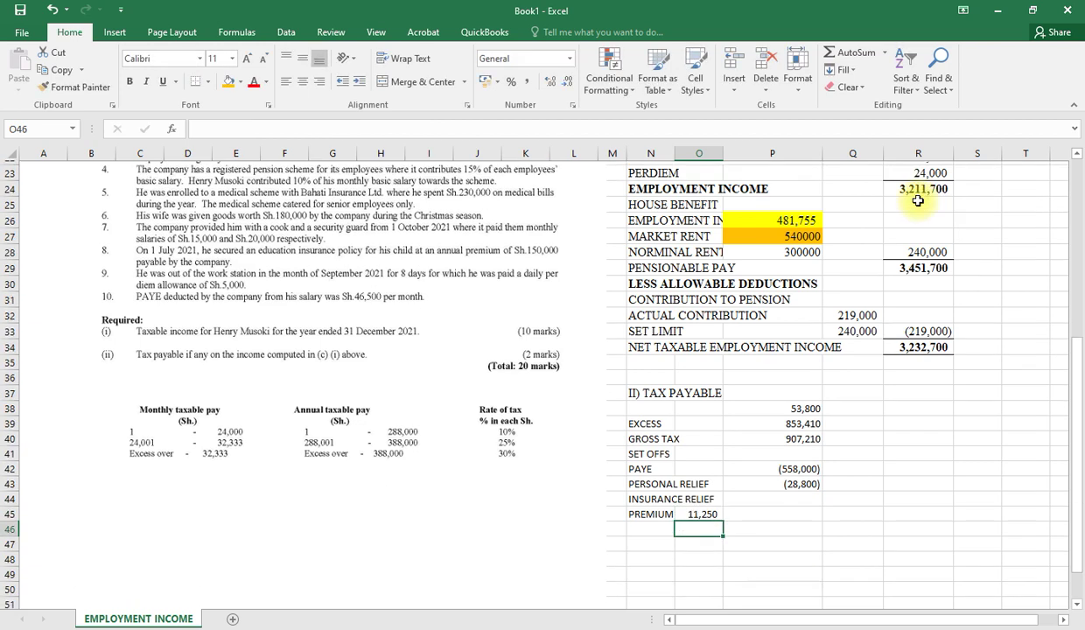
left_click(643, 528)
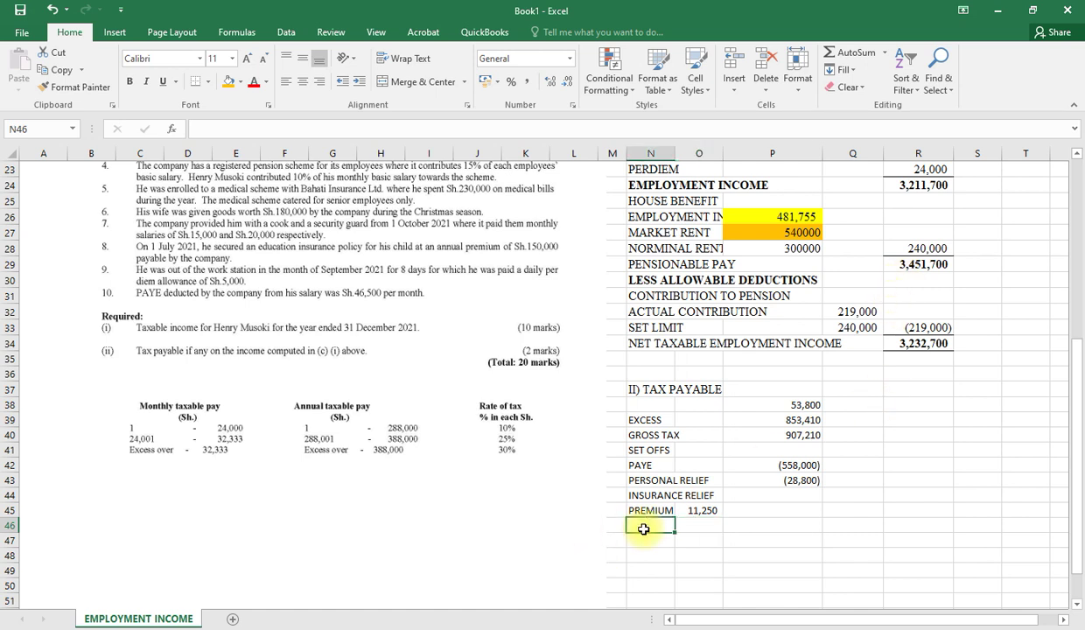
type("SET LIN")
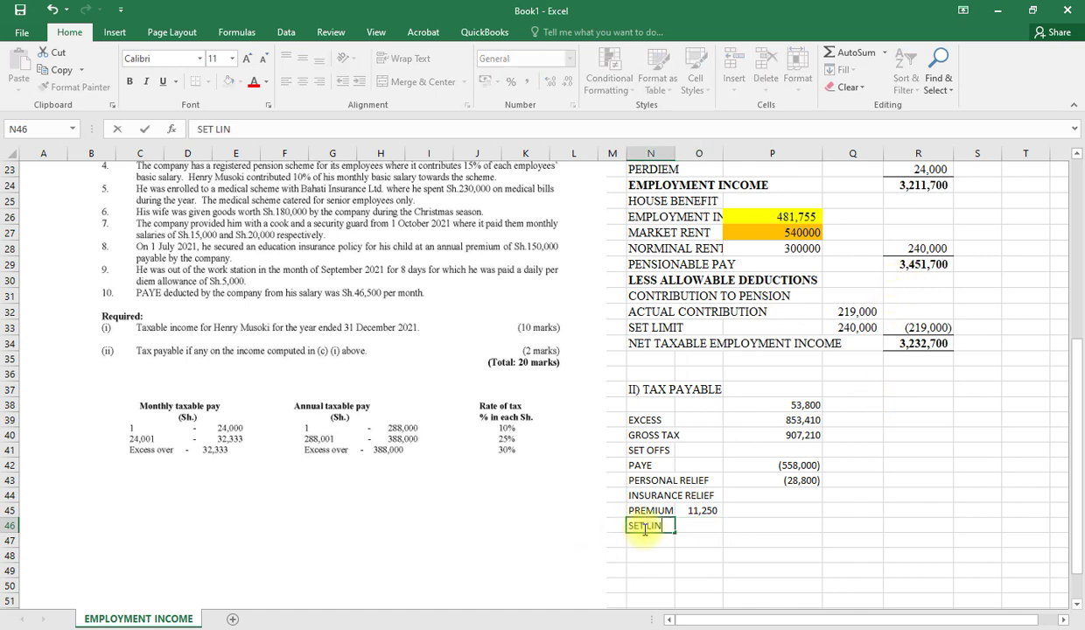
key("BackSpace")
type("MIT")
left_click(692, 527)
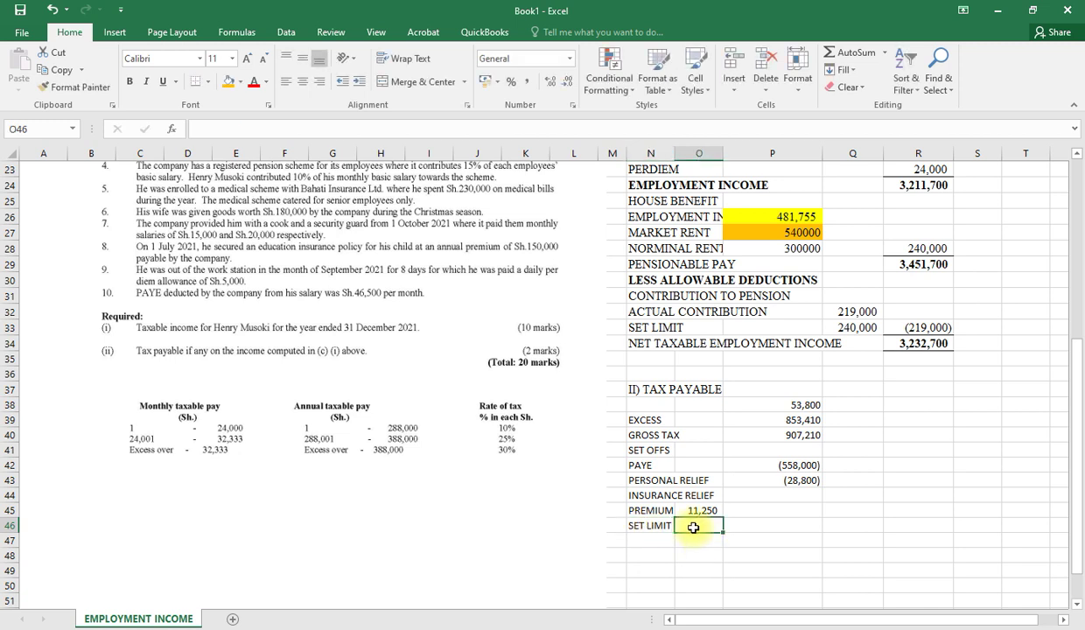
type("=60000")
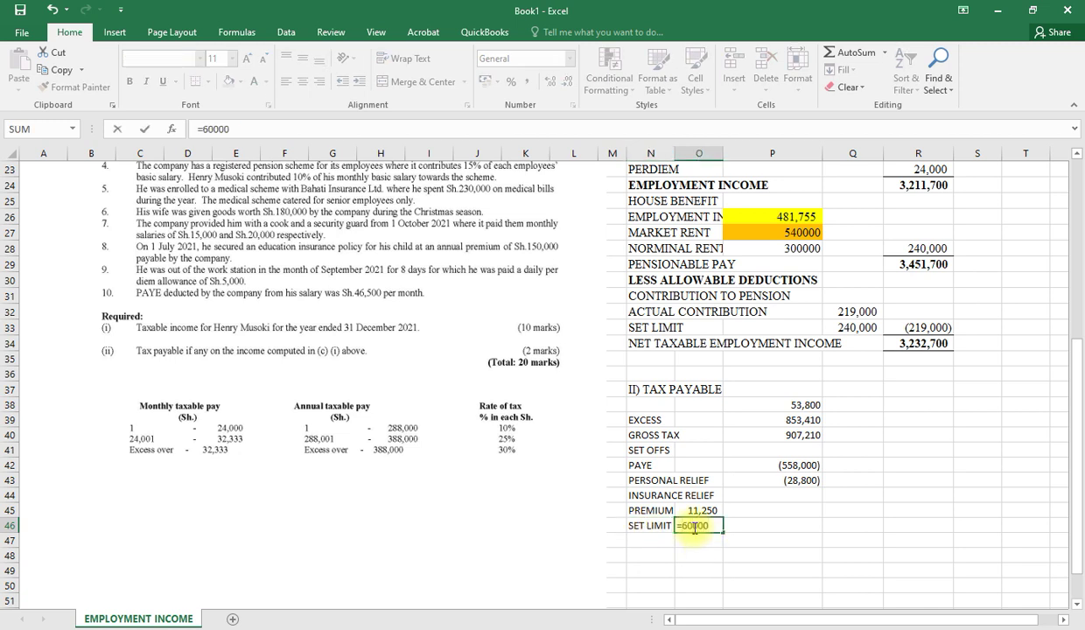
type("*.5")
key("Return")
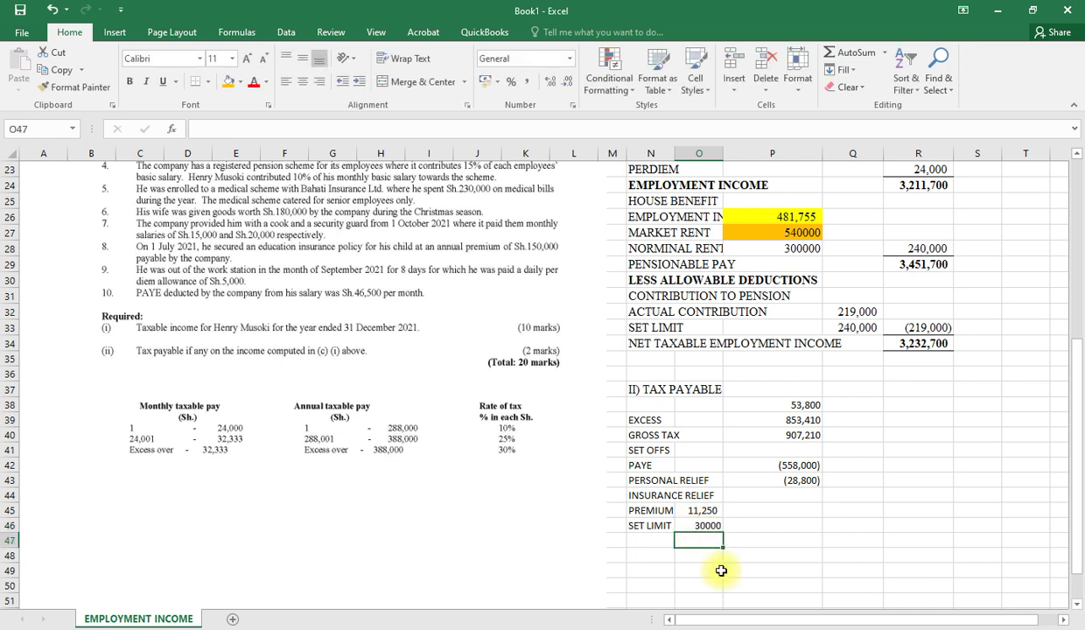
Step: Format the set limit in O46 with a thousands separator and no decimal places
left_click(700, 527)
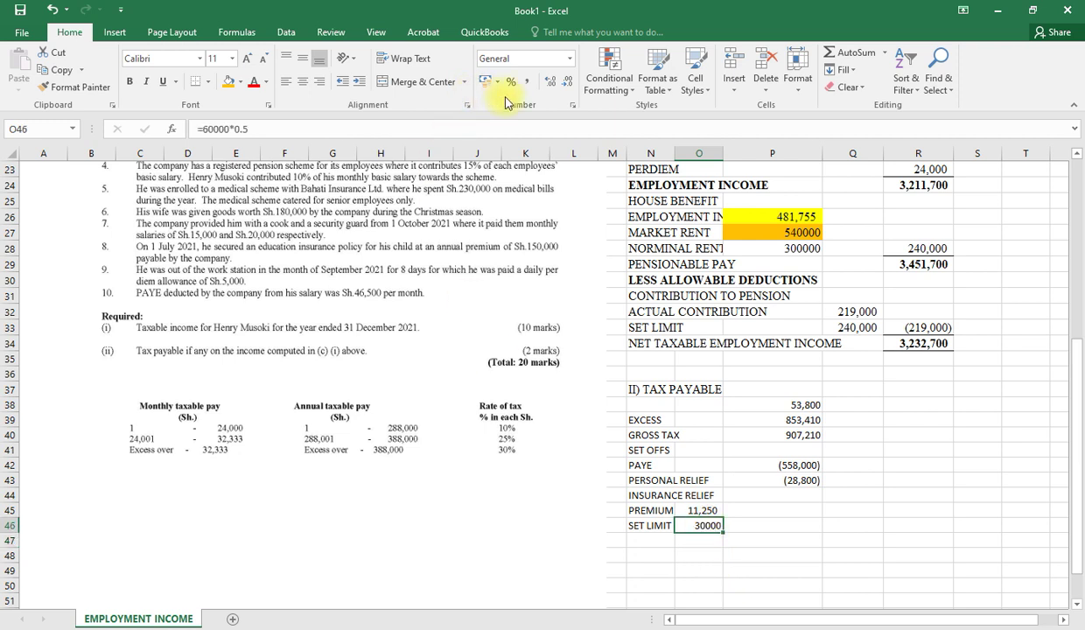
left_click(526, 82)
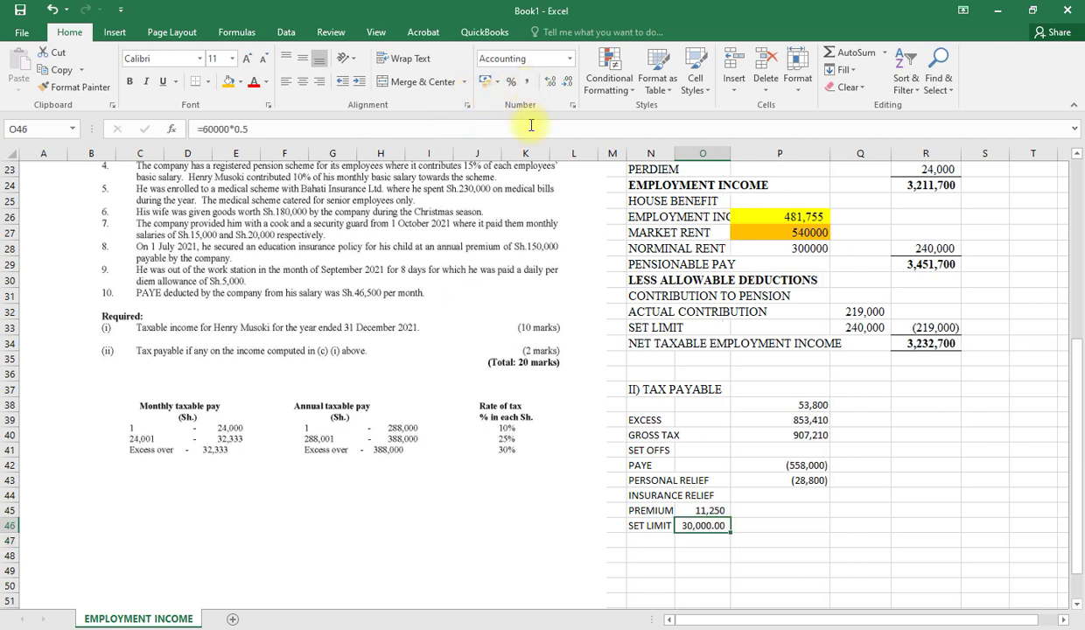
left_click(557, 82)
left_click(557, 81)
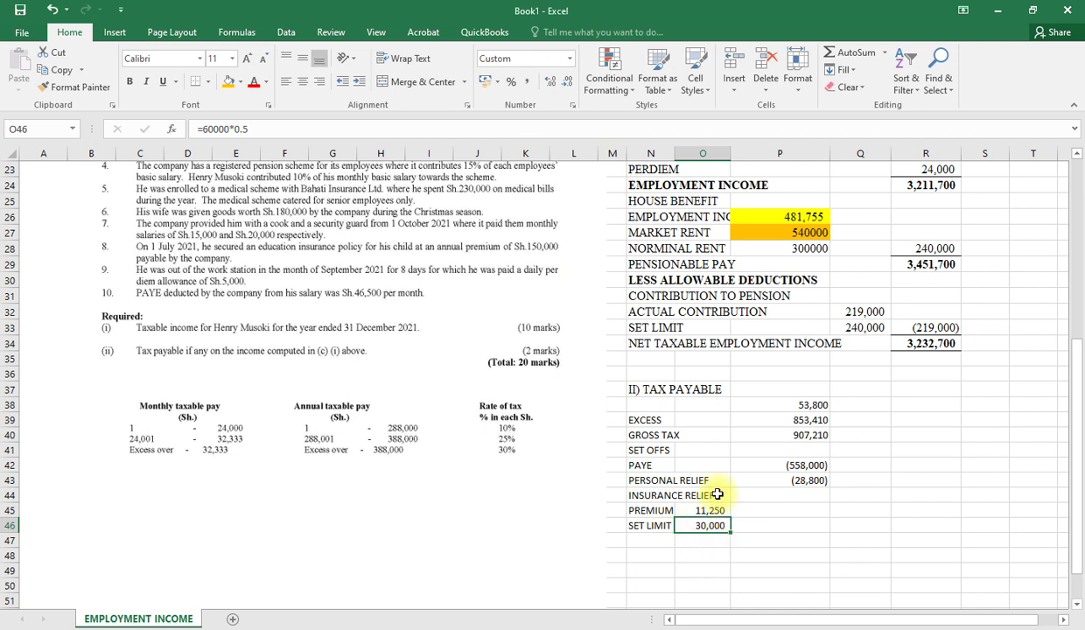
Step: Enter the insurance relief as a deduction in P46 with =-O45
left_click(814, 525)
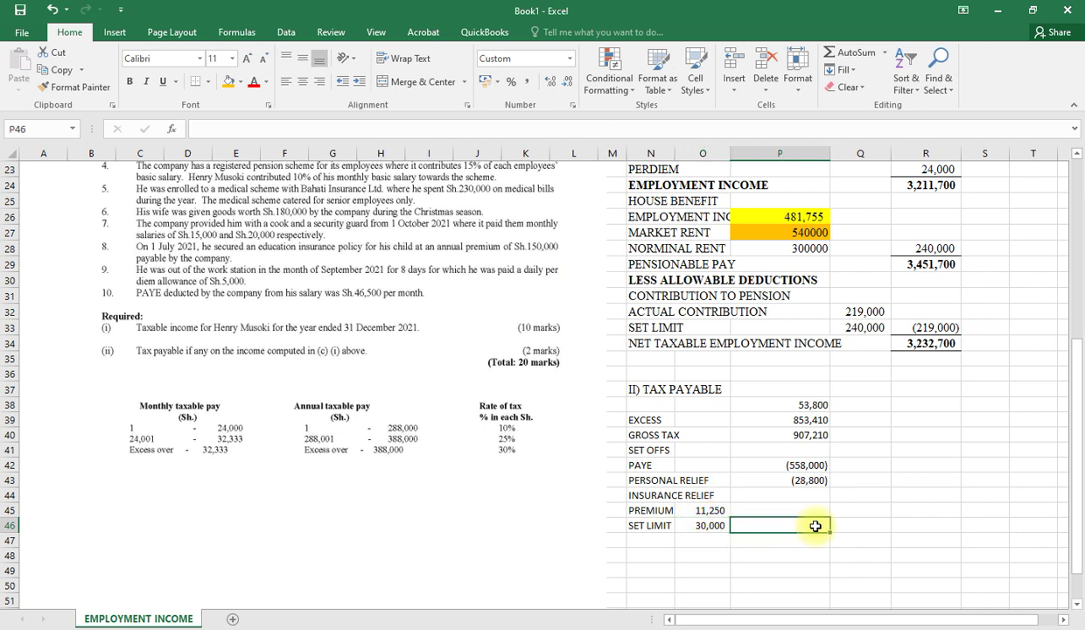
type("=-")
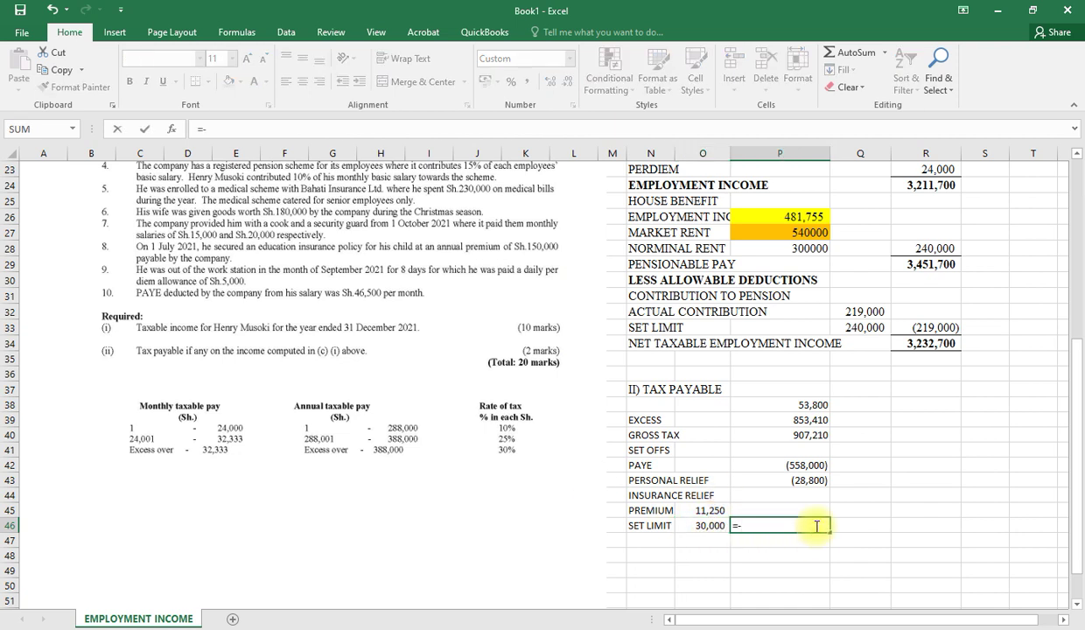
left_click(705, 512)
key("Return")
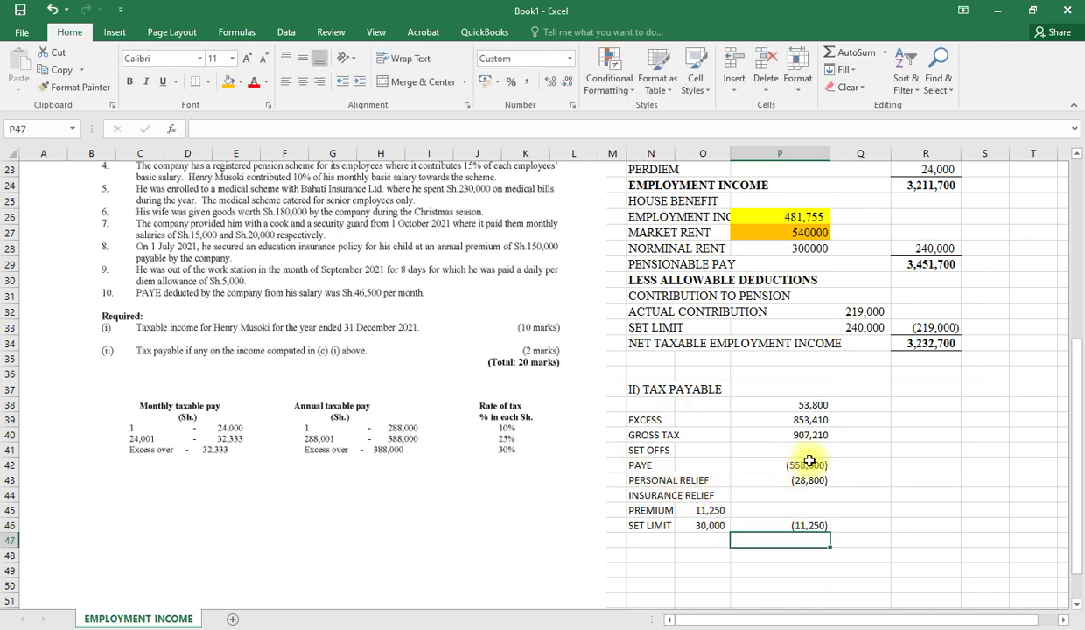
Step: Make the gross tax amount in P40 and its GROSS TAX label in N40 bold
left_click(794, 435)
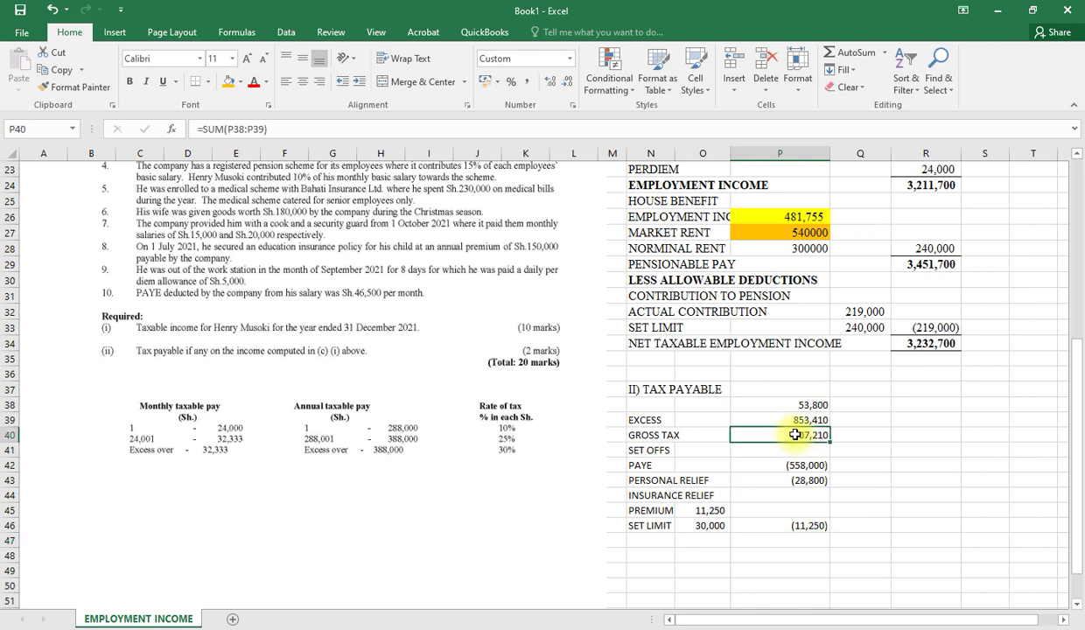
key("ctrl+b")
left_click(680, 437)
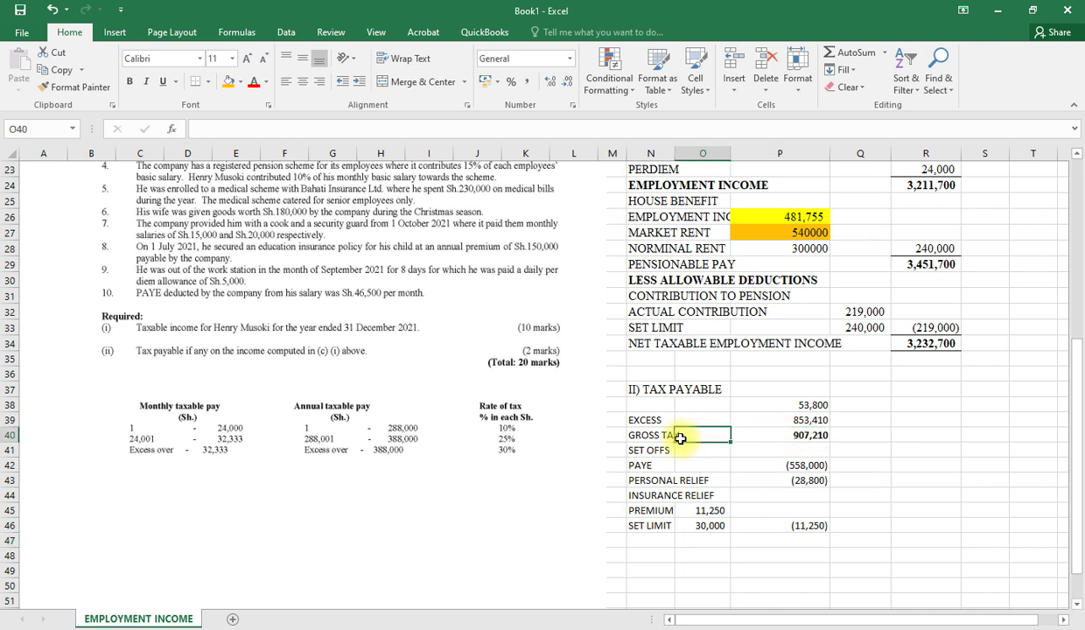
left_click(644, 435)
key("ctrl+b")
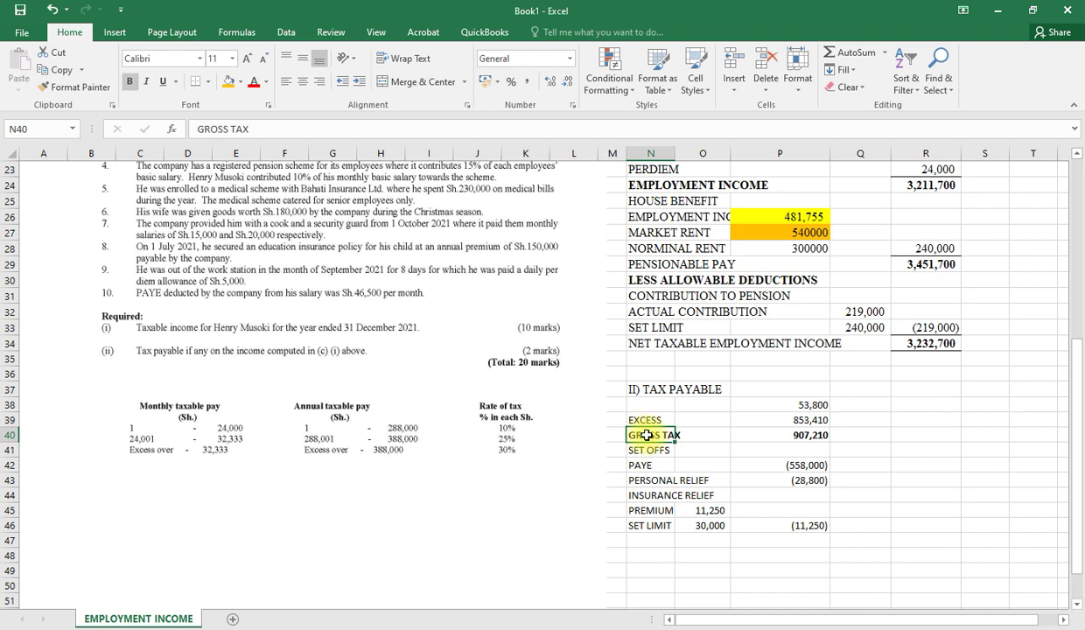
Step: Add the label NET TAX PAYABLE in N47 and total the tax less set-offs in P47 with =SUM(P40:P46)
left_click(636, 537)
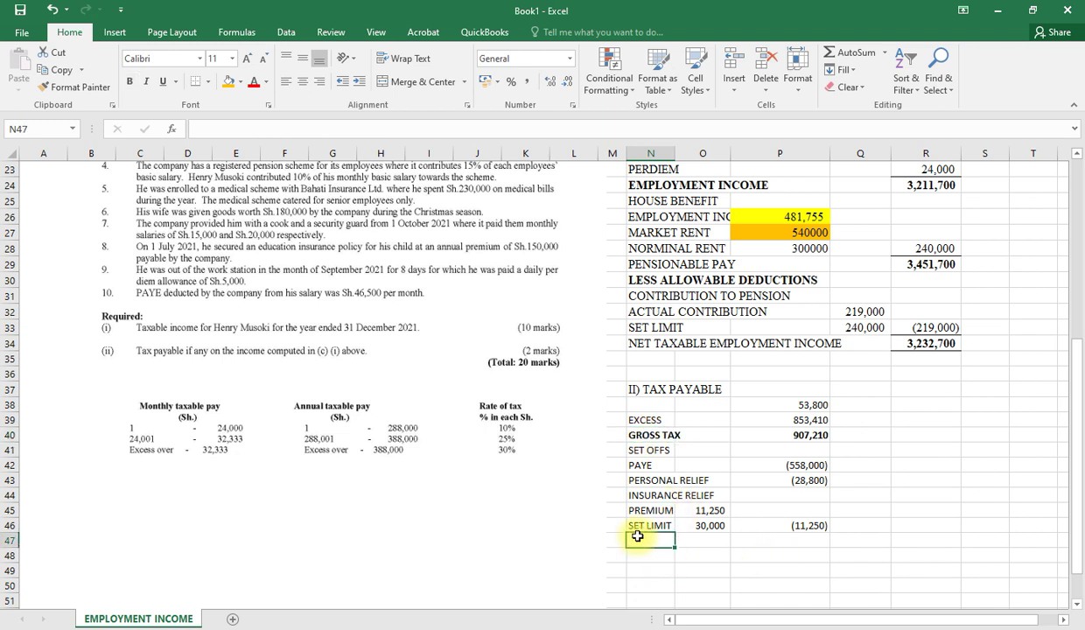
type("NET")
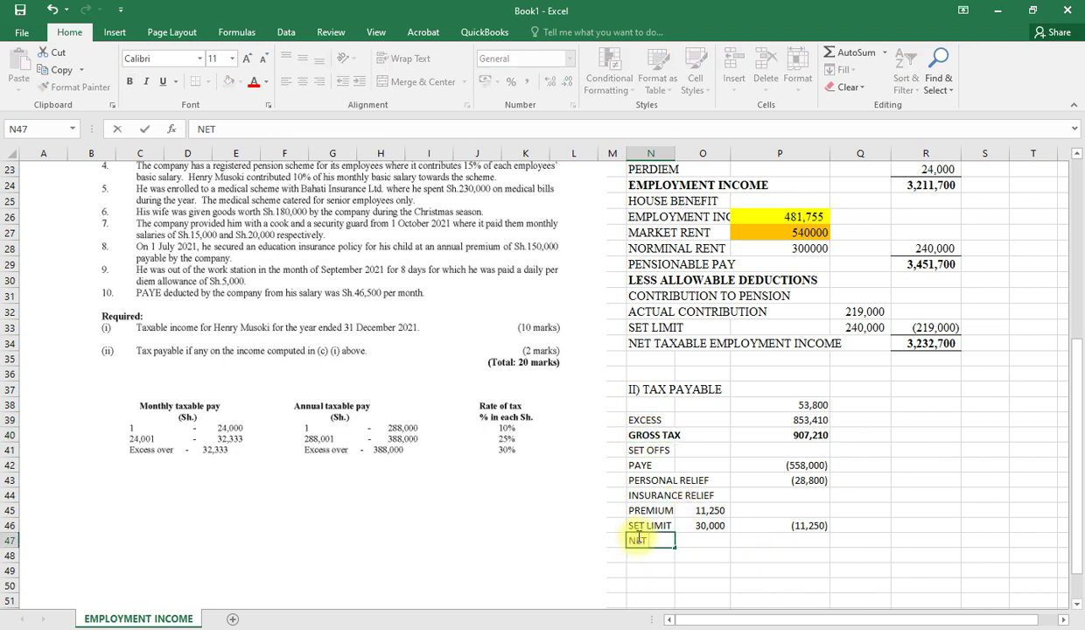
type(" TAX PAYAB")
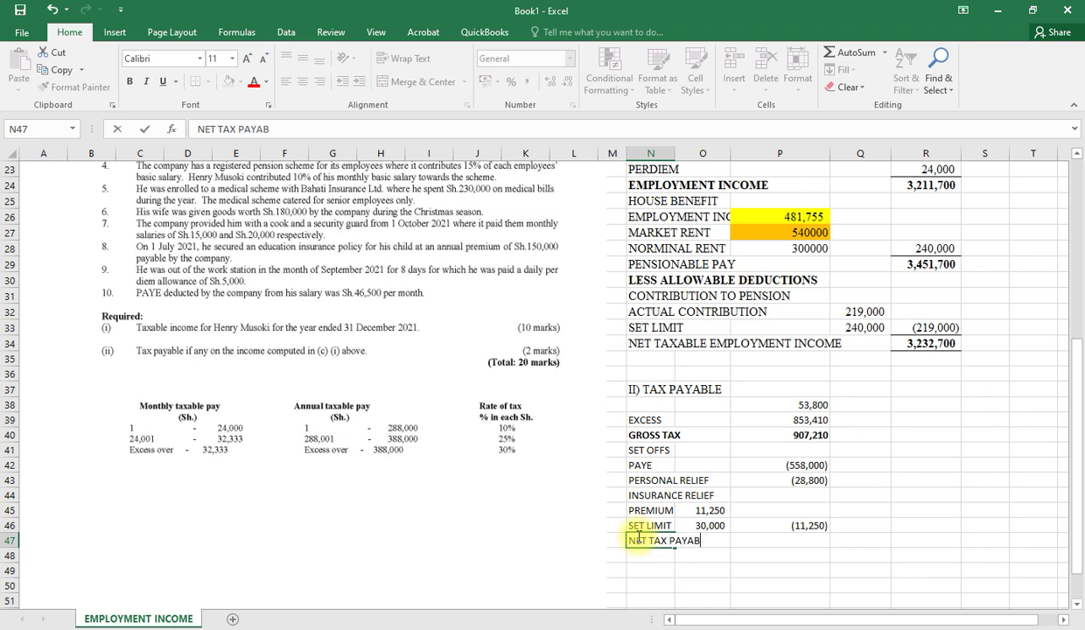
type("LE")
left_click(774, 538)
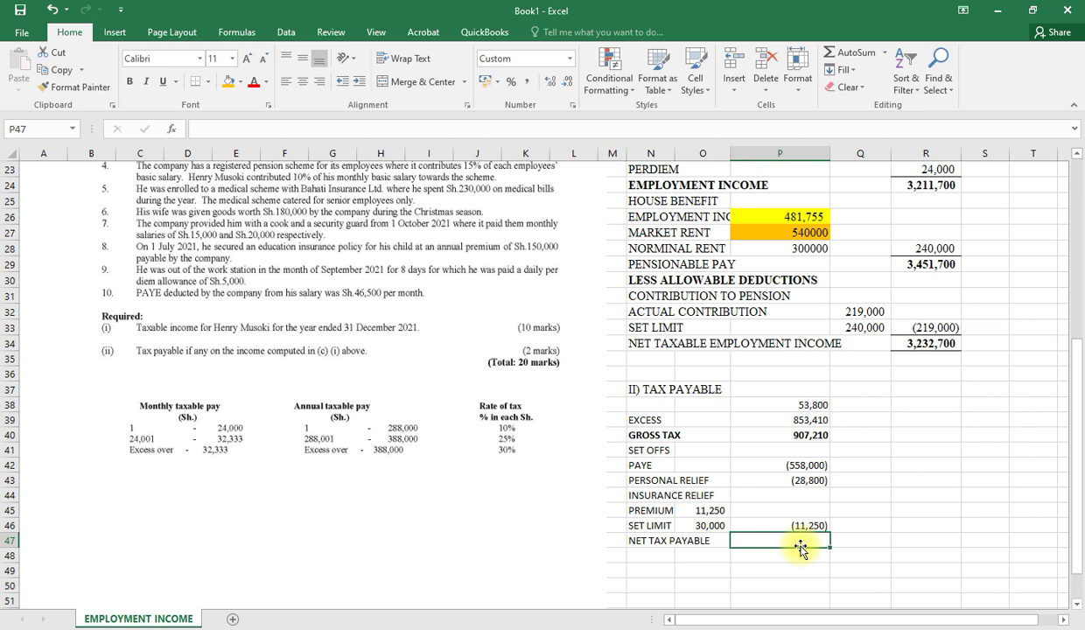
type("=SUM(")
left_click(799, 525)
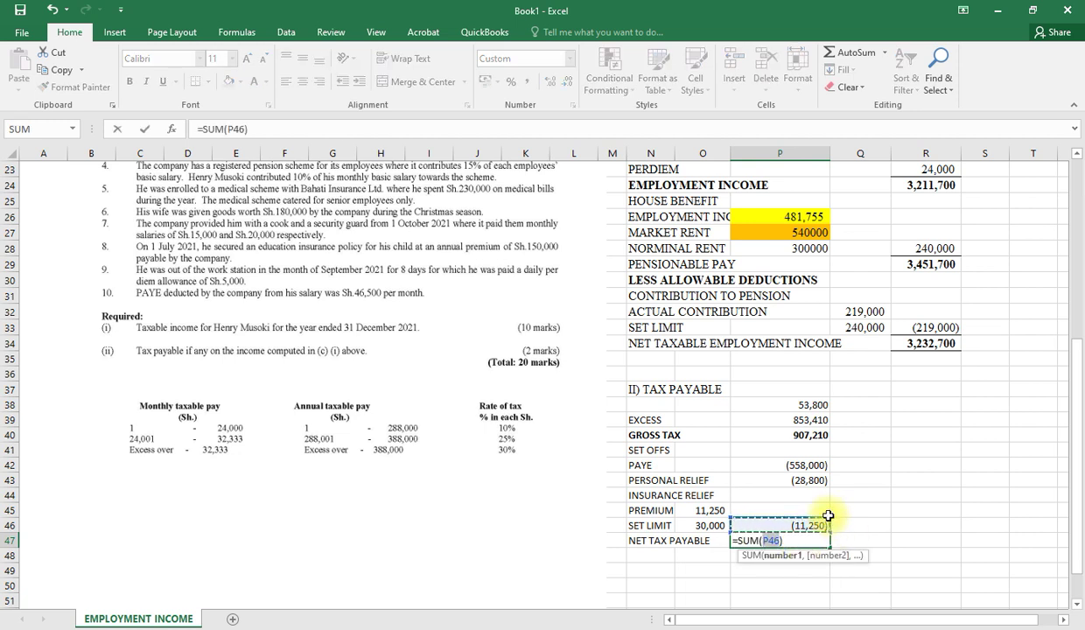
left_click_drag(828, 516, 825, 434)
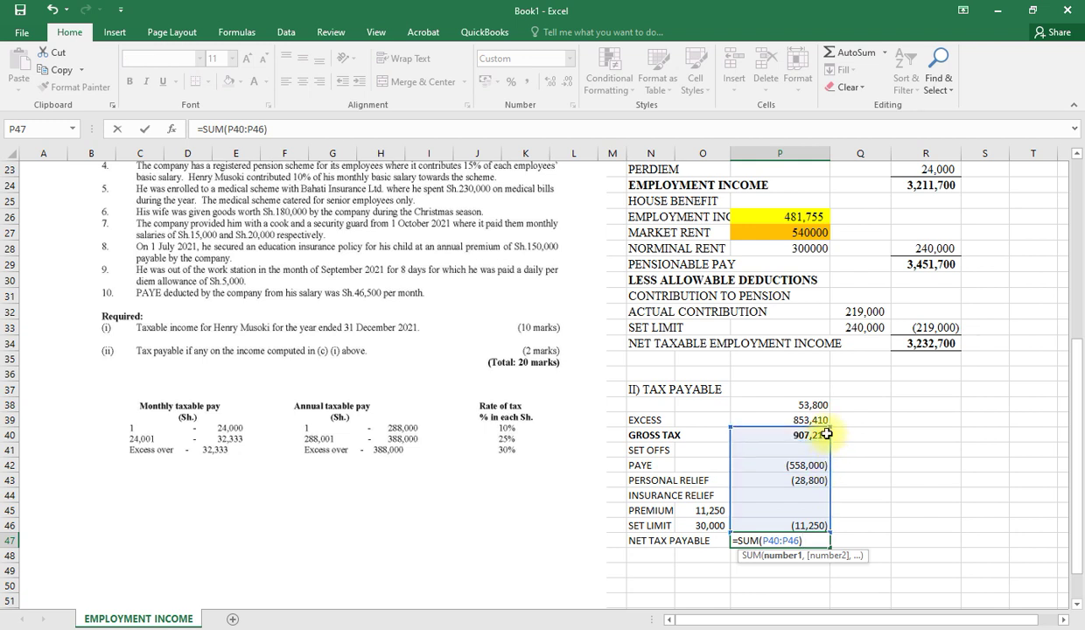
key("Return")
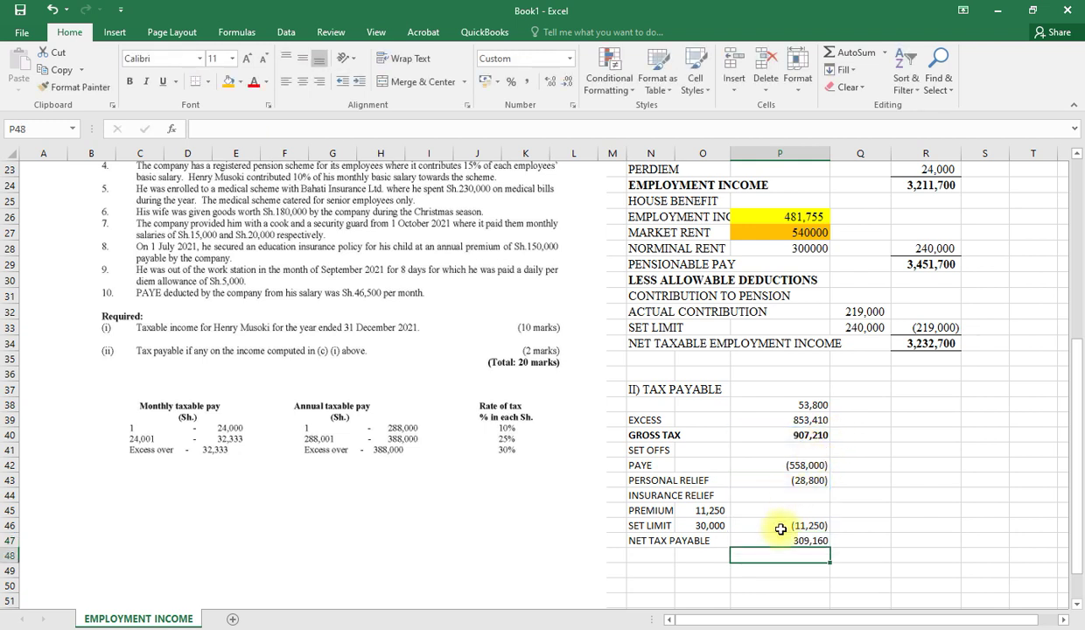
Step: Add bottom borders to P46 and P47, and make the NET TAX PAYABLE label and amount bold
left_click(788, 541)
left_click(780, 525)
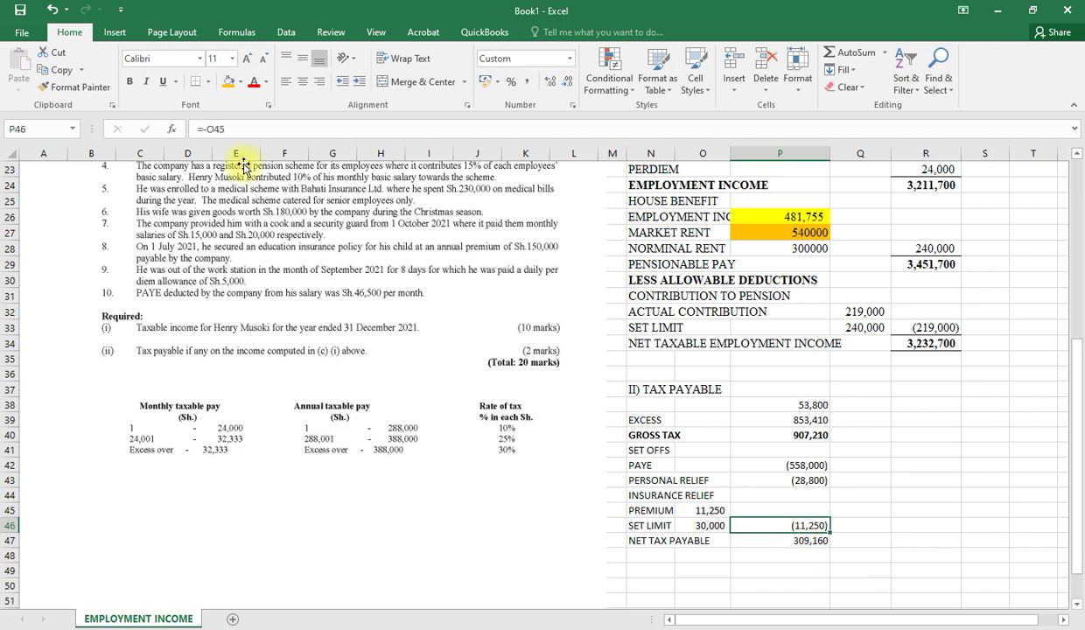
left_click(196, 85)
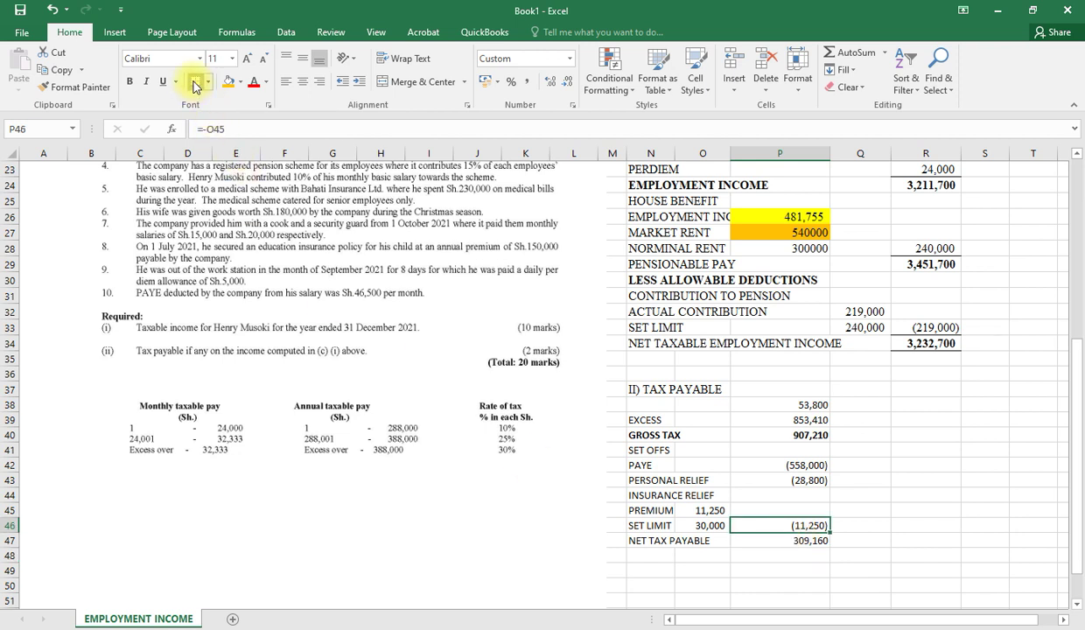
left_click(743, 538)
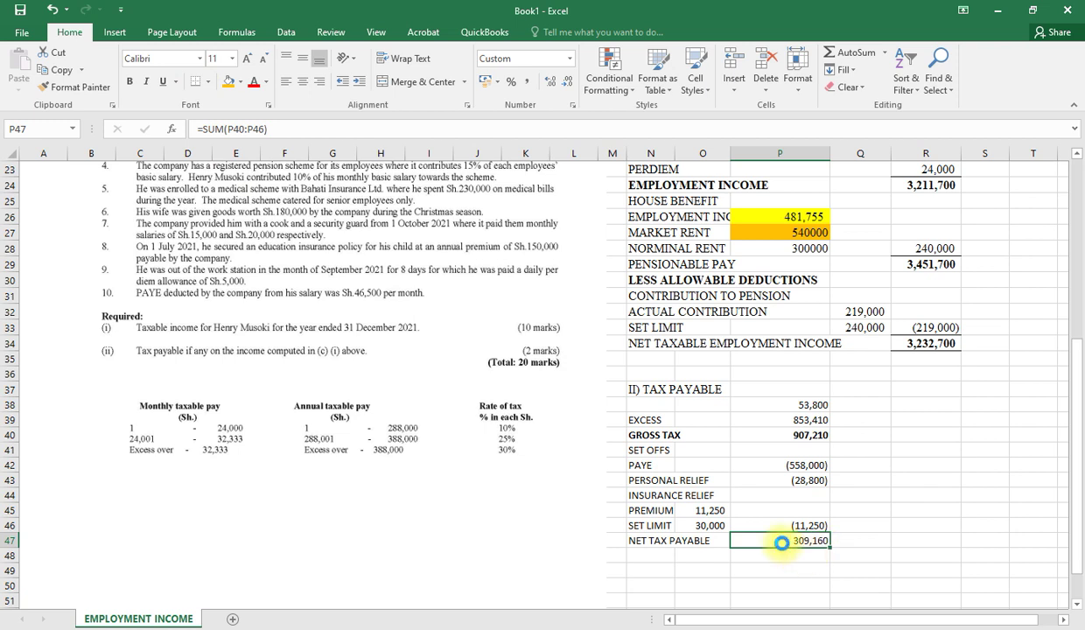
key("ctrl+b")
left_click(652, 541)
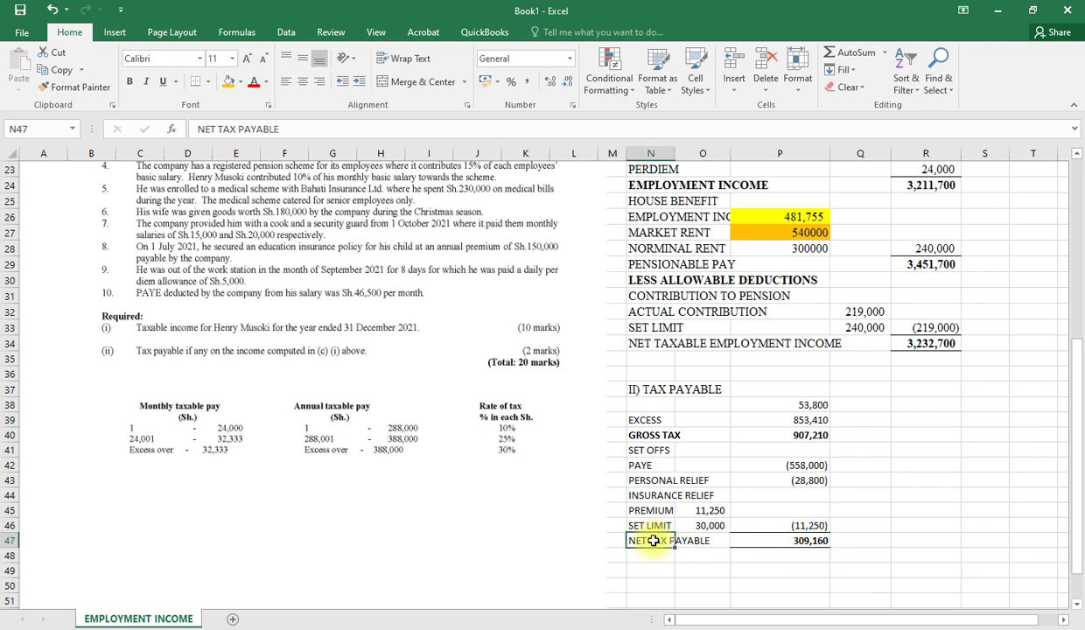
key("ctrl+b")
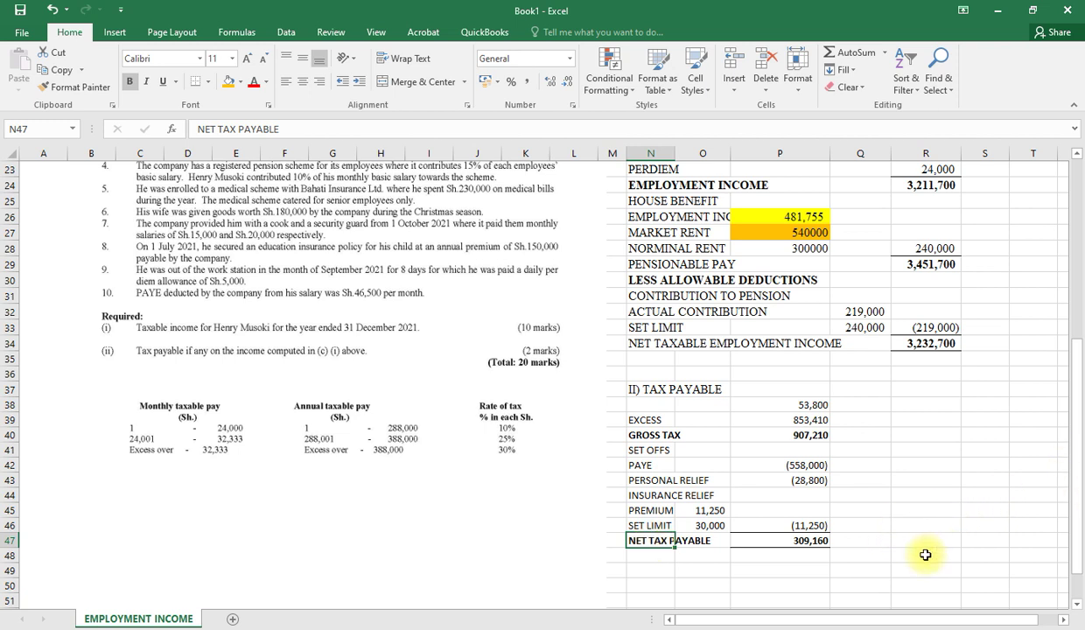
Step: Make the II) TAX PAYABLE heading in N37 and the NET TAXABLE EMPLOYMENT INCOME label in N34 bold
left_click(682, 388)
left_click(646, 386)
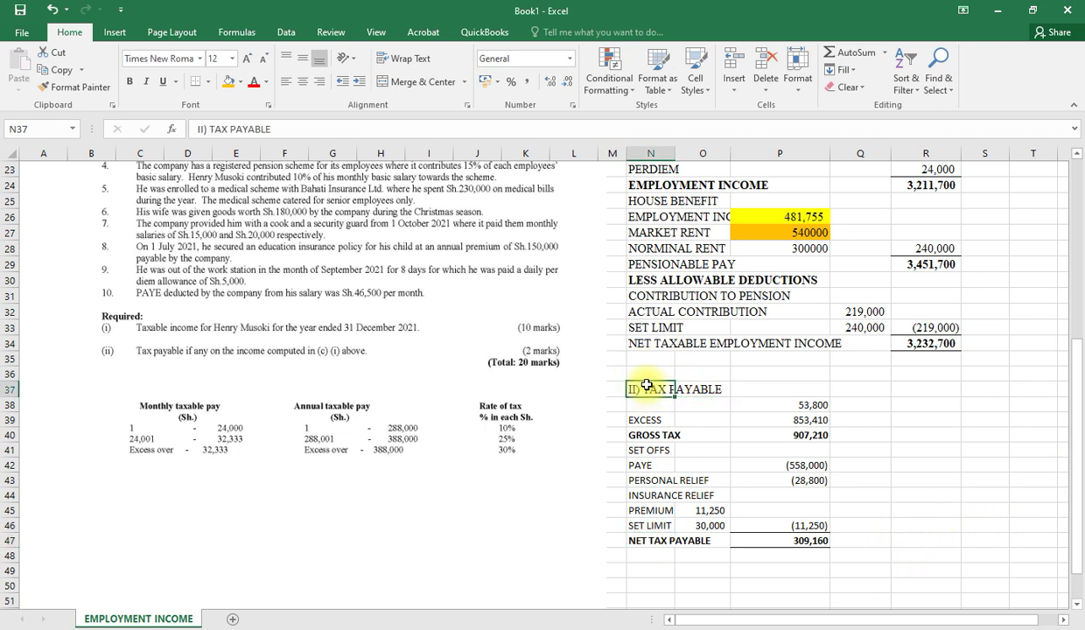
key("ctrl+b")
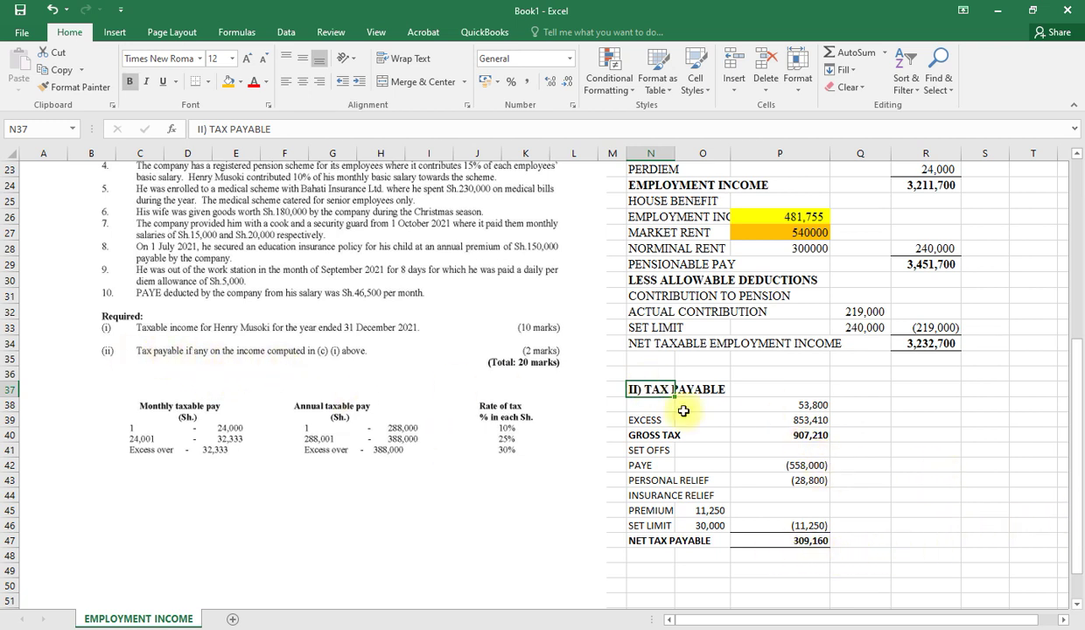
left_click_drag(1075, 441, 1081, 385)
left_click(643, 453)
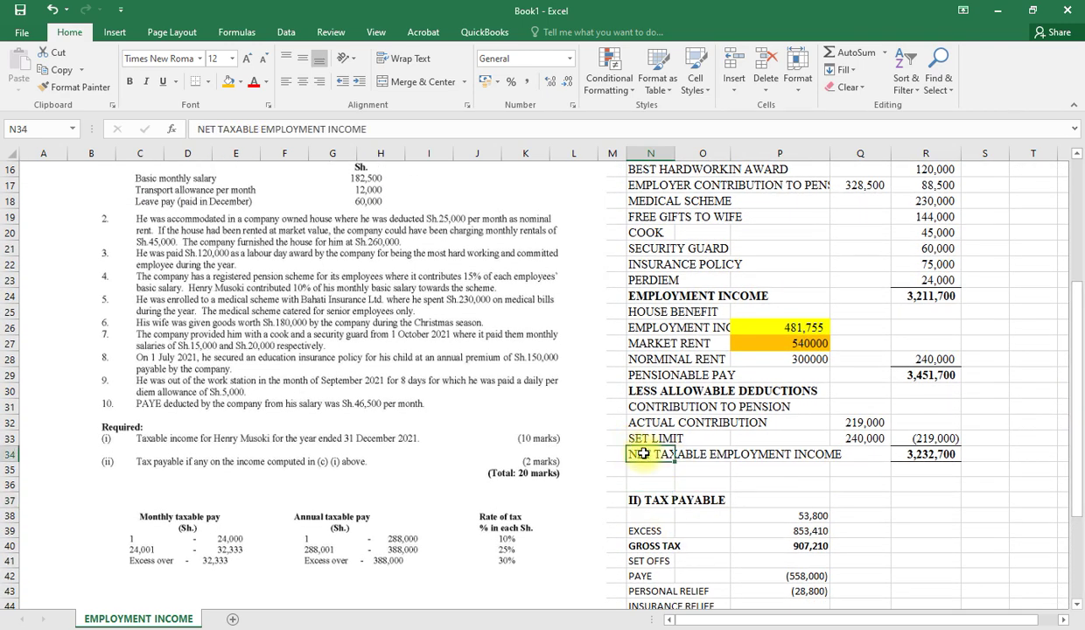
key("ctrl+b")
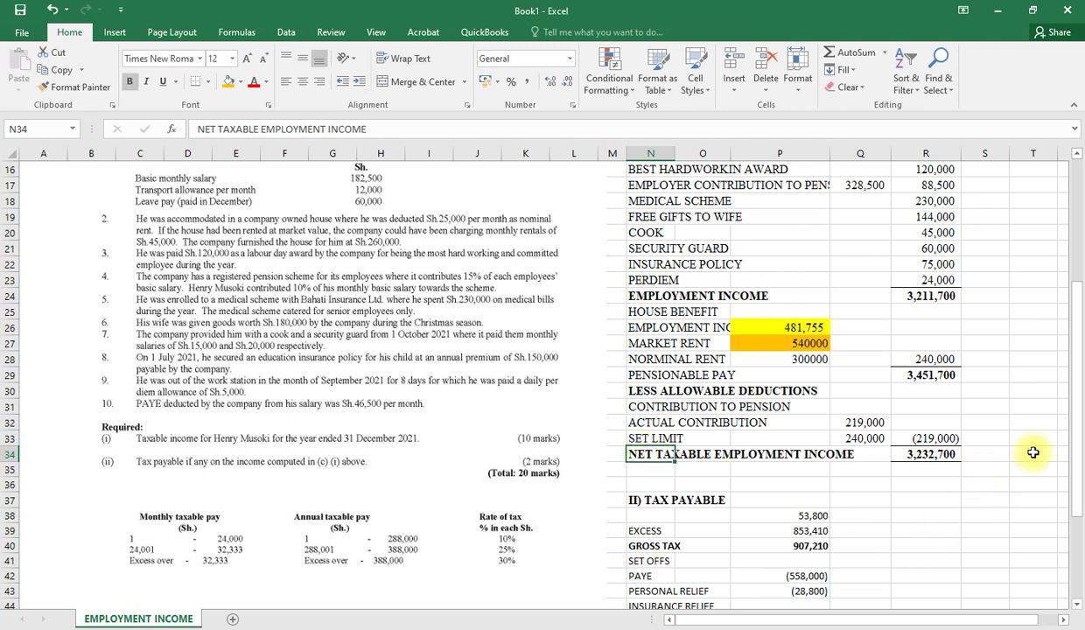
Step: Set the font of the tax payable computation in N38:P47 to Times New Roman, size 12
left_click_drag(1081, 398, 1082, 330)
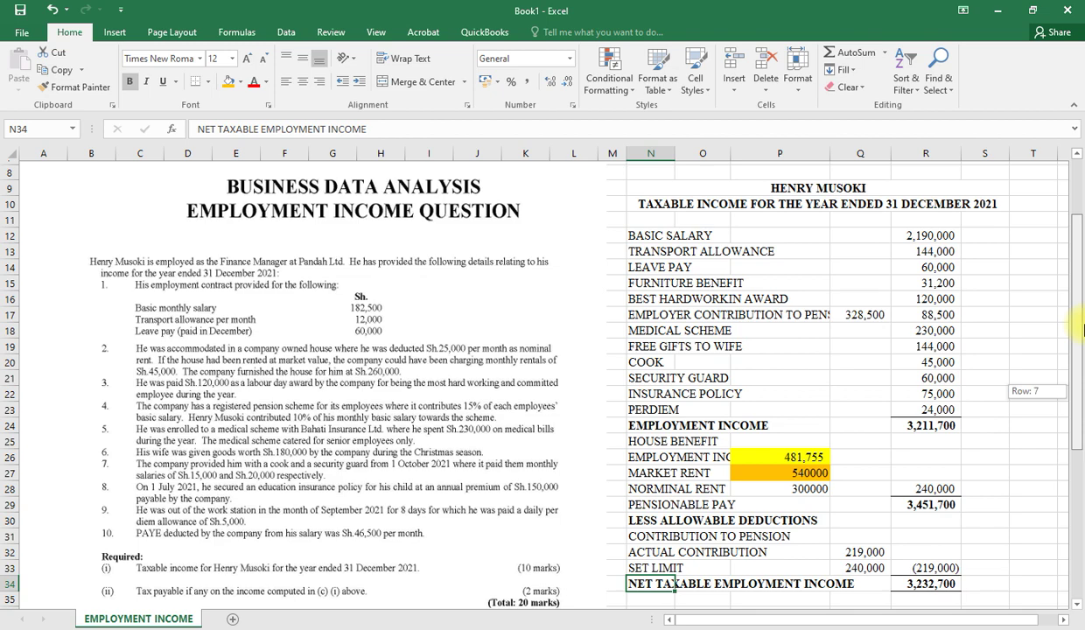
mouse_move(1083, 330)
left_mouse_down()
mouse_move(1083, 357)
mouse_move(1083, 325)
left_mouse_up()
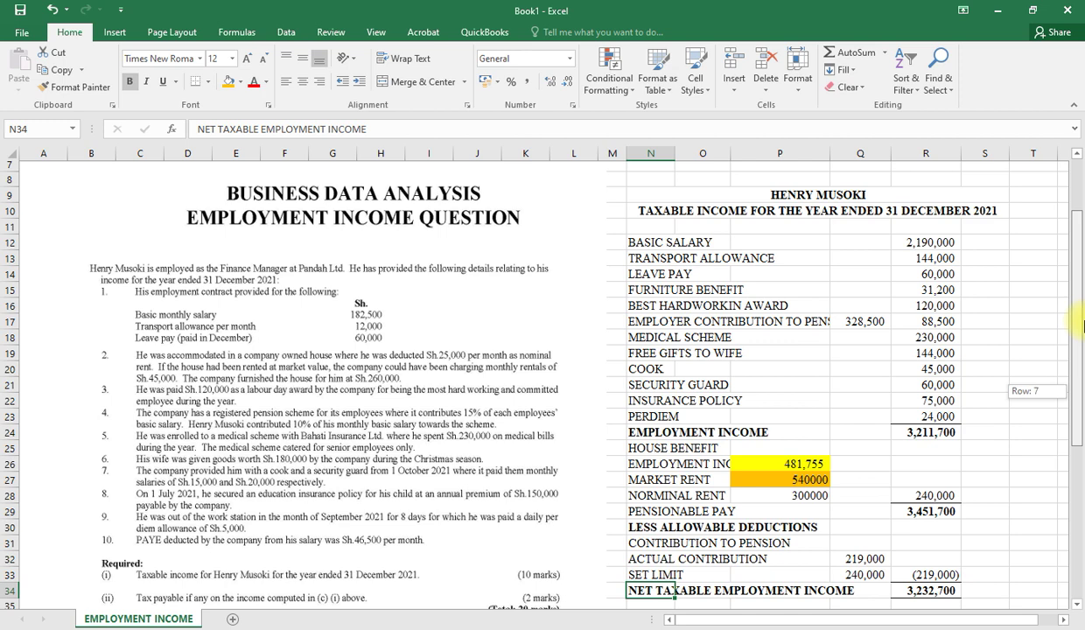
left_click_drag(1078, 325, 1057, 436)
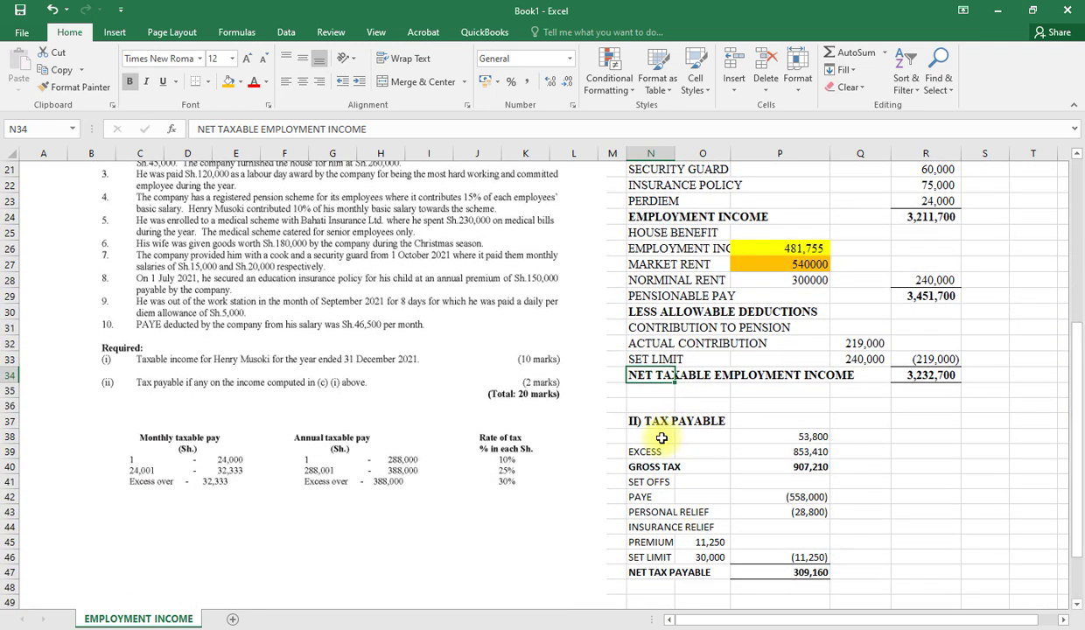
left_click_drag(649, 439, 805, 574)
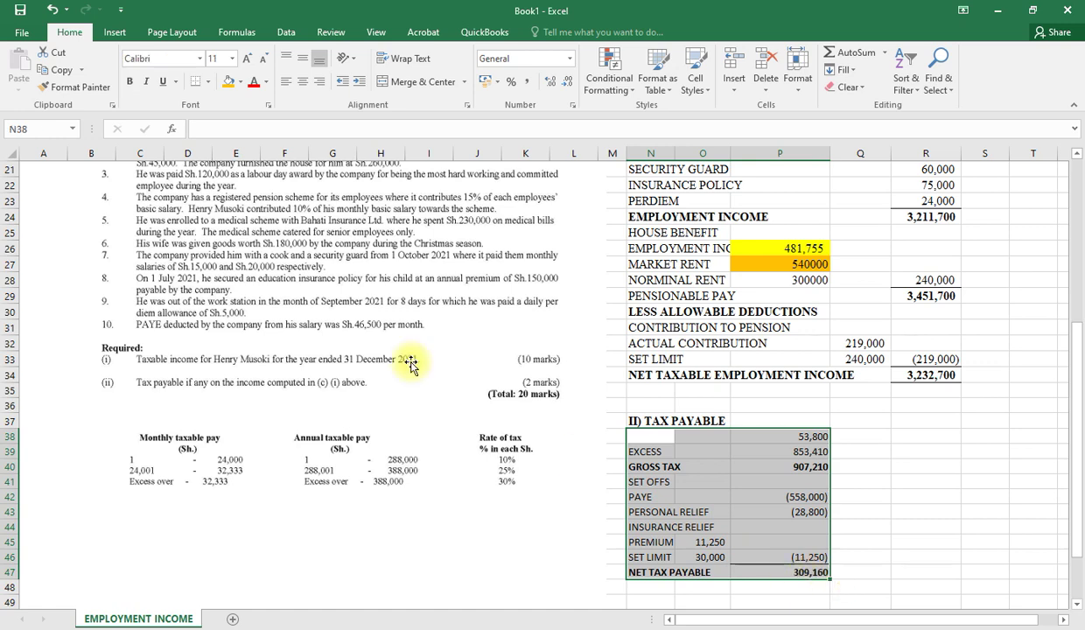
left_click(200, 58)
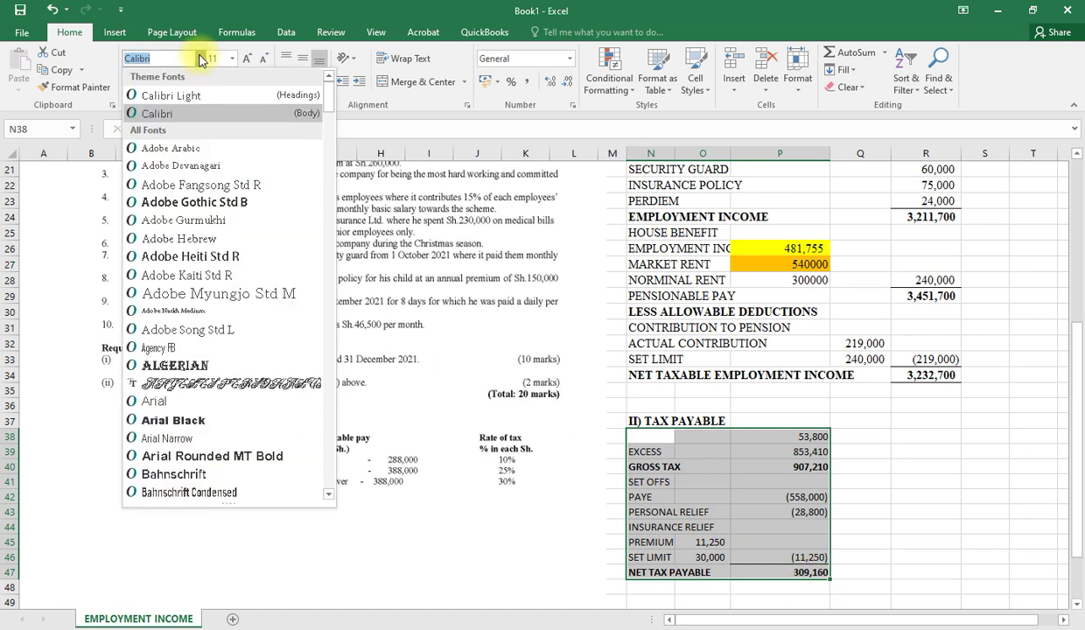
type("Times New Roma")
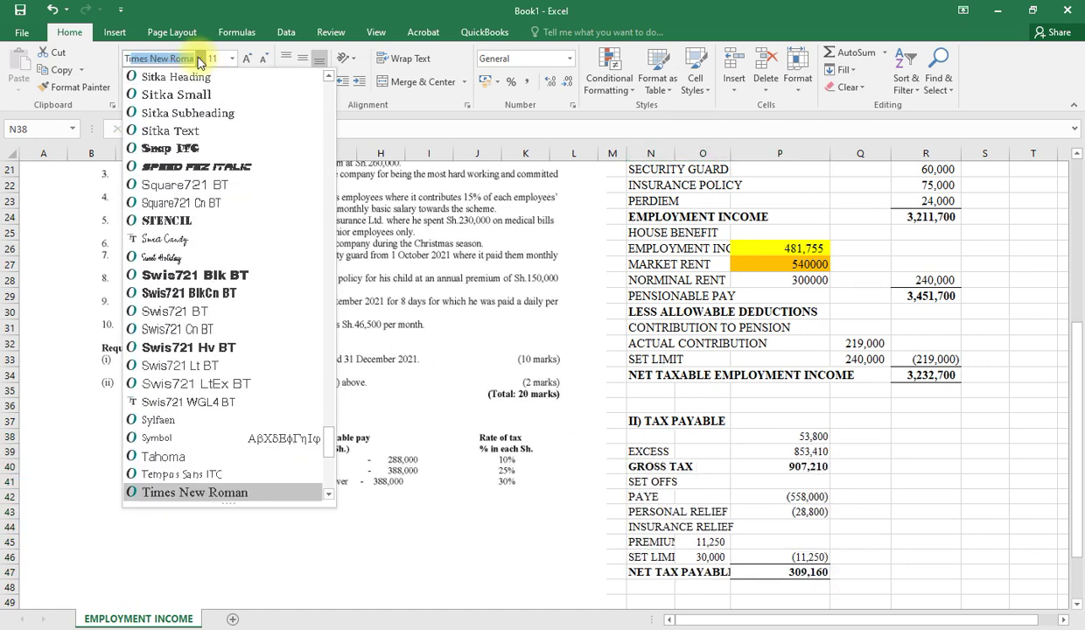
key("Return")
left_click(231, 59)
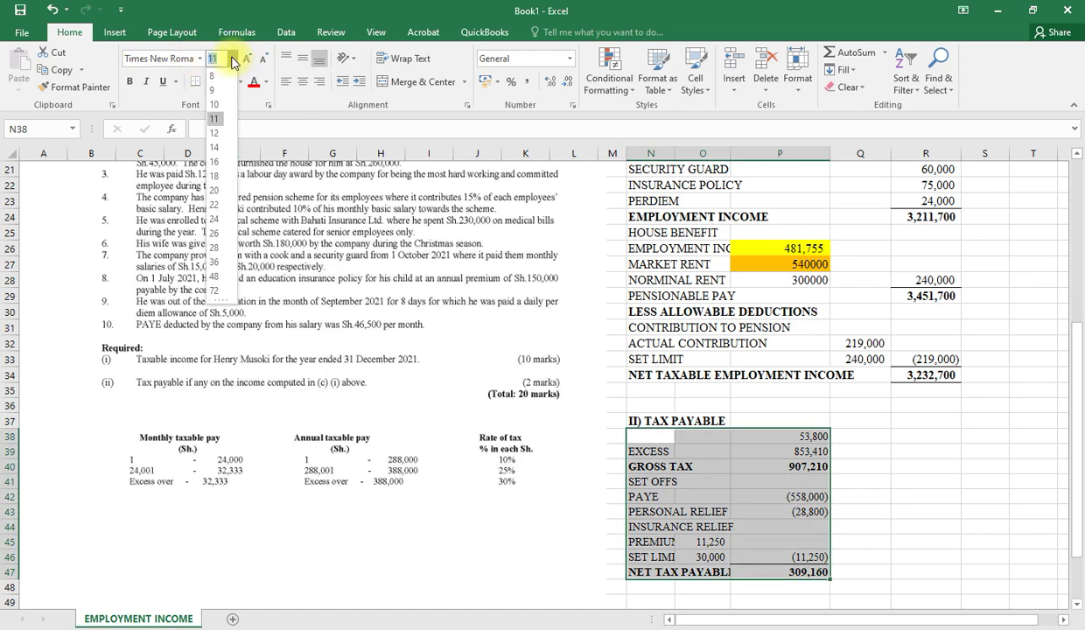
left_click(214, 134)
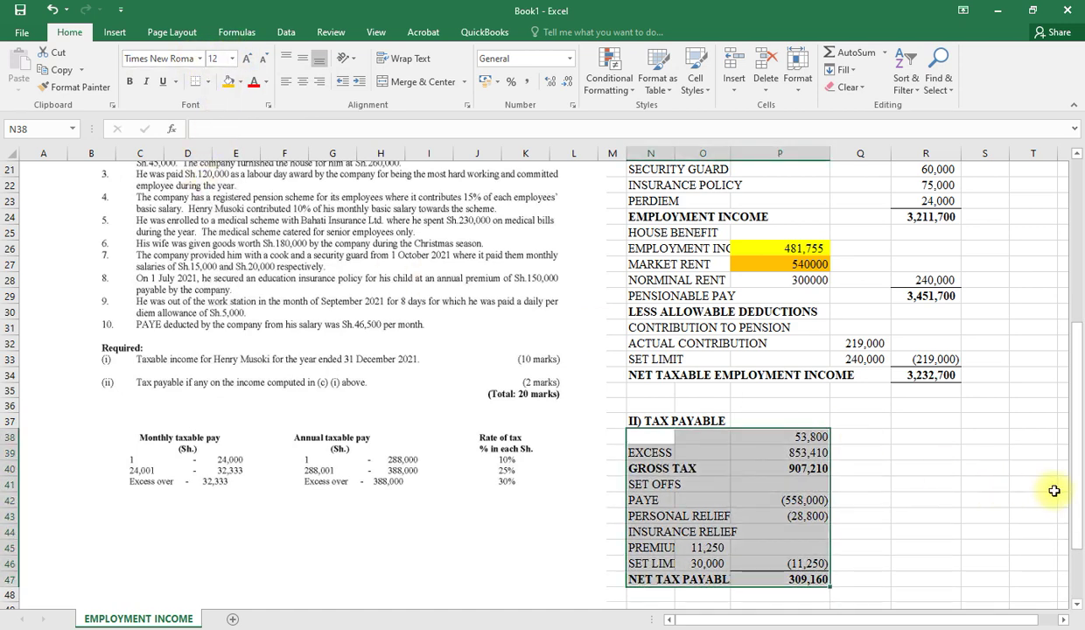
left_click(1030, 533)
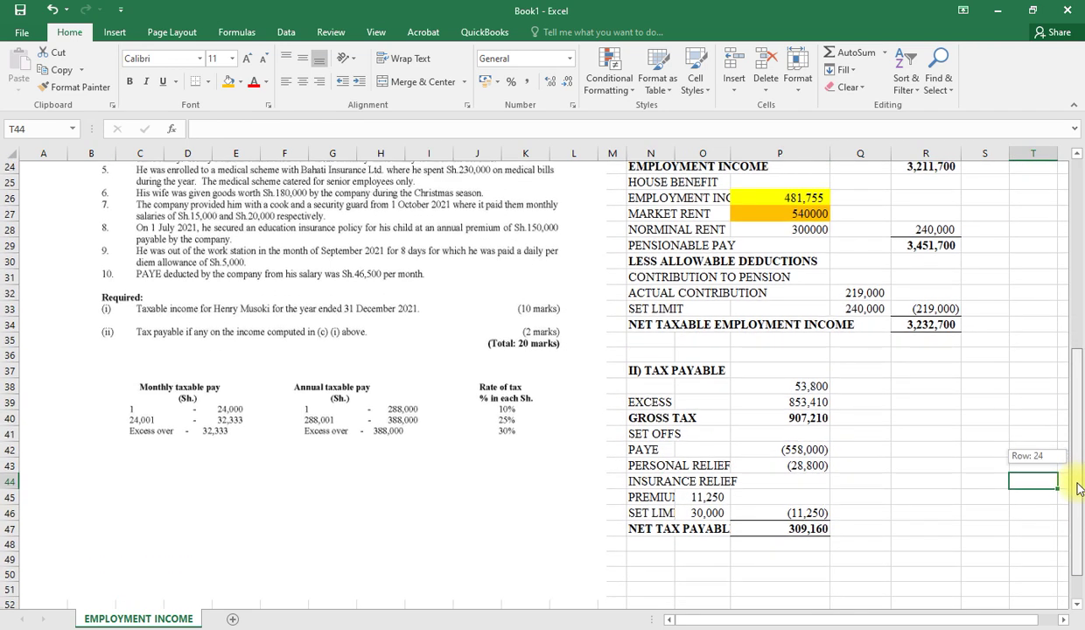